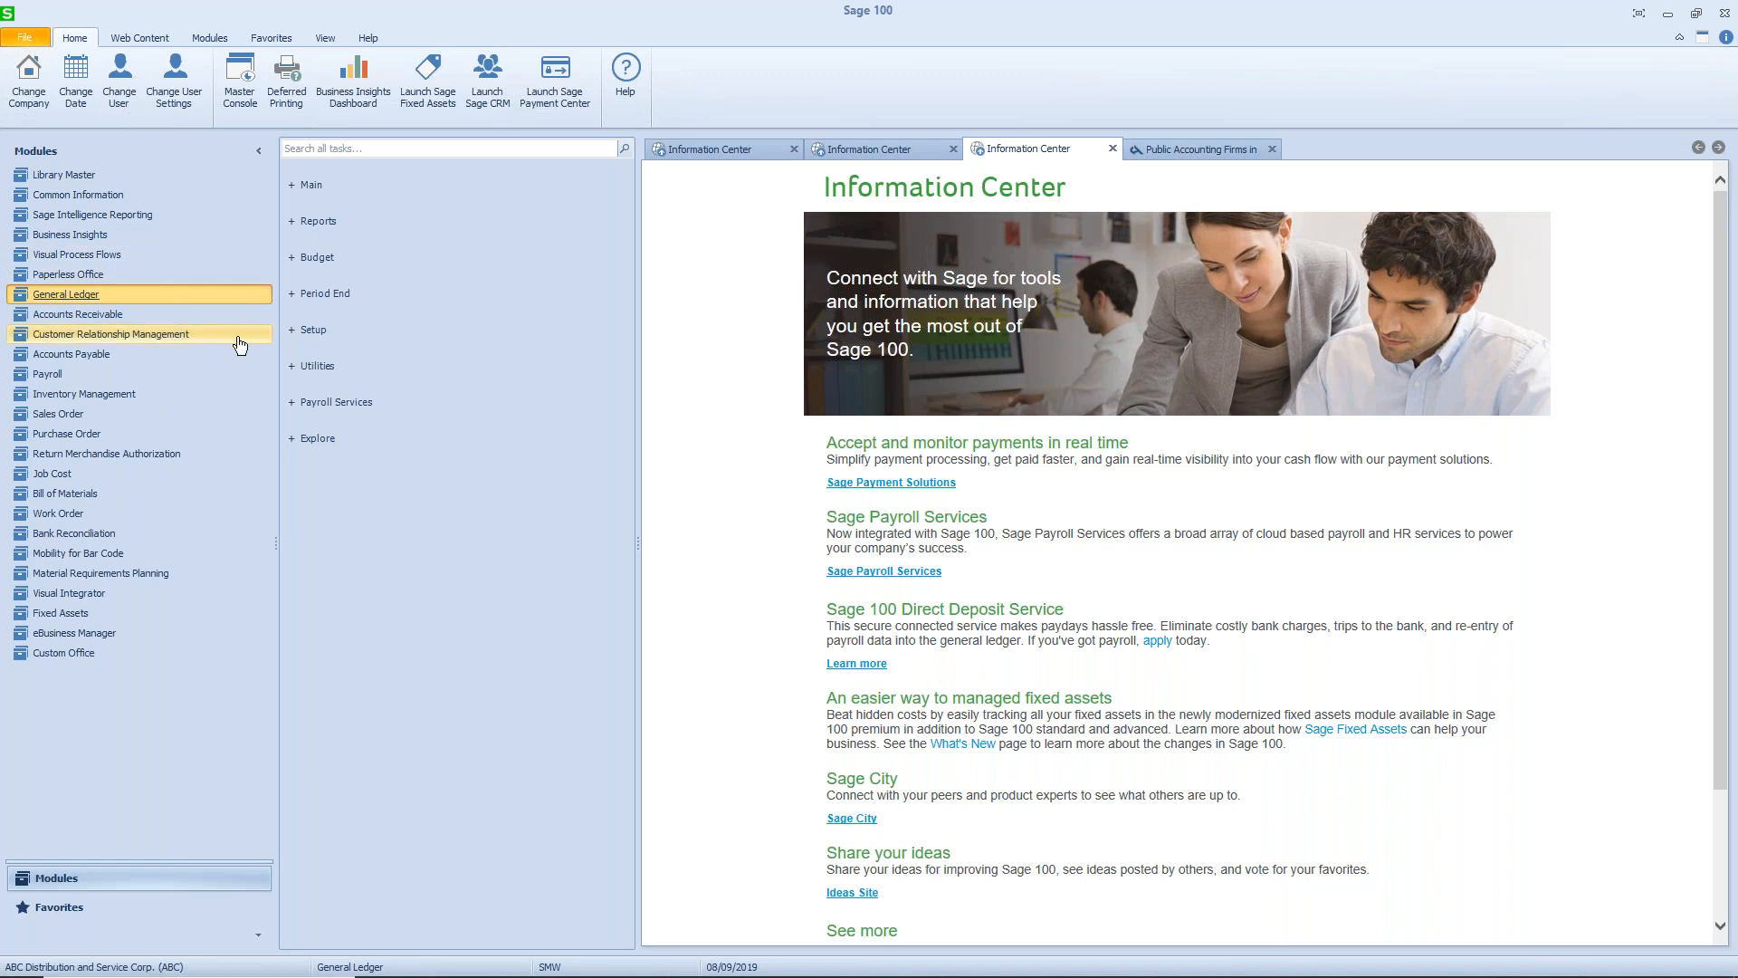
# - Open General Ledger Options from the setup tasks and review its main, entry, budget and terminology settings
pyautogui.click(299, 331)
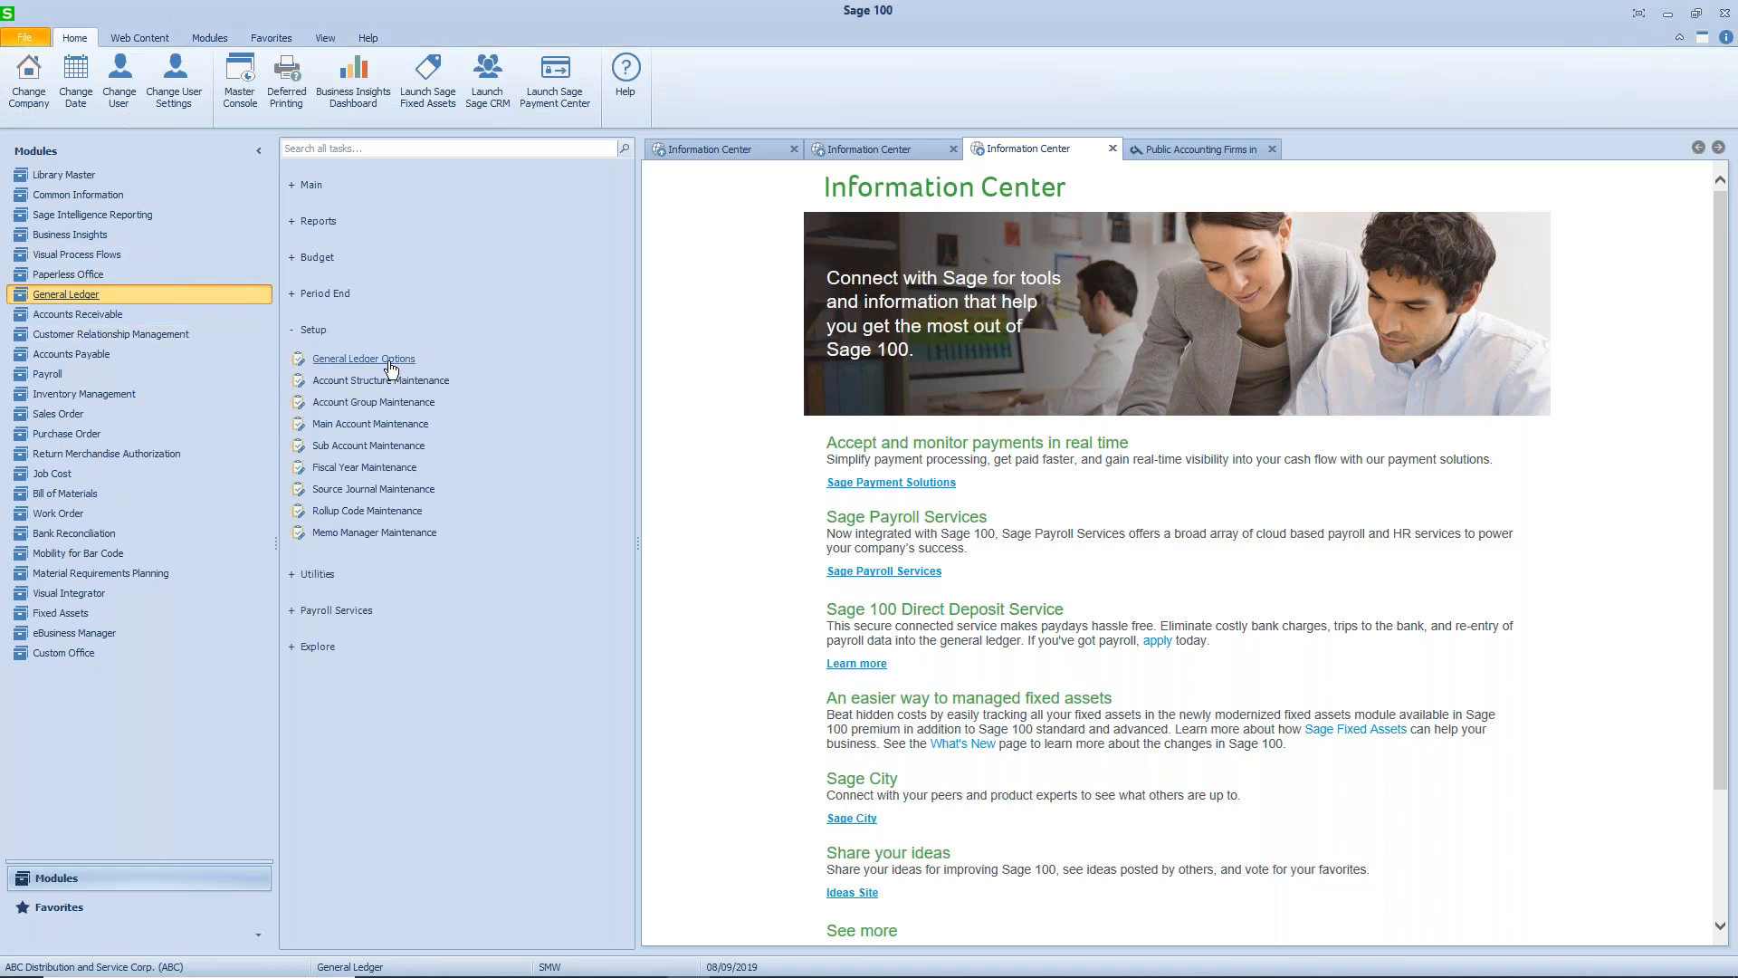
pyautogui.click(390, 362)
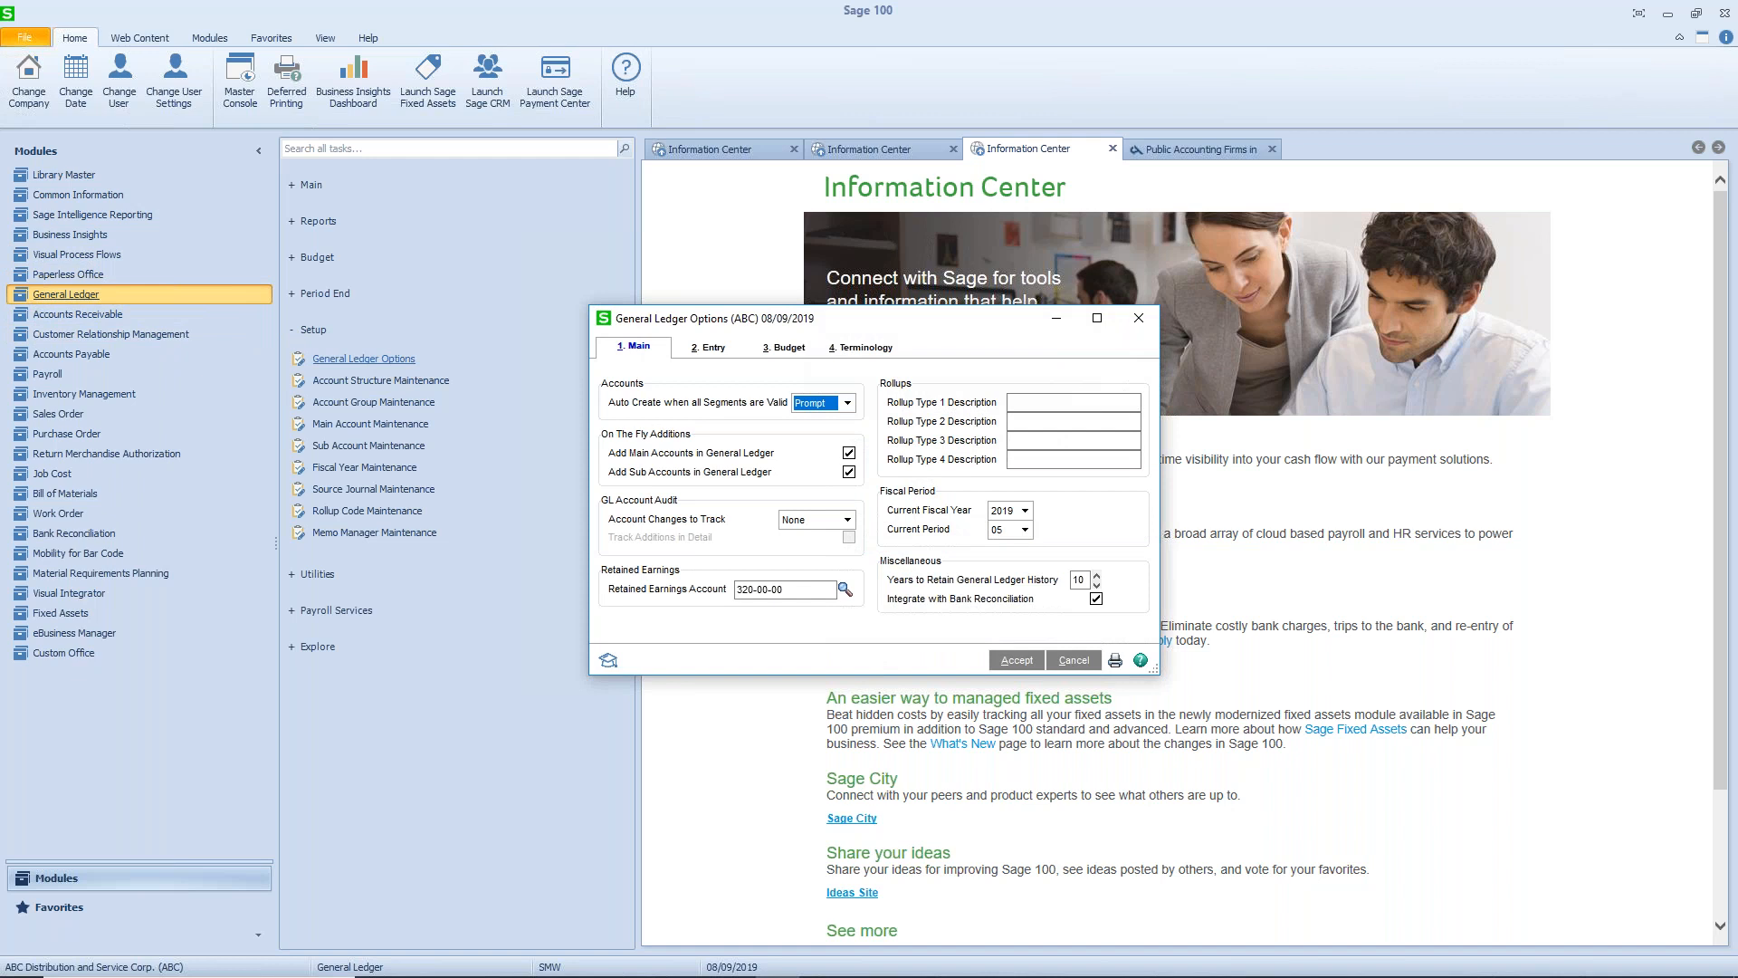
pyautogui.click(710, 347)
pyautogui.click(786, 349)
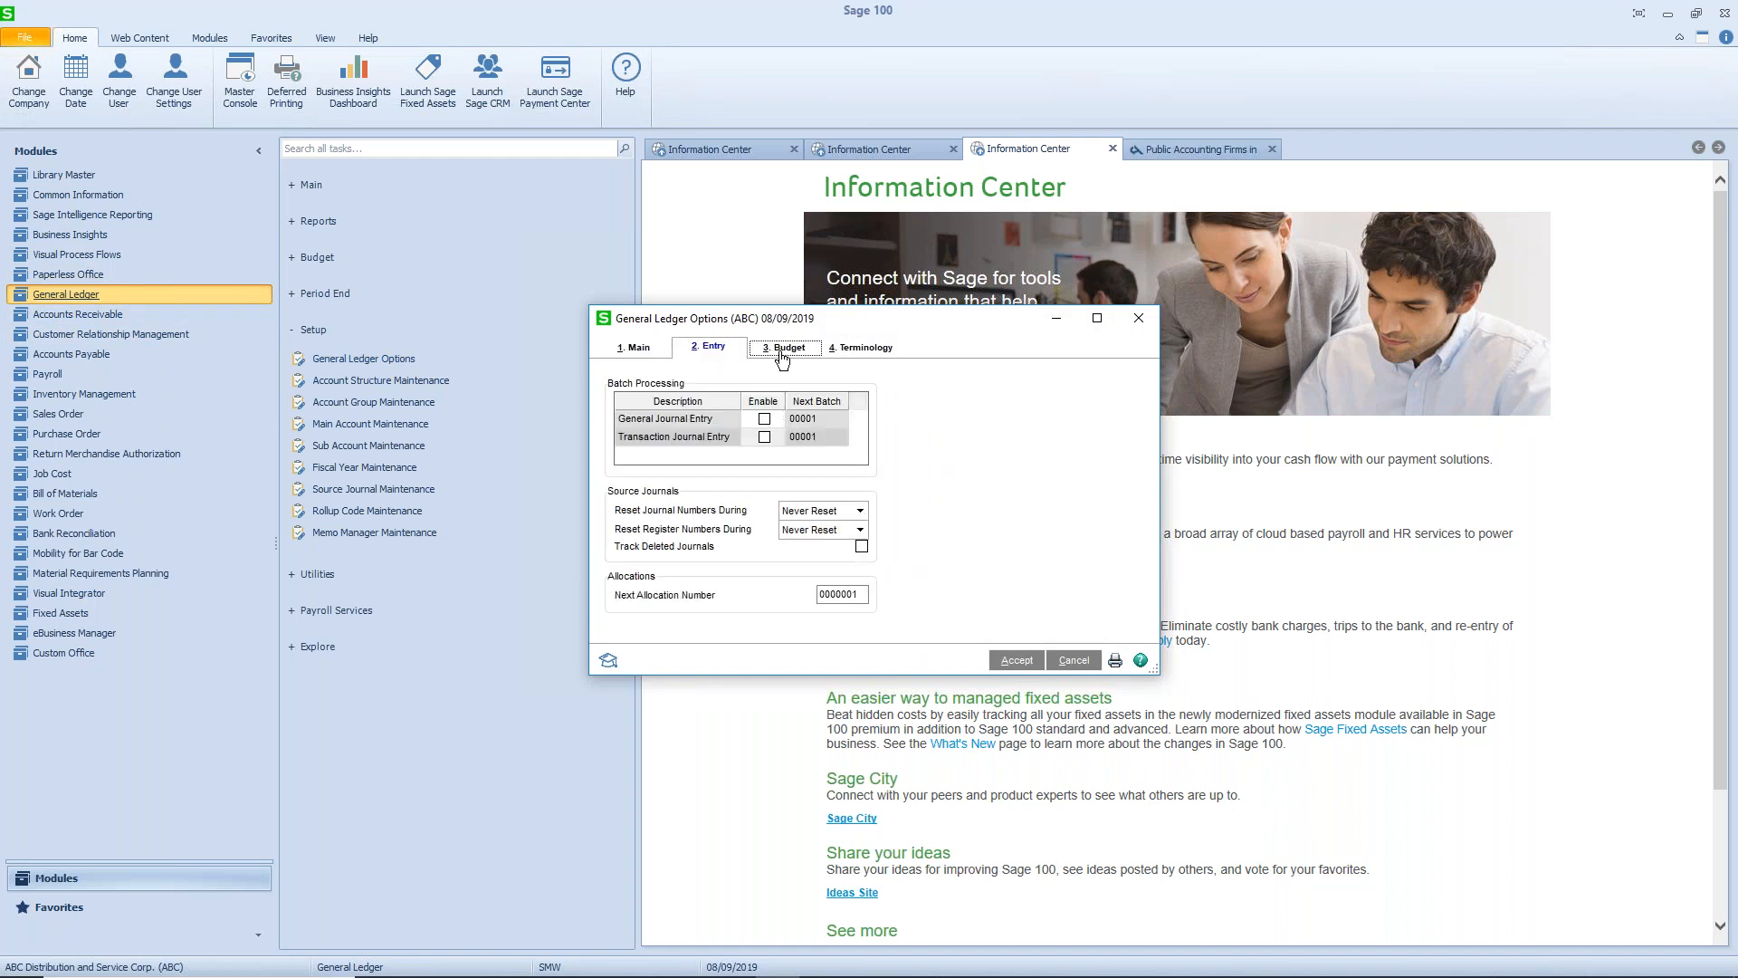
pyautogui.click(876, 358)
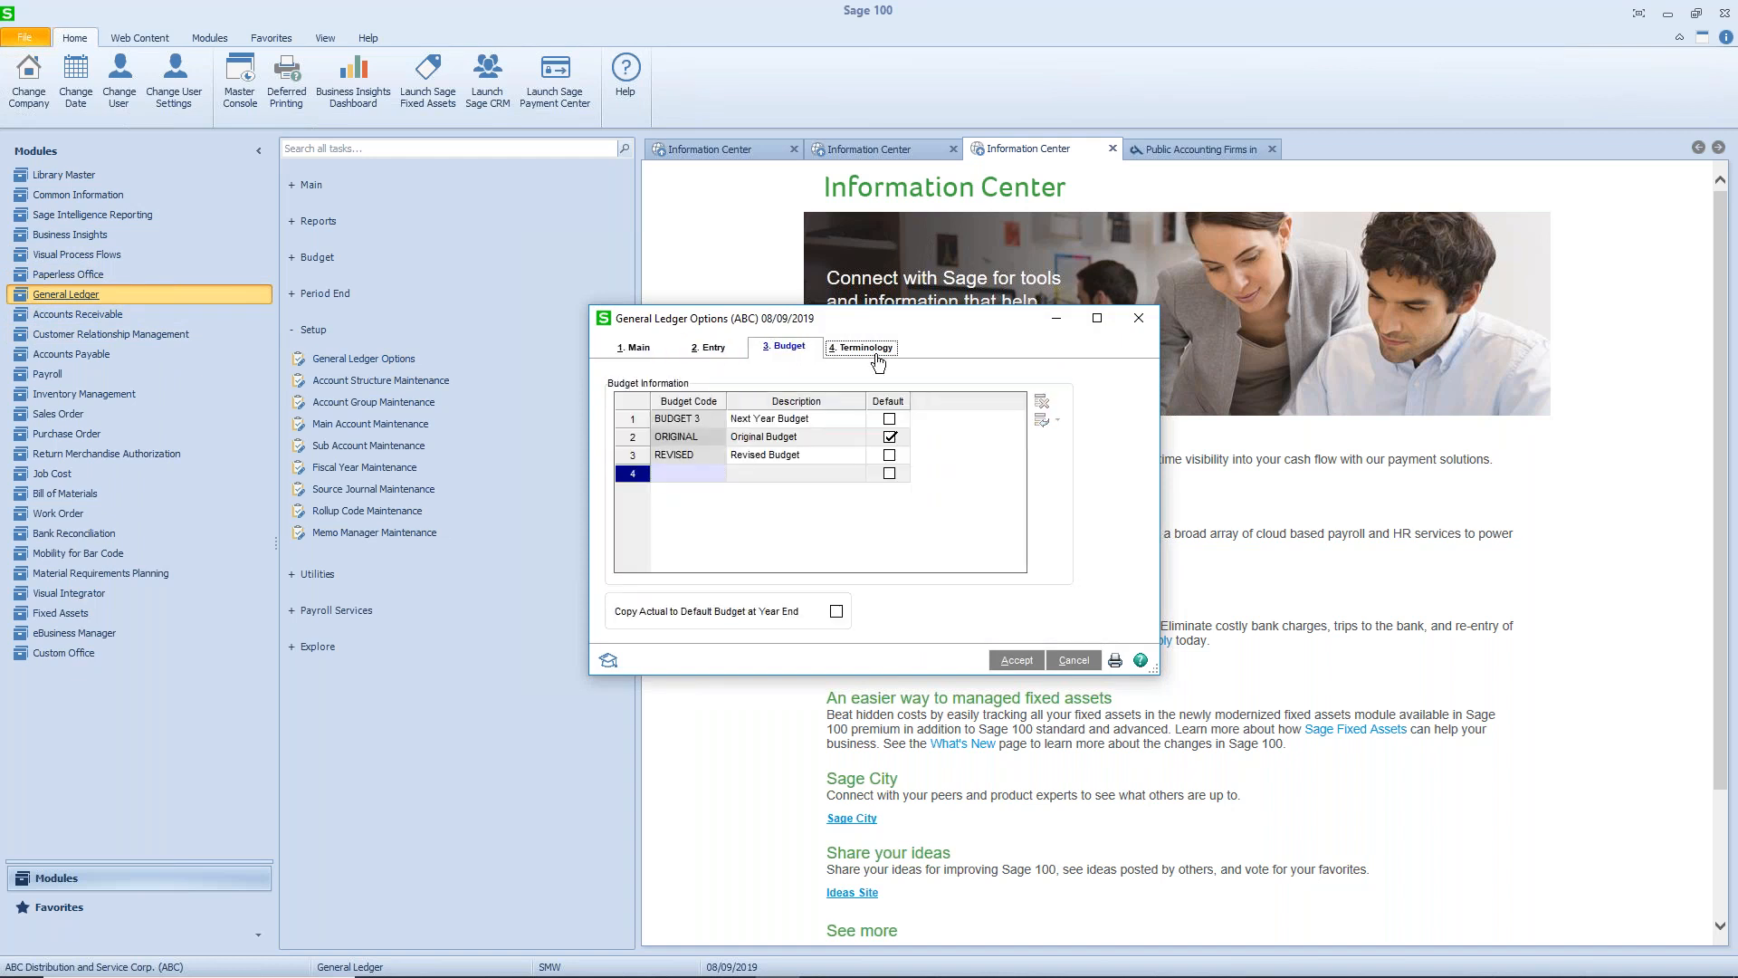
pyautogui.click(628, 349)
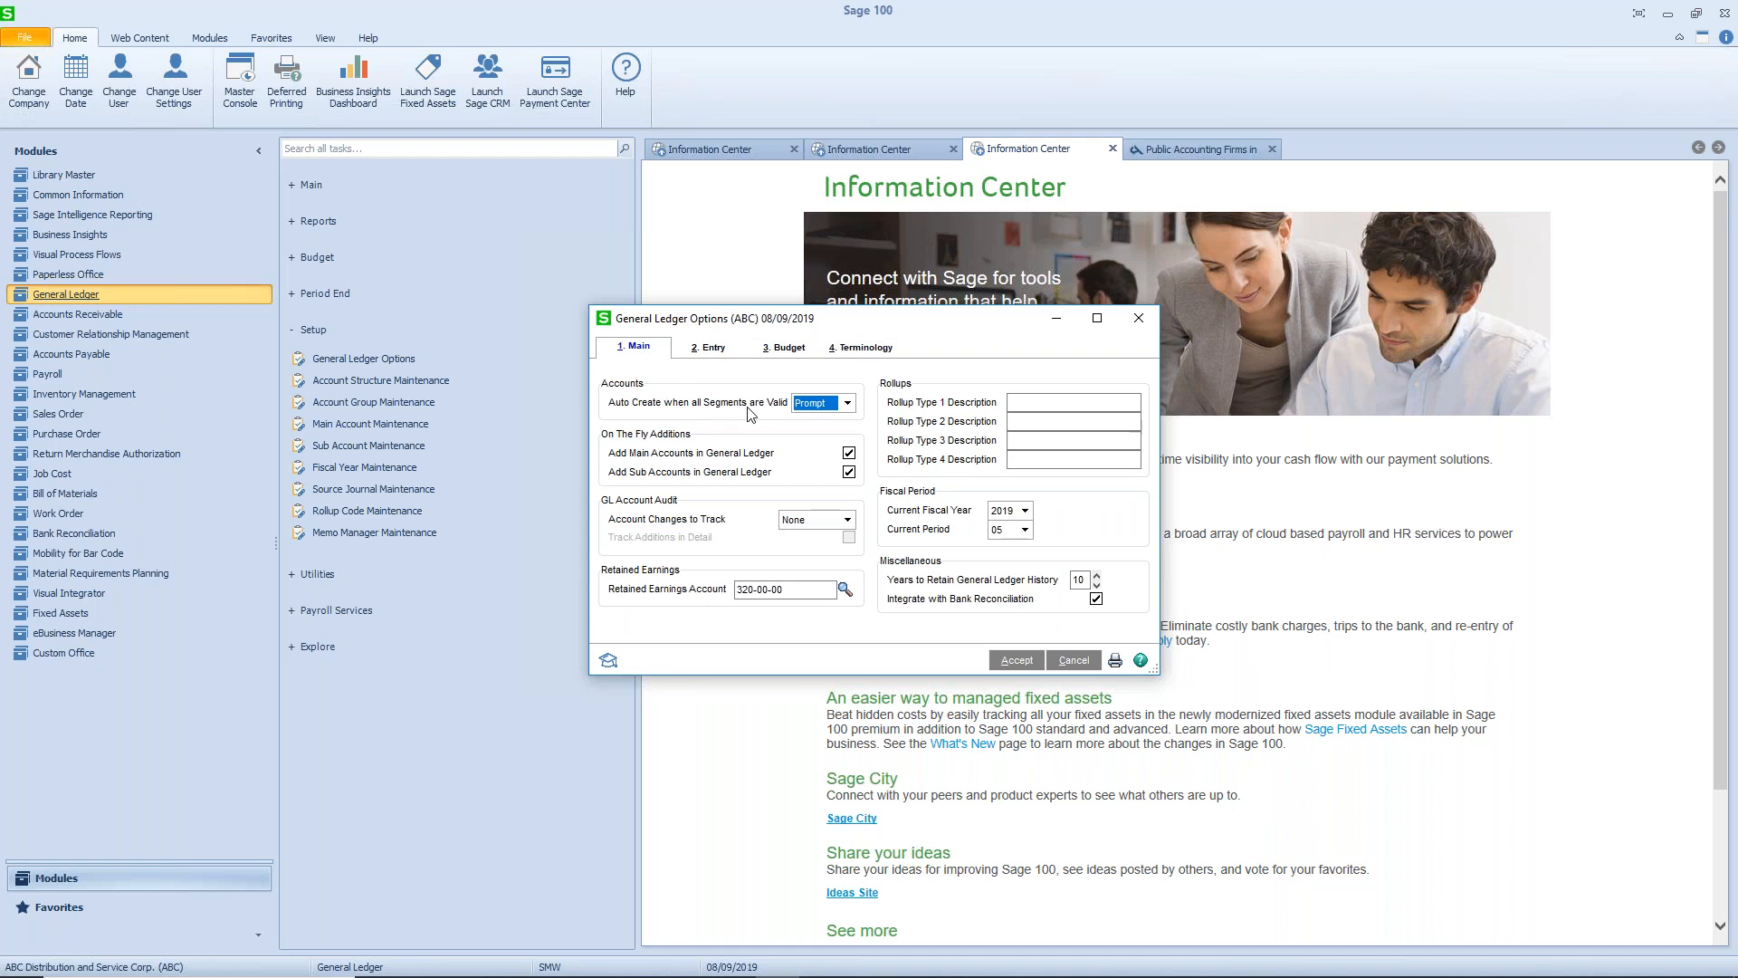
# - Choose Prompt for auto-creating accounts with valid segments and Never Reset for journal numbers, and accept the General Ledger options
pyautogui.click(849, 405)
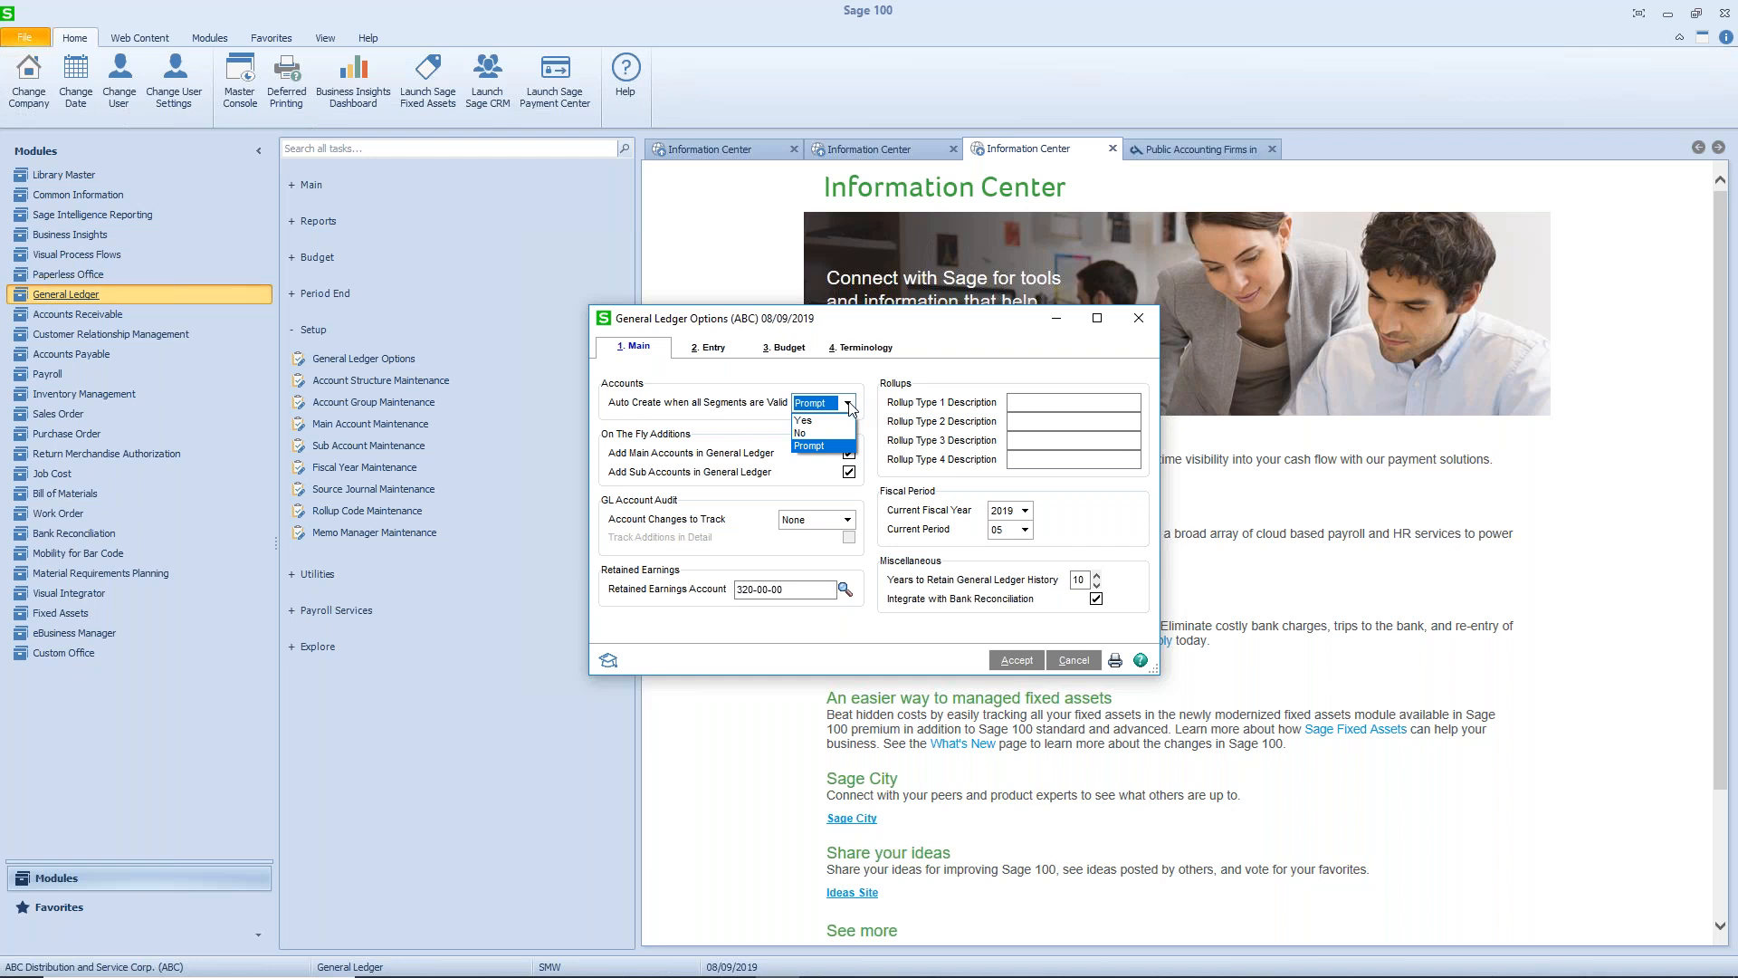
pyautogui.click(830, 448)
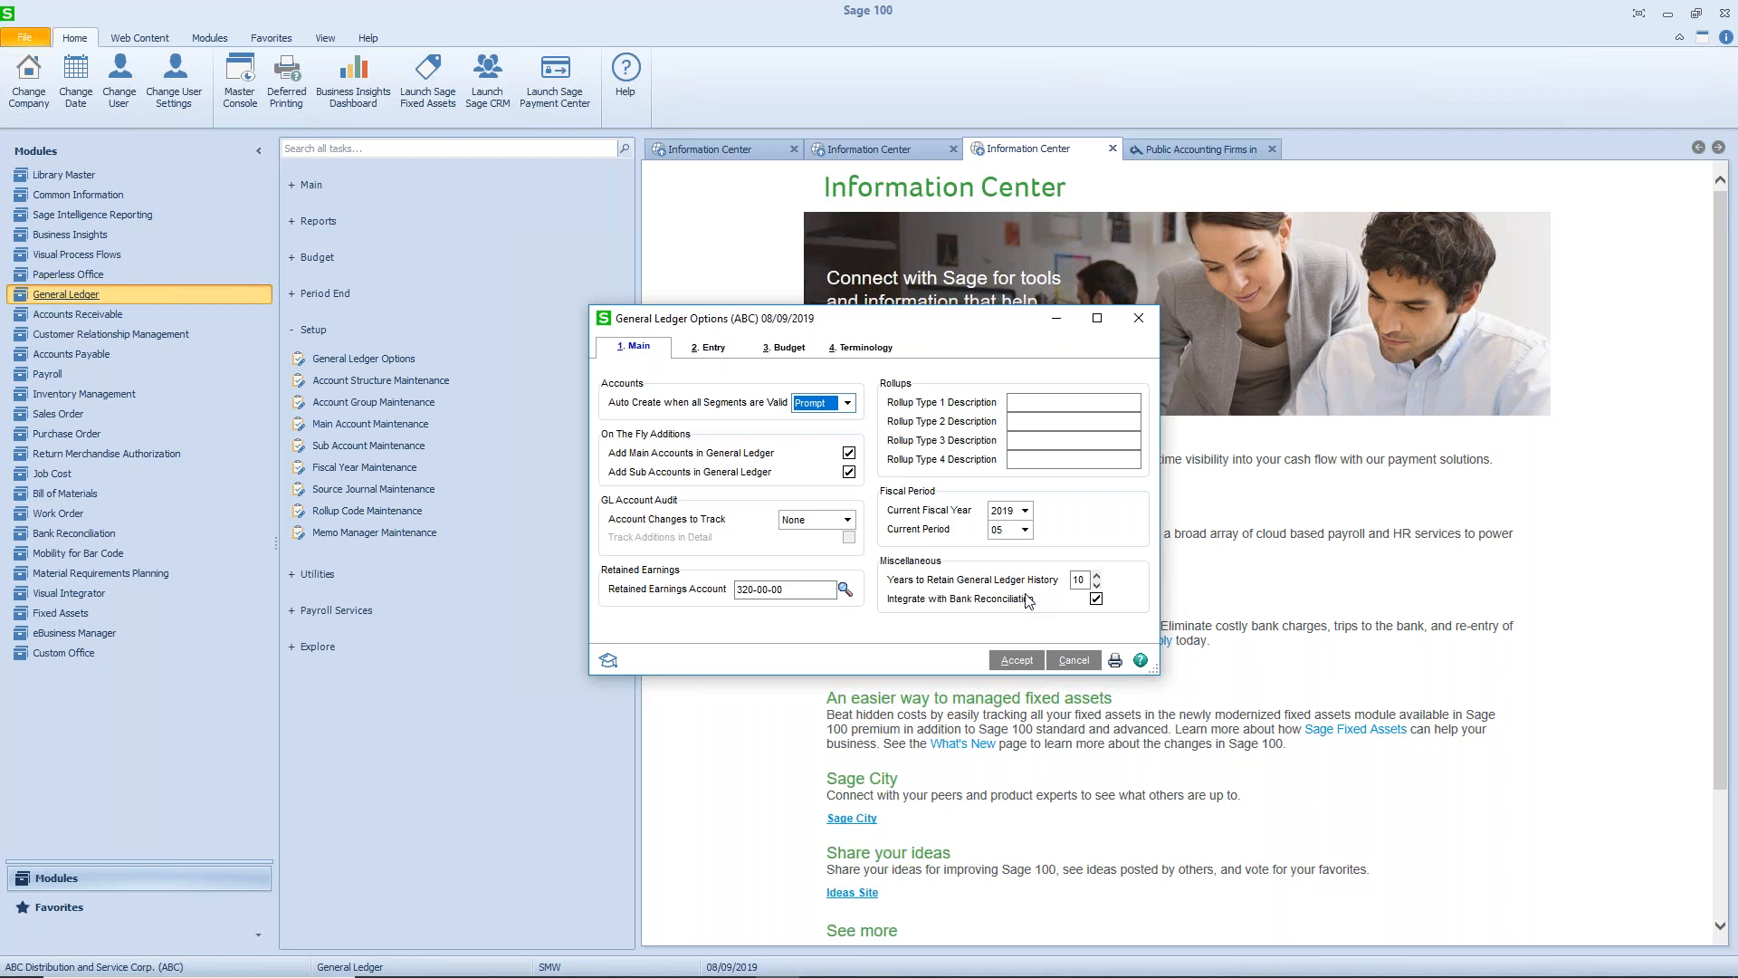
pyautogui.click(727, 353)
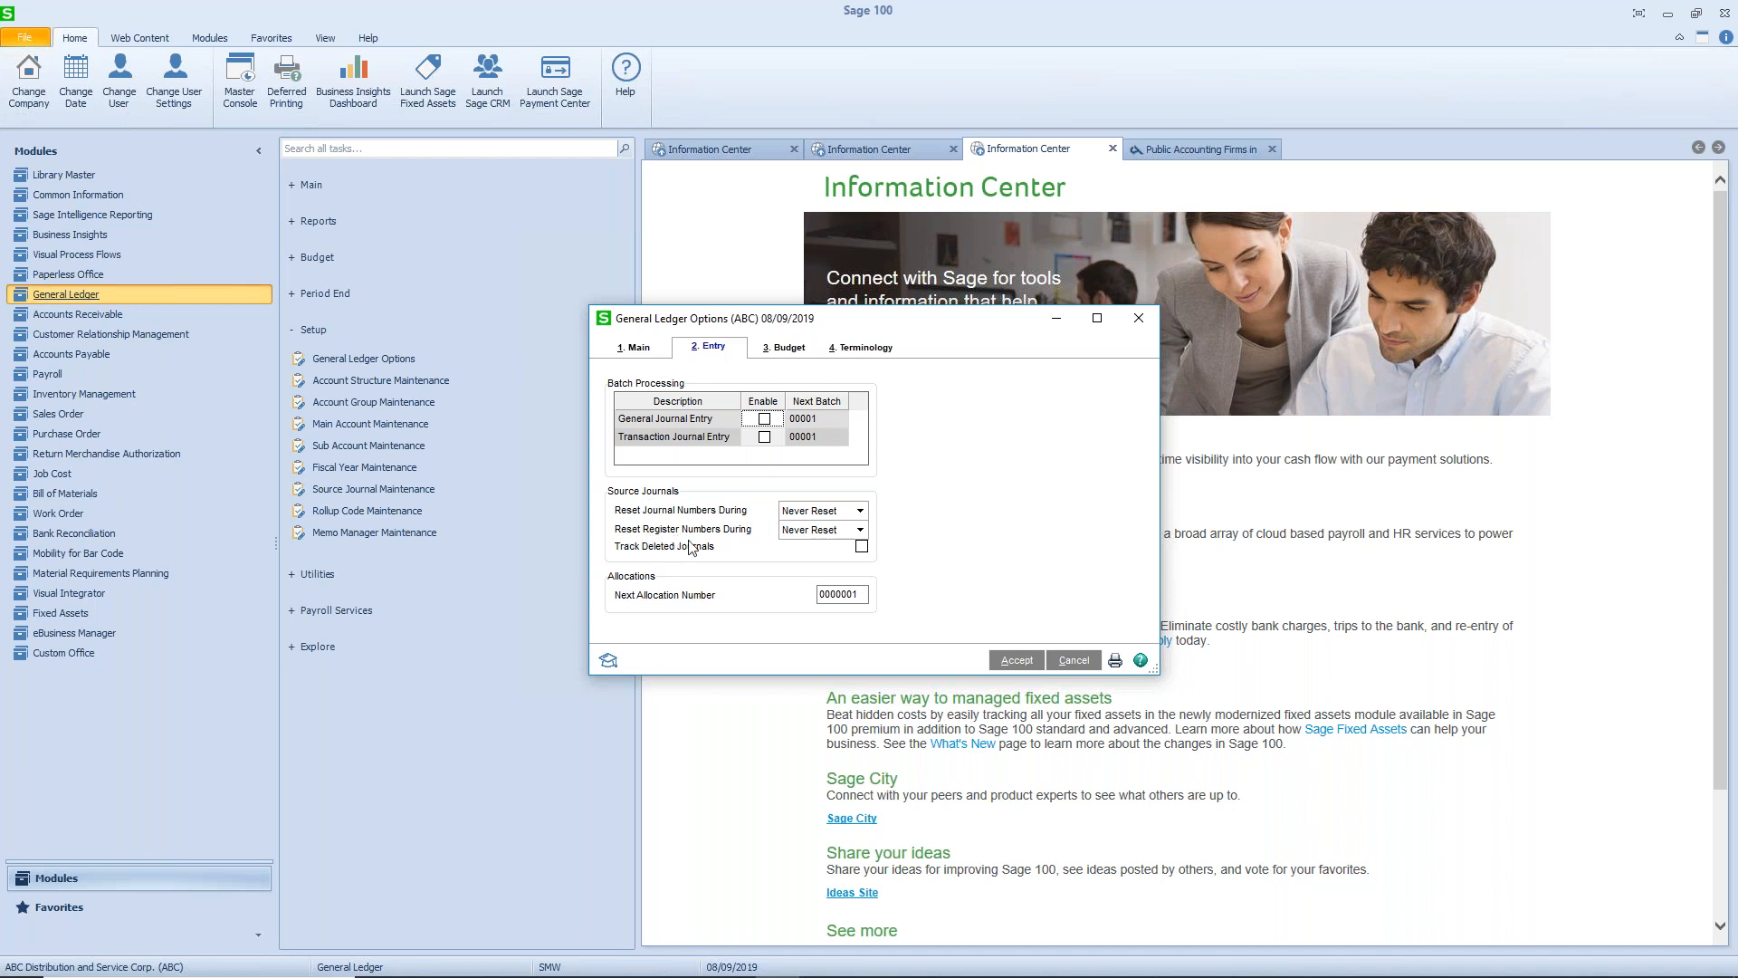
pyautogui.click(861, 512)
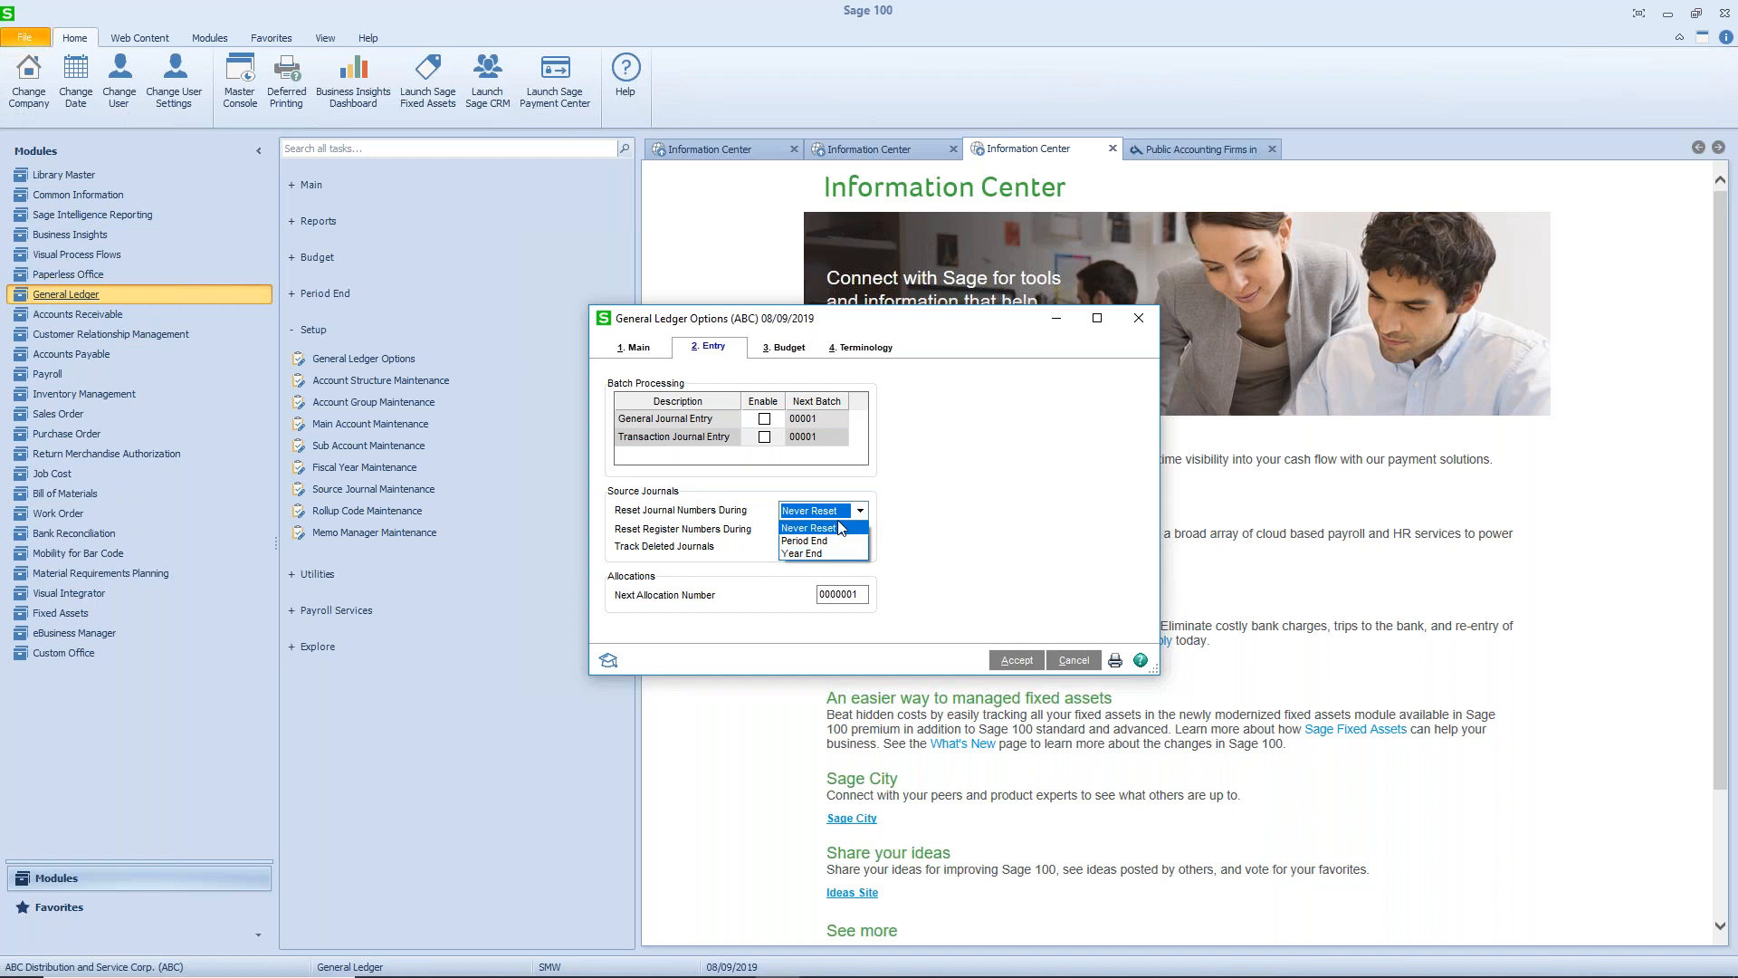
pyautogui.click(841, 534)
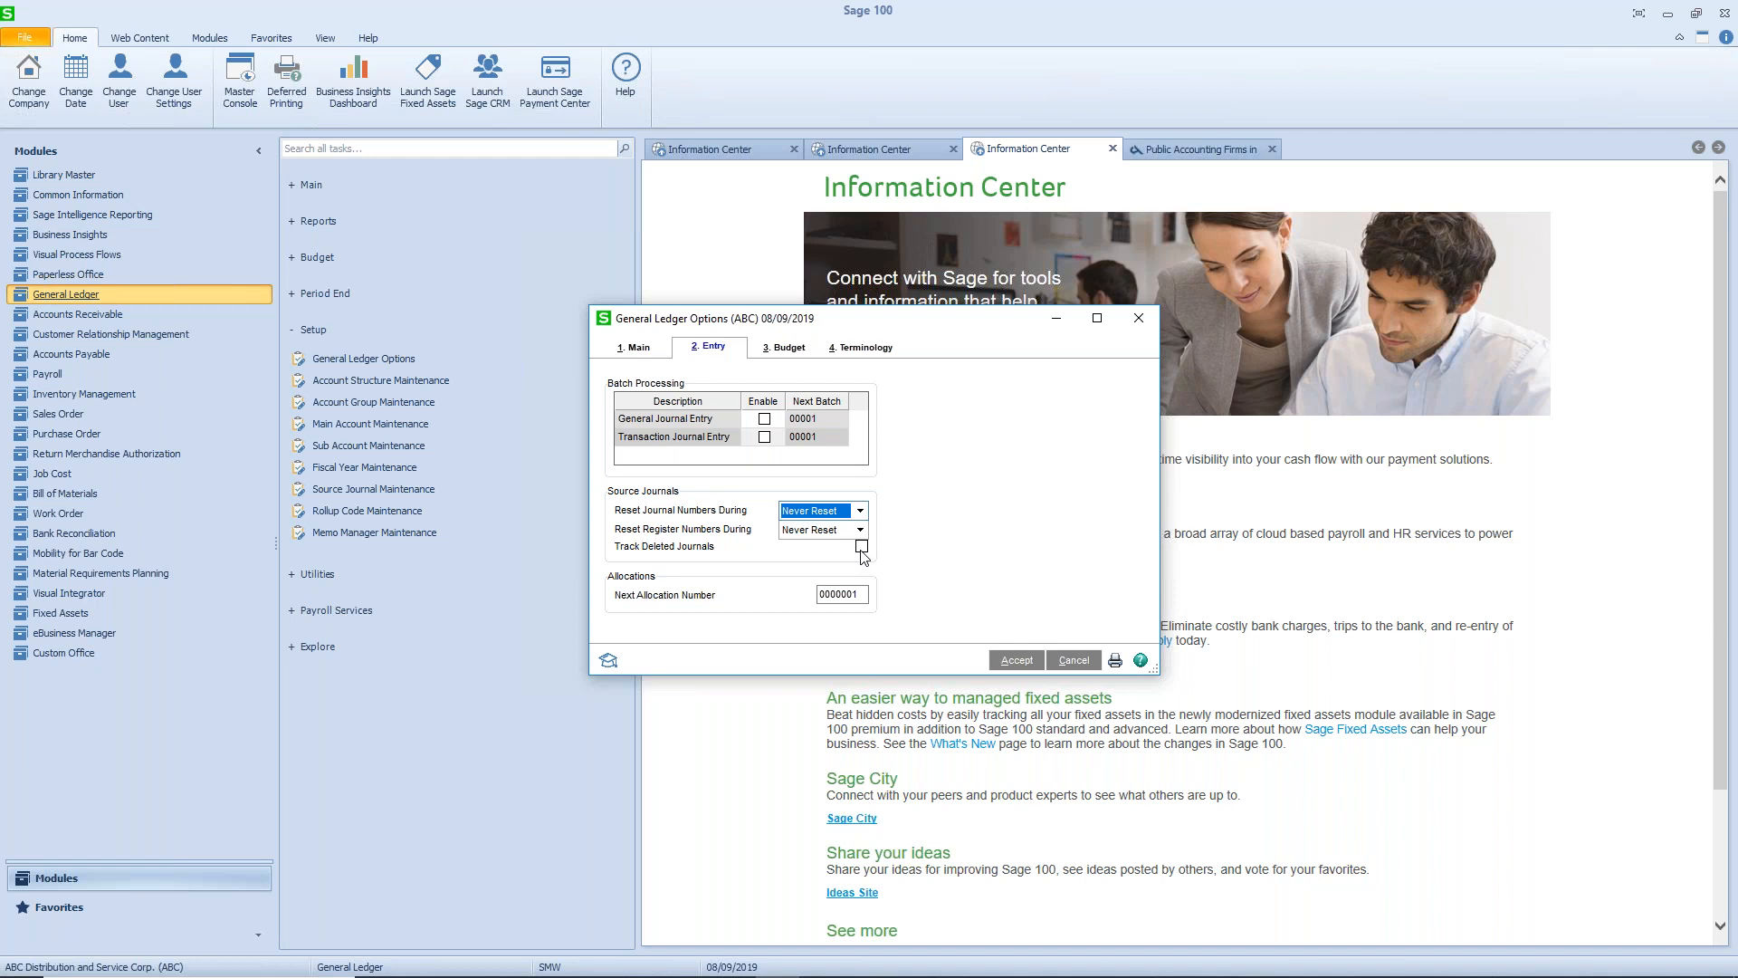
pyautogui.click(1014, 665)
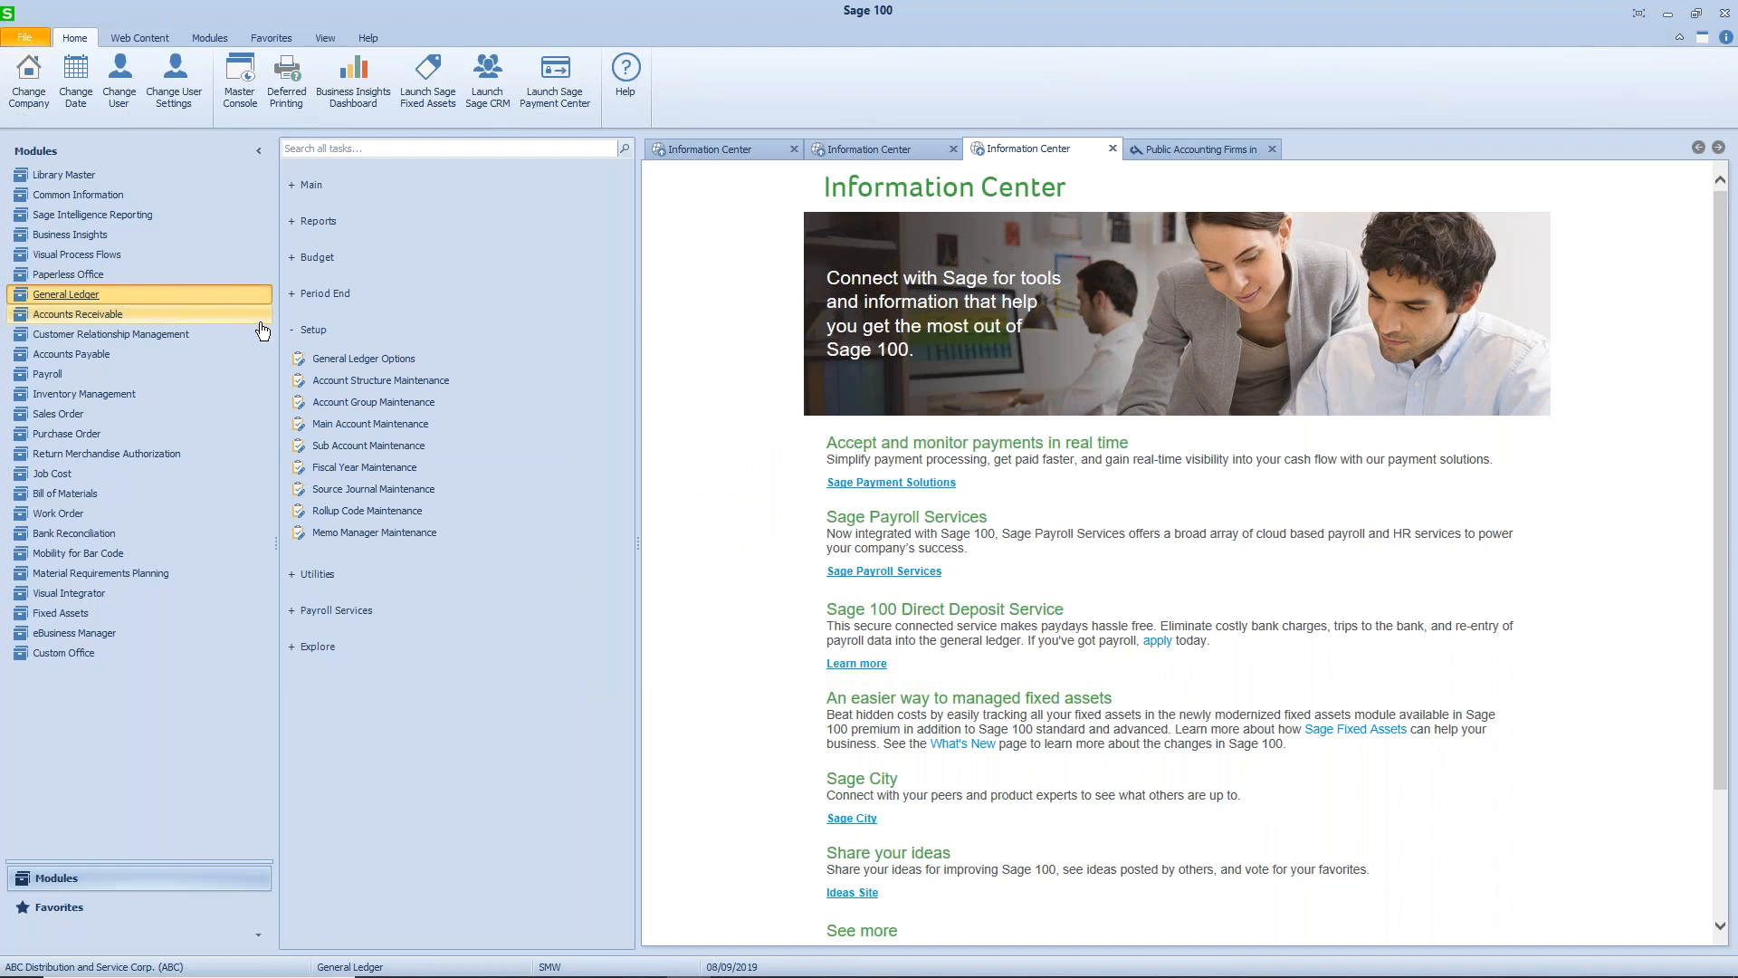
# - Review the account segments and separators in Account Structure Maintenance and accept them
pyautogui.click(380, 381)
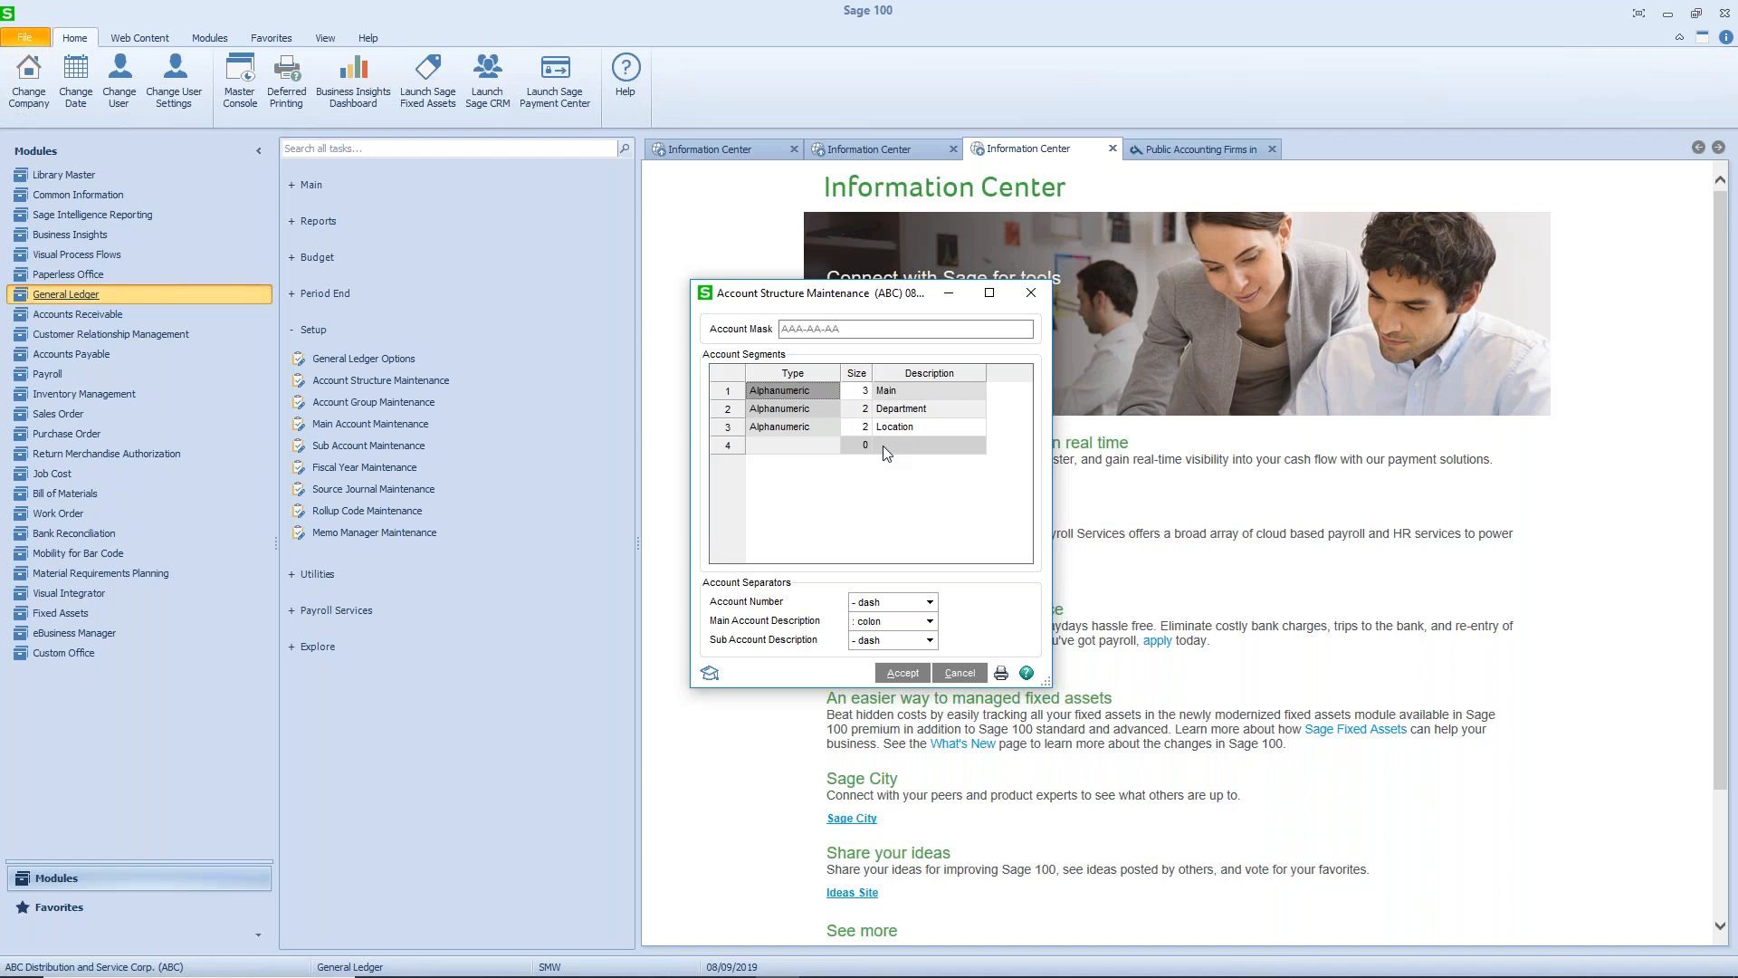
pyautogui.click(900, 673)
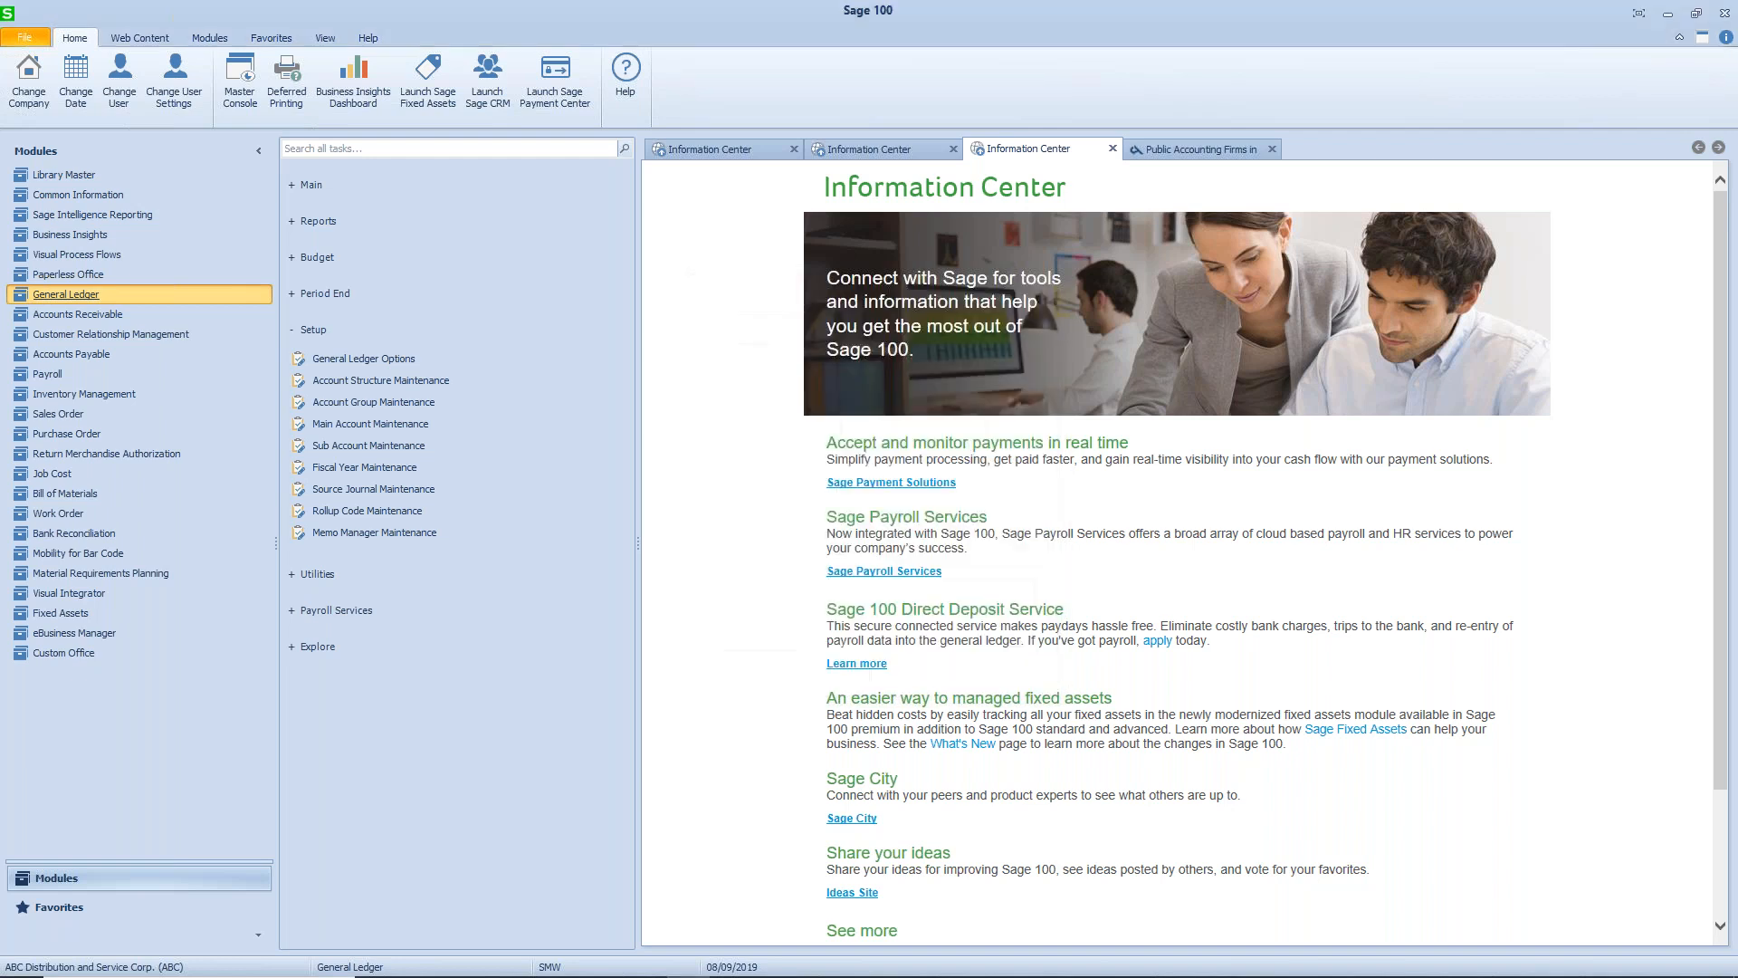
pyautogui.click(291, 331)
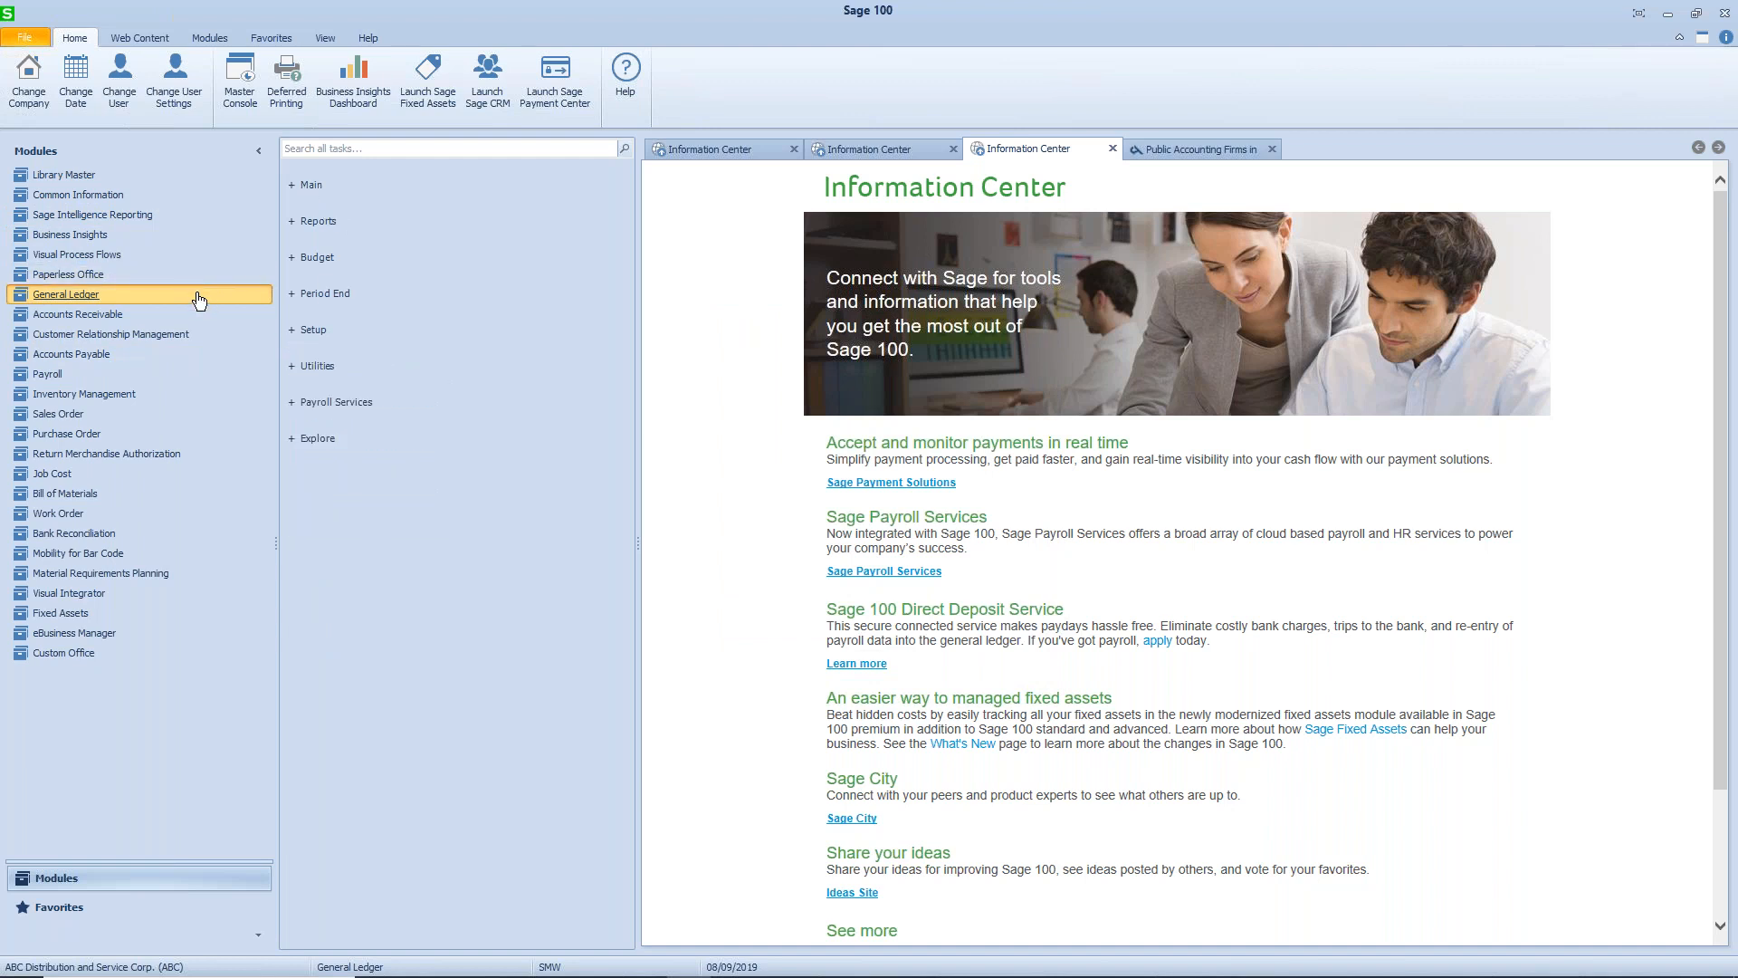
# - Open General Journal Entry and choose JE (General Journal) as the source journal
pyautogui.click(291, 185)
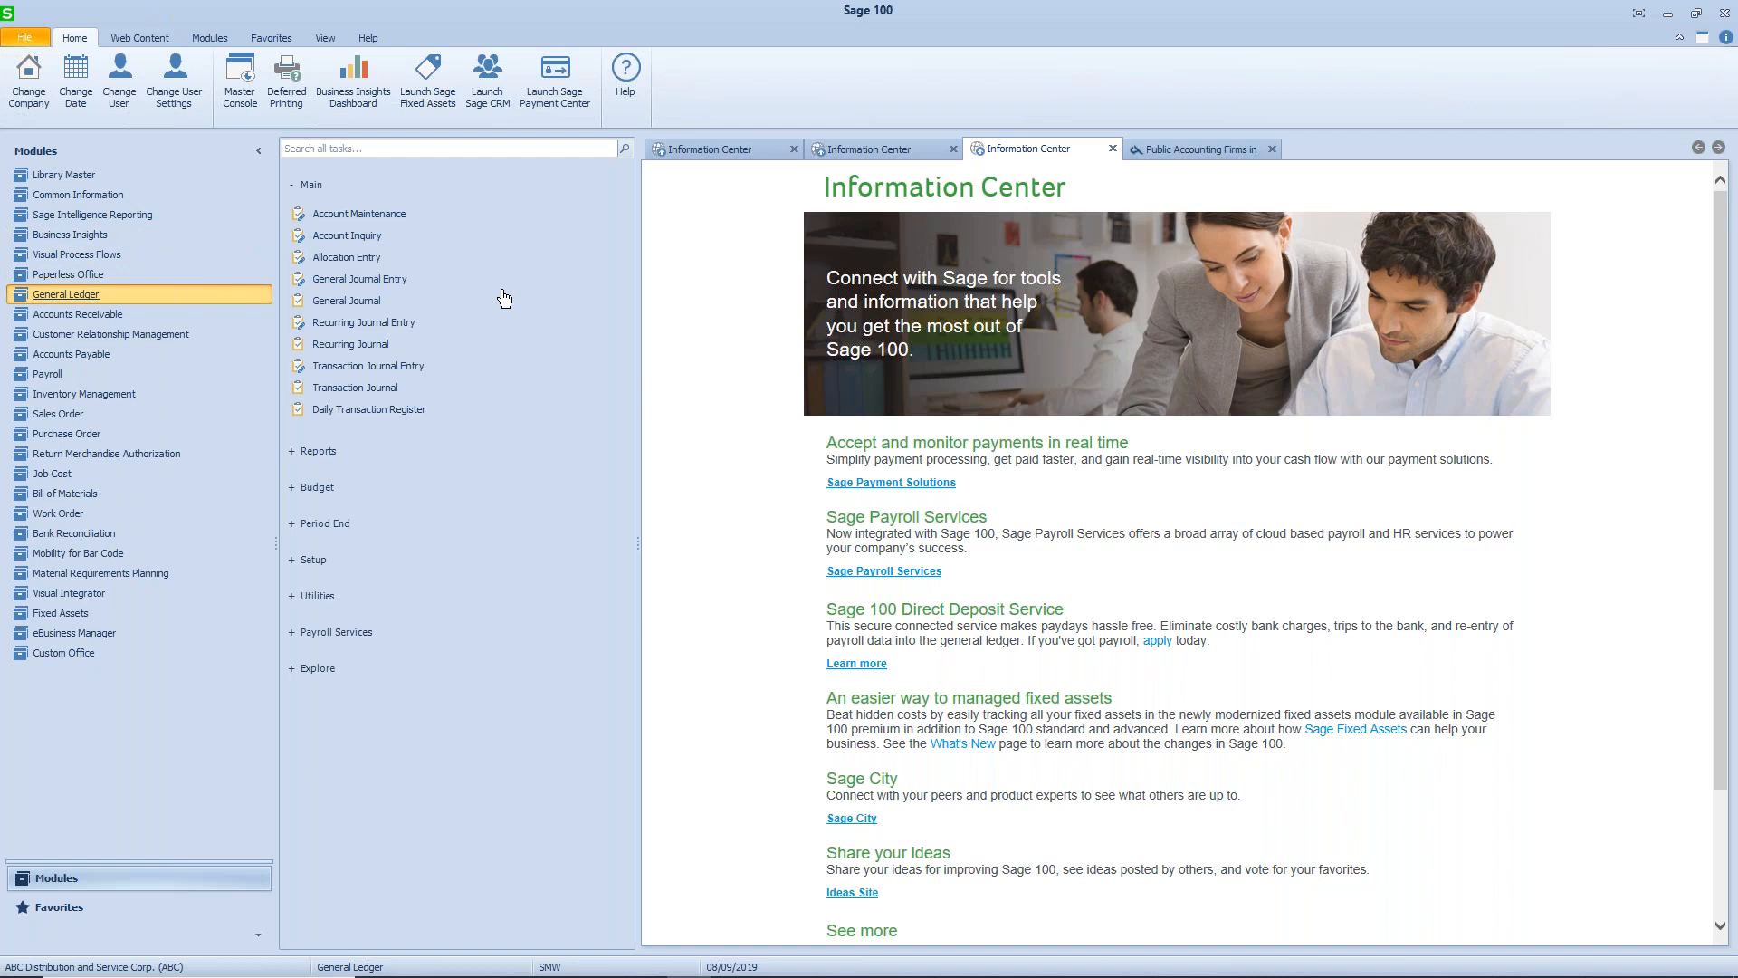
pyautogui.click(388, 282)
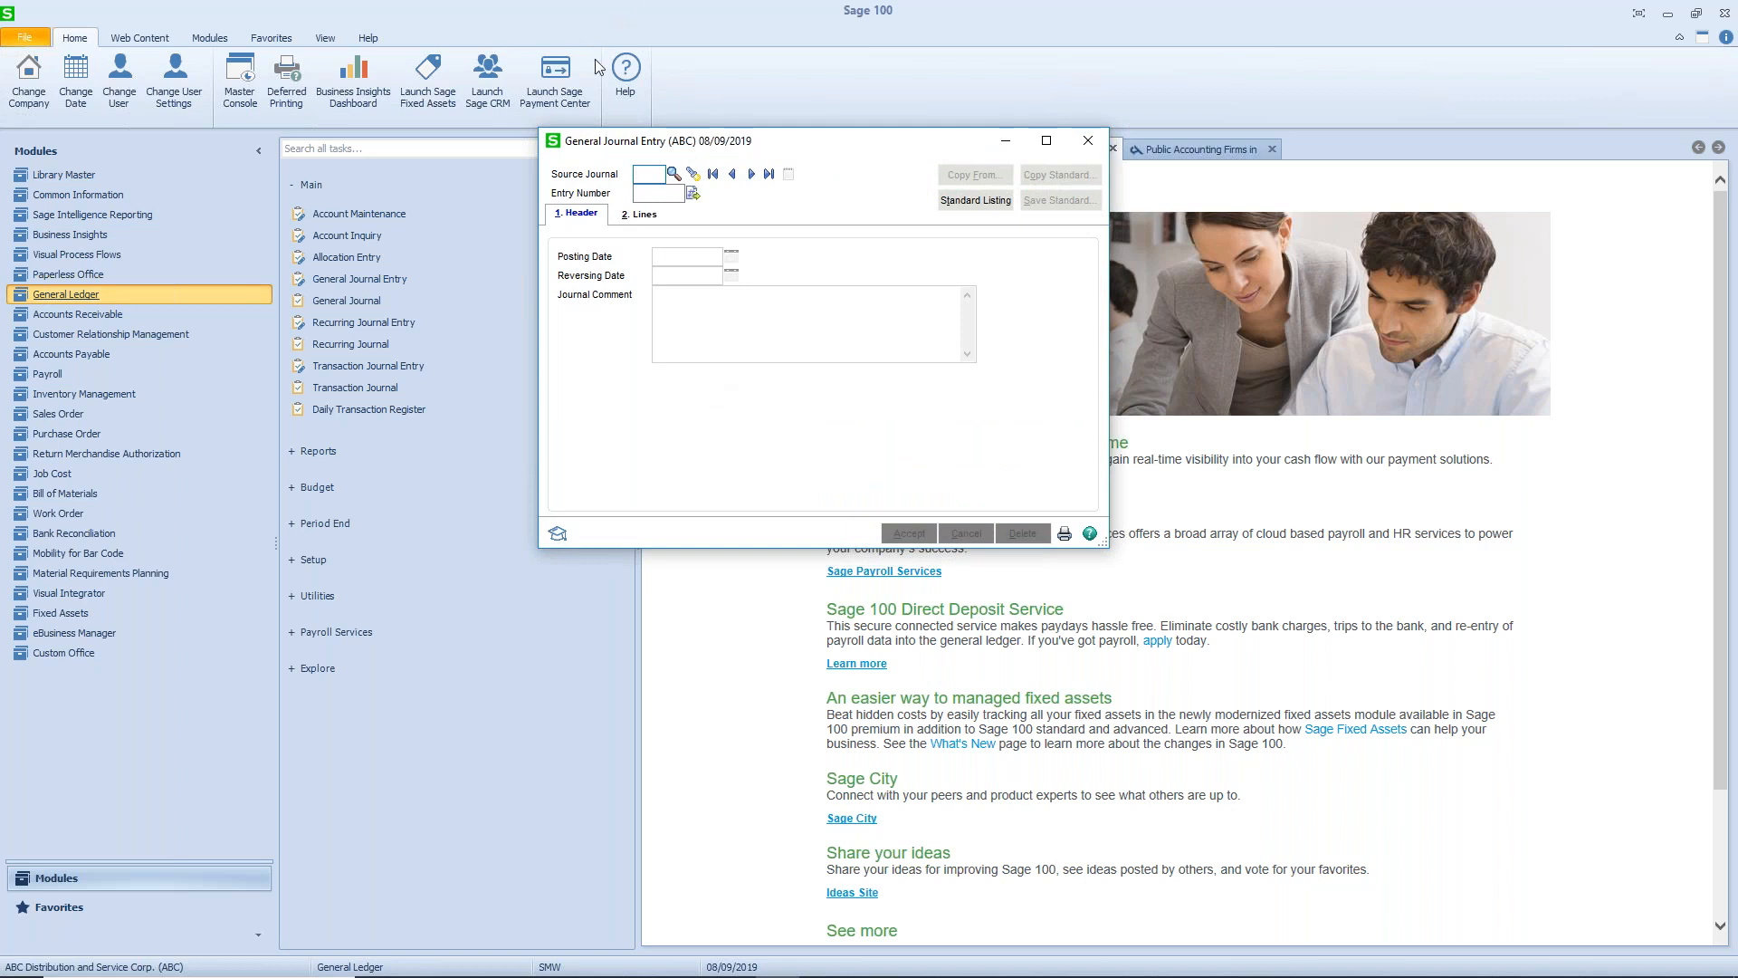
pyautogui.click(674, 174)
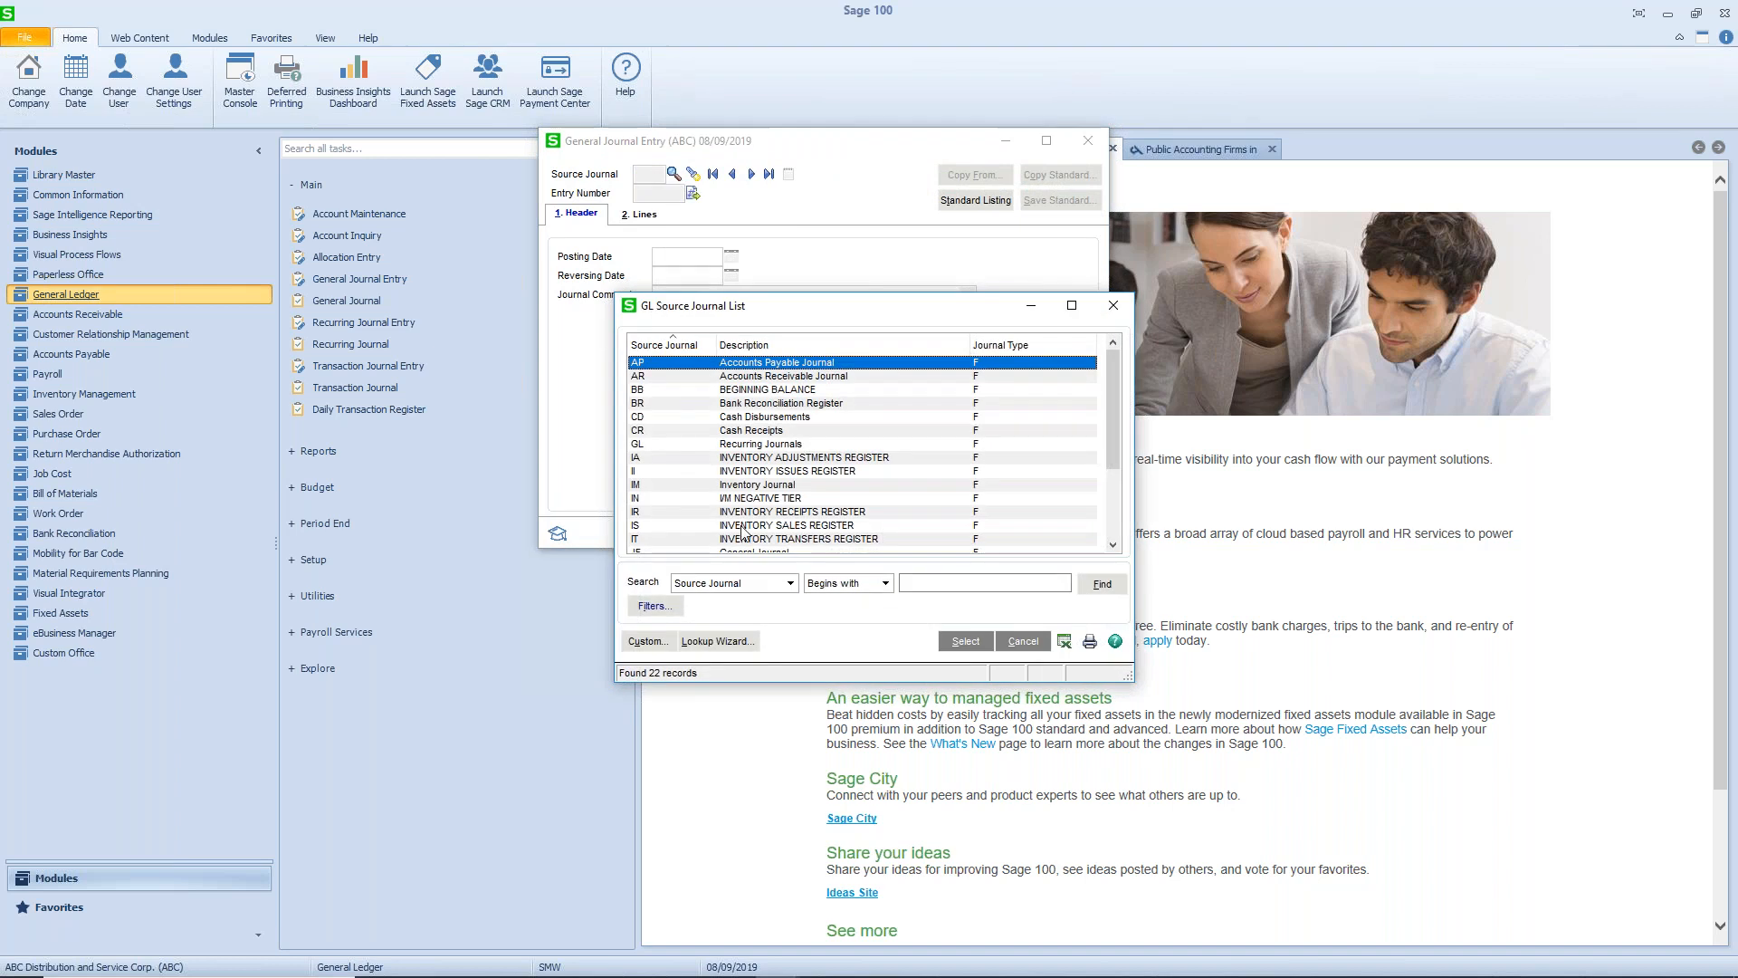
pyautogui.moveTo(1116, 425); pyautogui.dragTo(1114, 460)
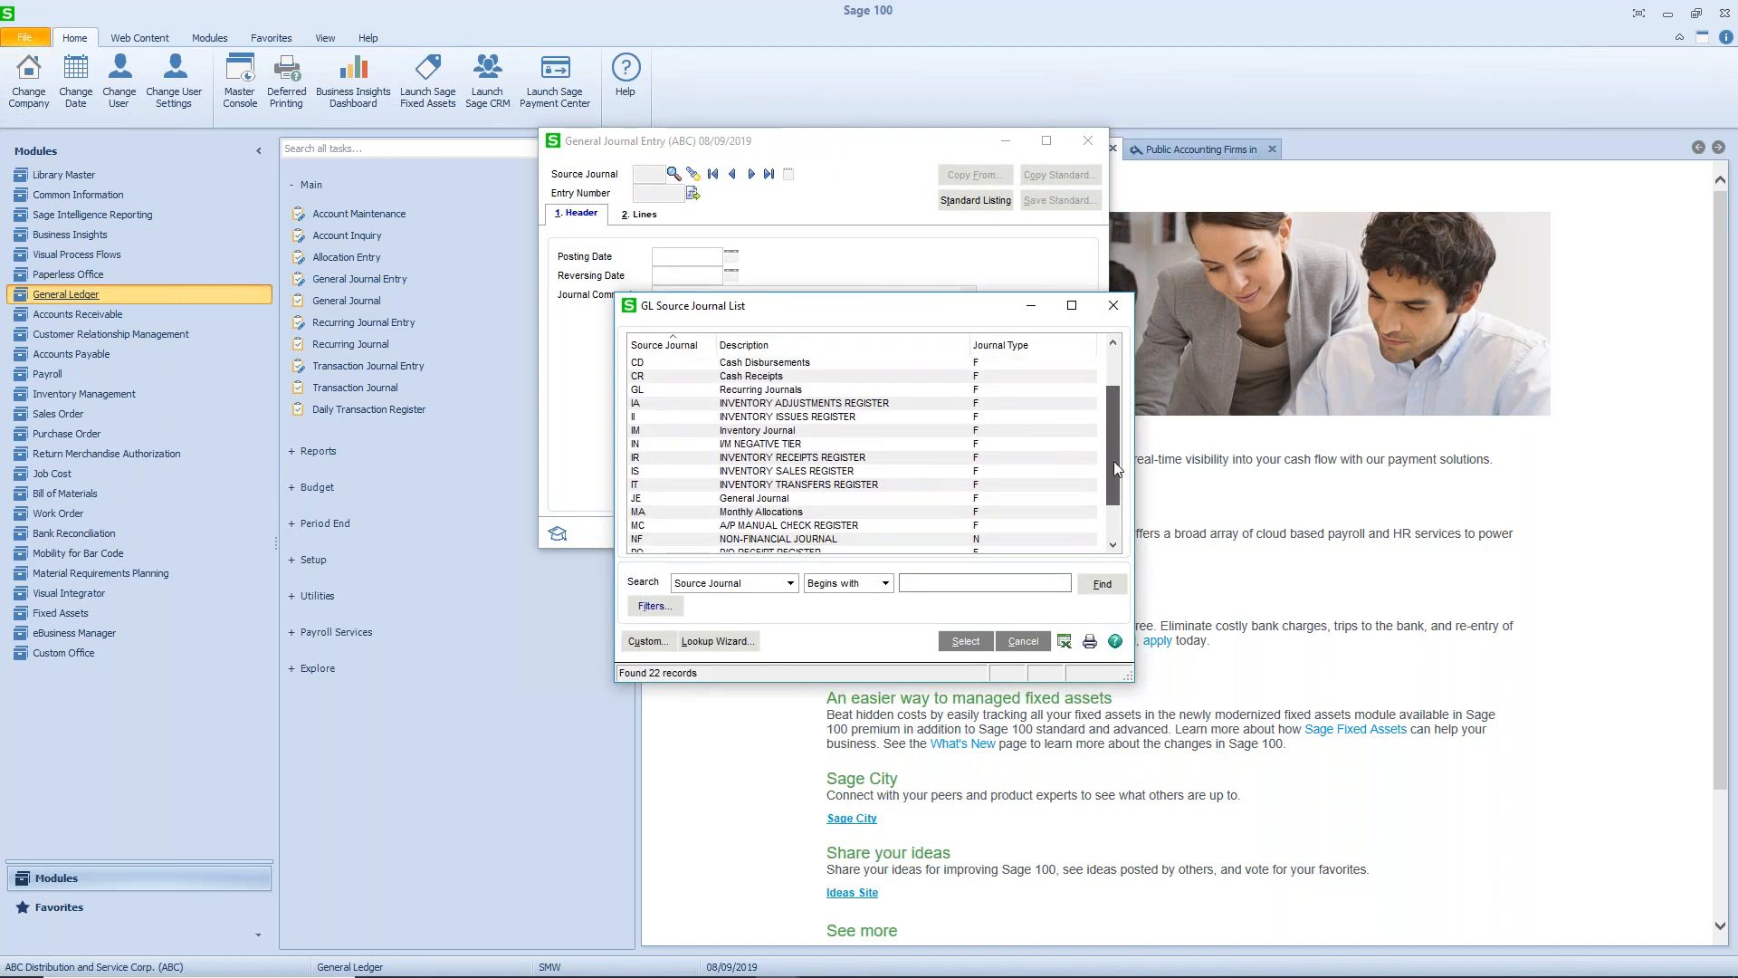
pyautogui.click(812, 501)
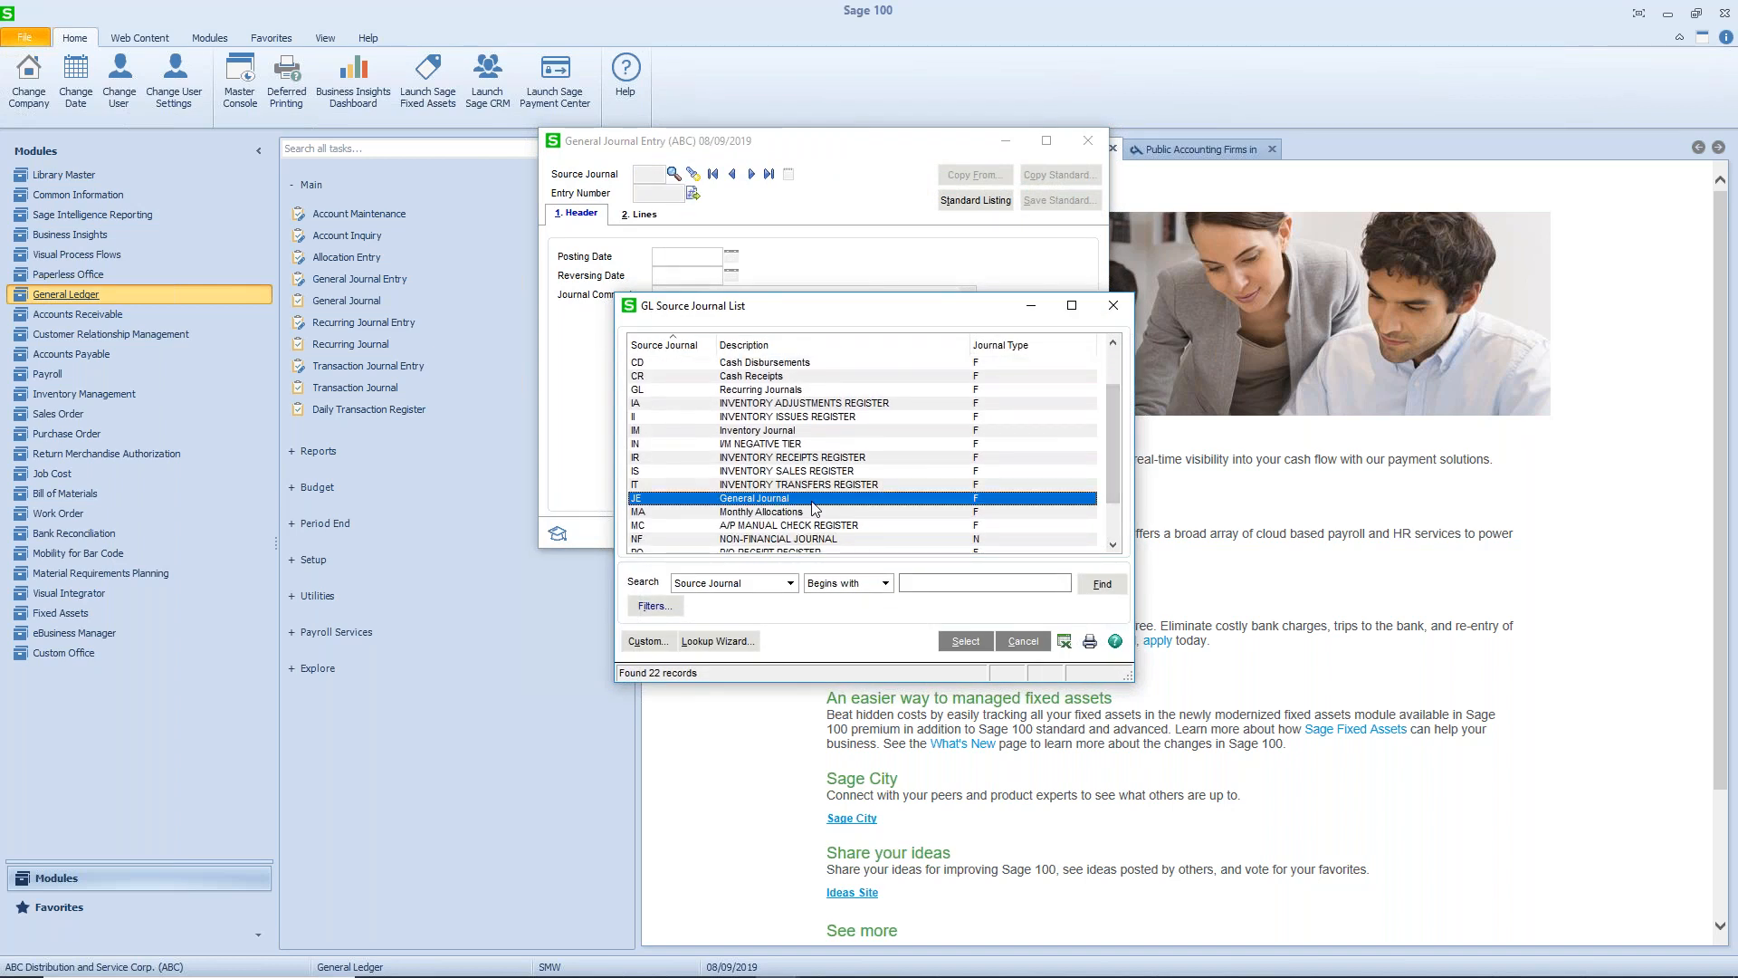
pyautogui.click(965, 641)
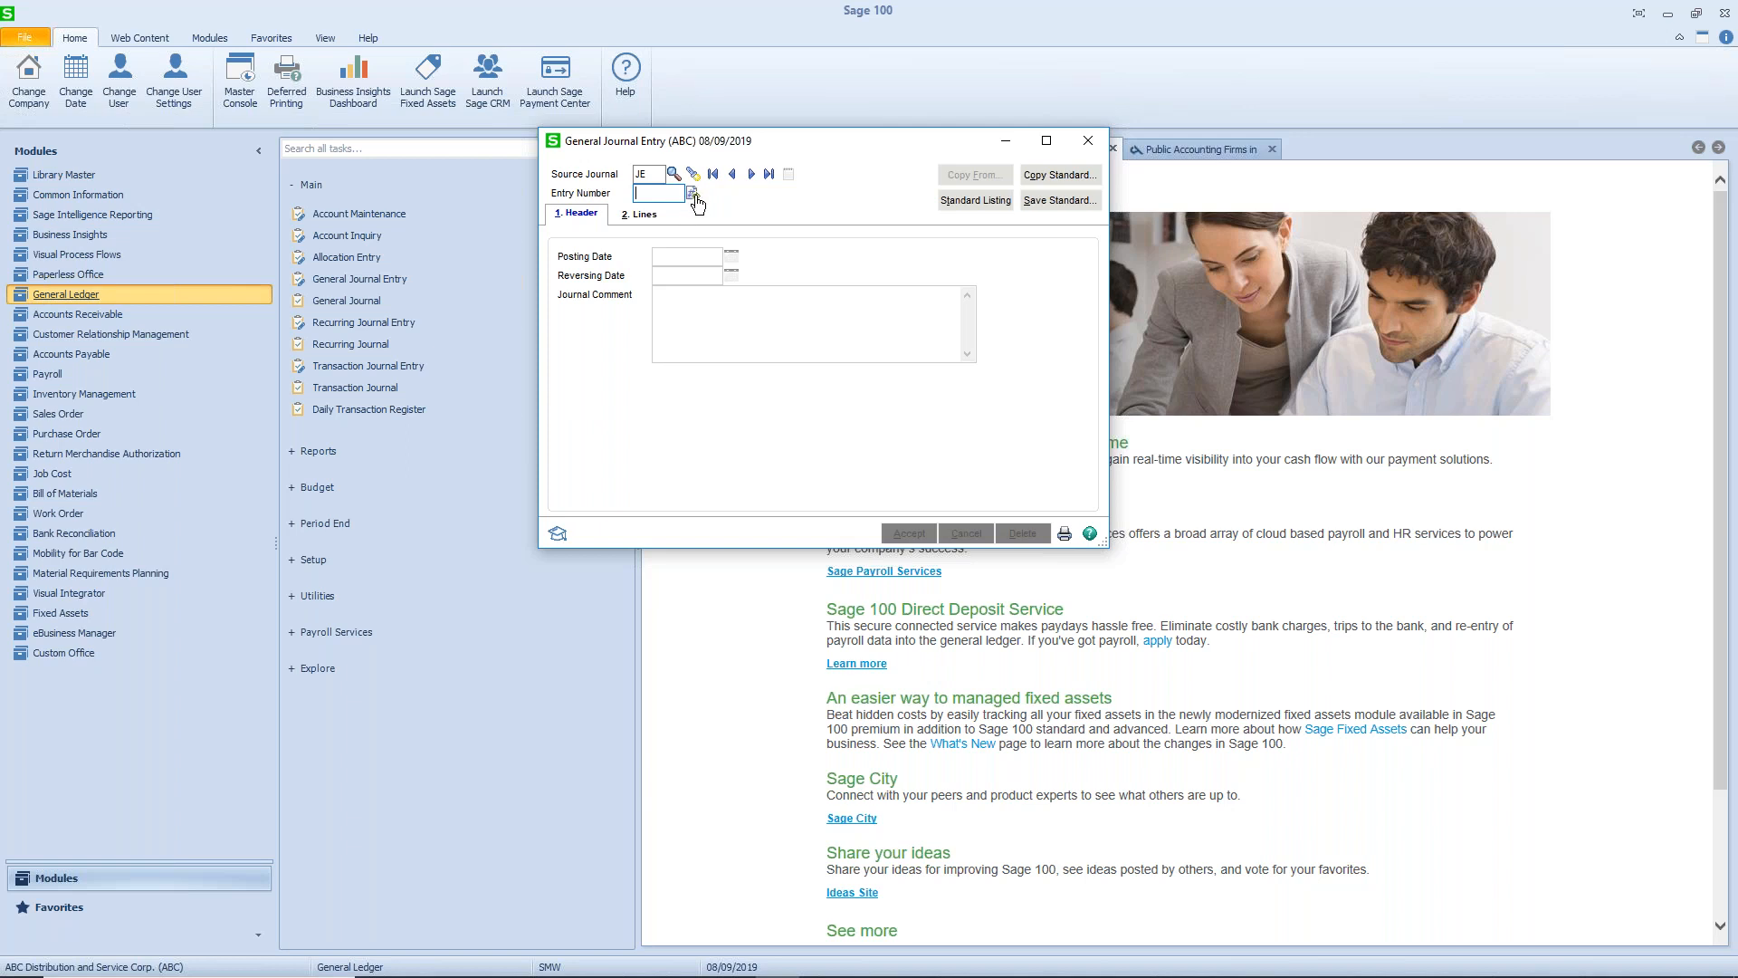
# - Assign the next entry number to the journal entry and set its posting date to 05/31/2019
pyautogui.click(692, 195)
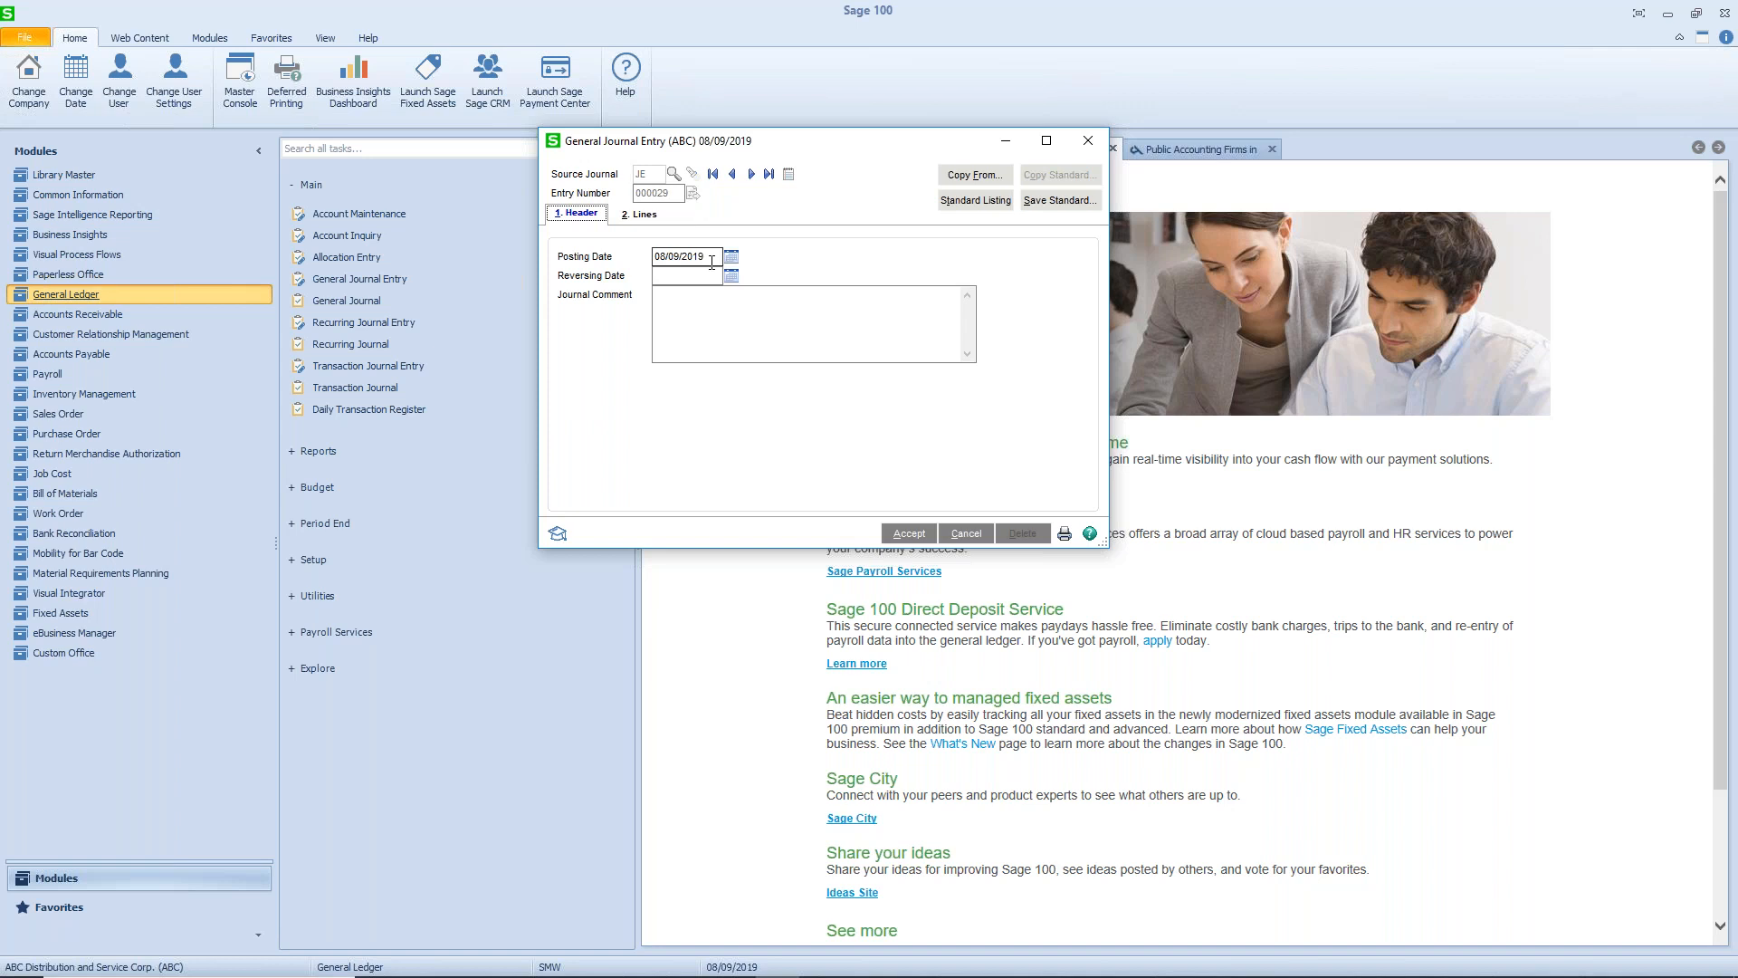
pyautogui.moveTo(715, 258); pyautogui.dragTo(641, 262)
pyautogui.write('5/31/19')
pyautogui.press('Tab')
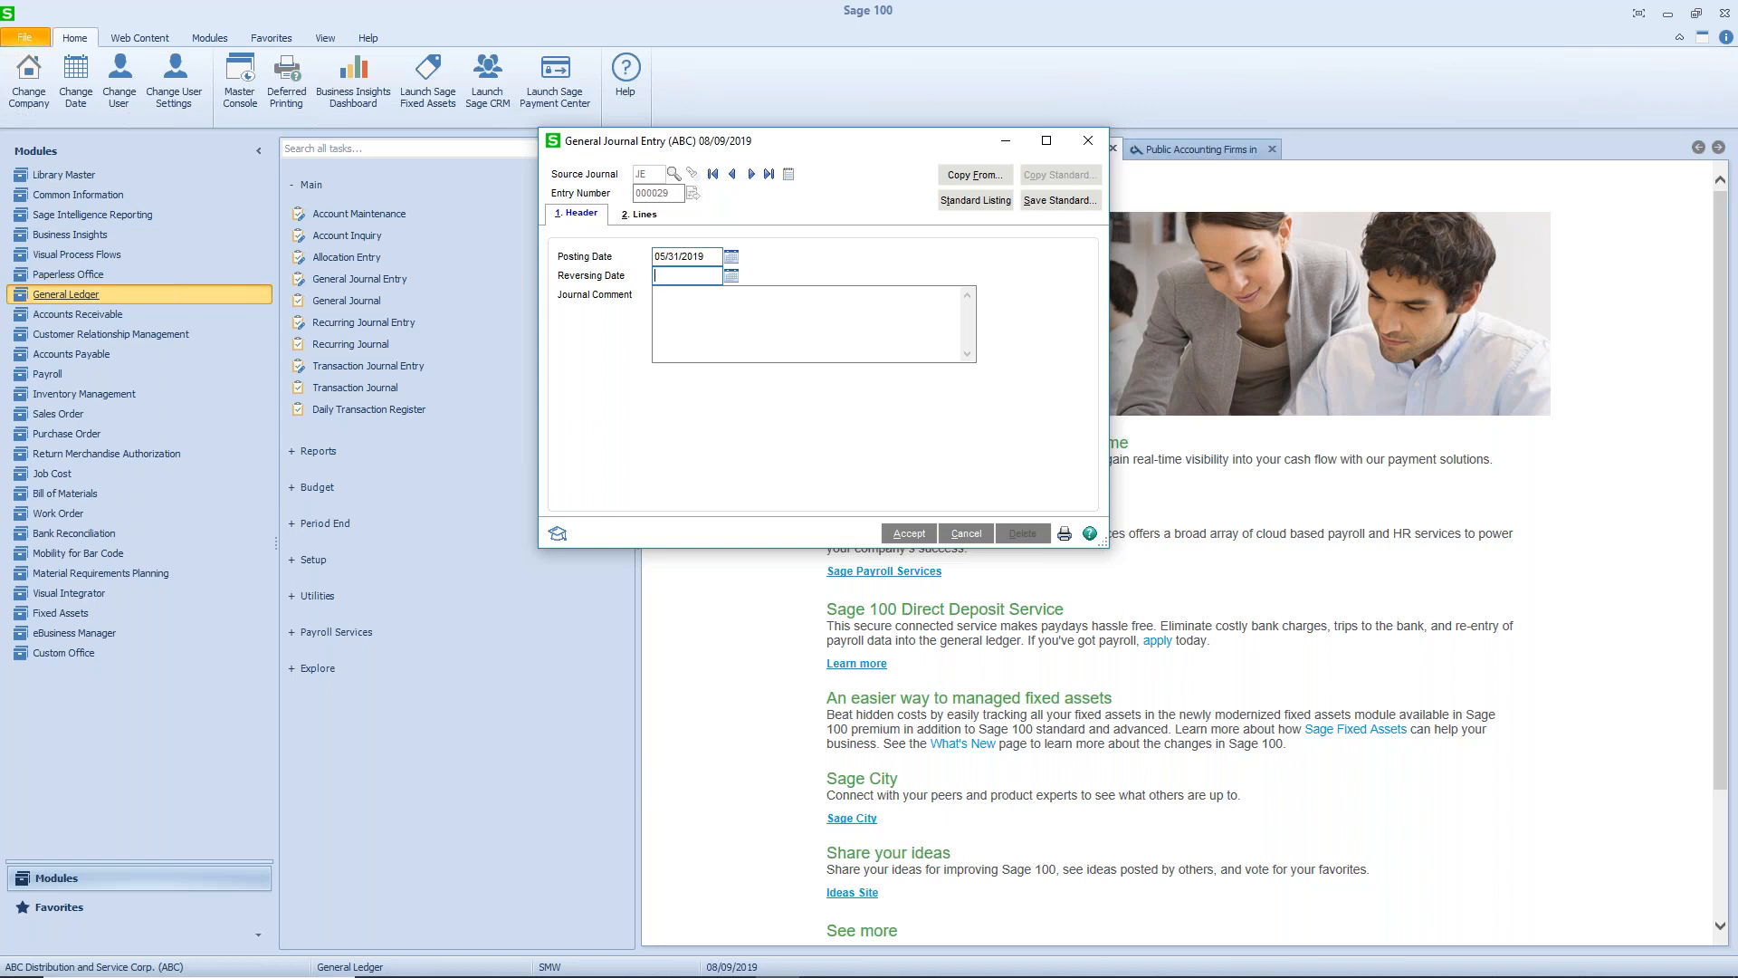
# - Enter "Utilities Allocation" as the journal comment
pyautogui.click(687, 312)
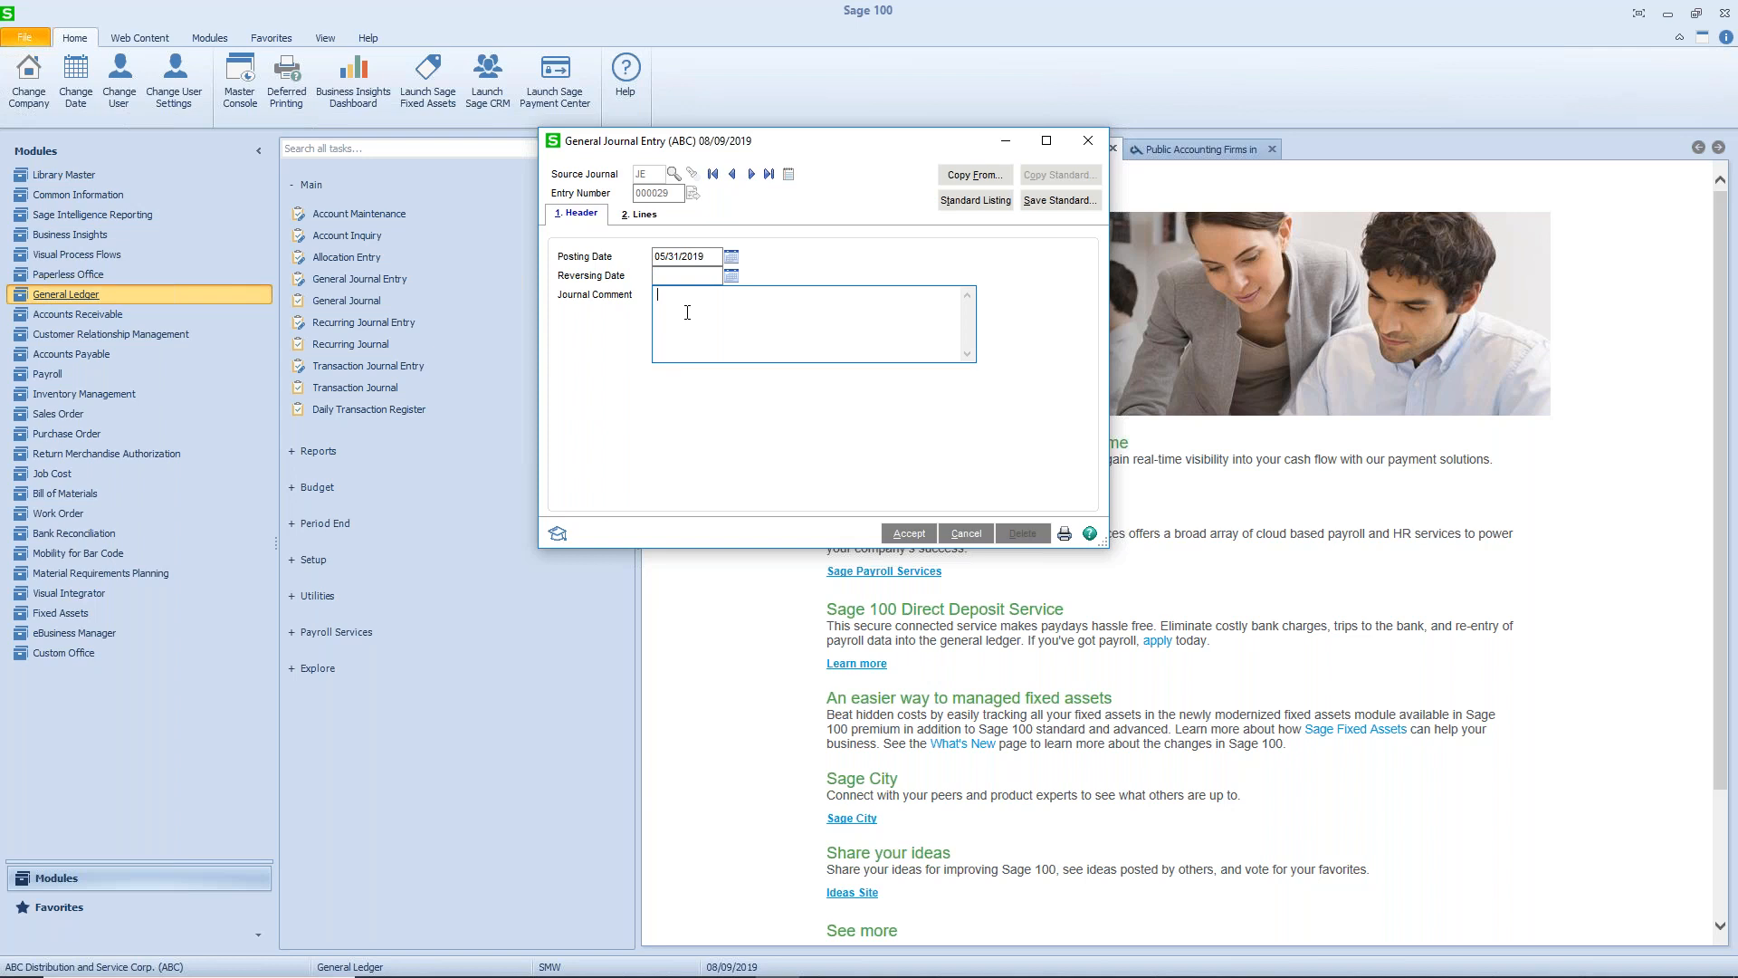
pyautogui.write('tilities')
pyautogui.press('BackSpace')
pyautogui.press('BackSpace')
pyautogui.press('BackSpace')
pyautogui.press('BackSpace')
pyautogui.press('BackSpace')
pyautogui.press('BackSpace')
pyautogui.write('lities Allocation')
# - Enter the first journal line with account 545-10-03 and a debit of 50.75
pyautogui.click(649, 215)
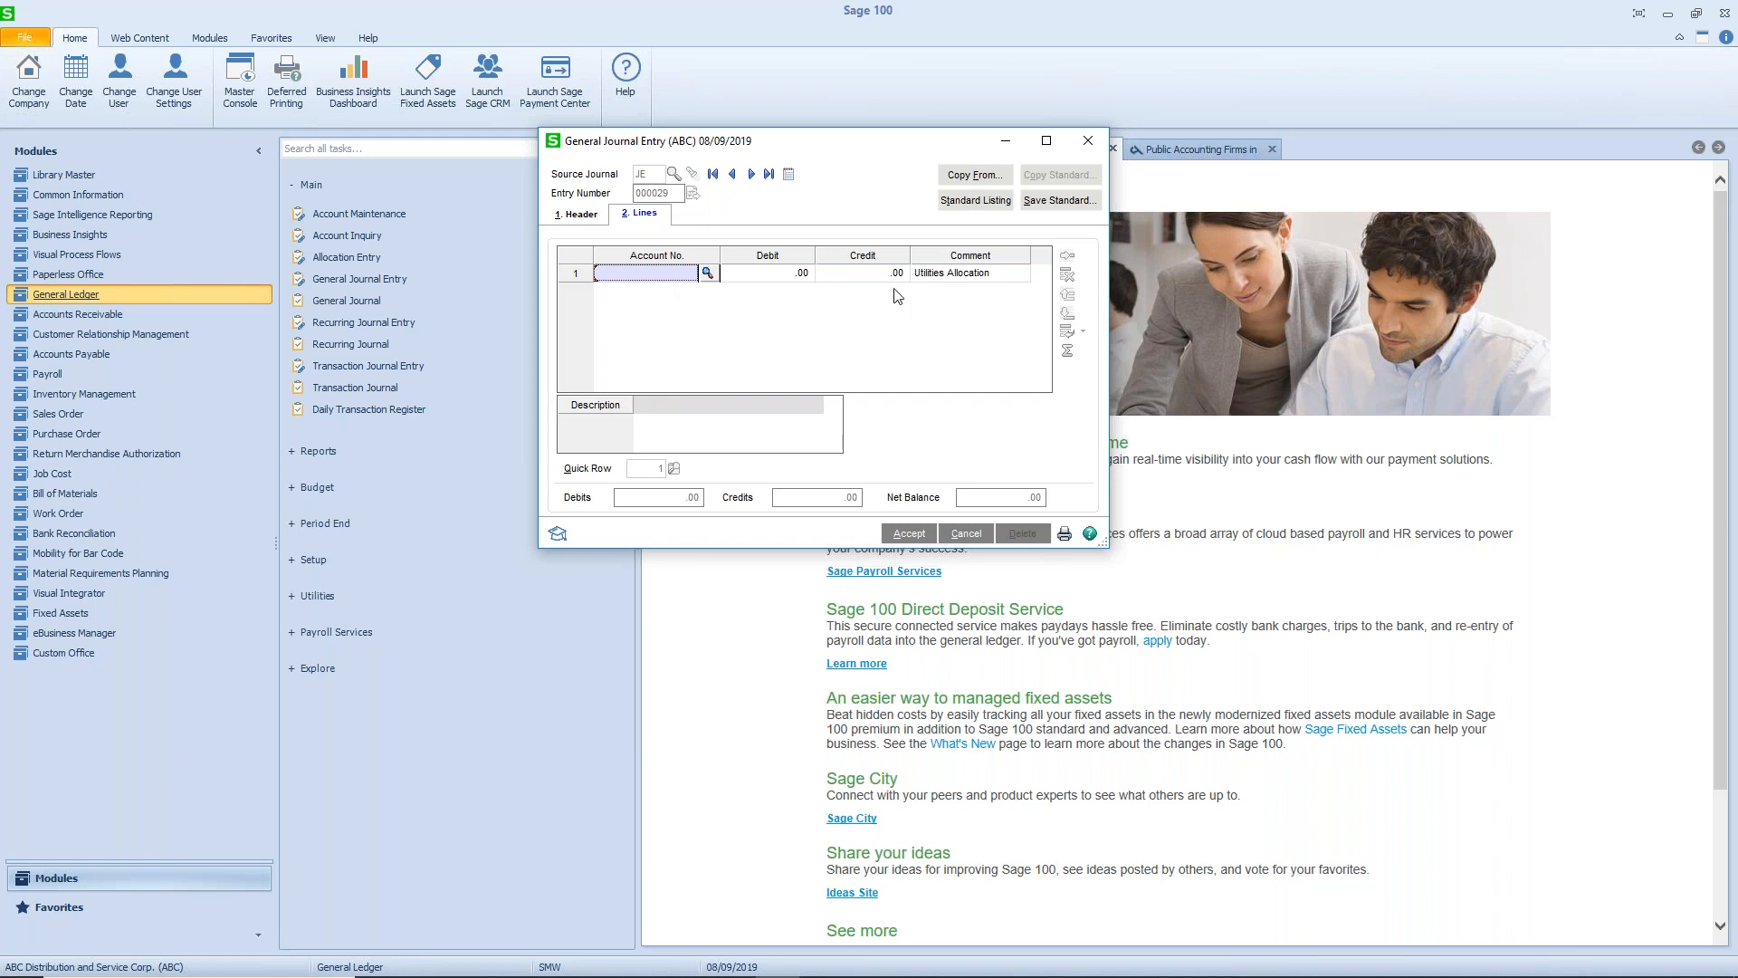
pyautogui.write('54510')
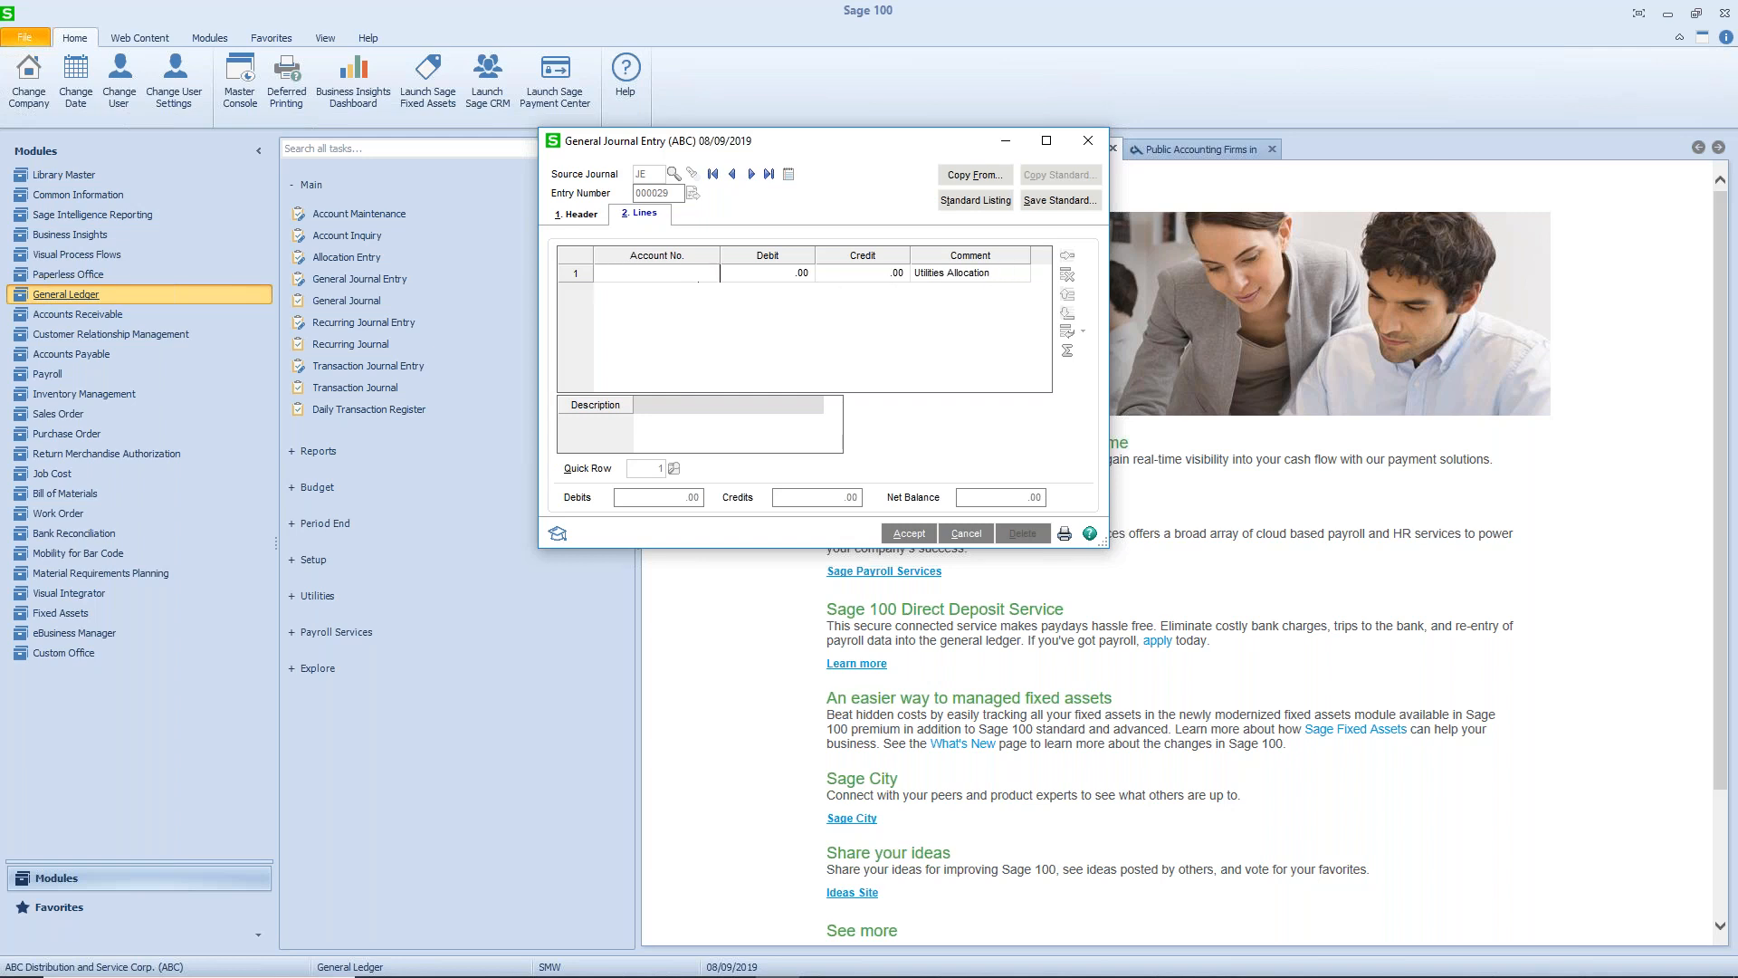
pyautogui.write('03')
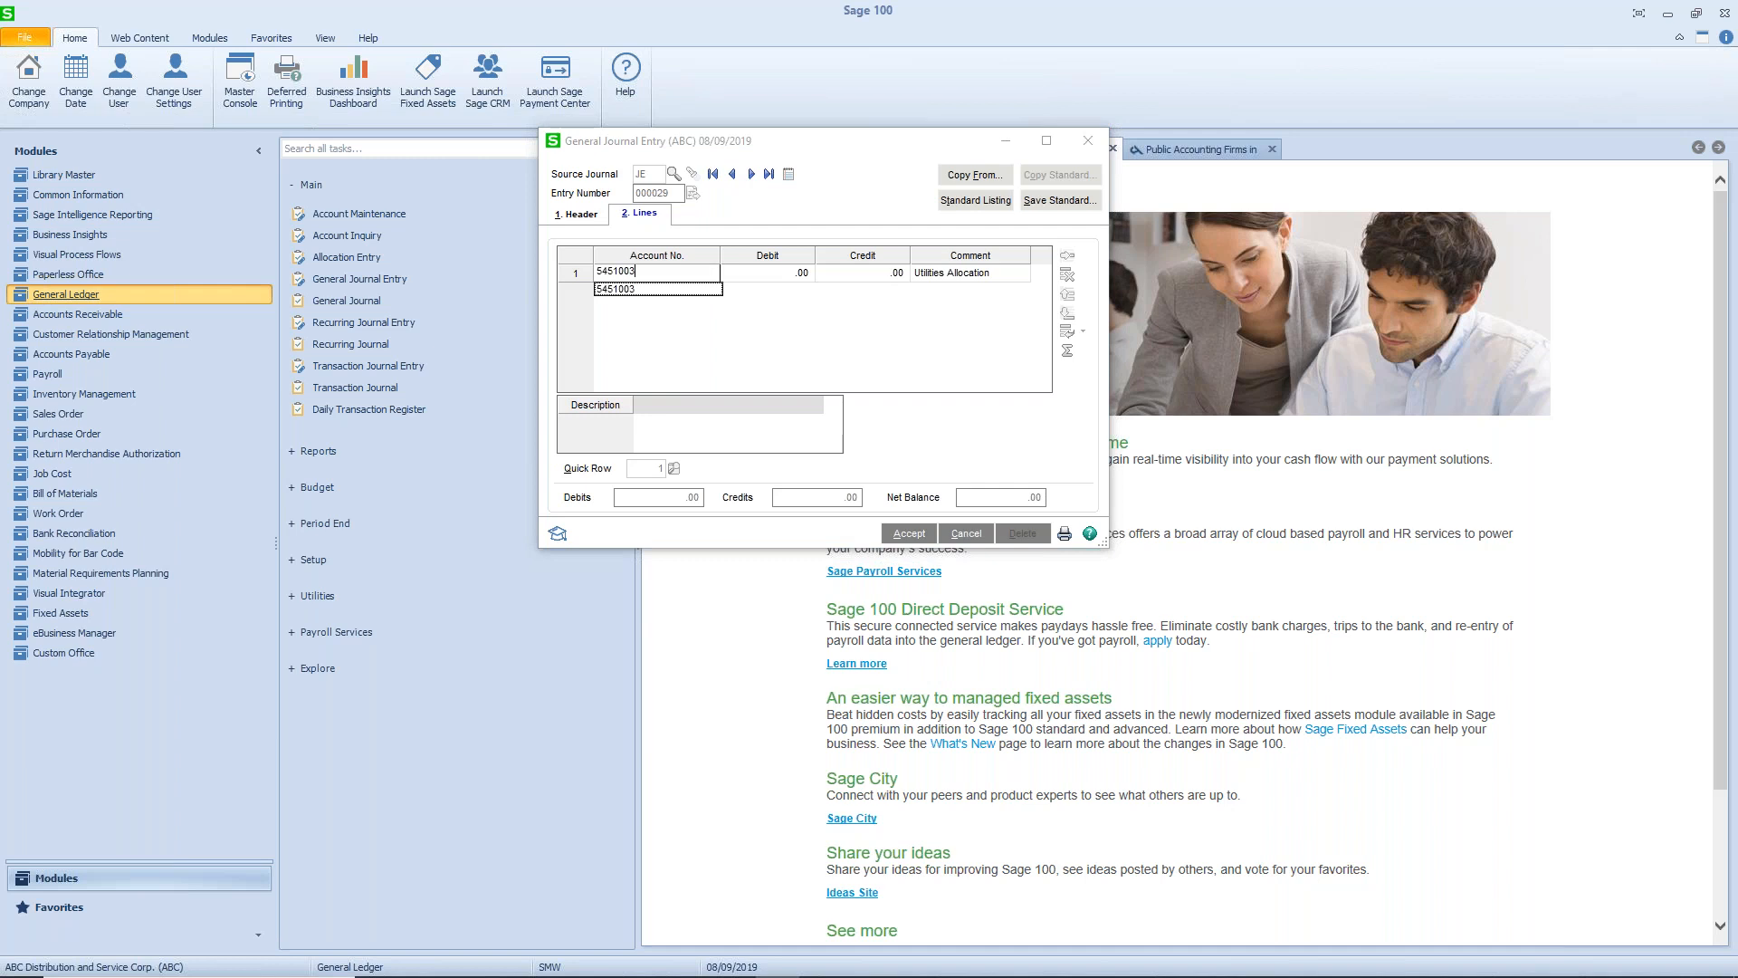
pyautogui.press('Tab')
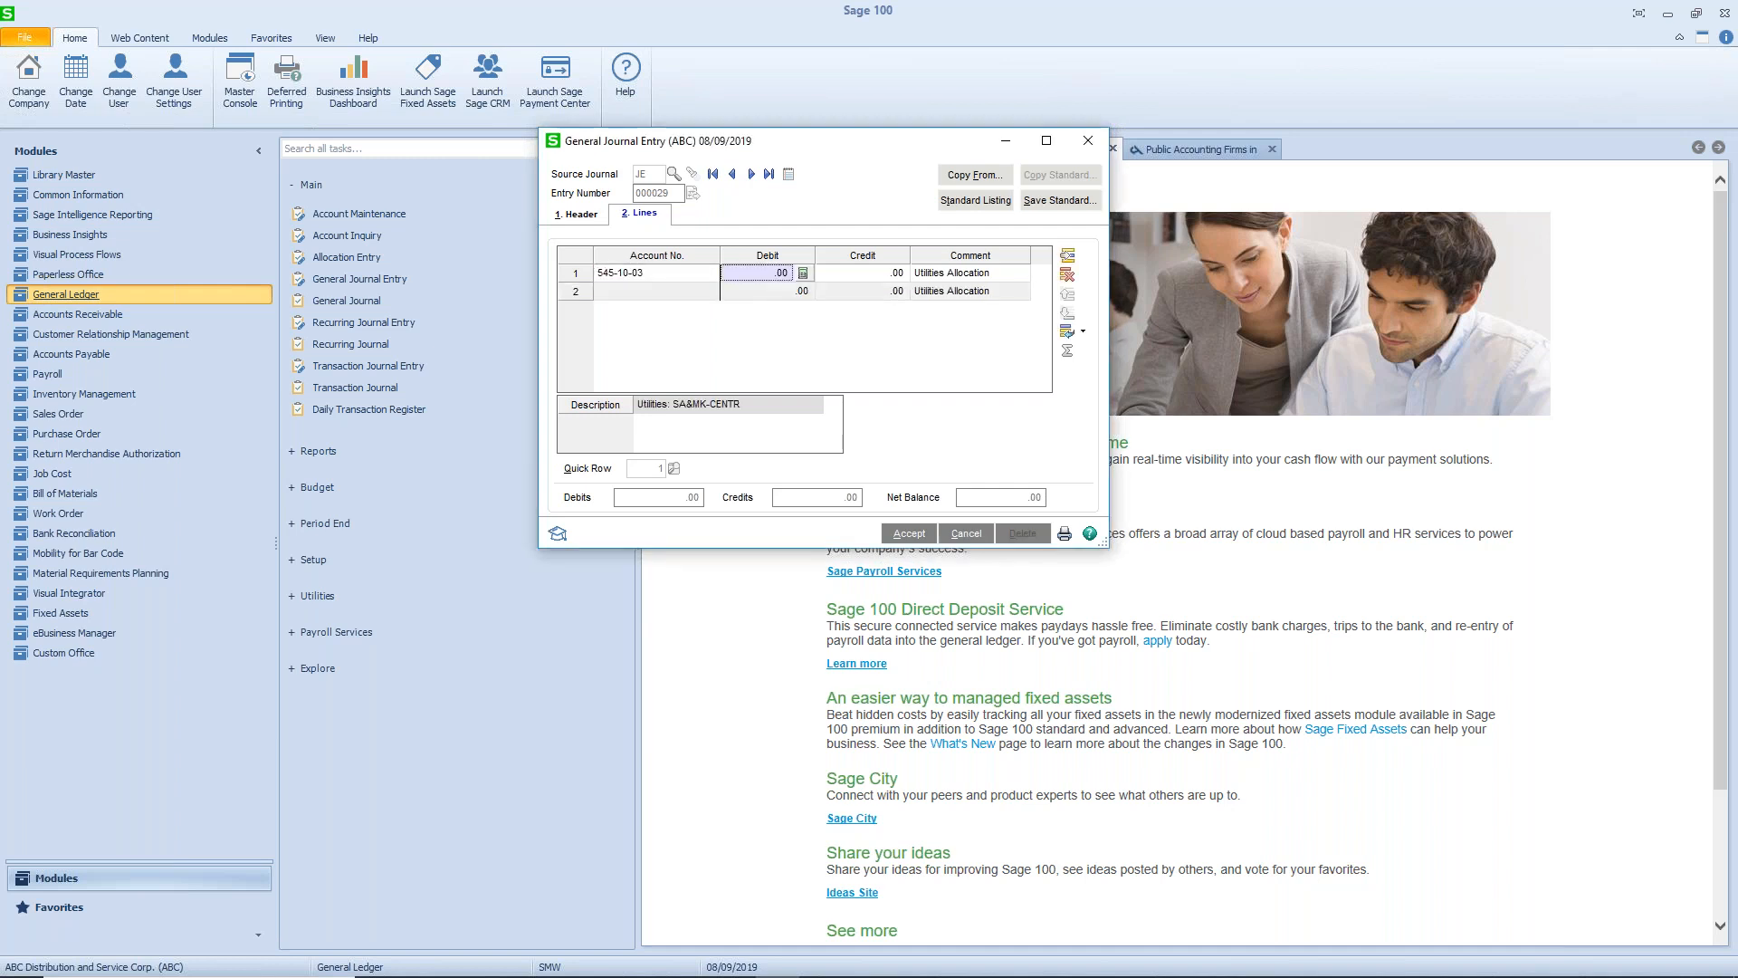
pyautogui.write('50.75')
pyautogui.press('Tab')
pyautogui.press('Tab')
pyautogui.press('Tab')
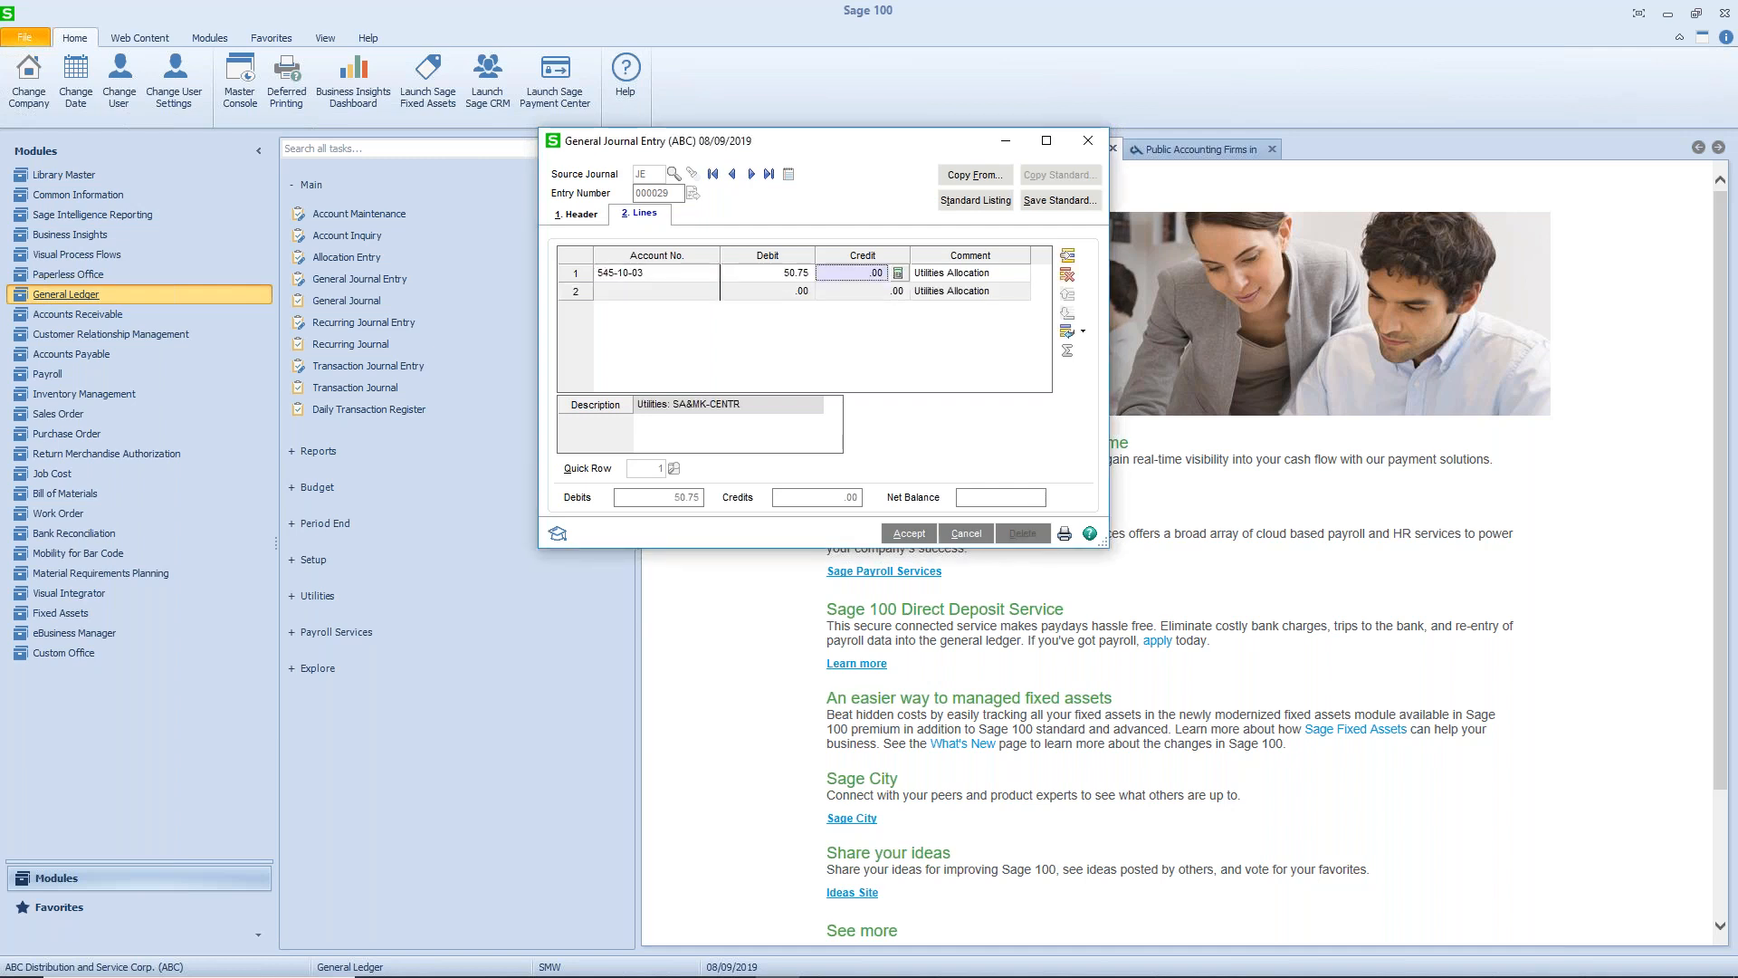
# - Add a second journal line for account 545-20-03 with a debit of 60.25
pyautogui.write('545-20-03')
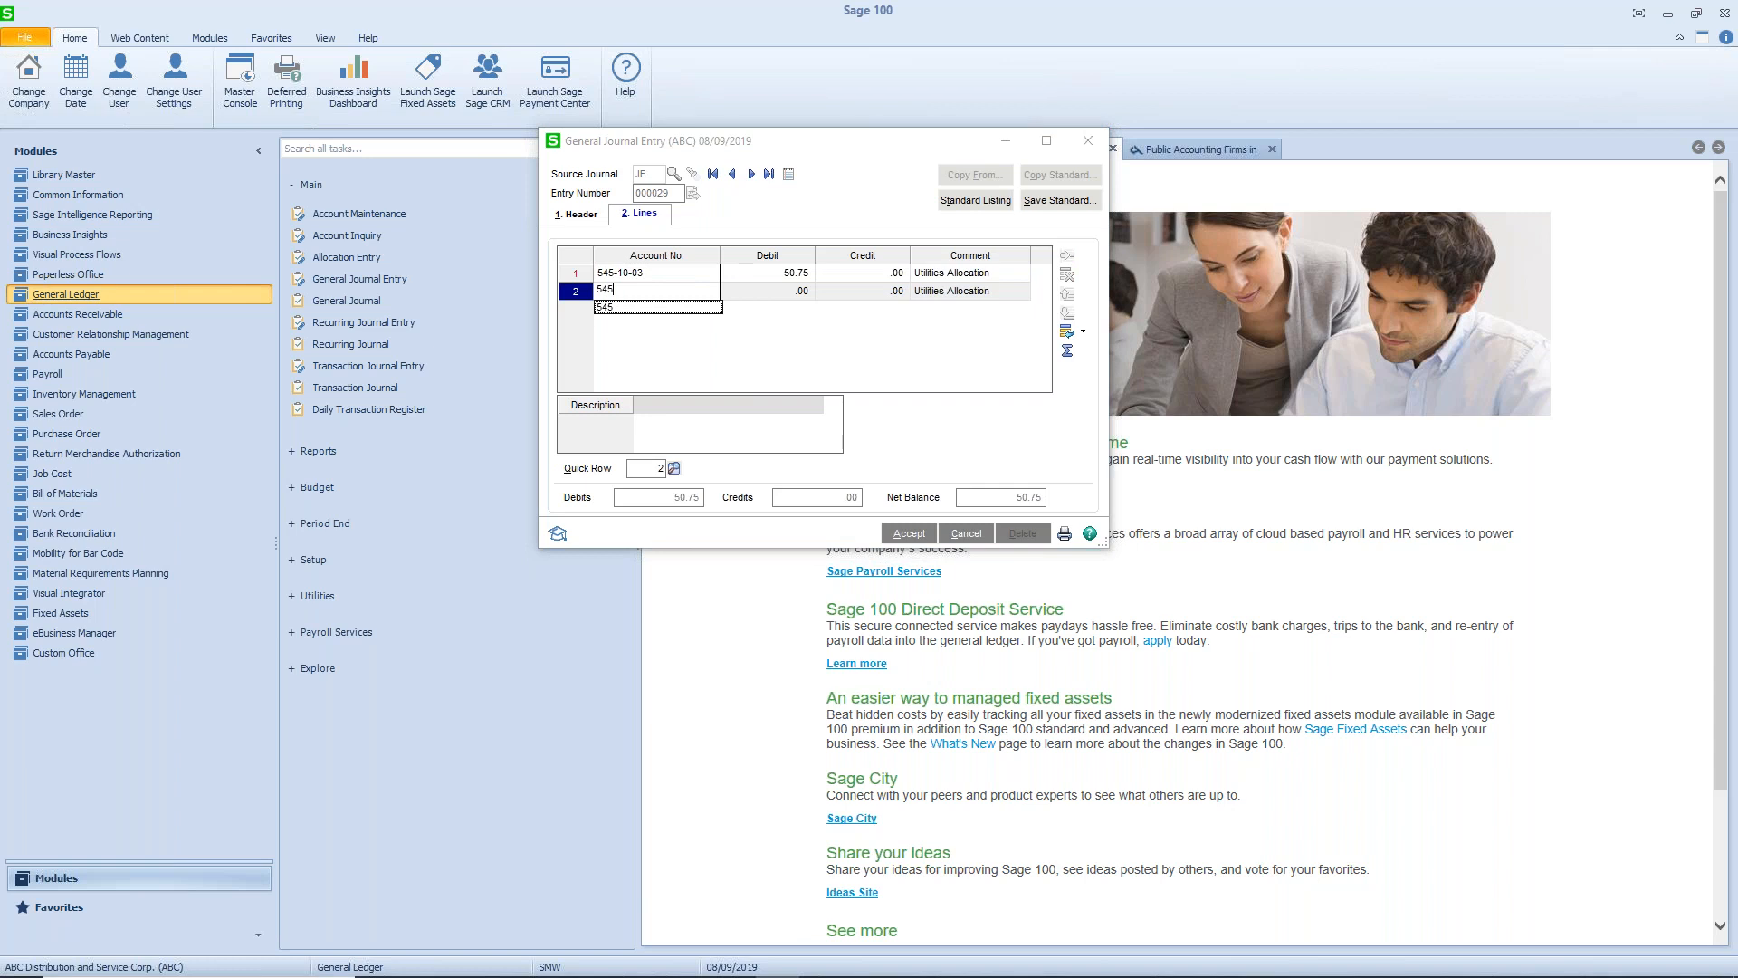
pyautogui.press('Tab')
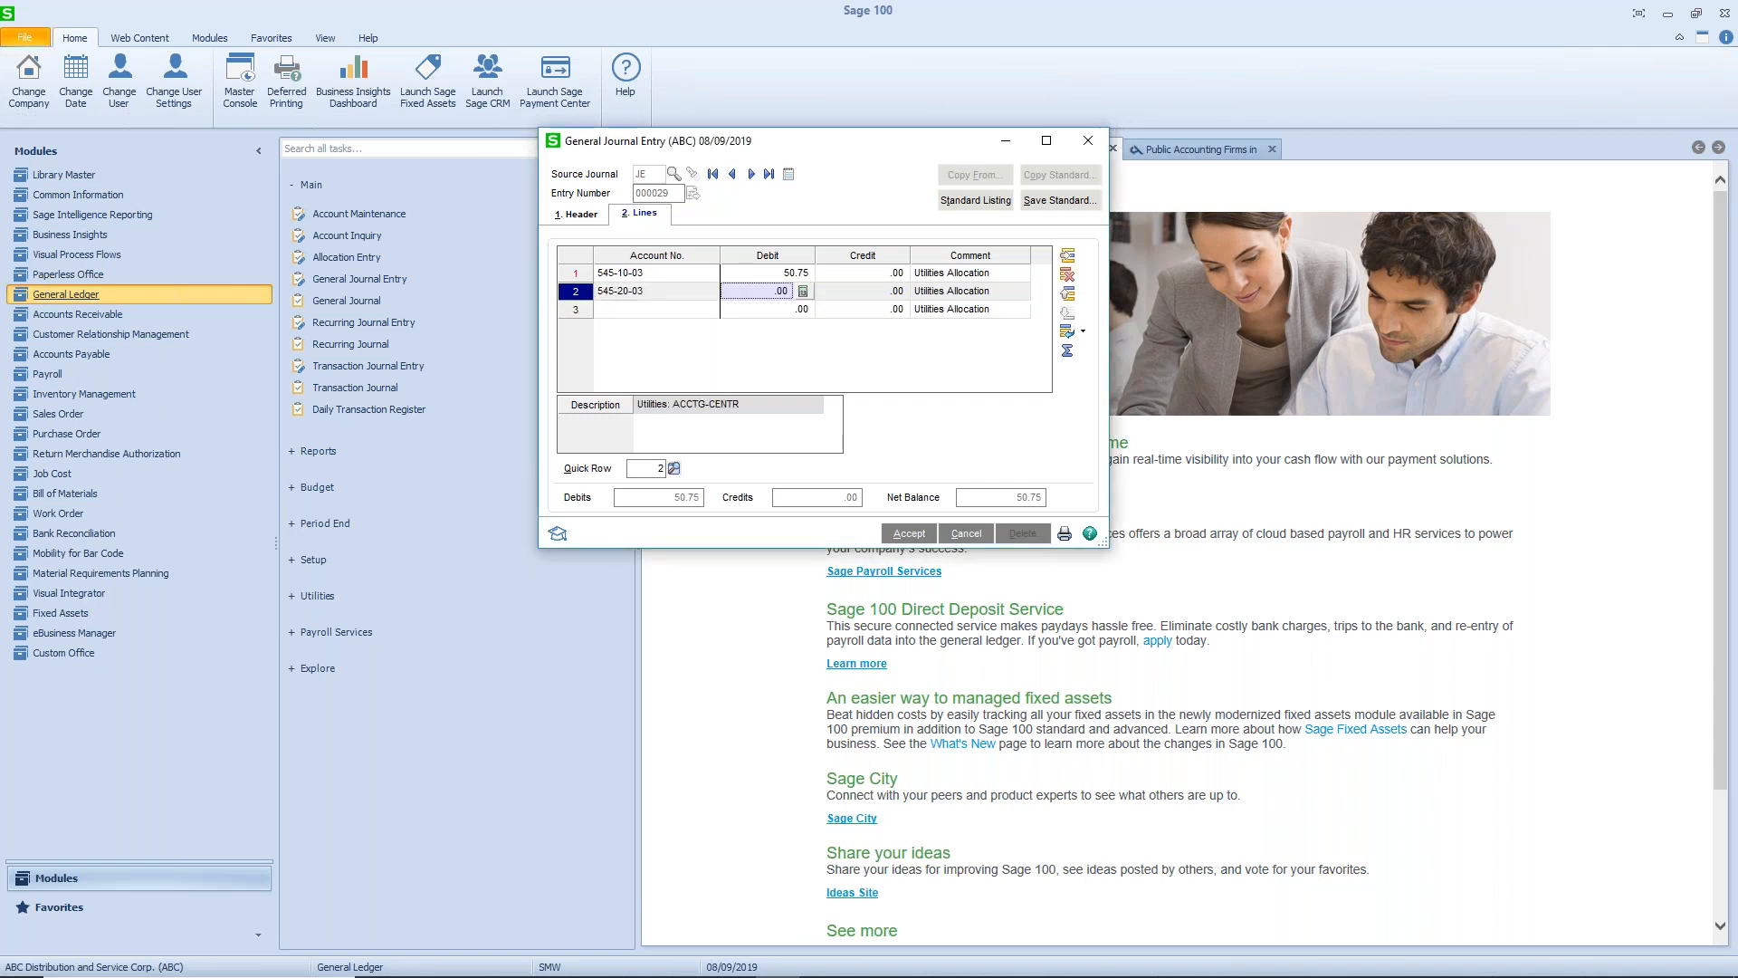
pyautogui.write('60.25')
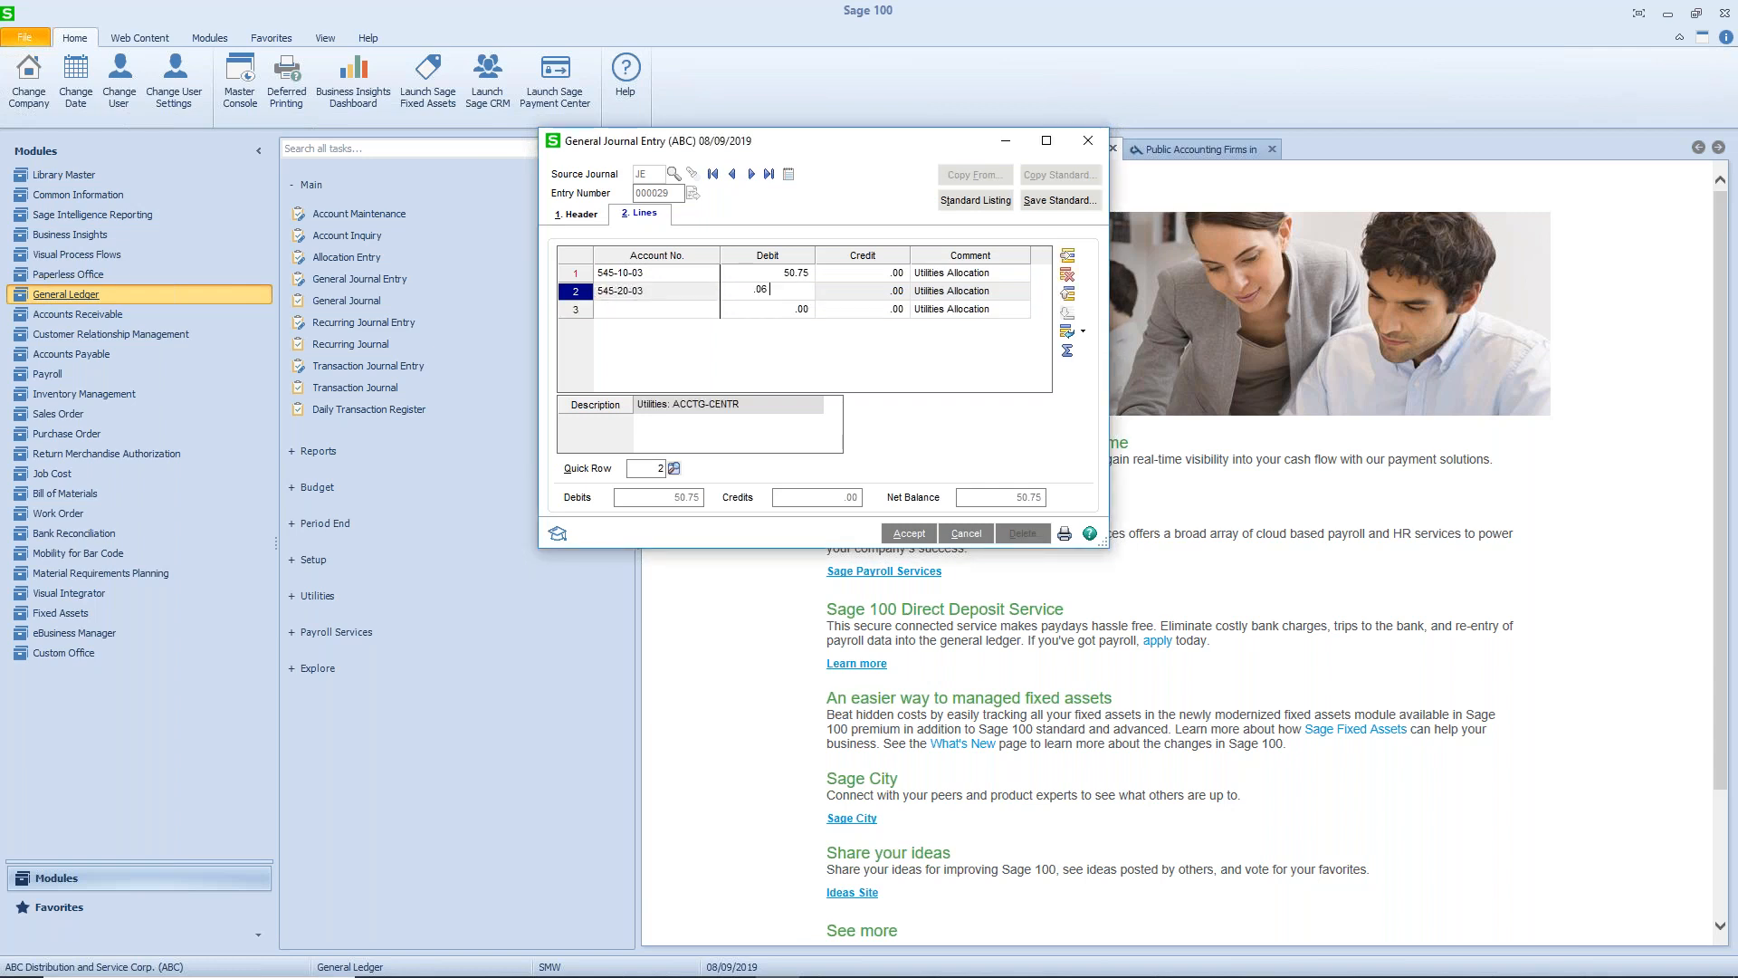
pyautogui.press('Tab')
pyautogui.press('Tab')
pyautogui.press('Tab')
# - Add a third journal line for account 545-30-03 with a debit of 75.00
pyautogui.write('545')
pyautogui.write('-30-03')
pyautogui.press('Tab')
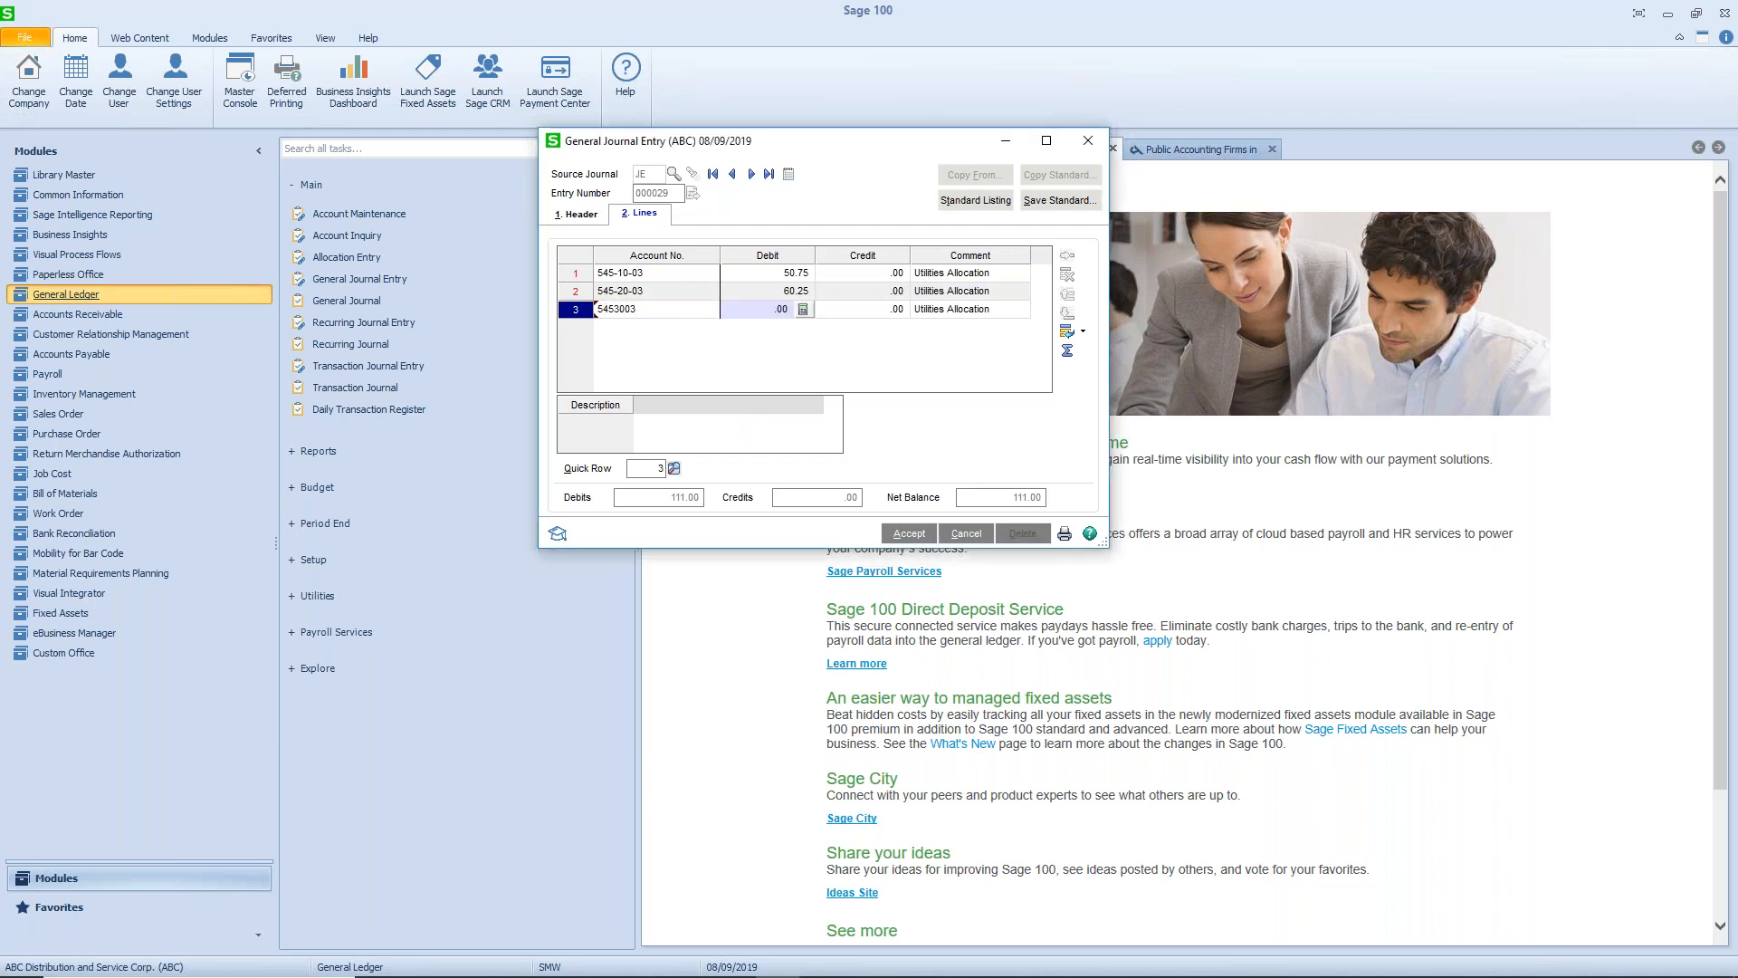
pyautogui.write('75.00')
pyautogui.press('Tab')
pyautogui.press('Tab')
pyautogui.press('Tab')
# - Add a fourth journal line for account 545-60-03 with a debit of 40.50
pyautogui.write('5456003')
pyautogui.press('Tab')
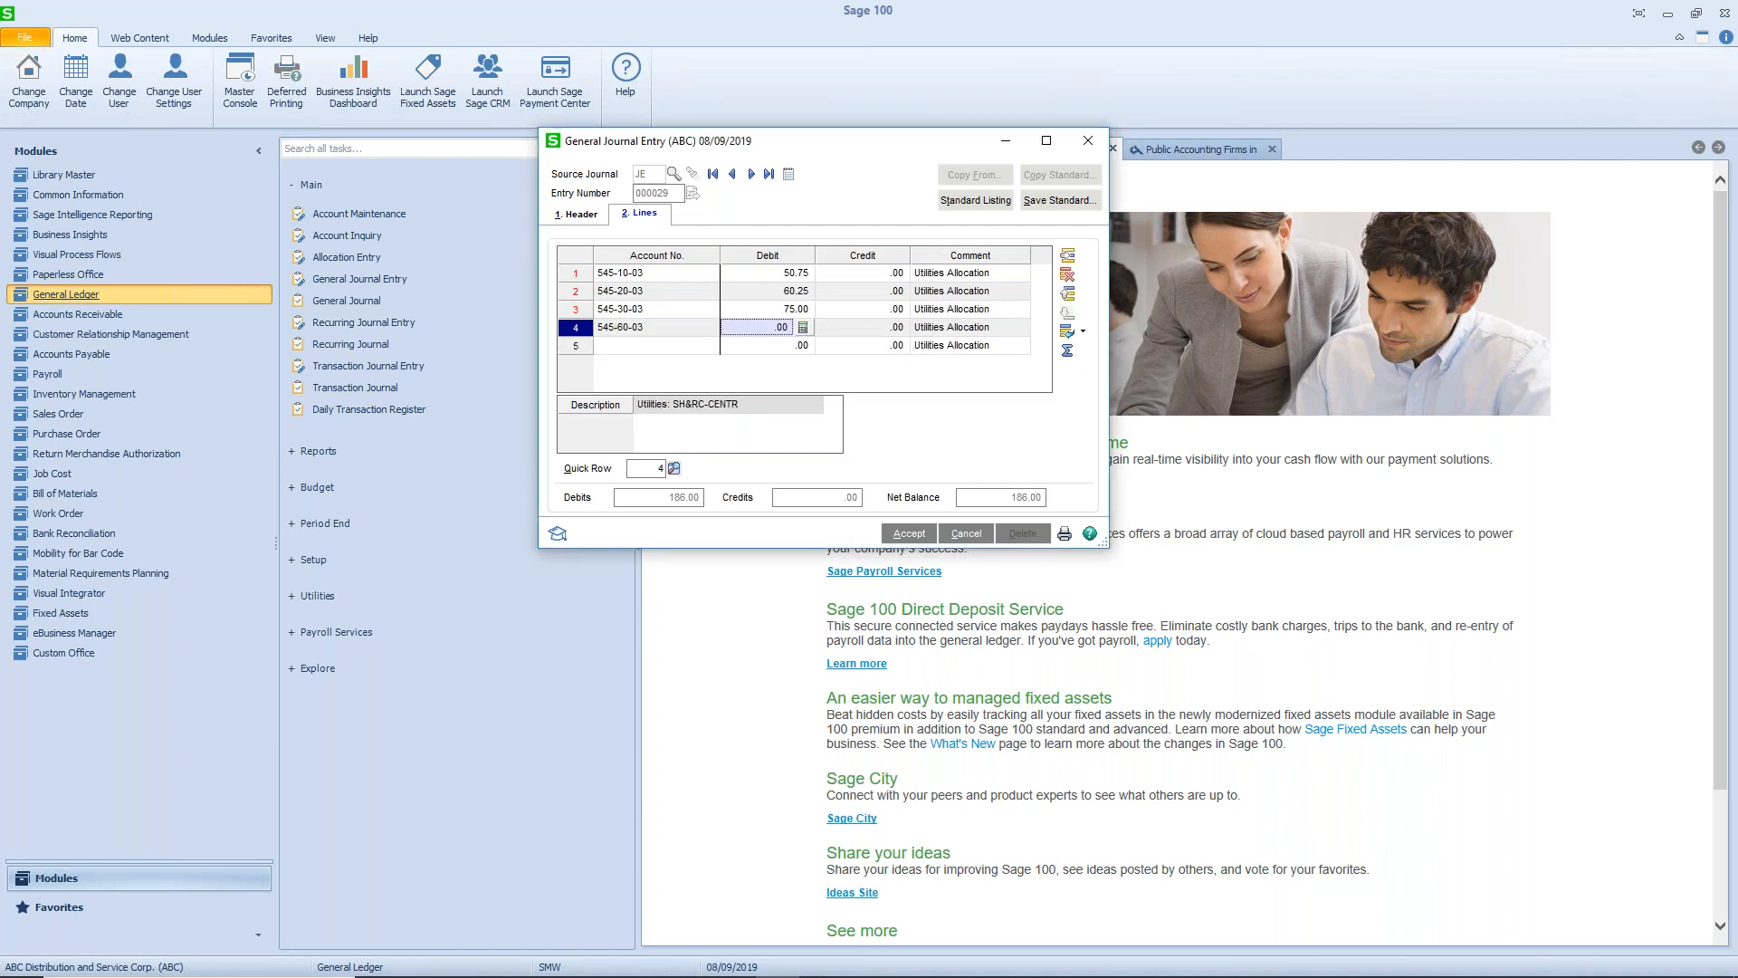
pyautogui.write('40.50')
pyautogui.press('Tab')
pyautogui.press('Tab')
pyautogui.press('Tab')
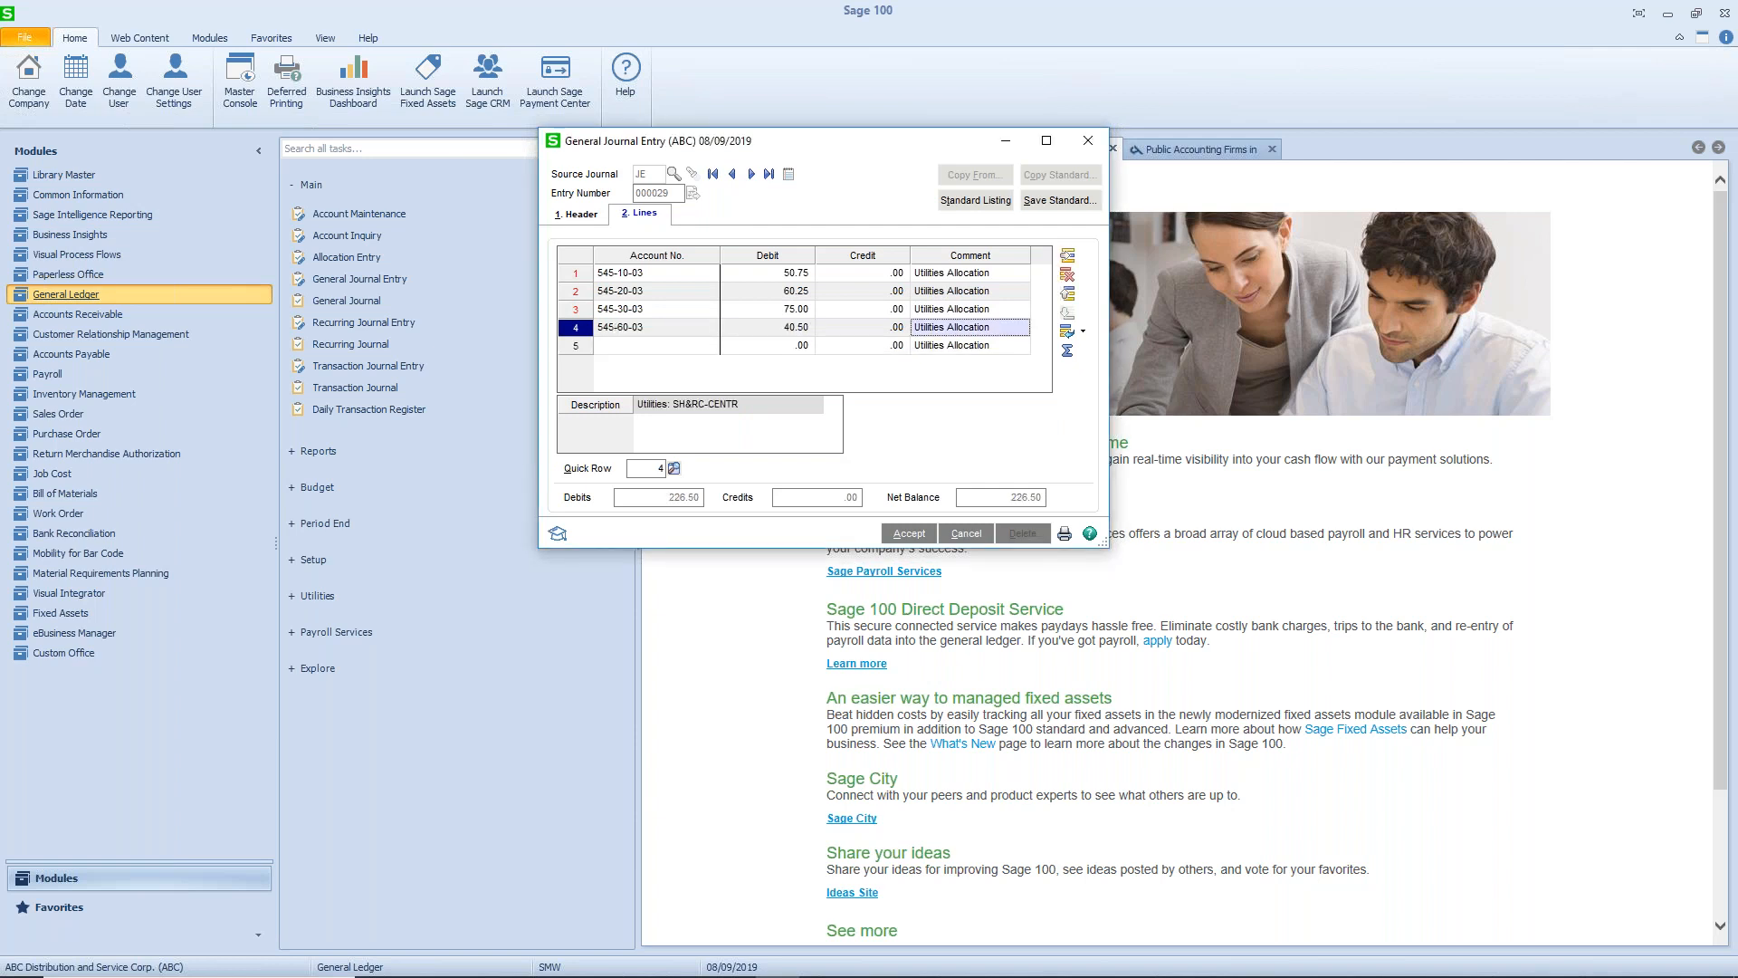
# - Add a fifth journal line for account 545-00-03 with a credit of 226.50
pyautogui.write('545')
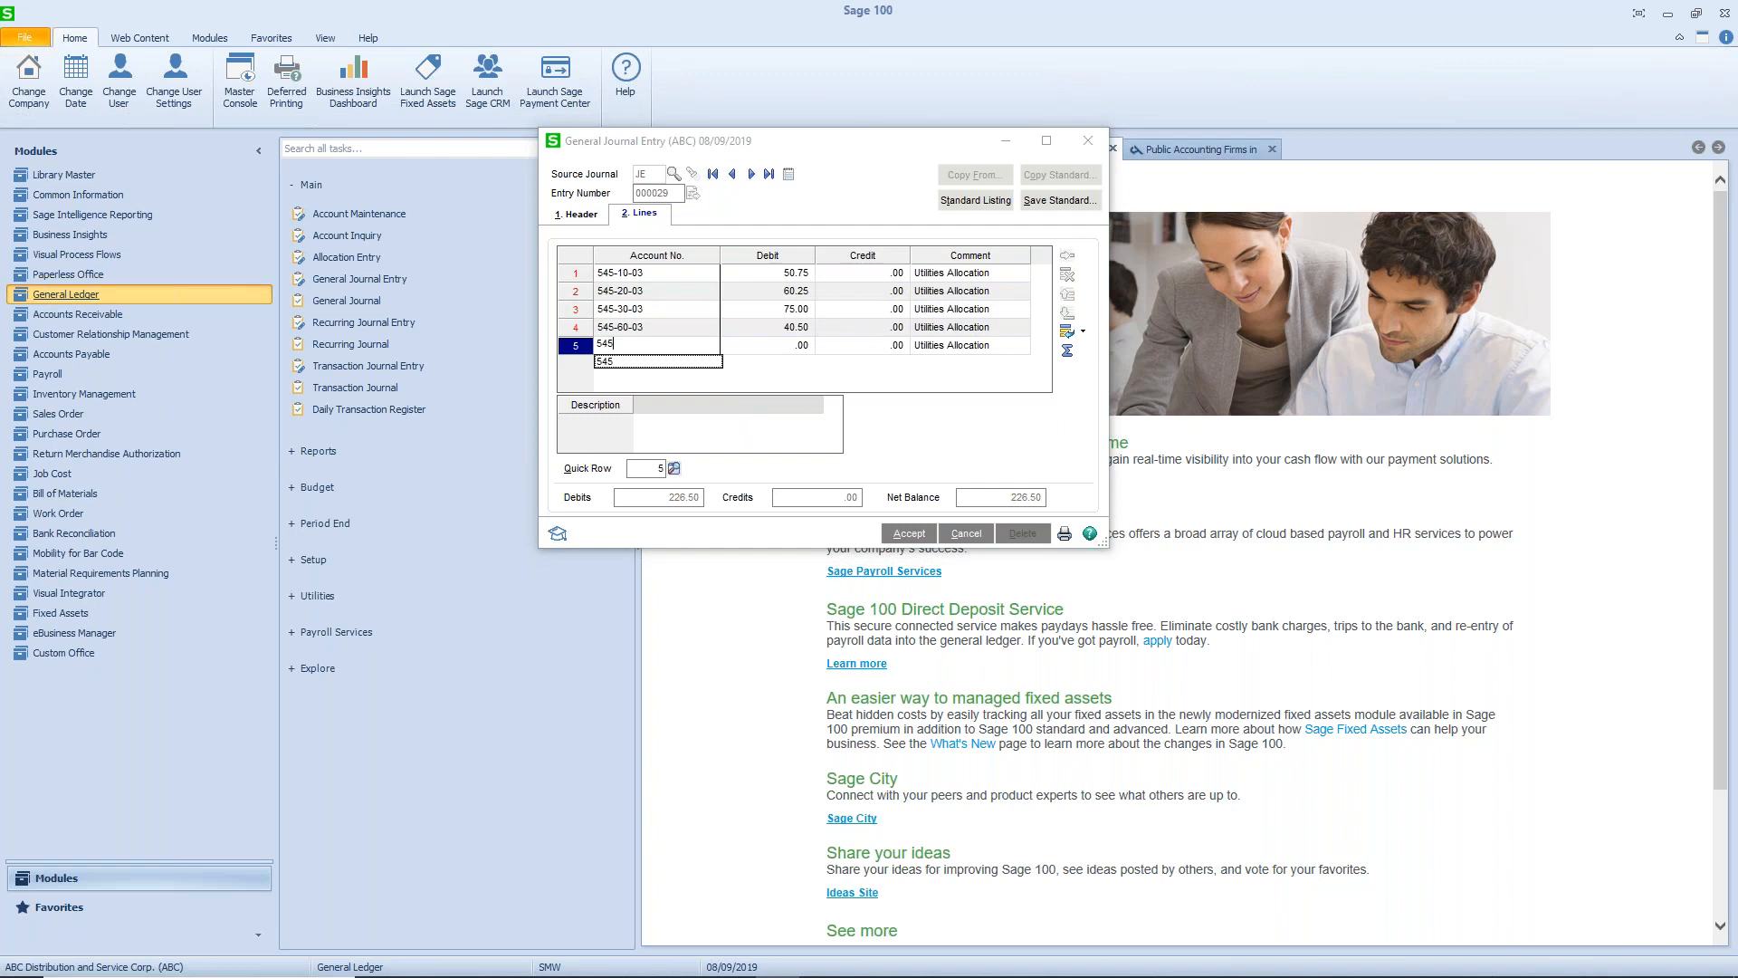
pyautogui.write('-00-03')
pyautogui.press('Tab')
pyautogui.press('Tab')
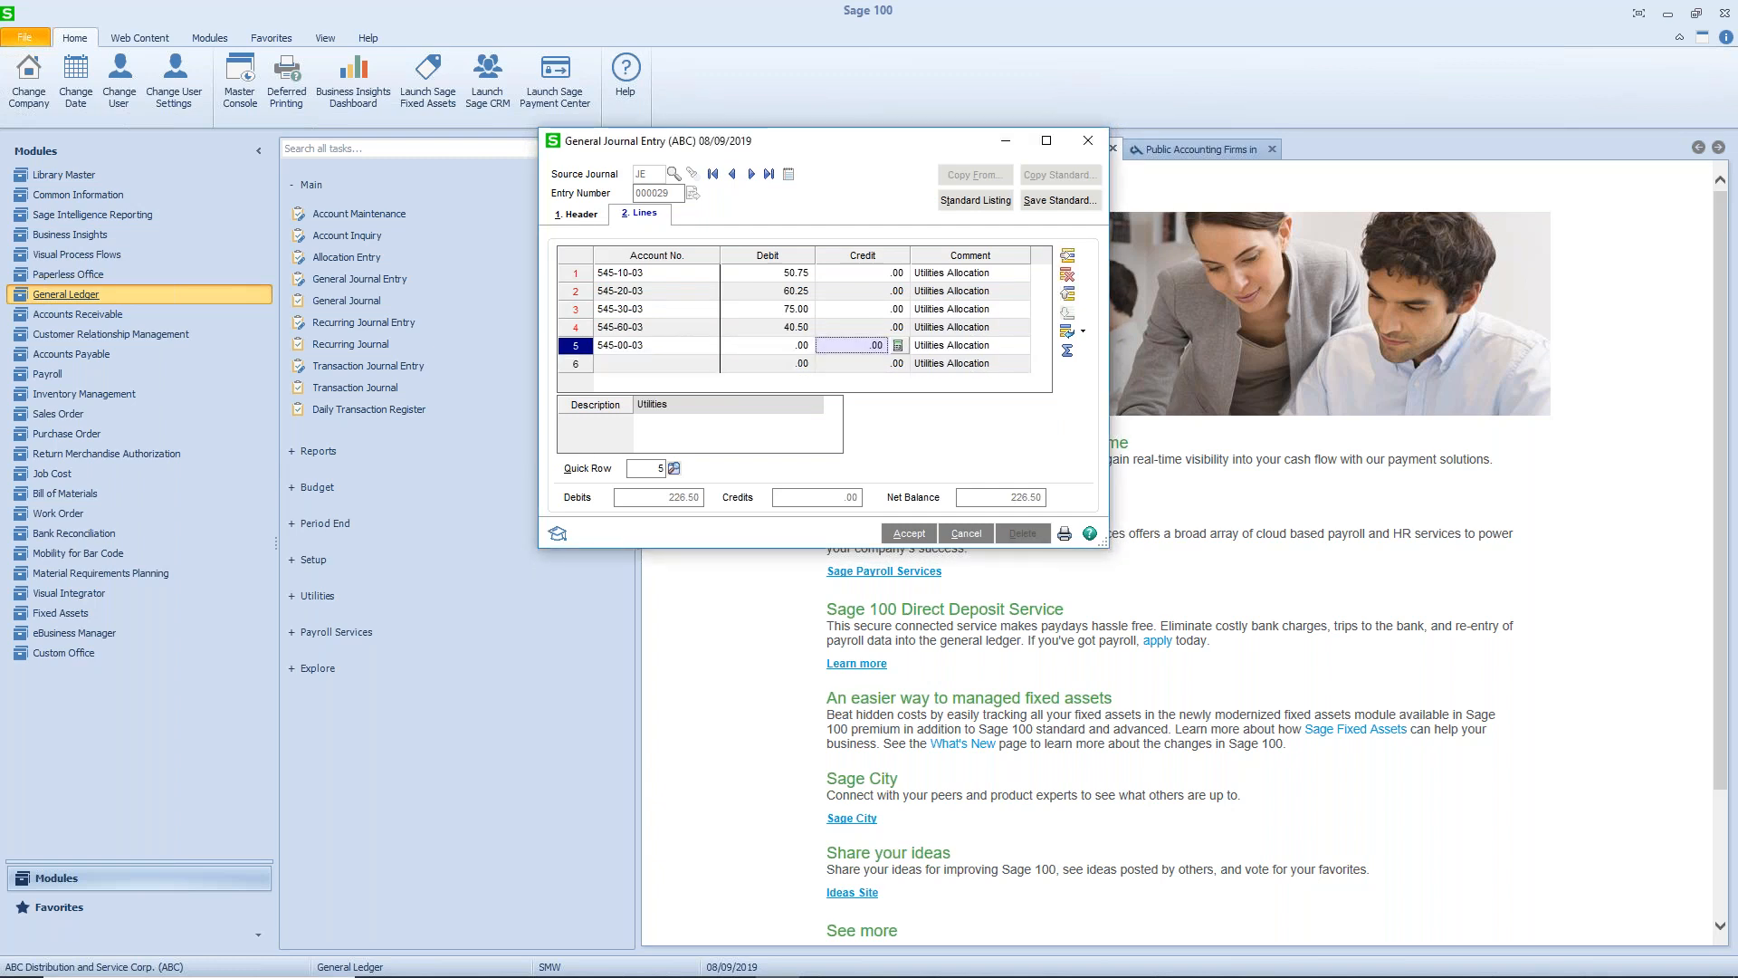
pyautogui.write('226.50')
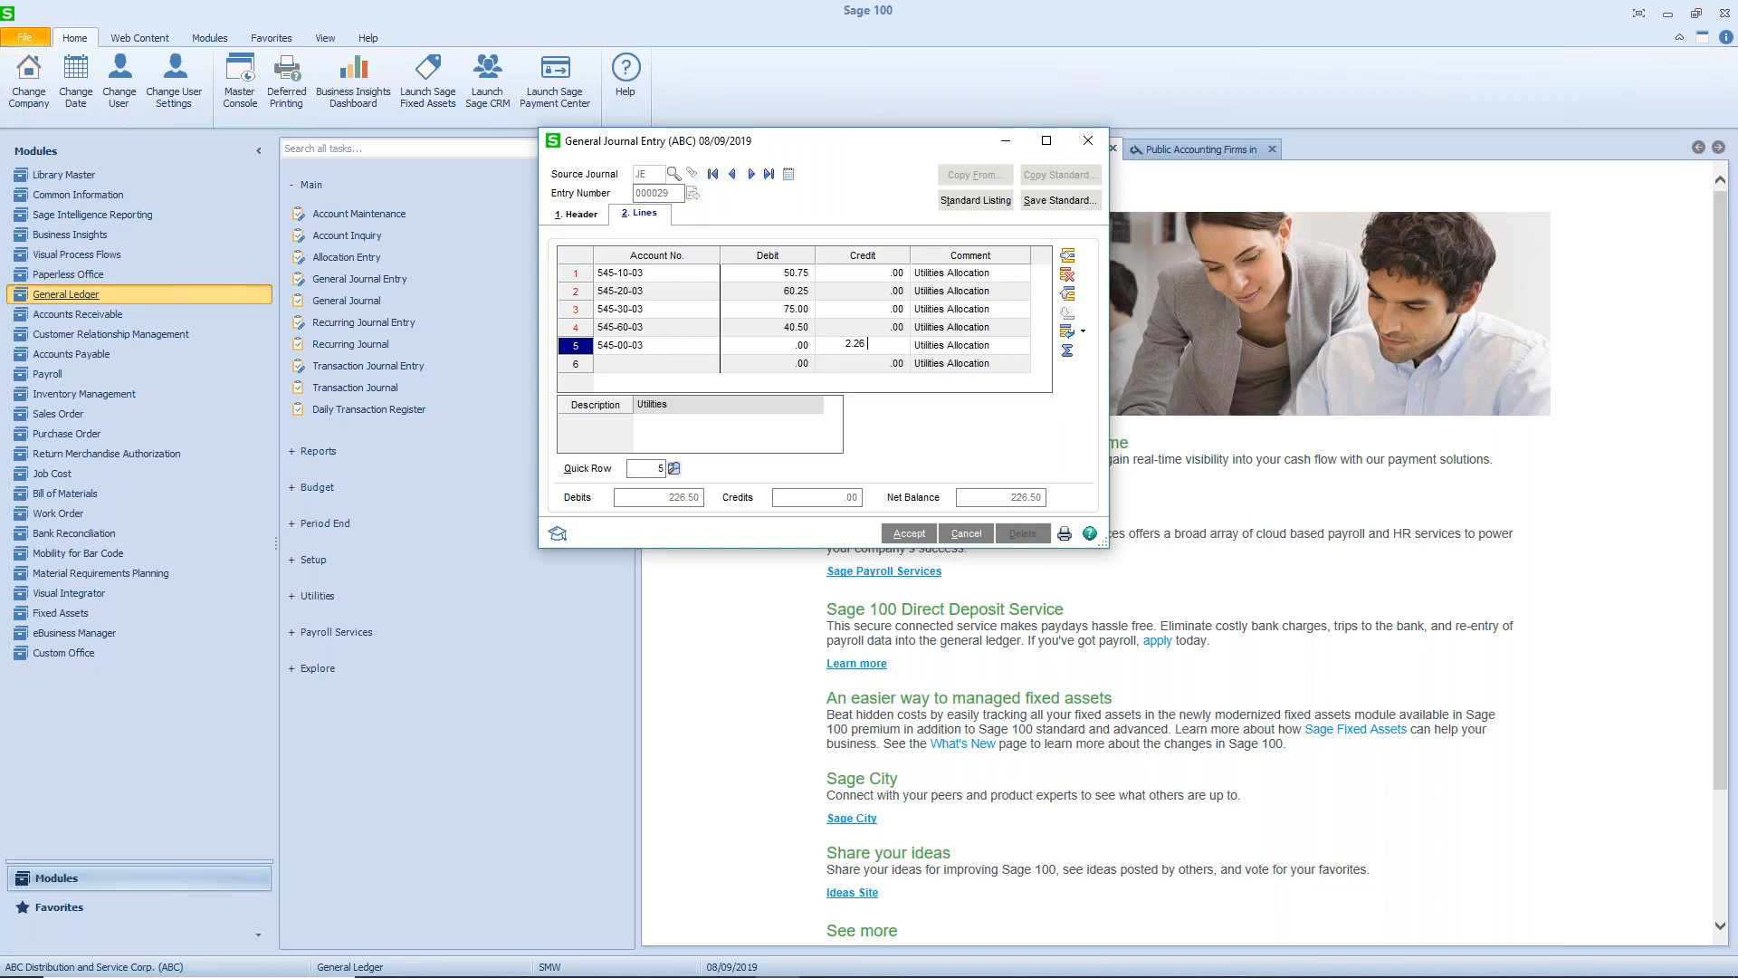
pyautogui.press('Tab')
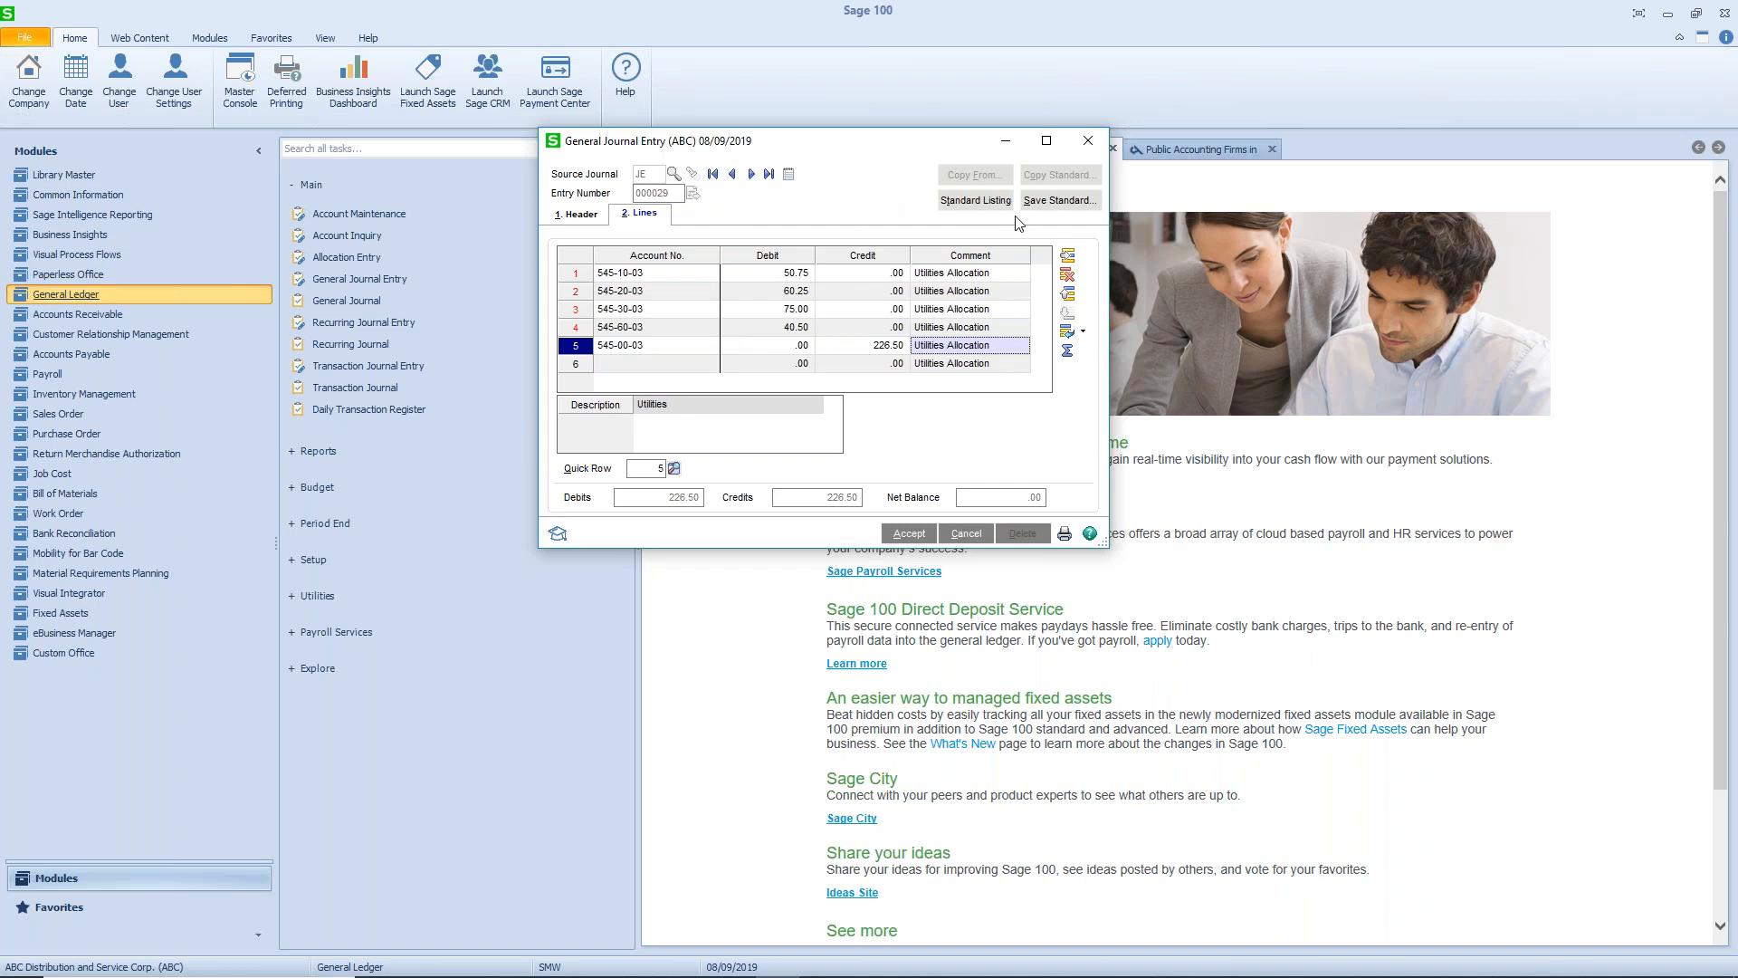
# - Save the entry as standard journal 900001 with the description "Monthly Utilites Allocation"
pyautogui.click(1059, 202)
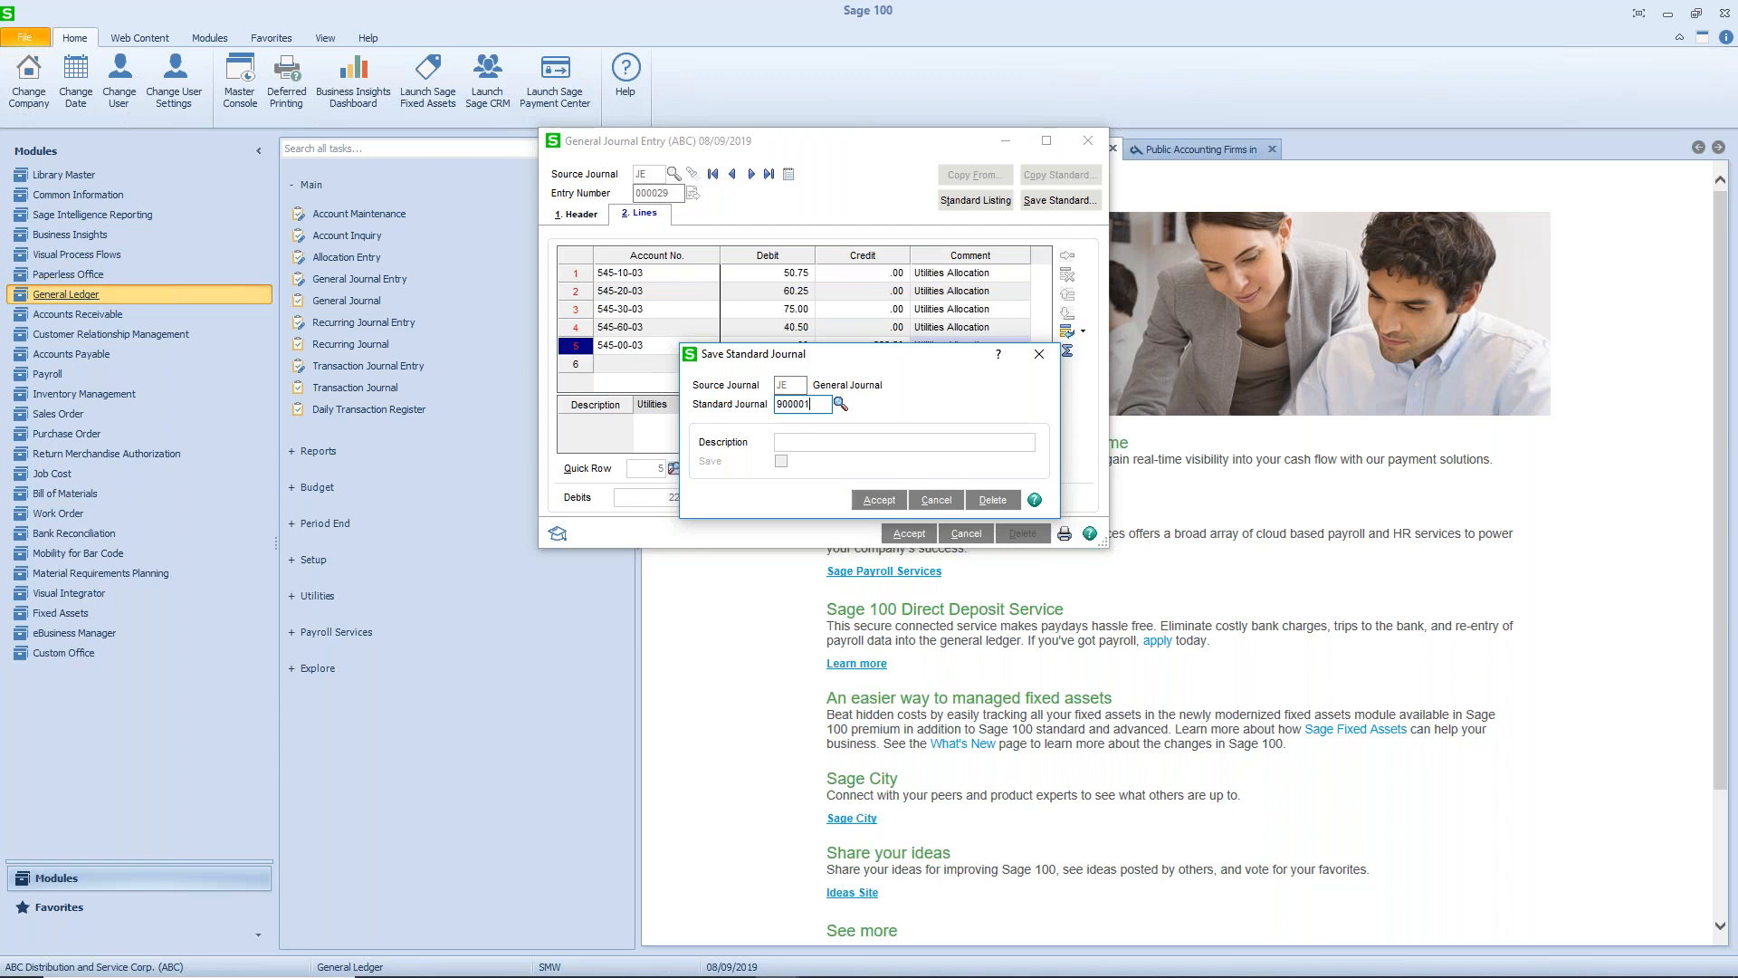
pyautogui.press('Tab')
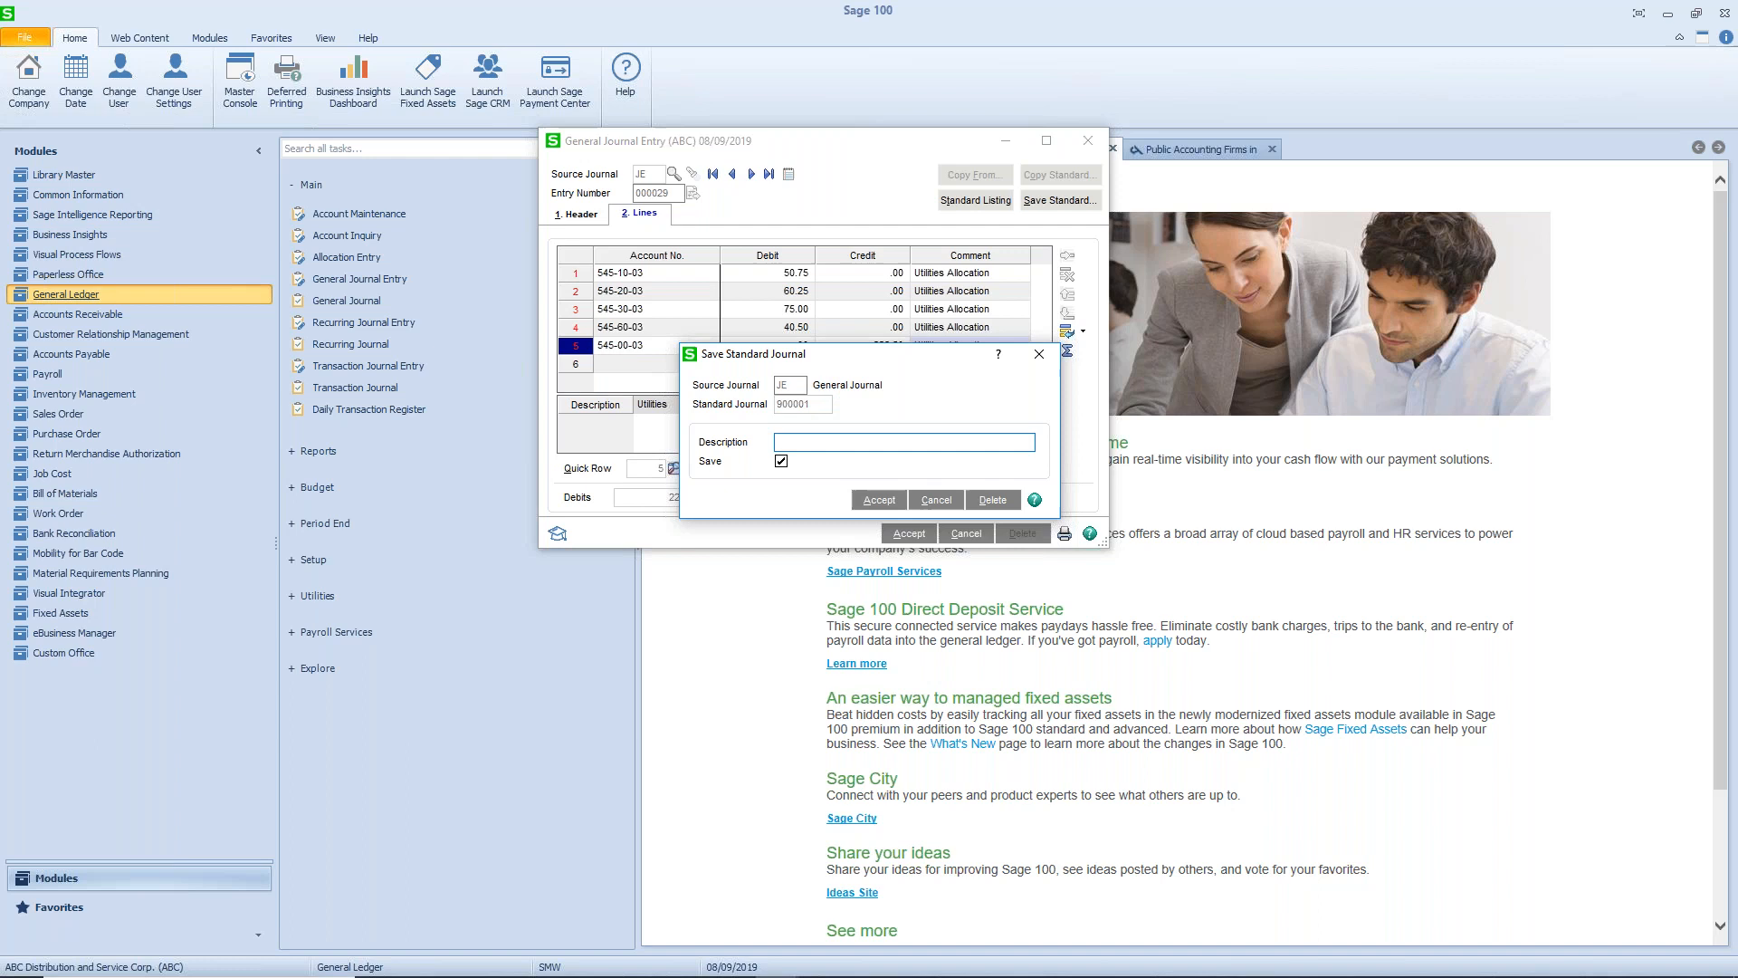
pyautogui.write('Monthly Utilite')
pyautogui.write('Allocation')
pyautogui.click(870, 503)
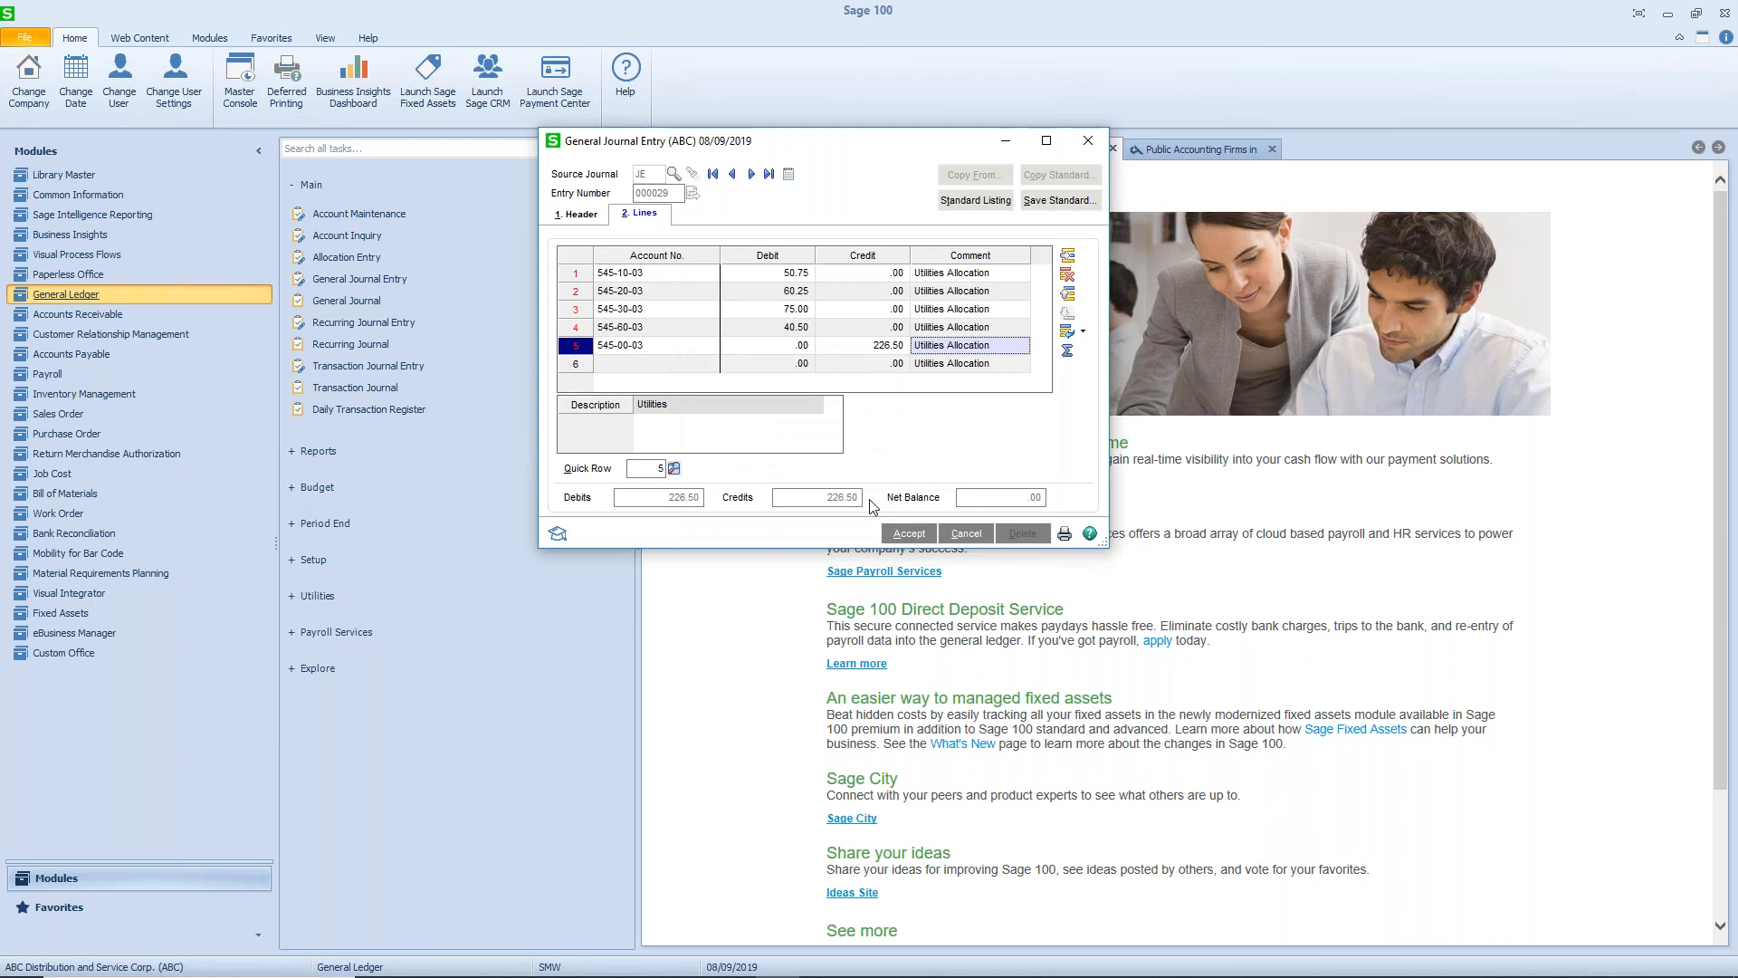
# - Accept the utilities allocation entry, then print and review the General Journal and update it to the ledger
pyautogui.click(910, 534)
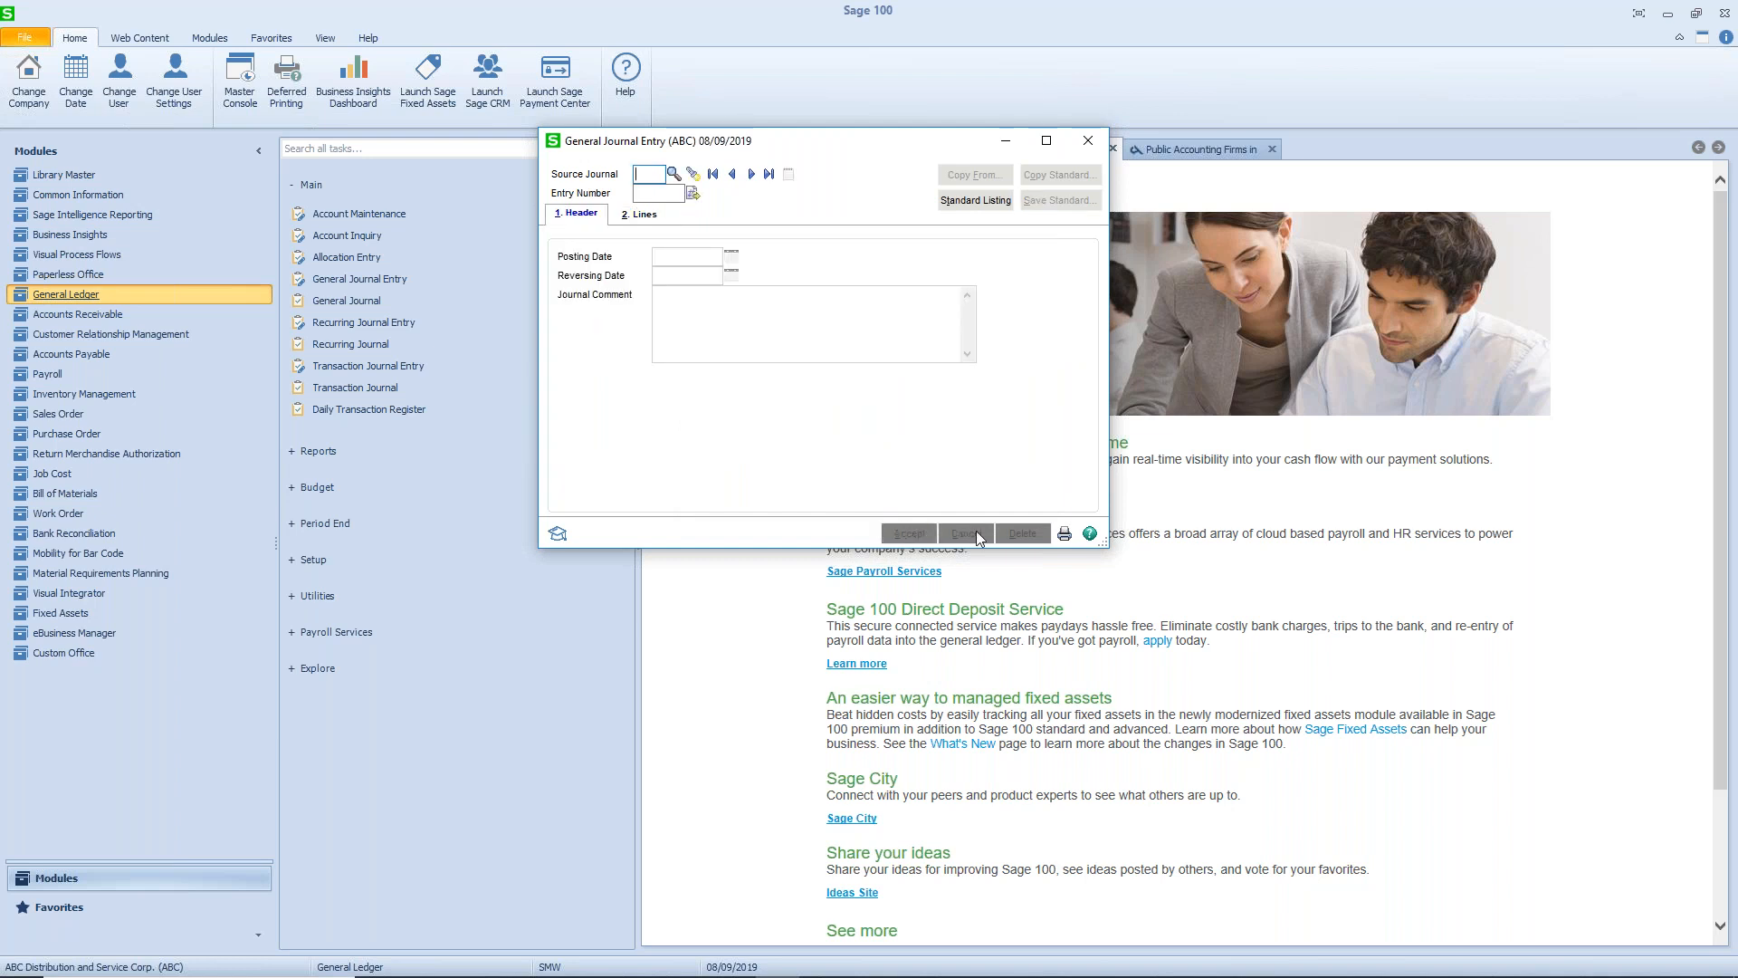
pyautogui.click(1065, 534)
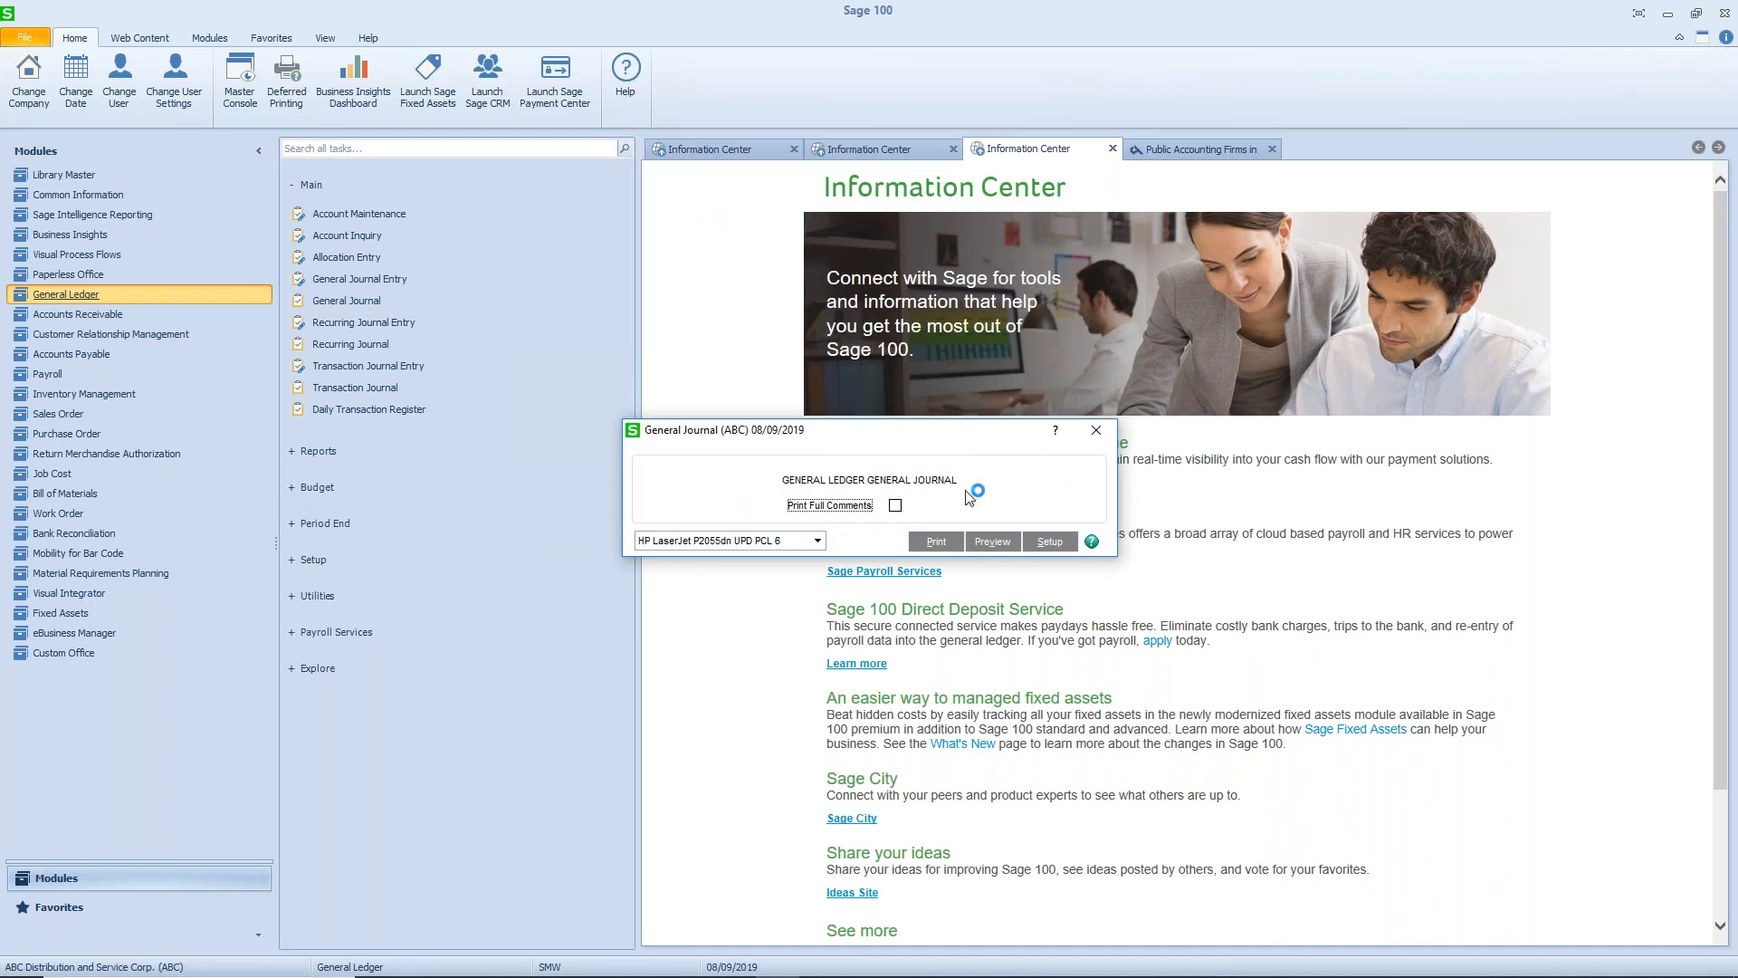
pyautogui.click(946, 543)
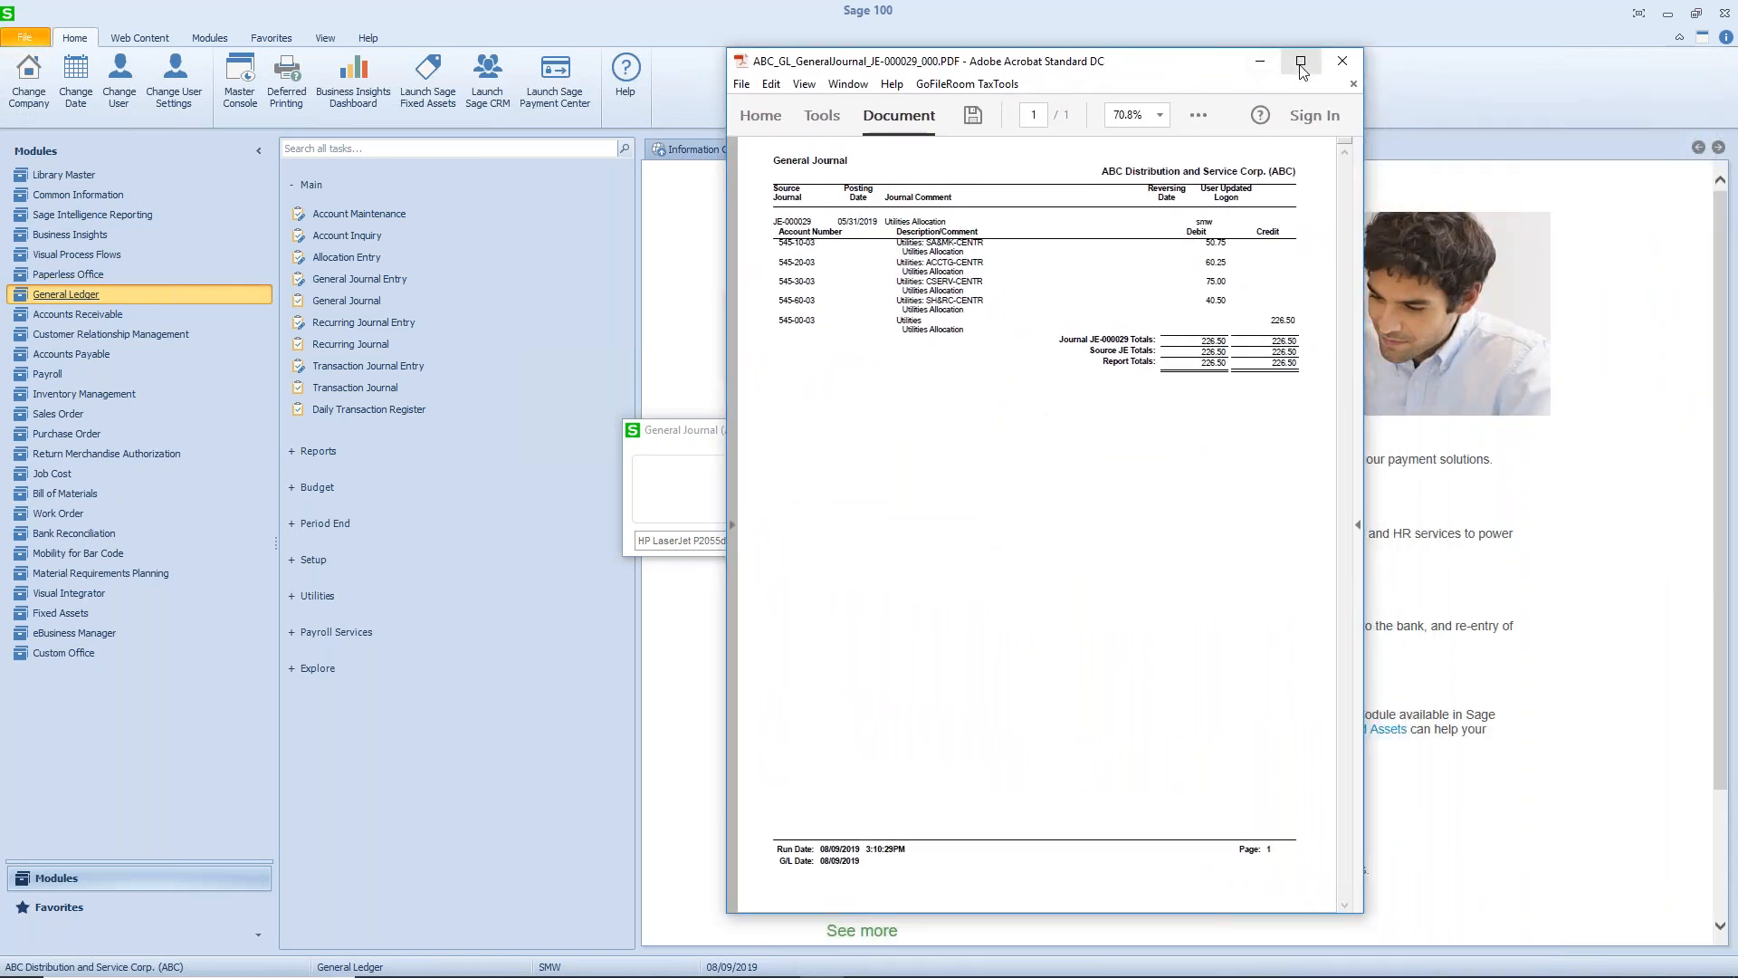
pyautogui.click(1300, 64)
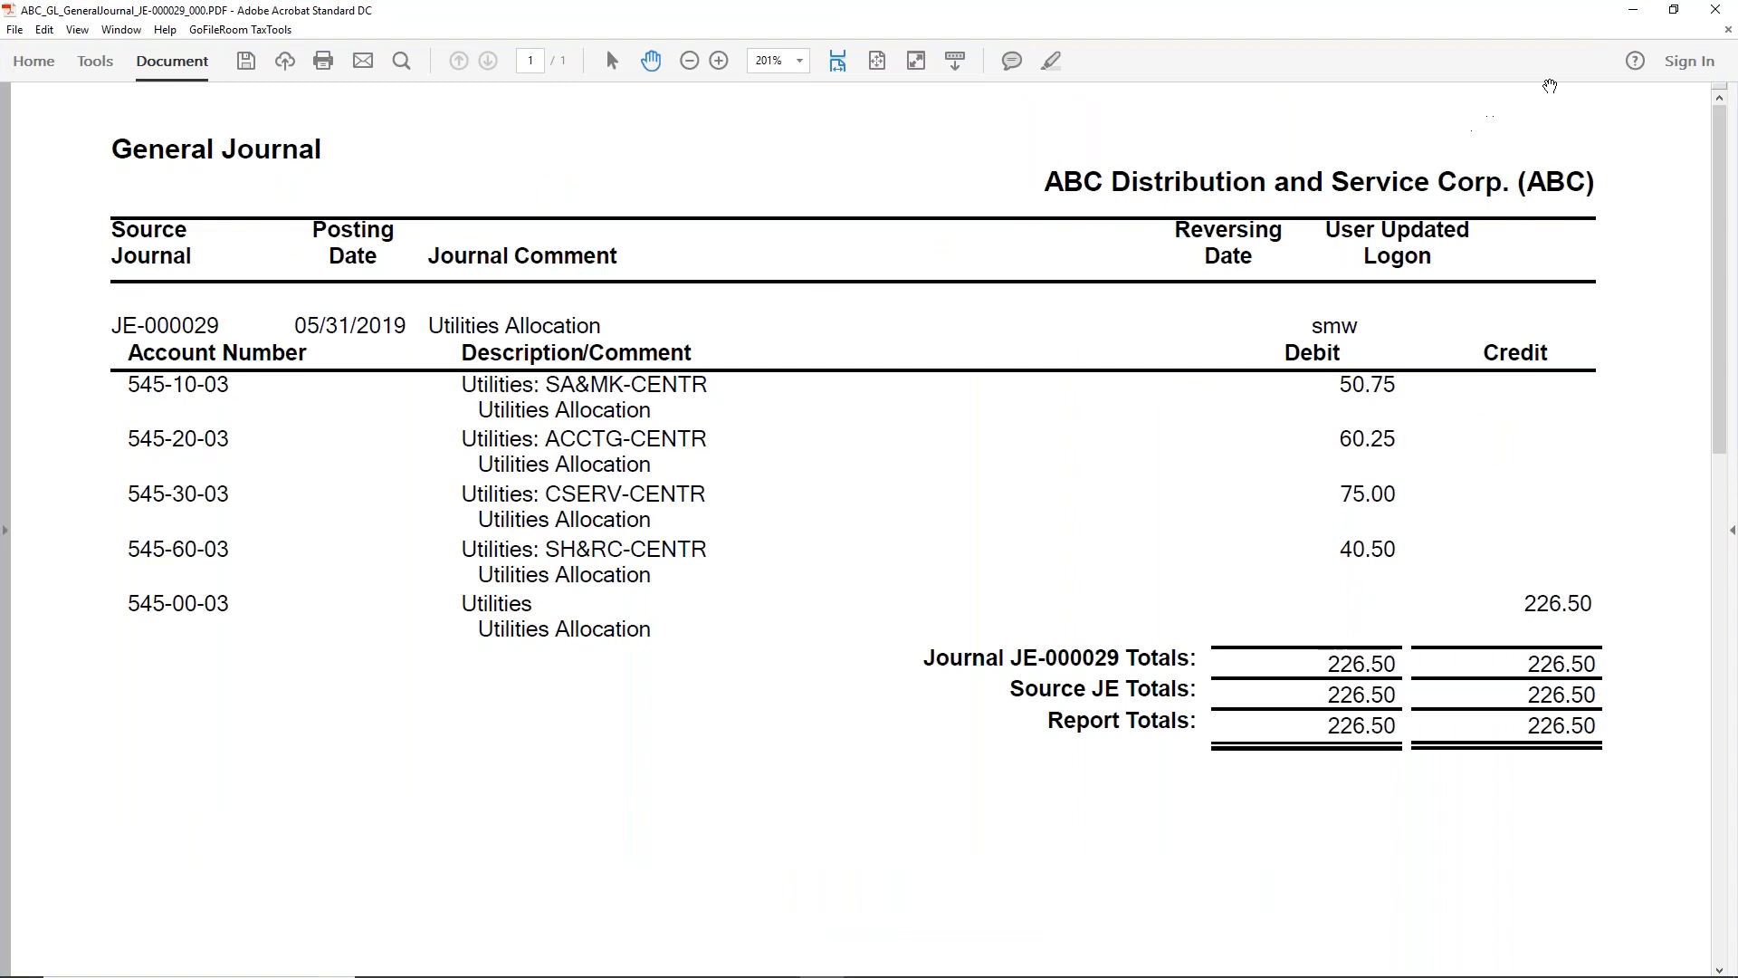
pyautogui.click(1721, 12)
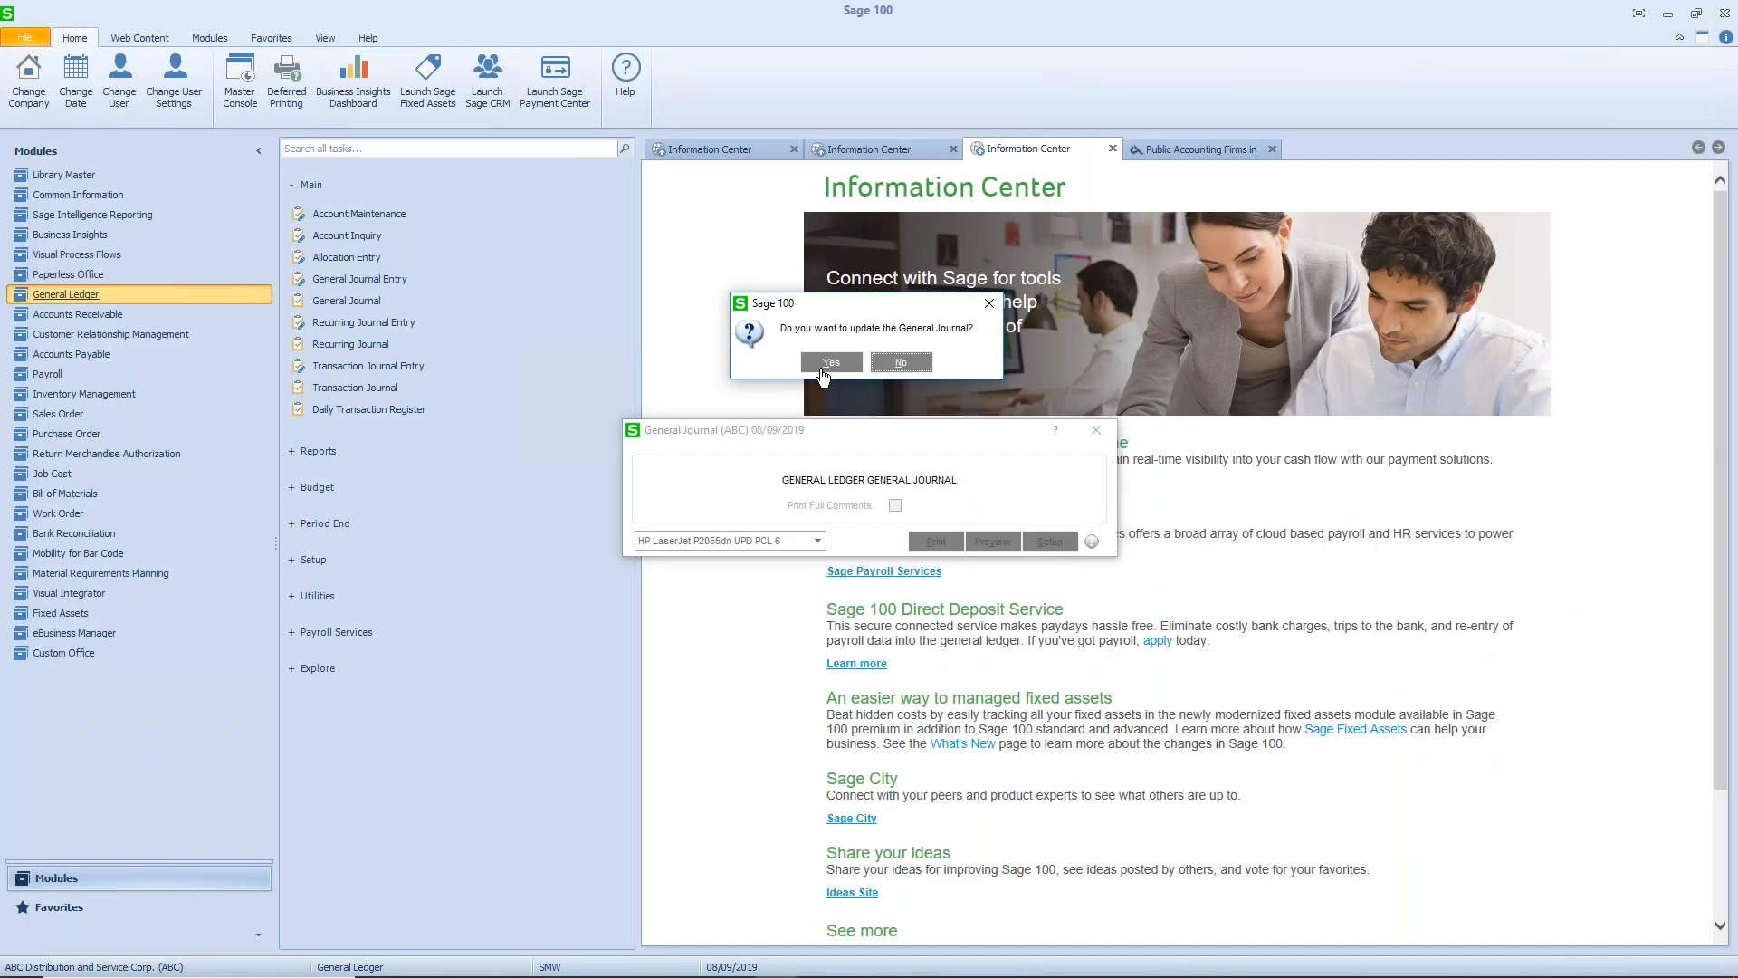
pyautogui.click(823, 366)
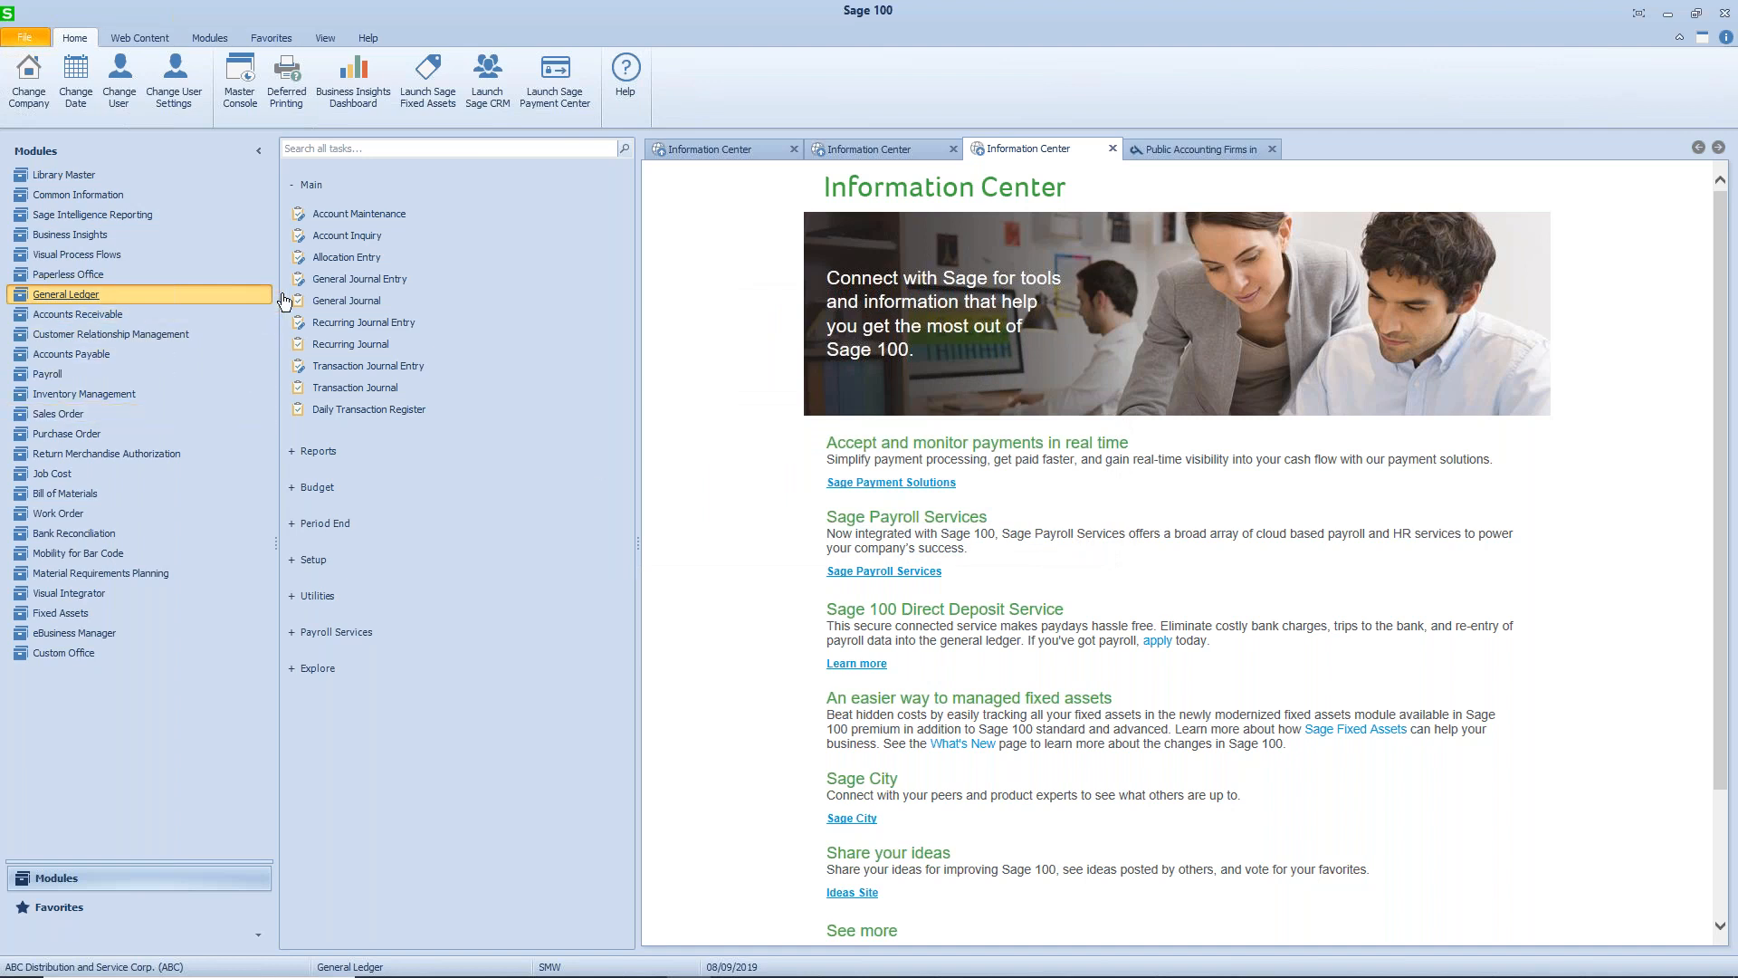
# - Start a new general journal entry with source journal JE and the next entry number
pyautogui.click(342, 283)
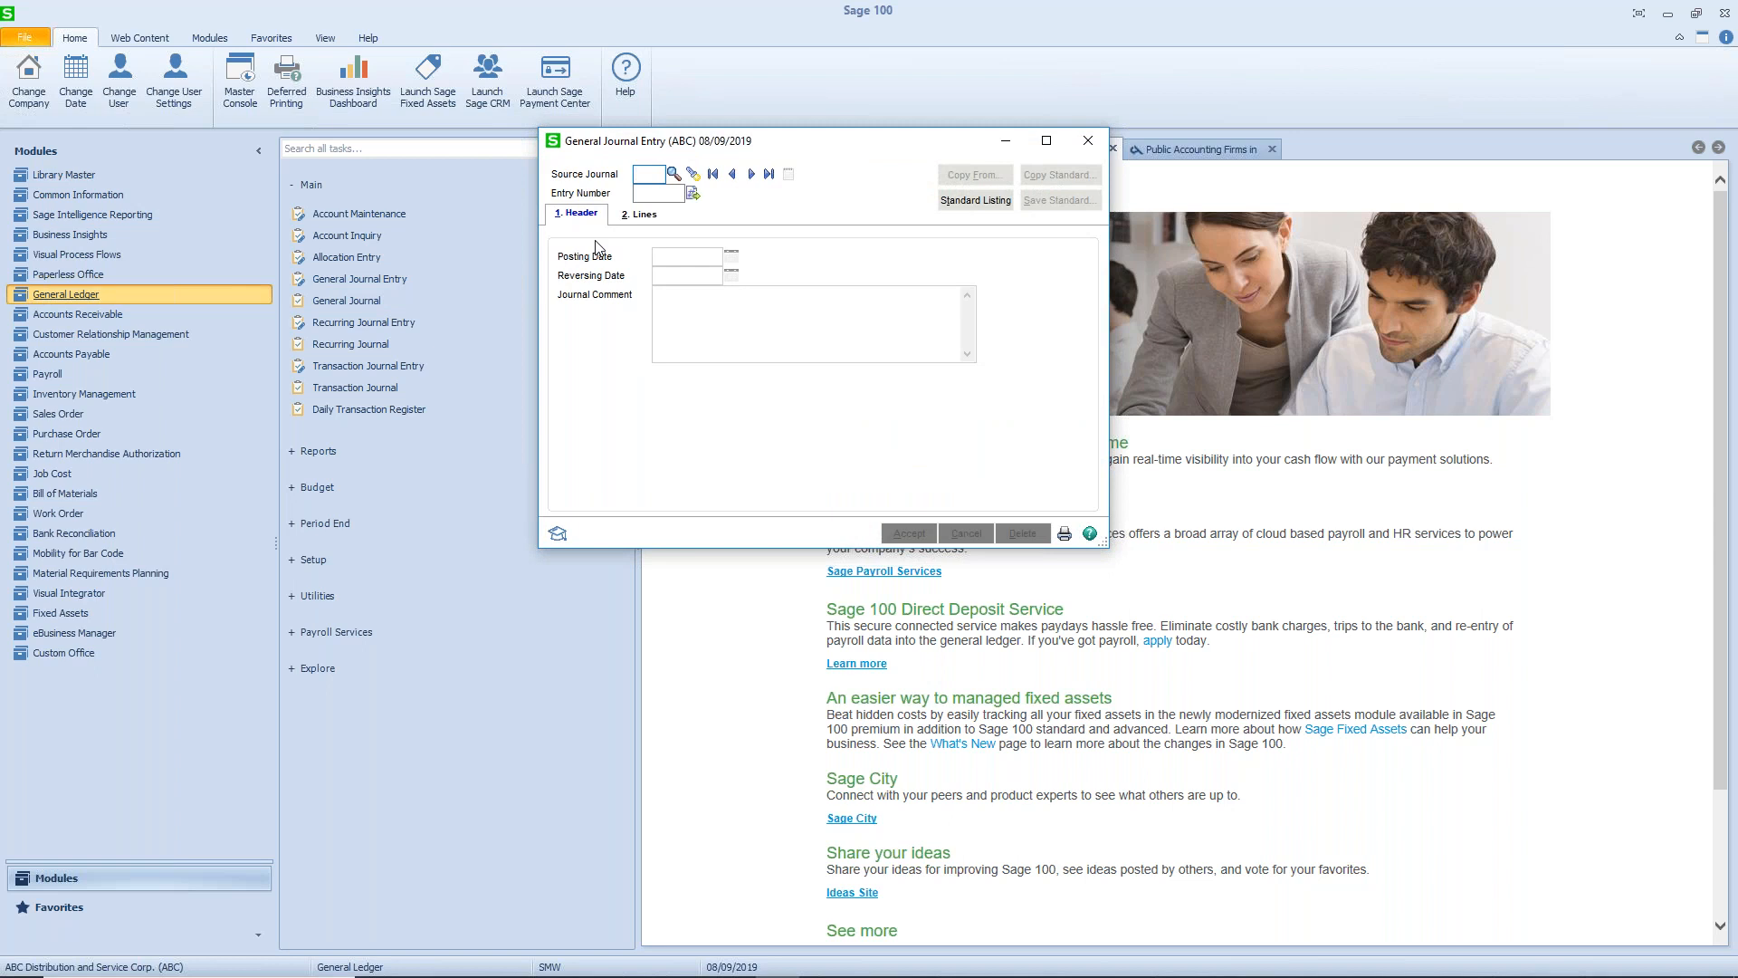
pyautogui.write('JE')
pyautogui.press('Tab')
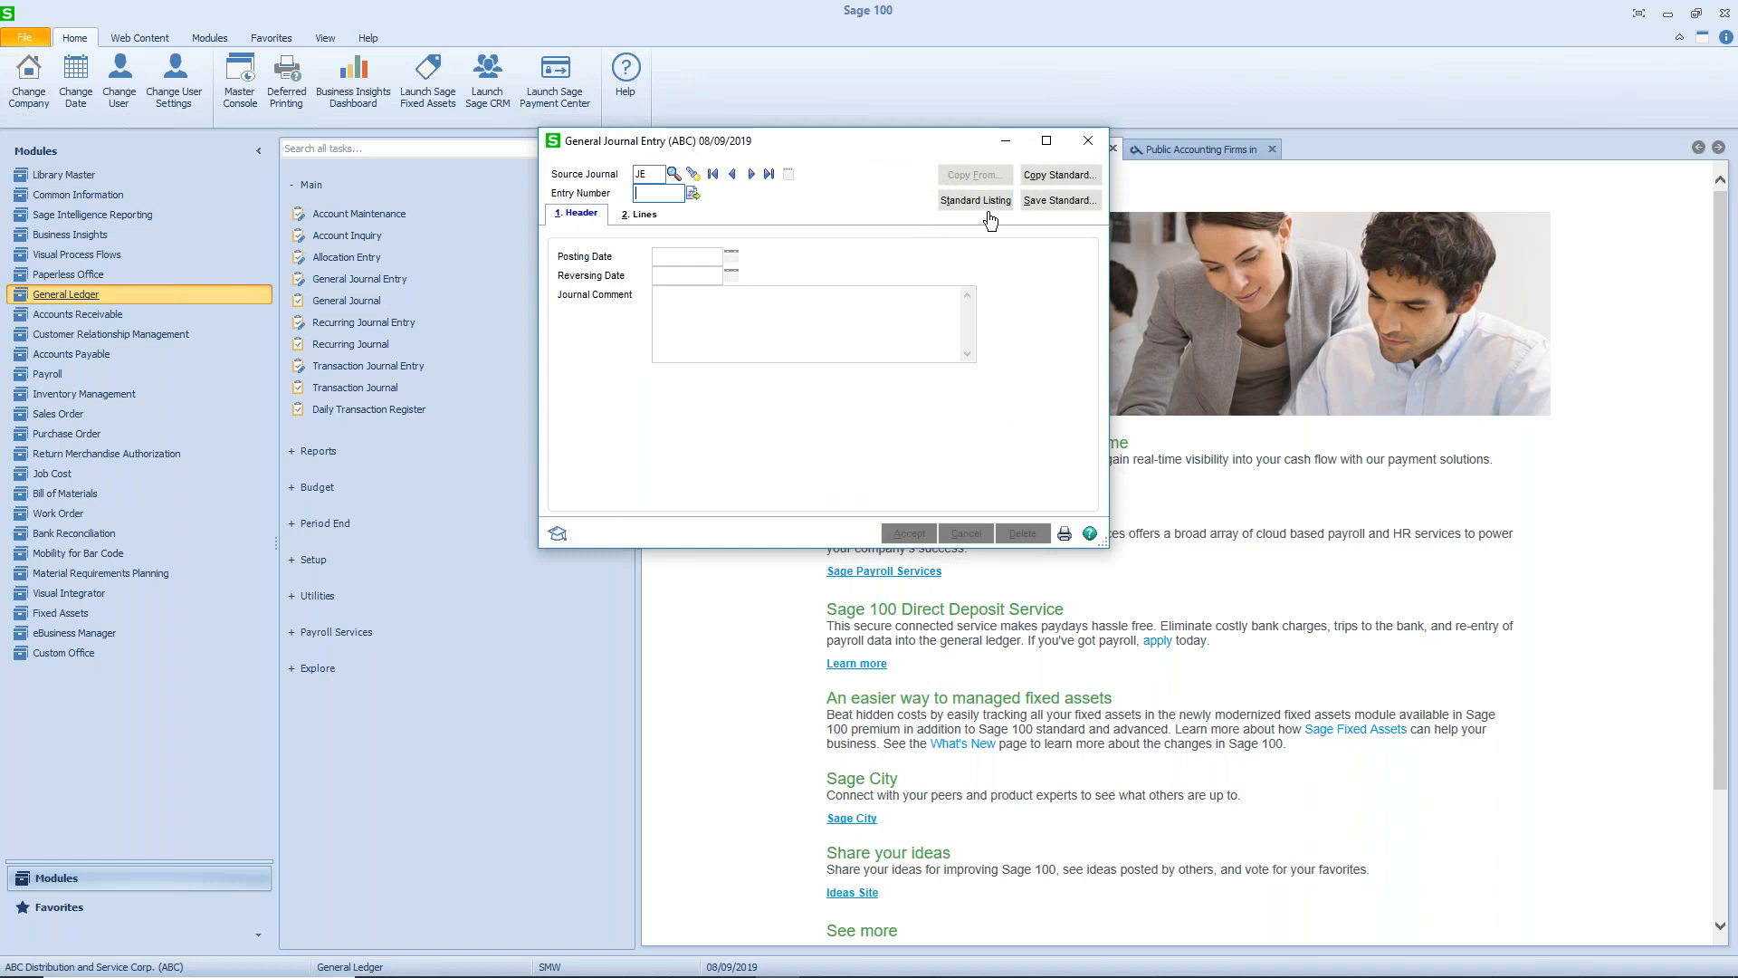
pyautogui.click(695, 195)
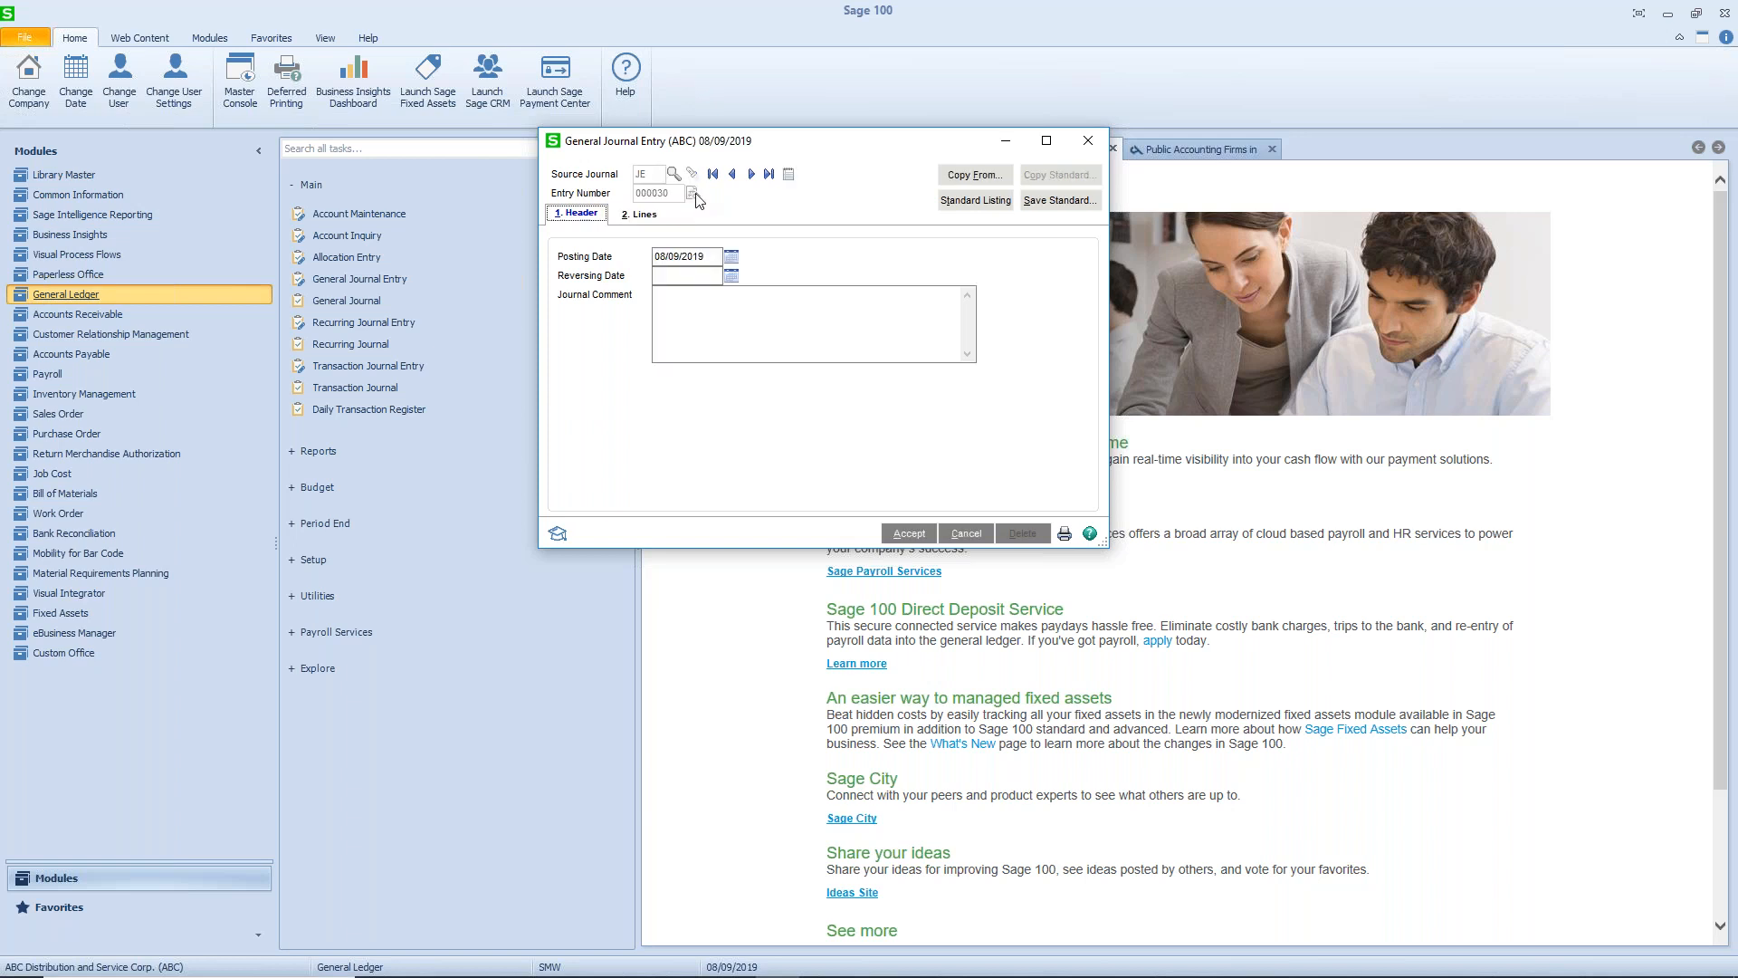
# - Copy standard journal 900001 into the new entry and set its posting date to 5/31/2019
pyautogui.click(975, 180)
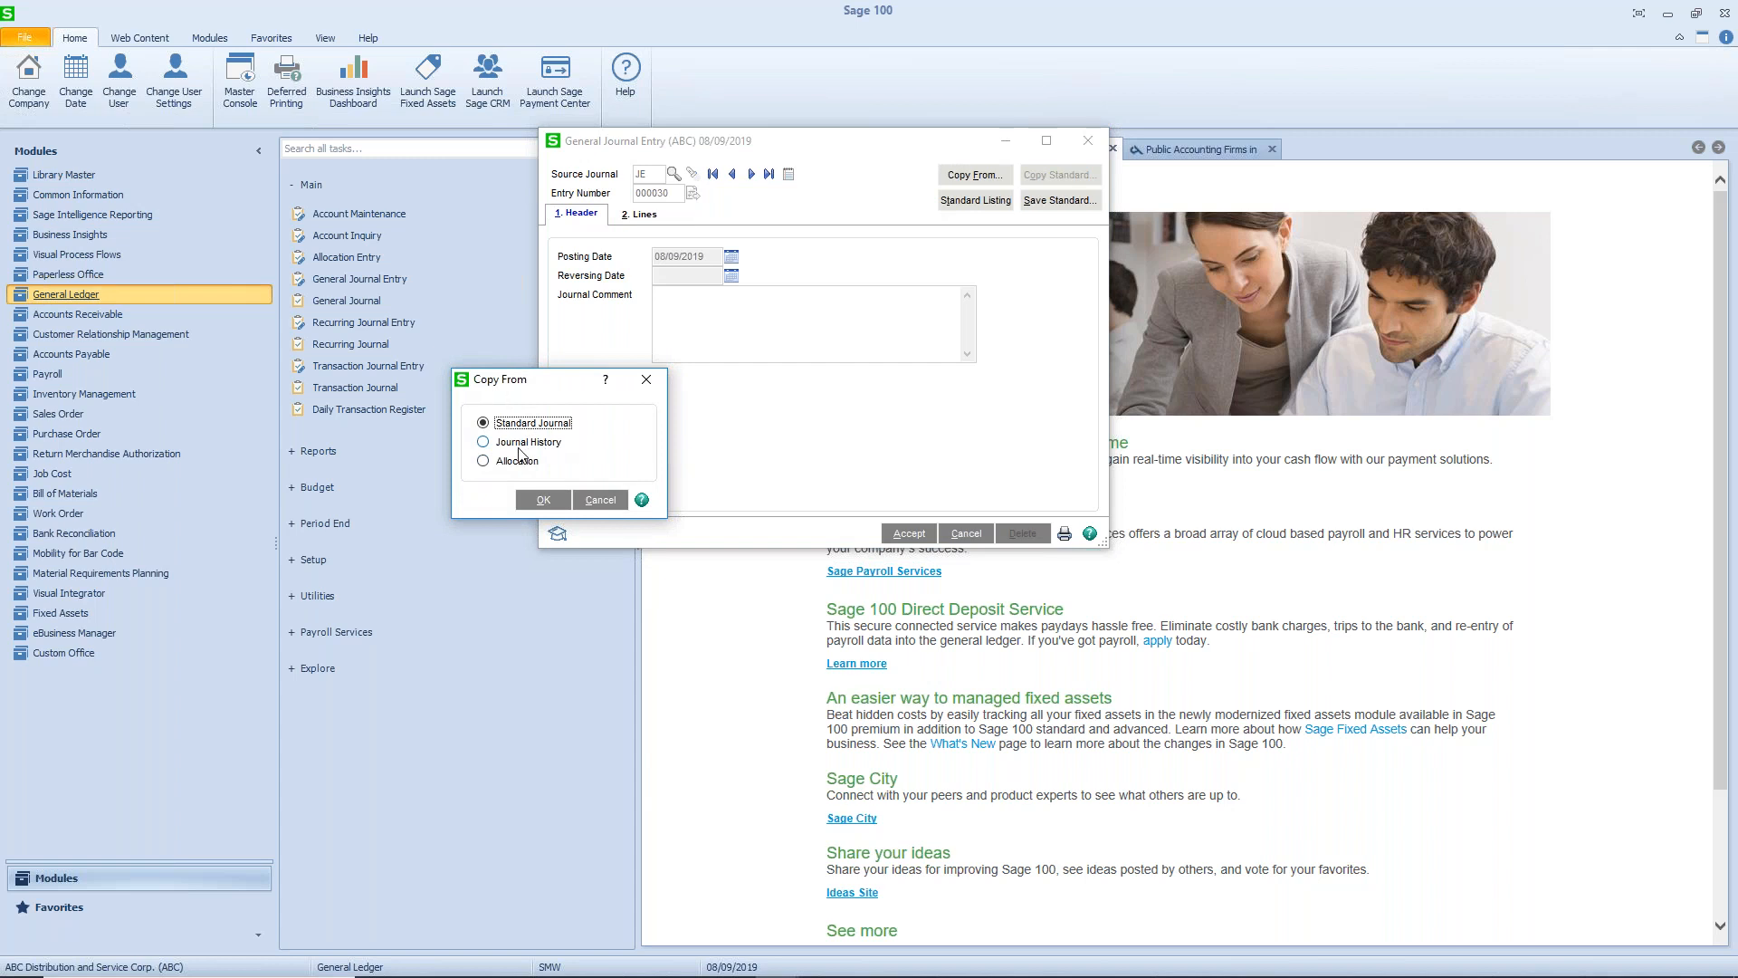
pyautogui.click(546, 500)
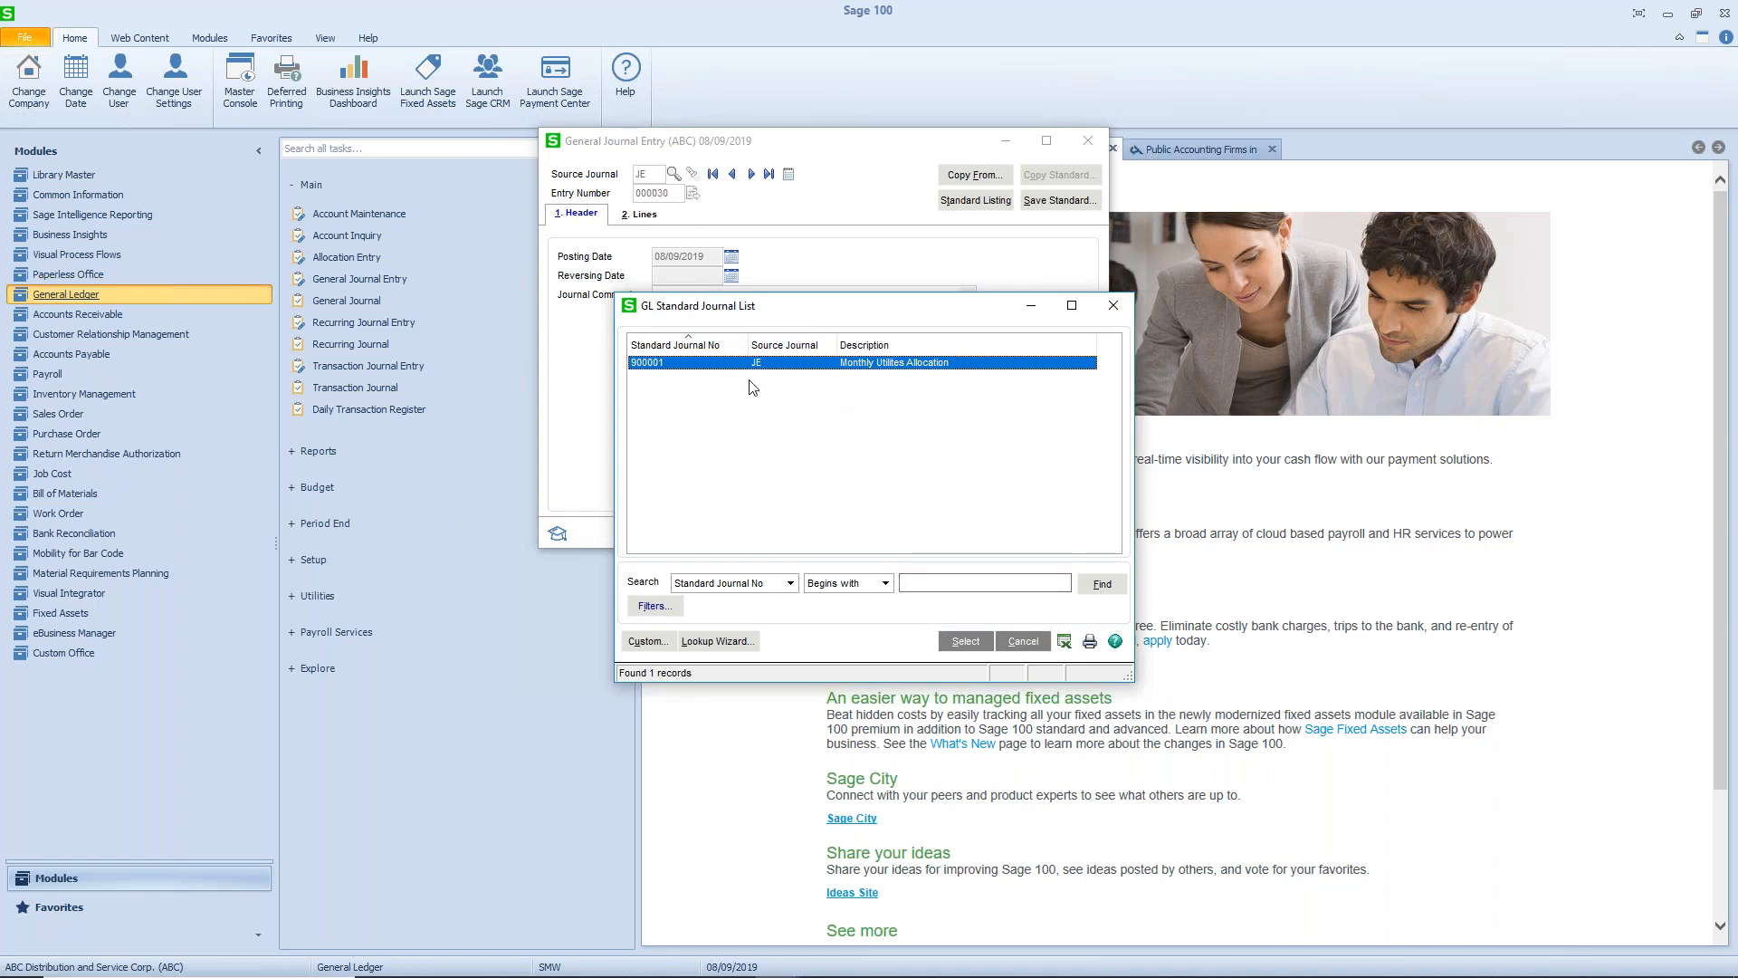
pyautogui.click(969, 644)
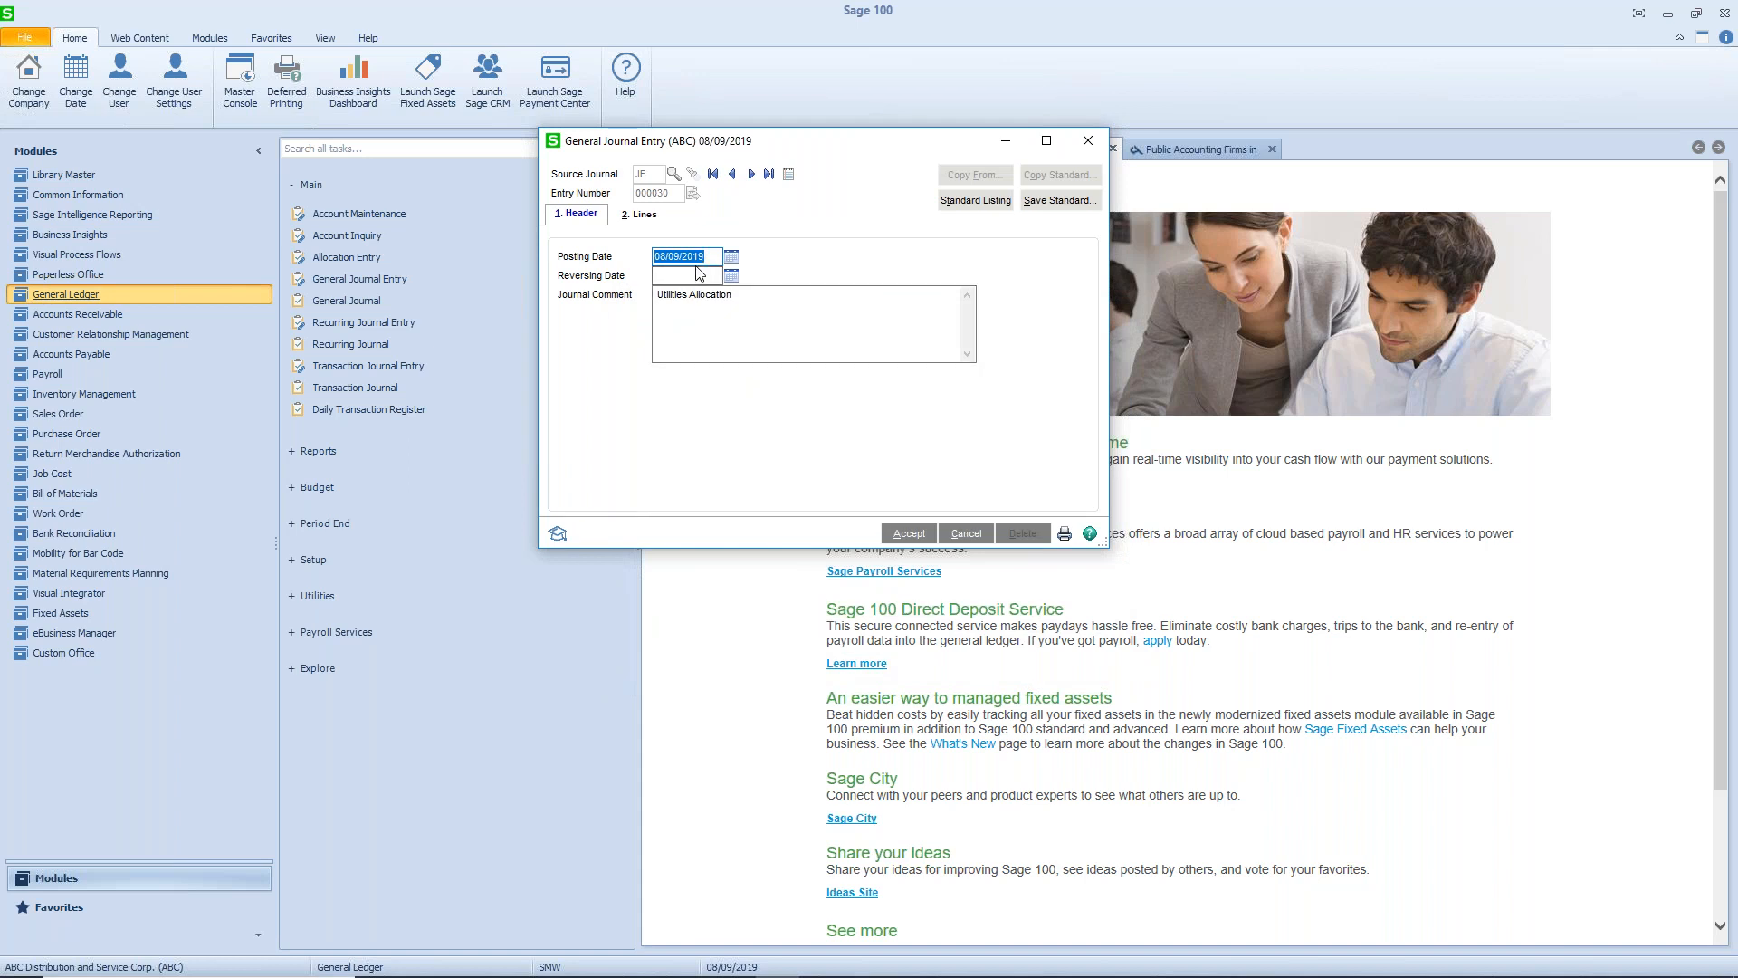
pyautogui.write('5/31/2019')
pyautogui.press('Tab')
# - Enter debits of 50.00 for 545-10-03, 40.00 for 545-20-03, 60.00 for 545-30-03 and 70.00 for 545-60-03 on the copied lines
pyautogui.click(644, 220)
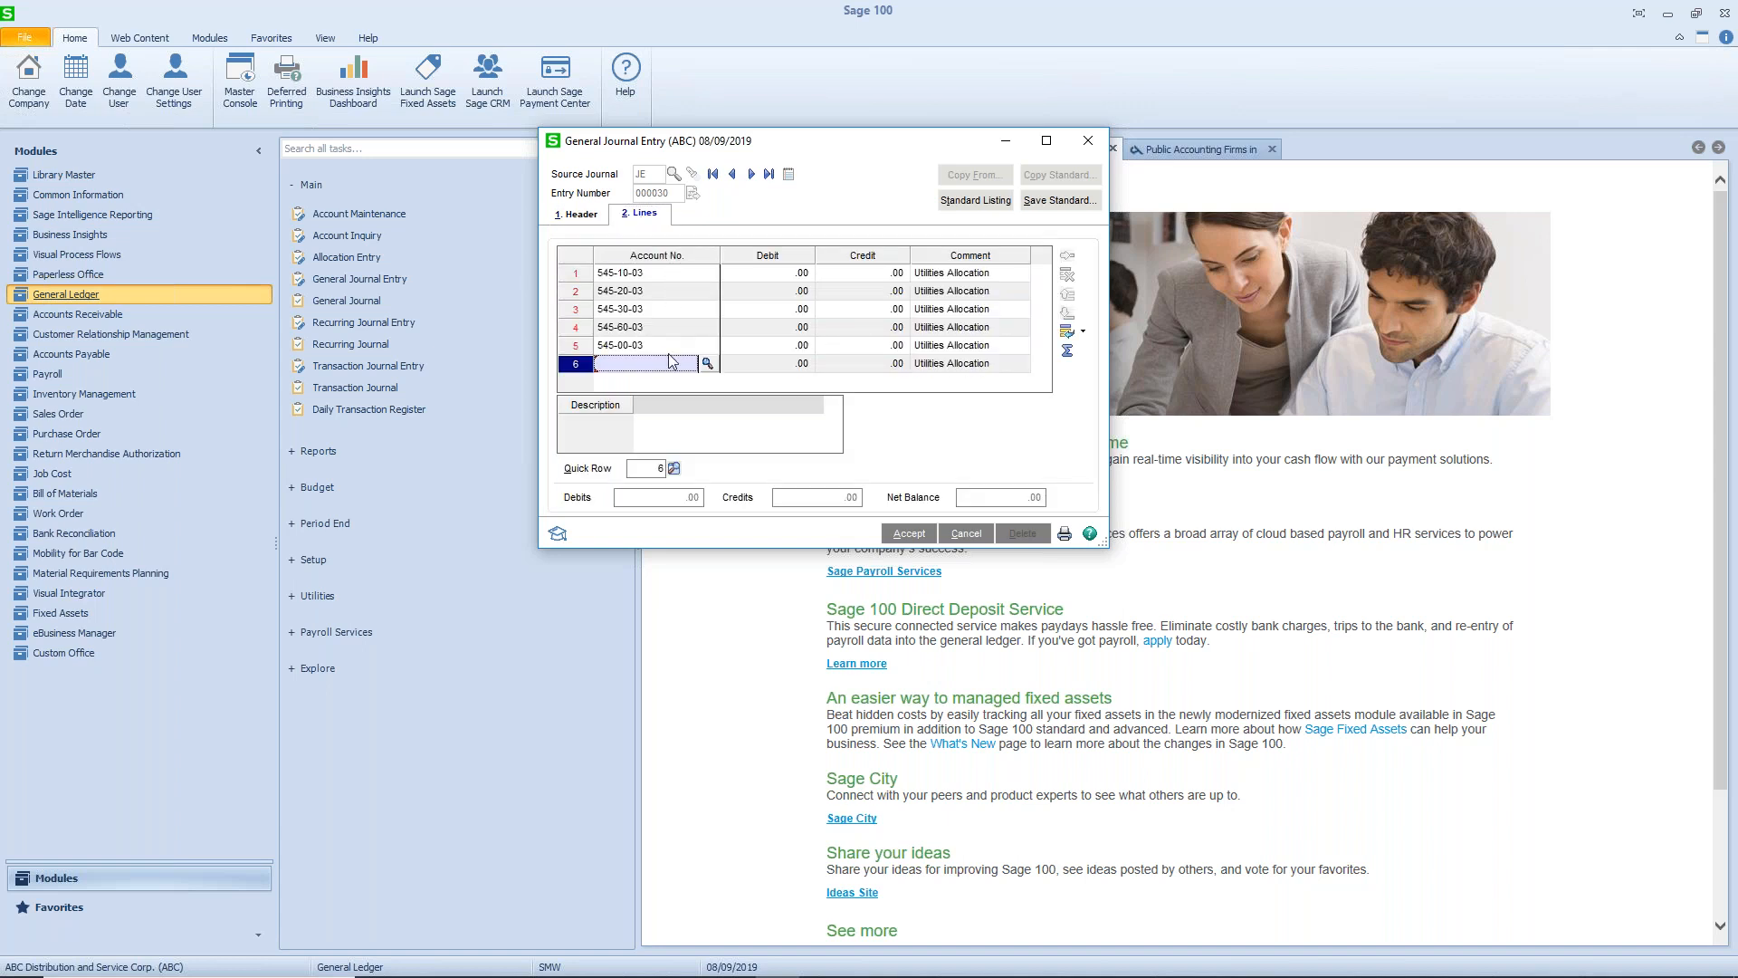
pyautogui.click(757, 274)
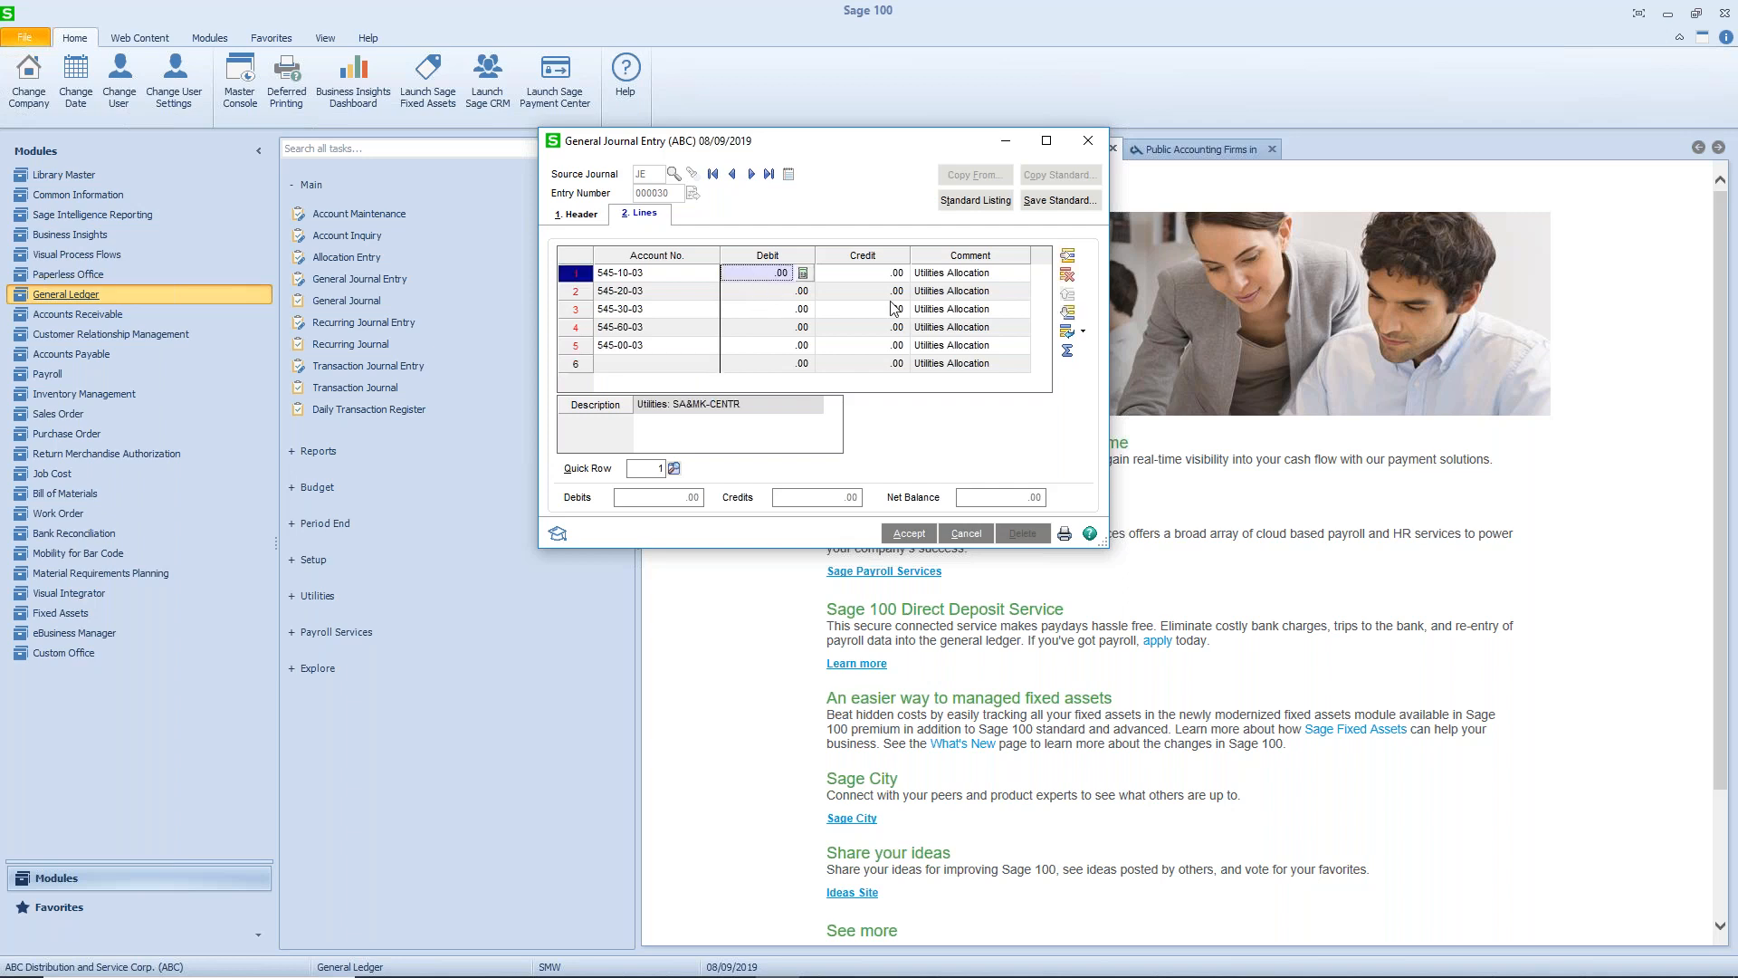
pyautogui.write('50')
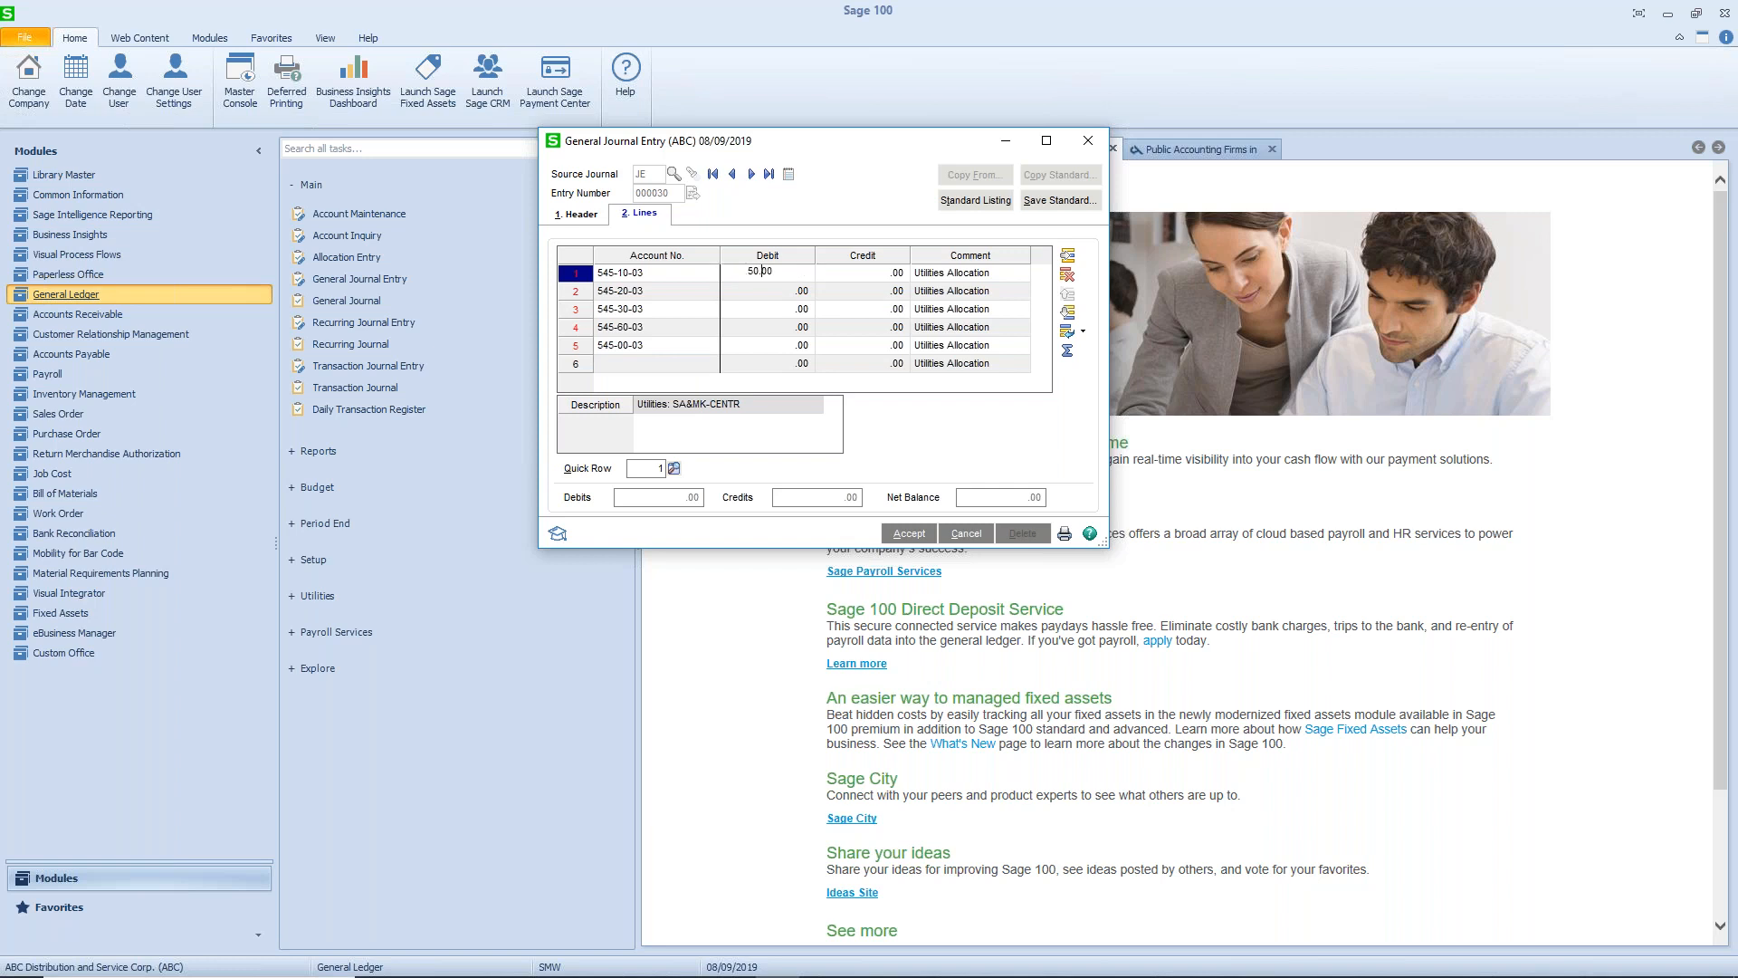
pyautogui.press('Down')
pyautogui.write('.04')
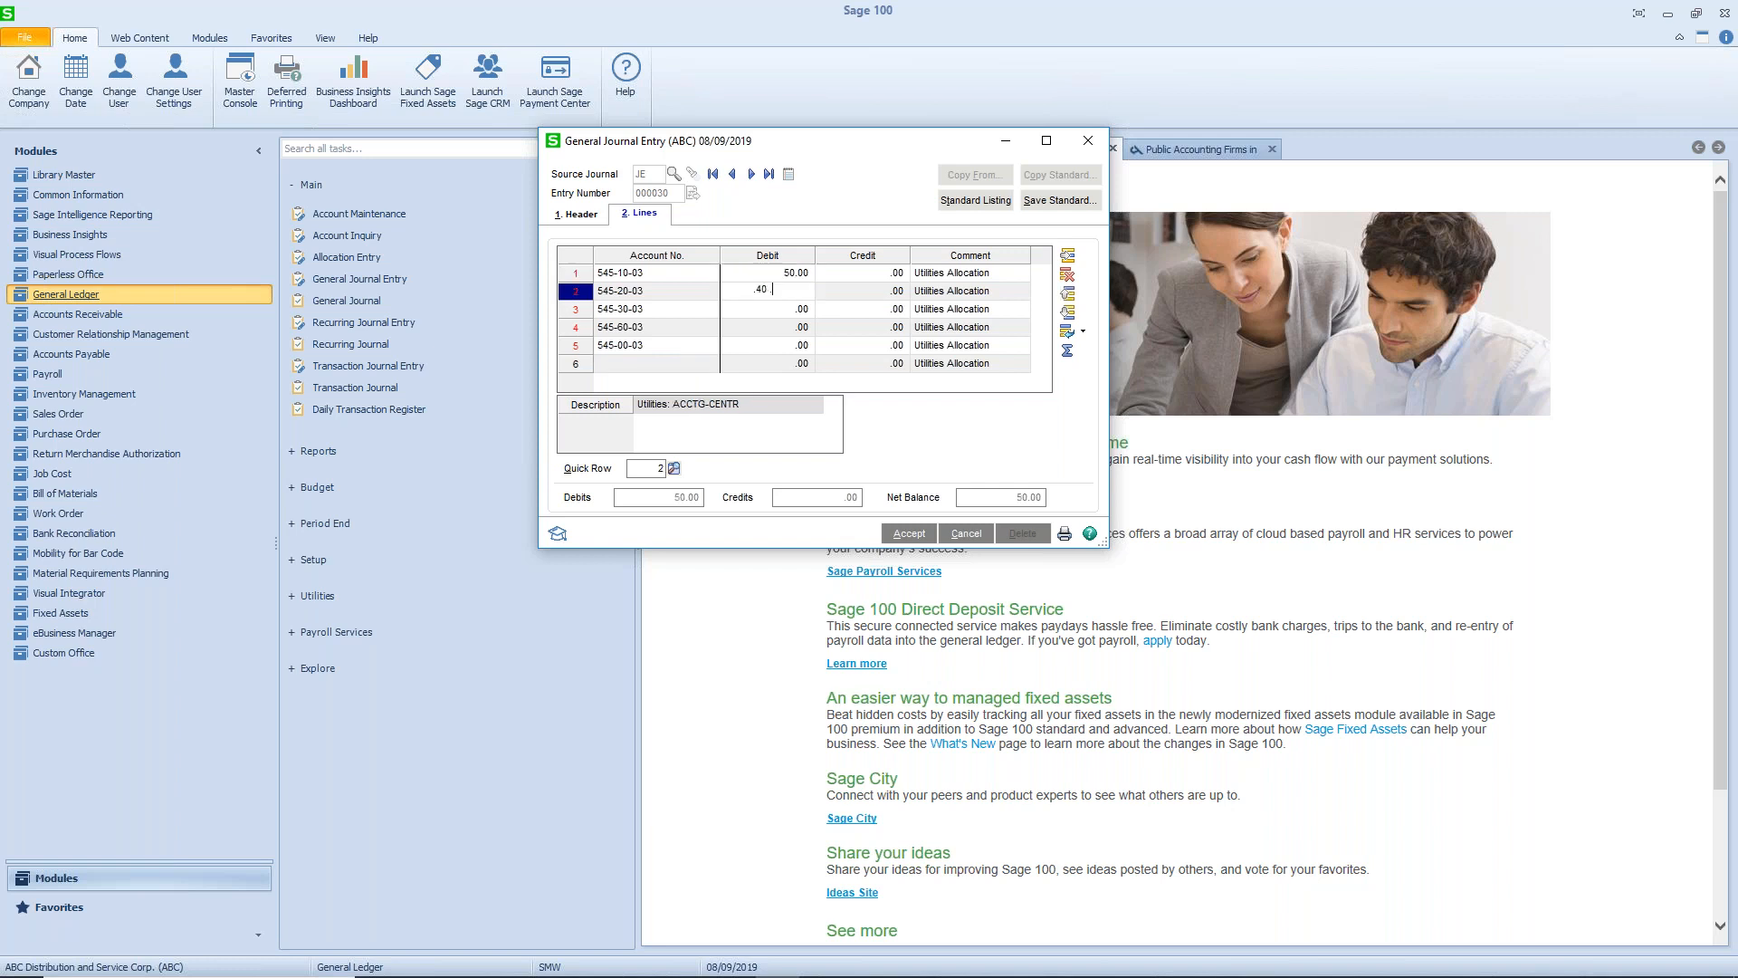
pyautogui.press('Down')
pyautogui.write('60')
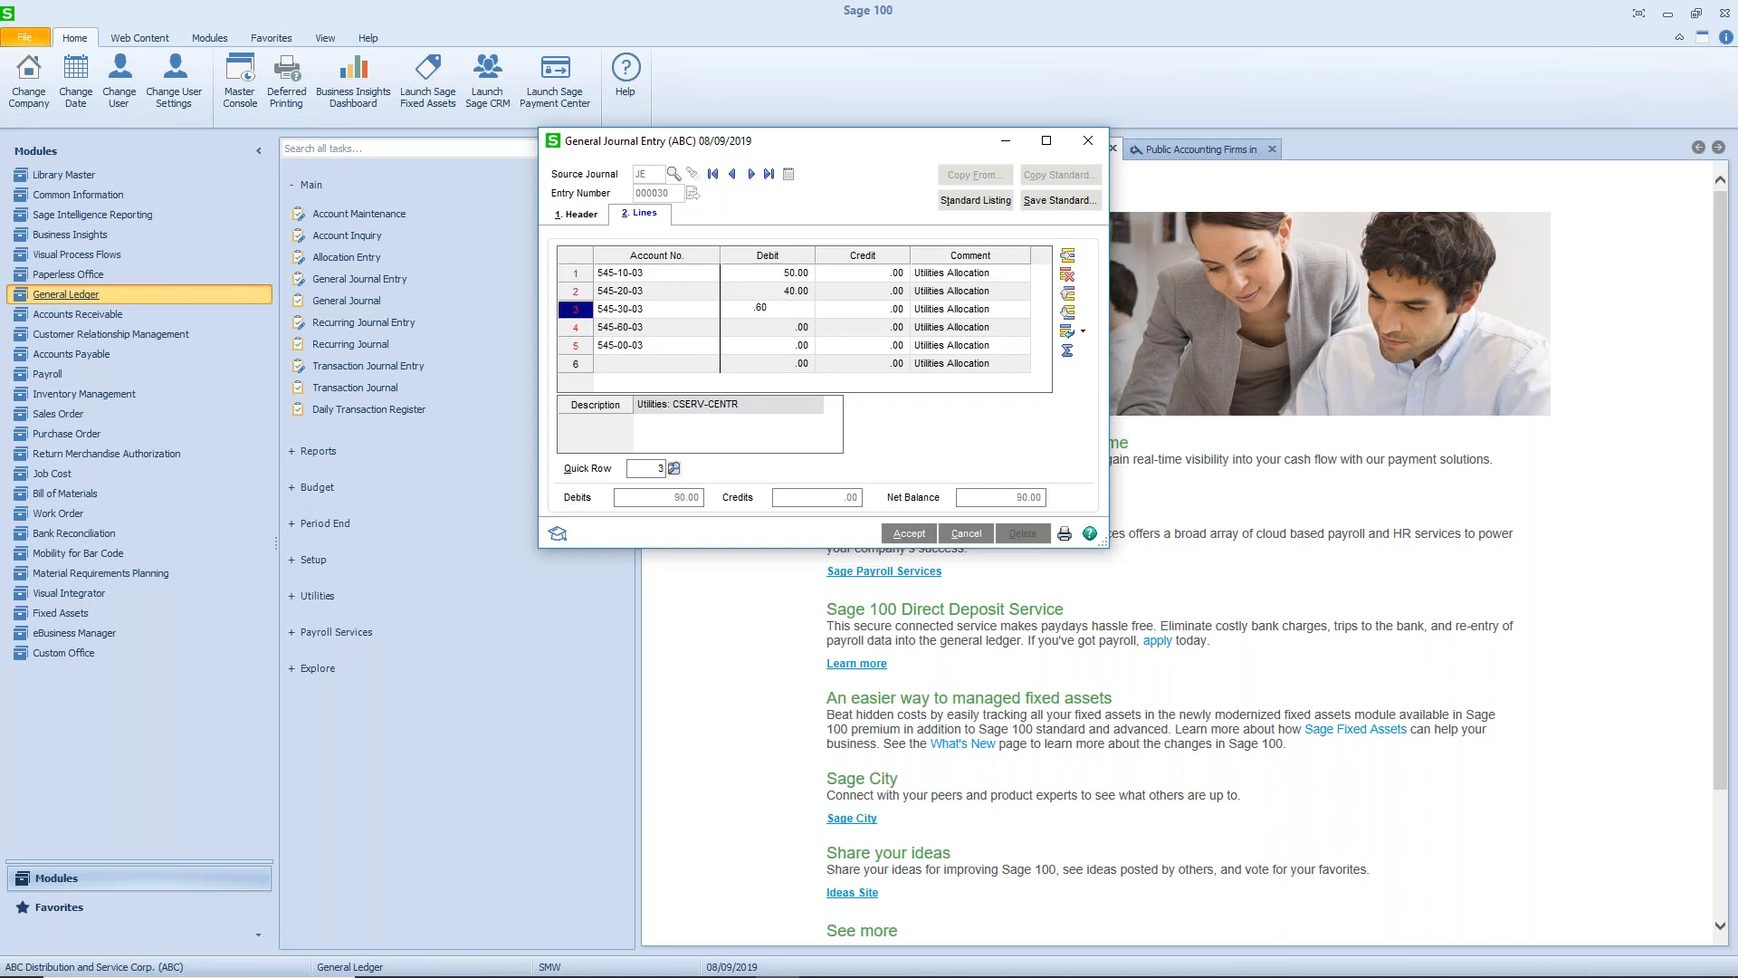
pyautogui.press('Down')
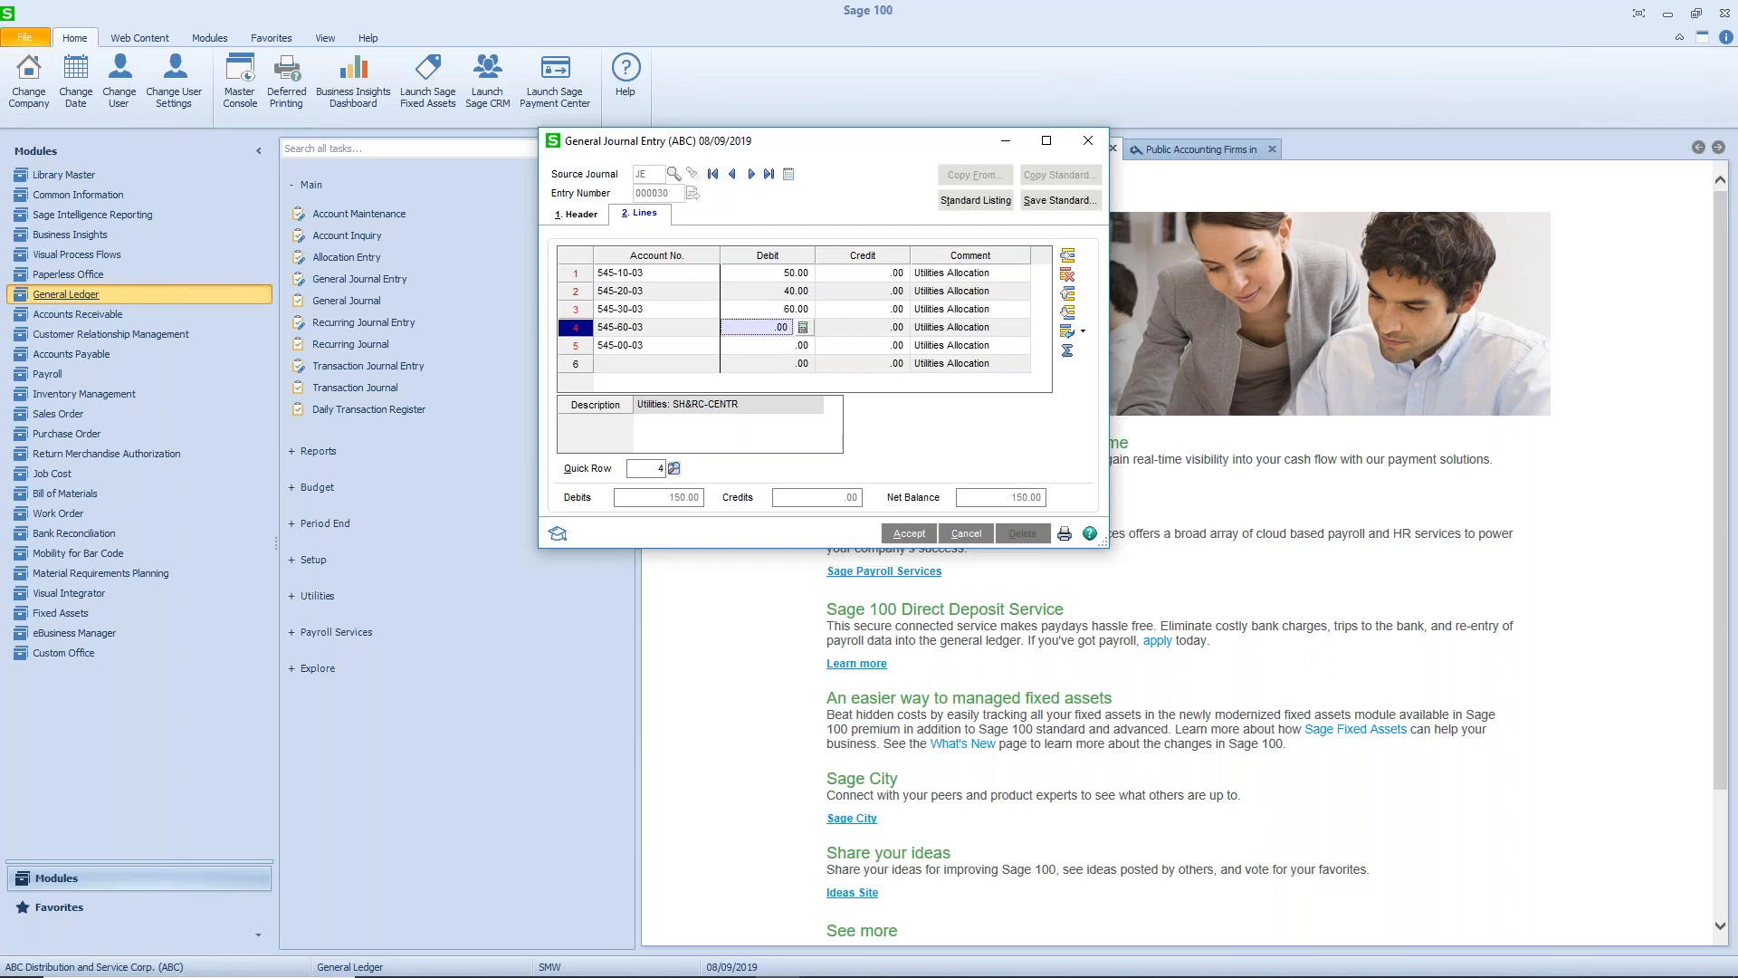
pyautogui.write('70')
pyautogui.press('Down')
# - Enter a credit of 220.00 on the 545-00-03 utilities line
pyautogui.press('Tab')
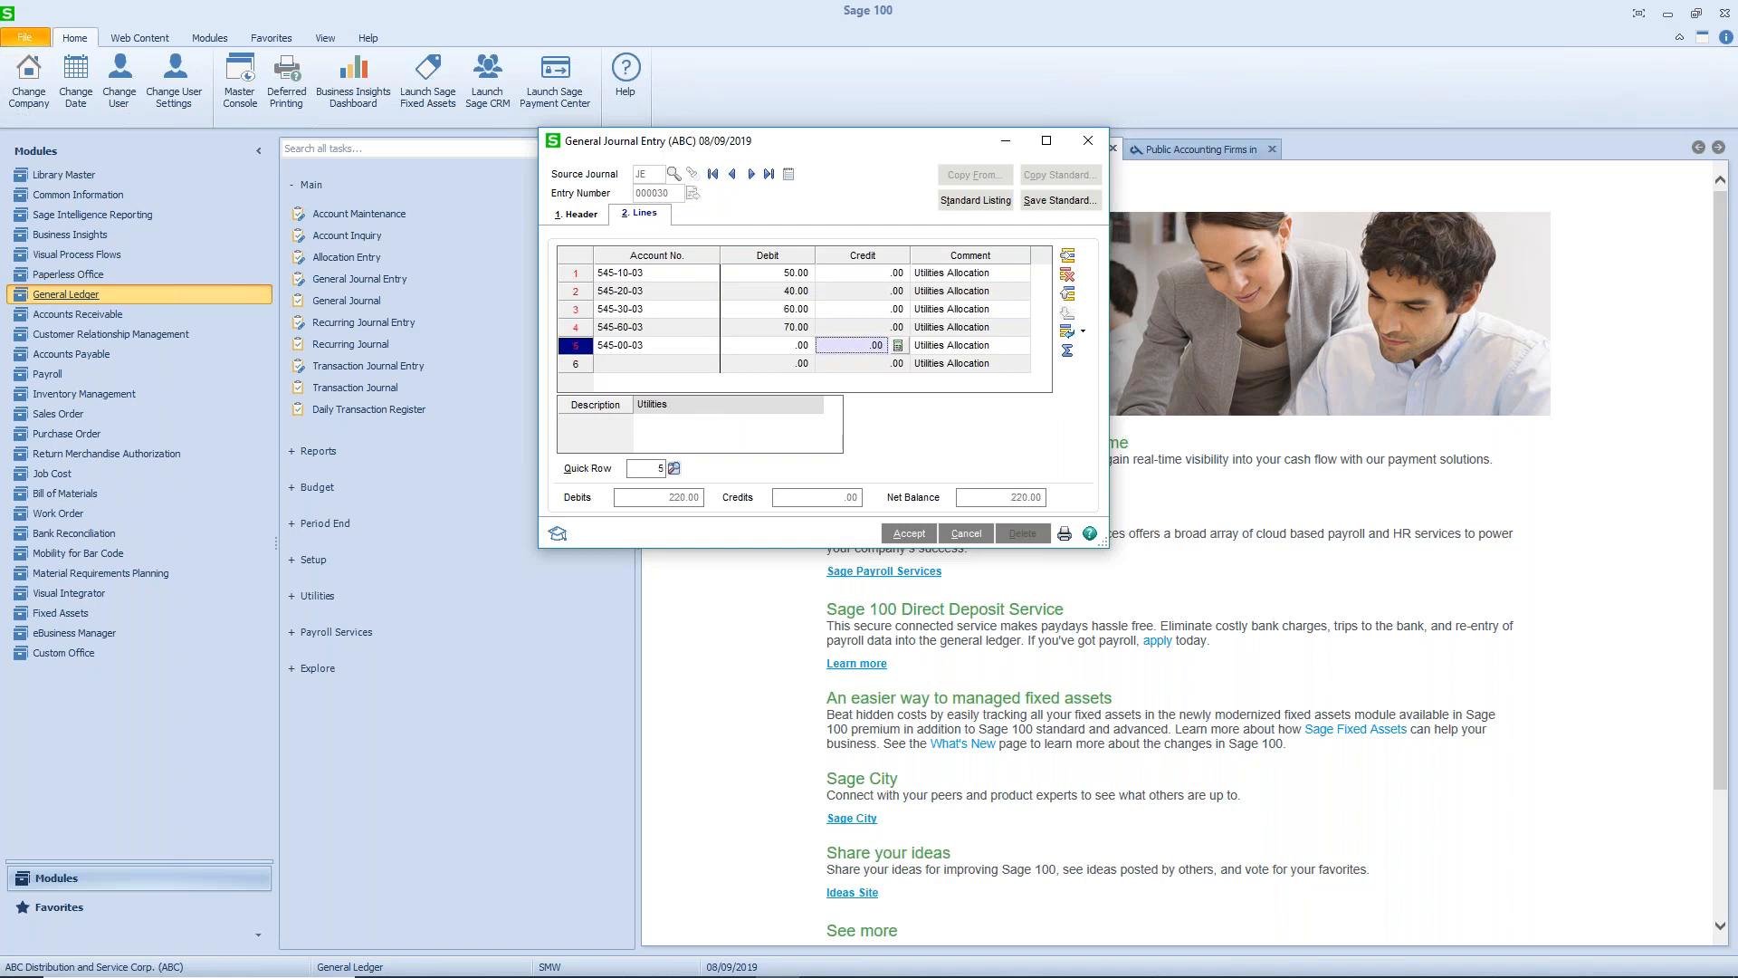
pyautogui.write('220')
pyautogui.press('Tab')
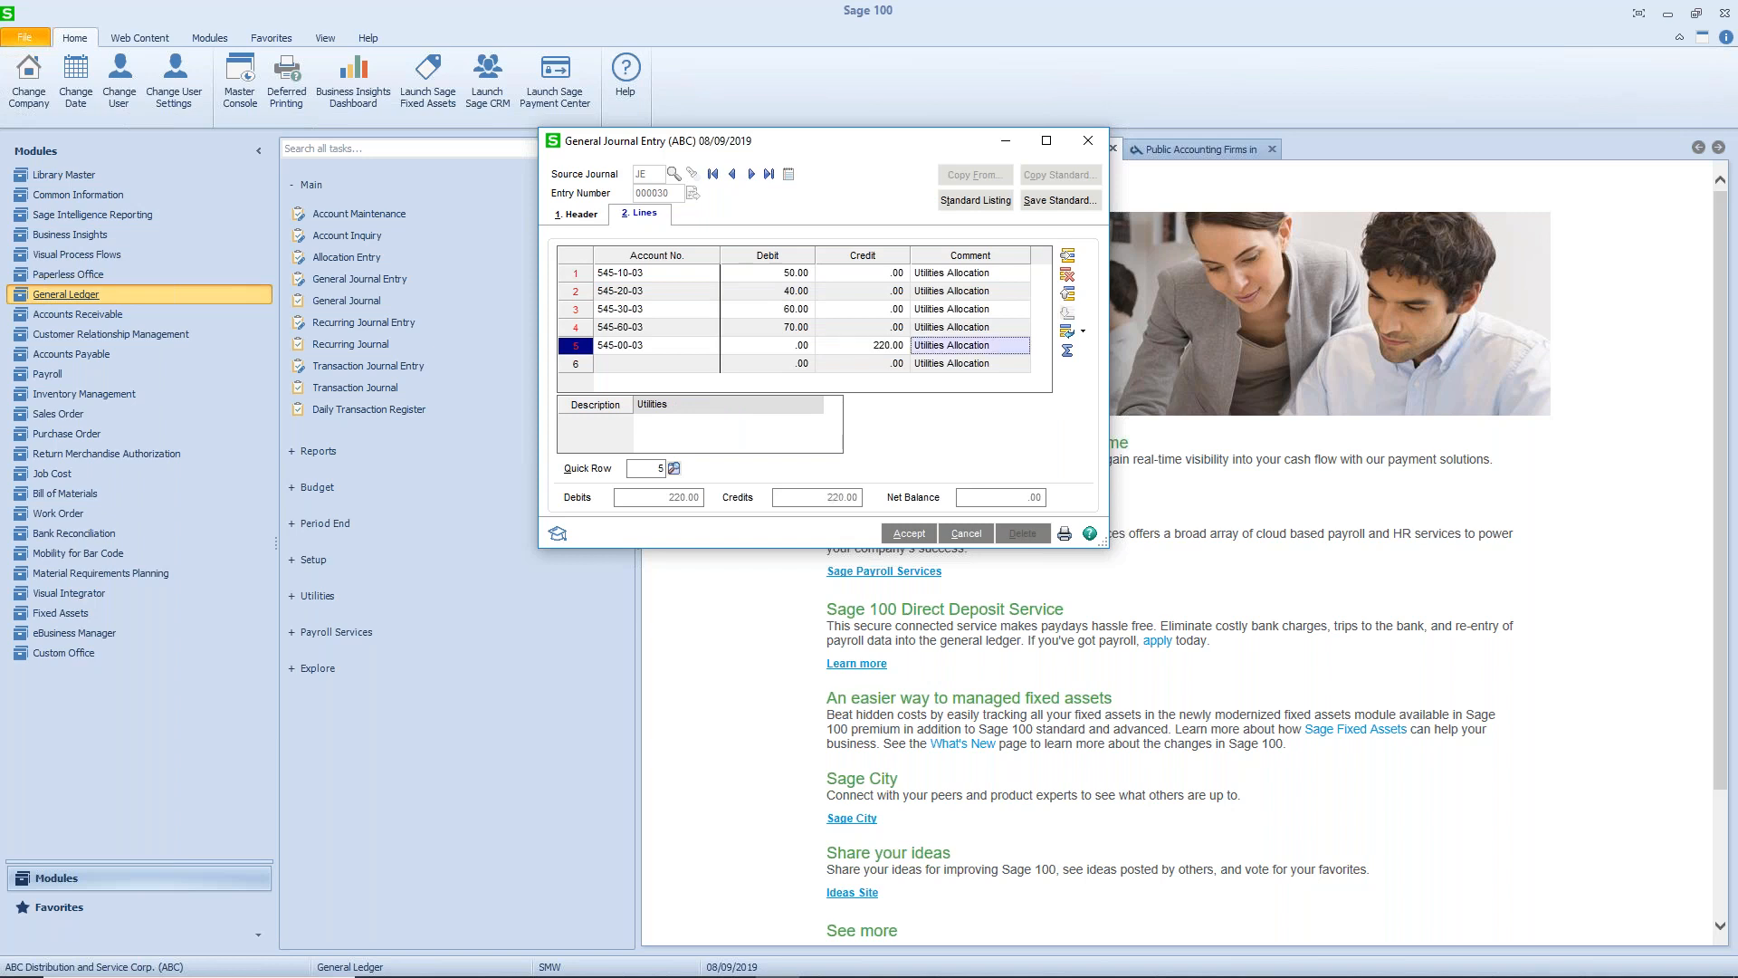
# - Accept the copied journal entry, then print and check its General Journal report and update it to the ledger
pyautogui.click(901, 533)
pyautogui.click(1064, 535)
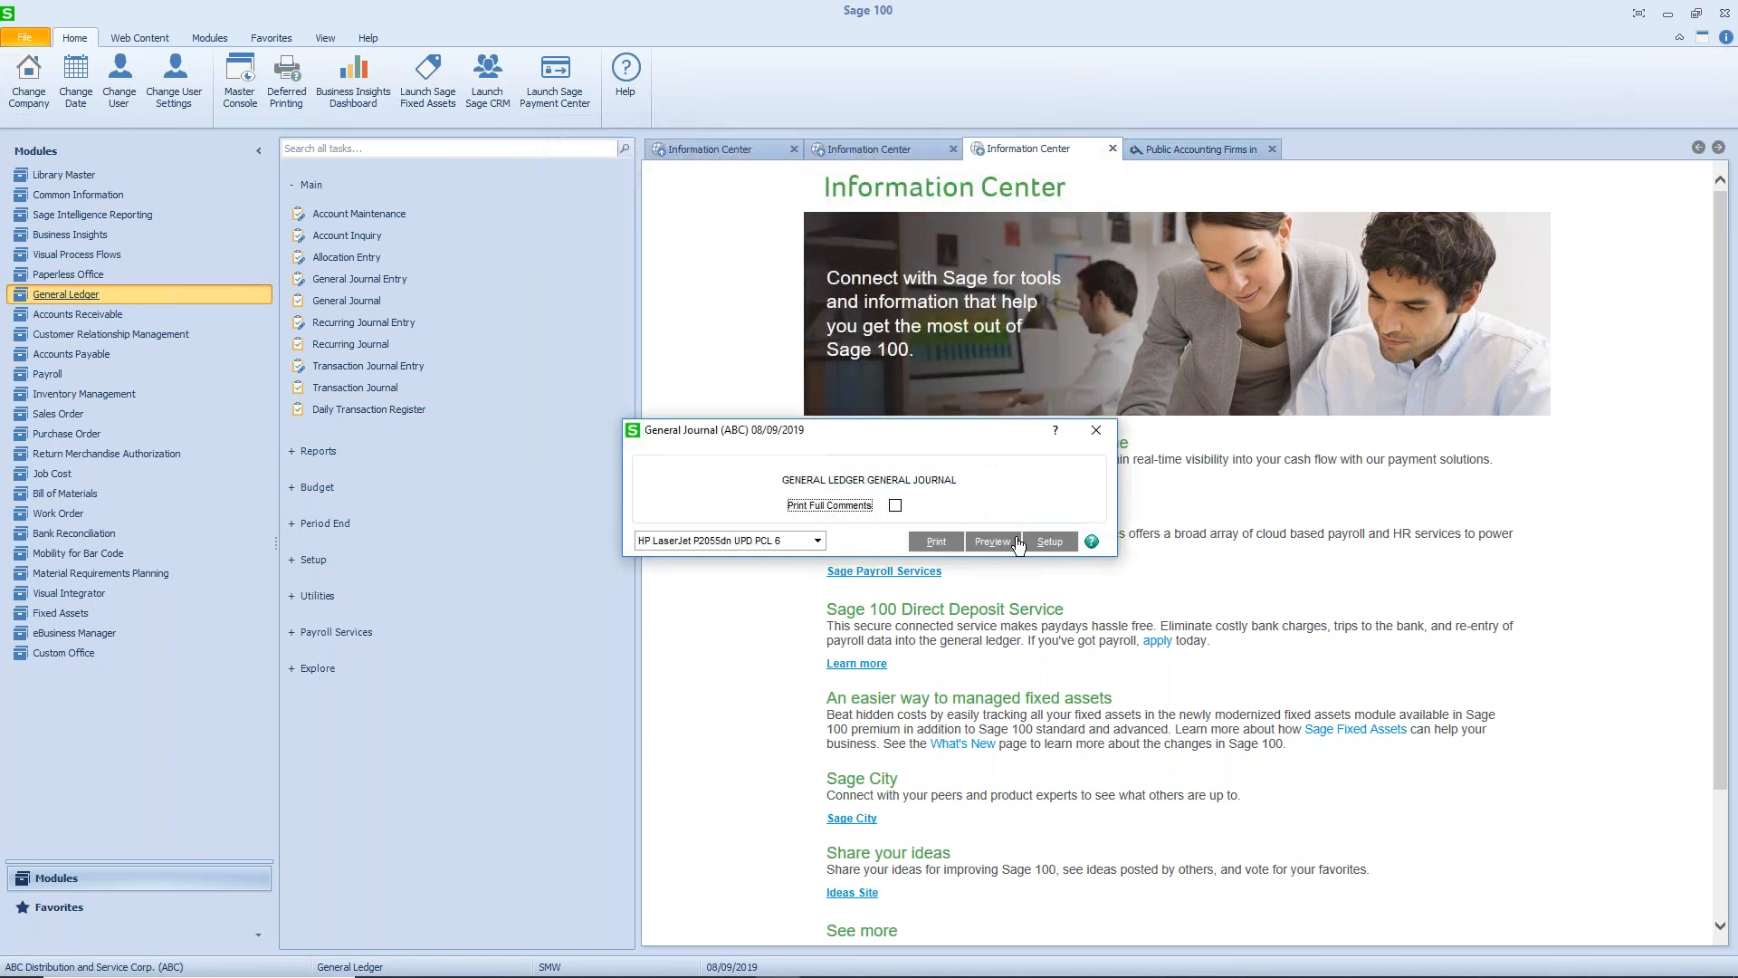
pyautogui.click(969, 542)
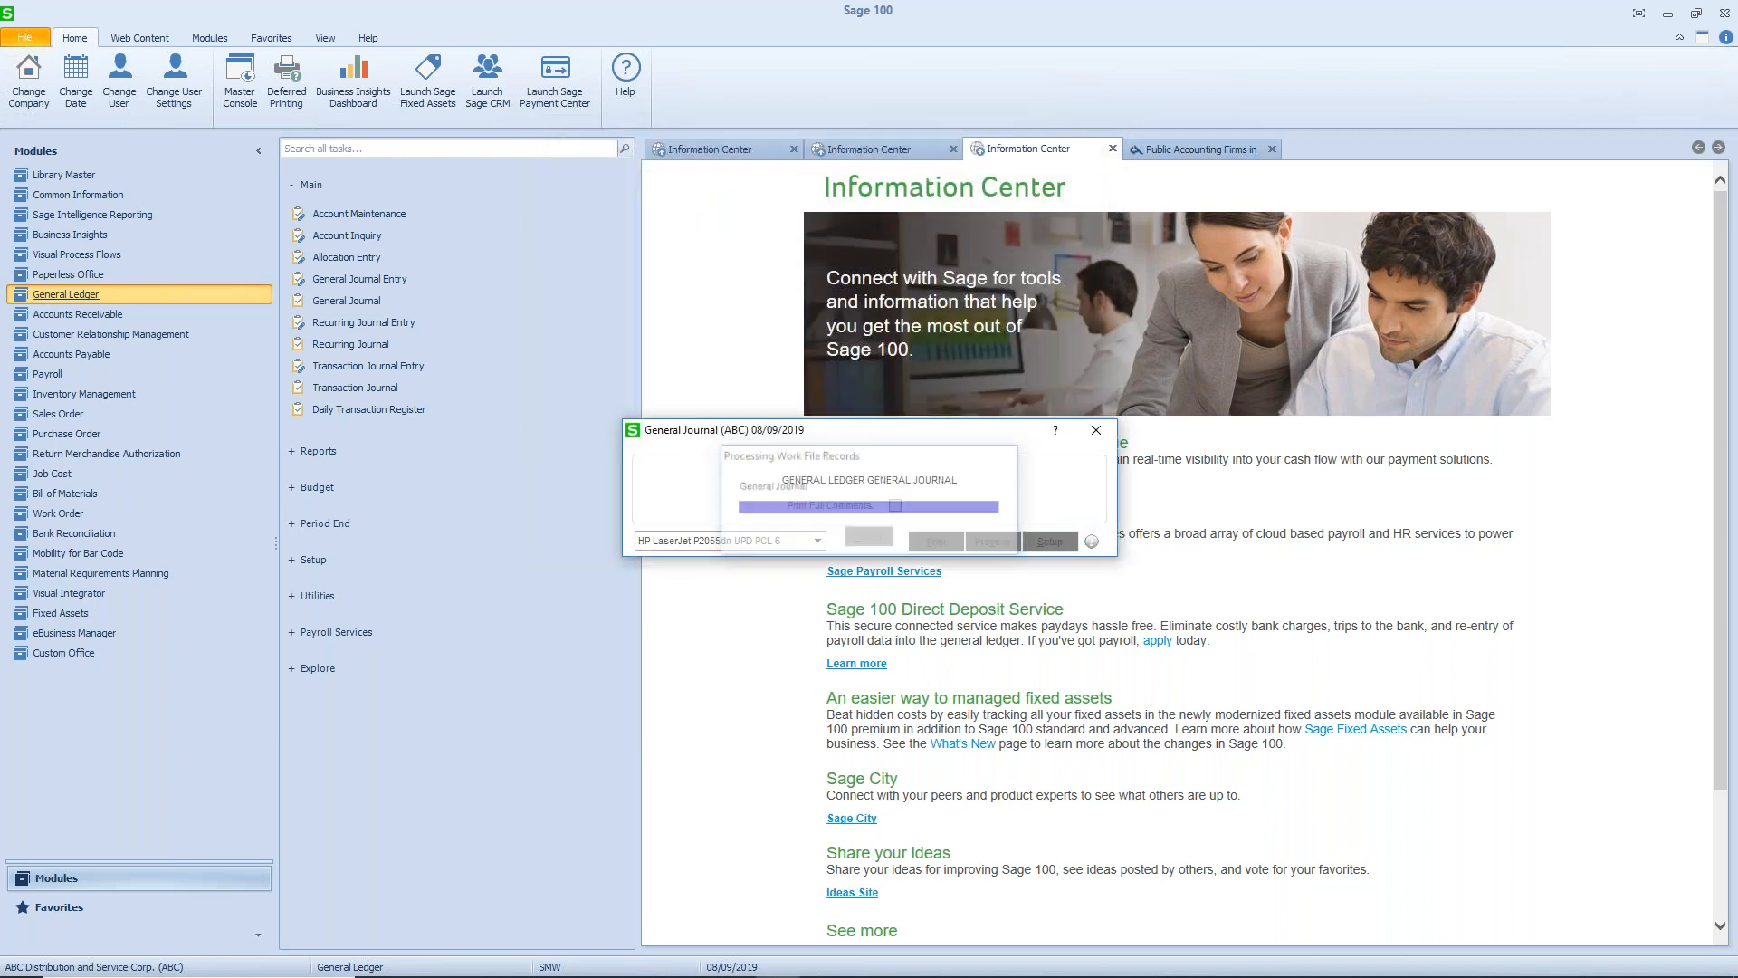
pyautogui.click(934, 541)
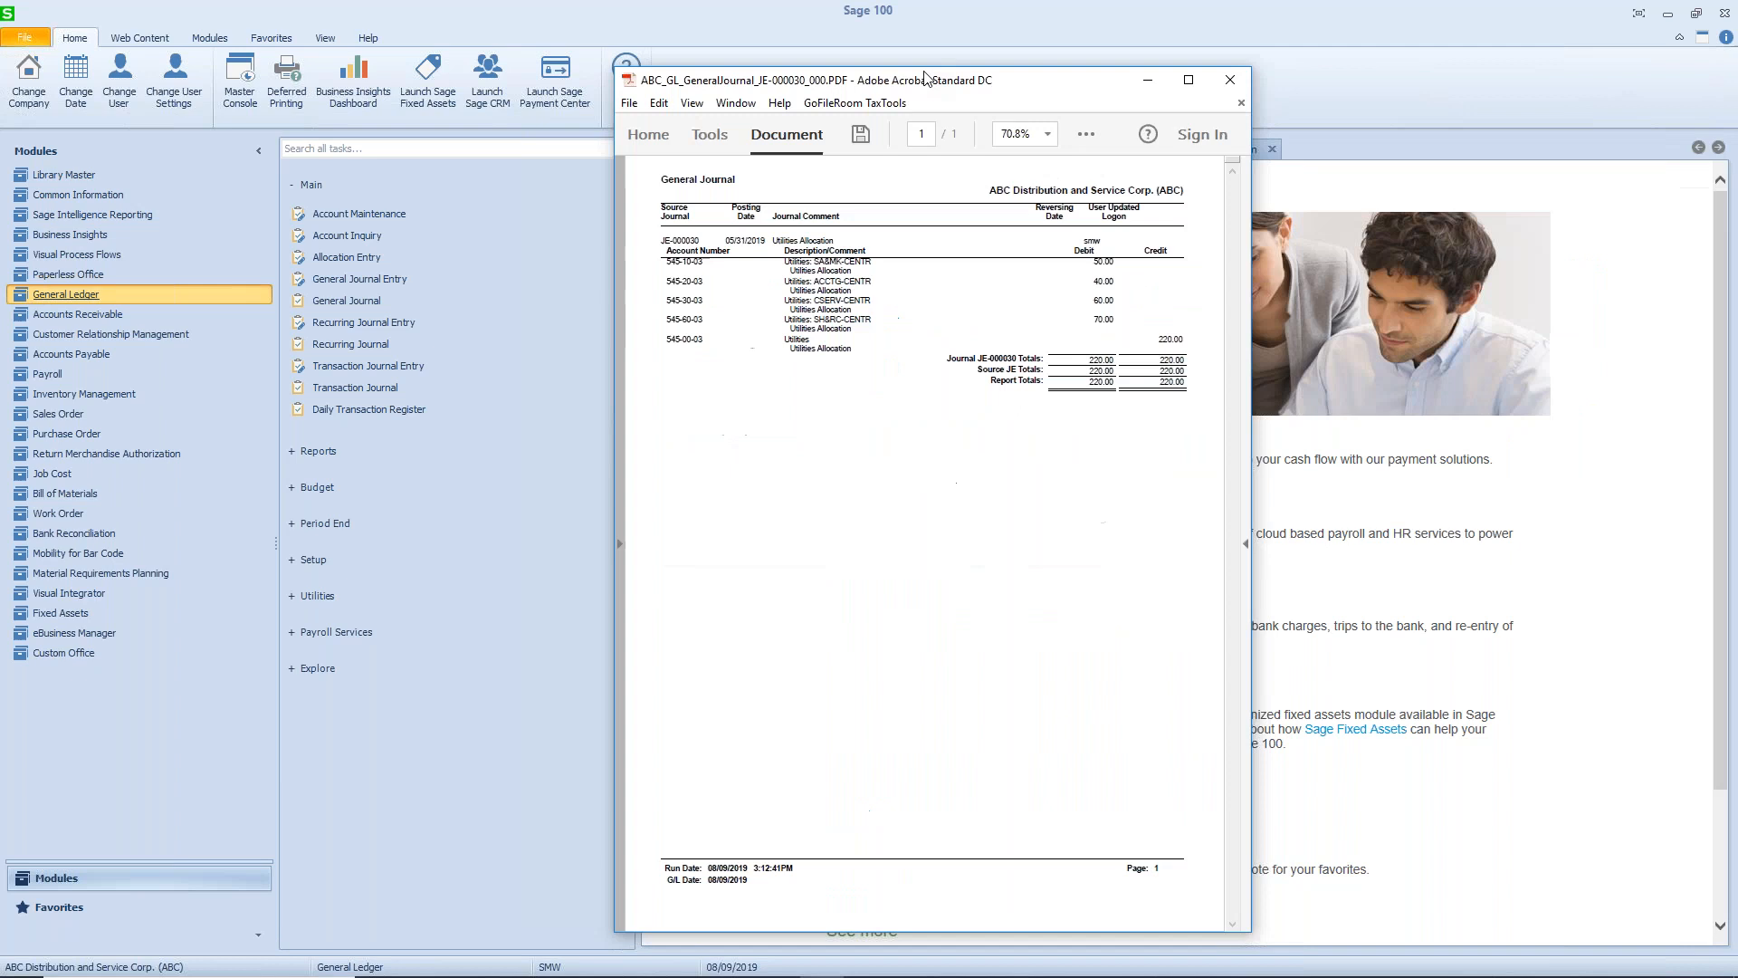
pyautogui.click(1180, 47)
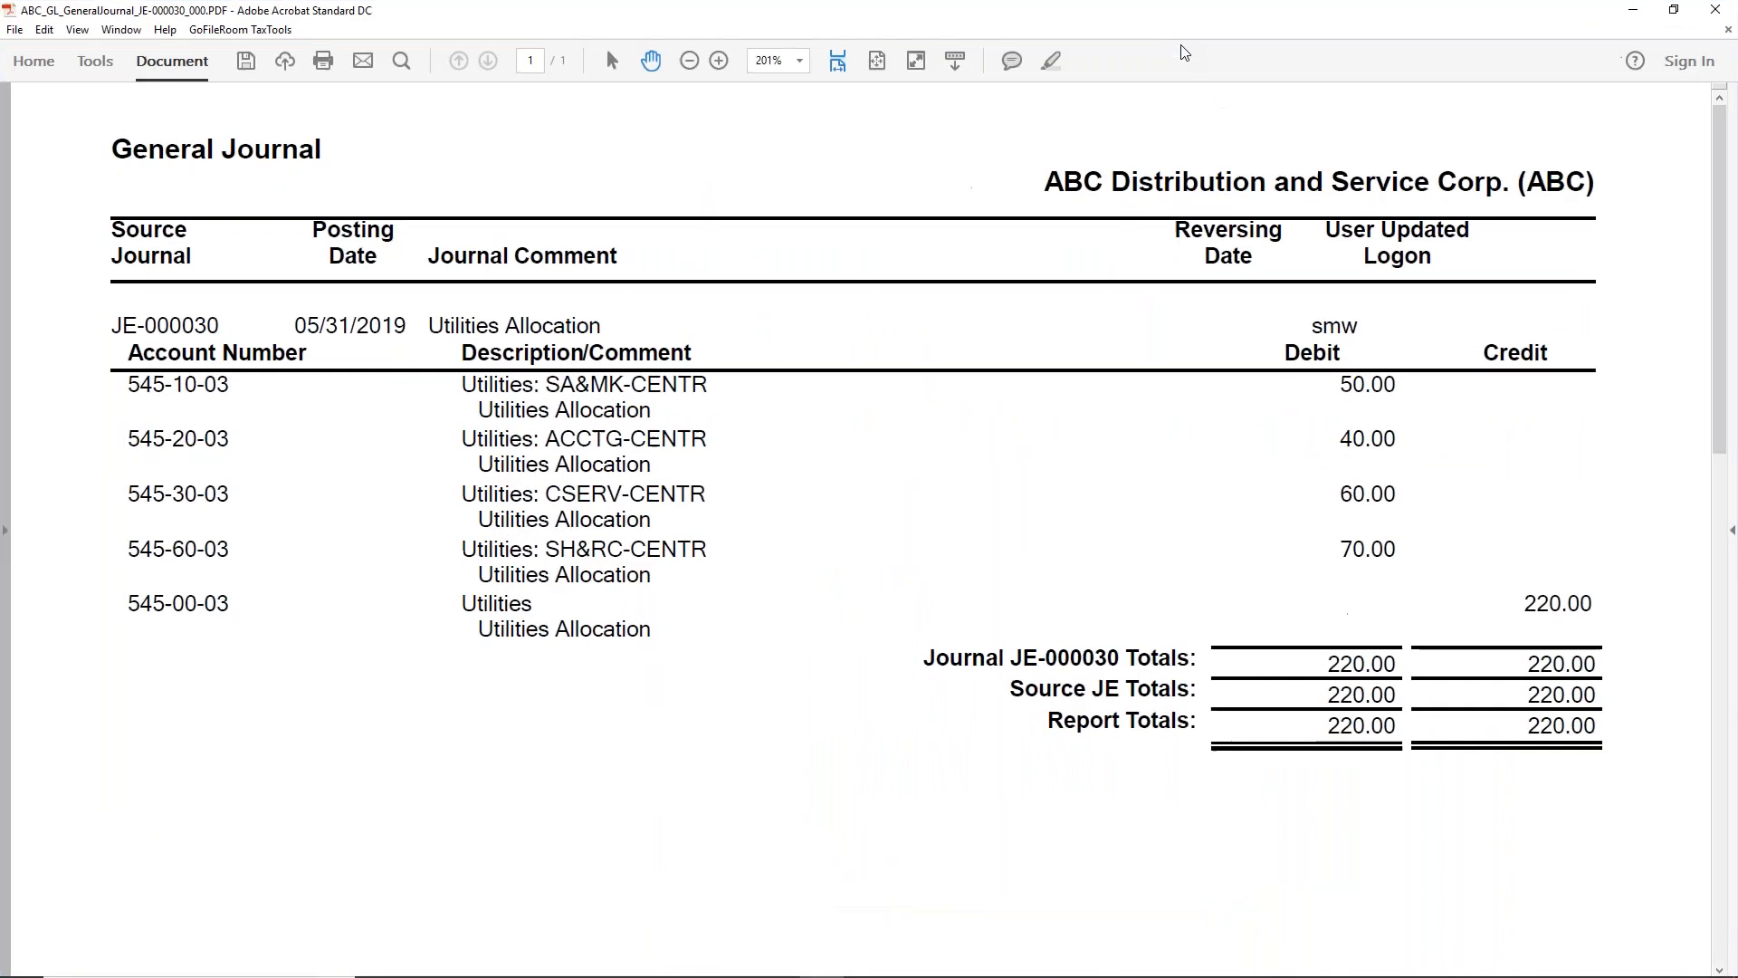
pyautogui.click(1714, 11)
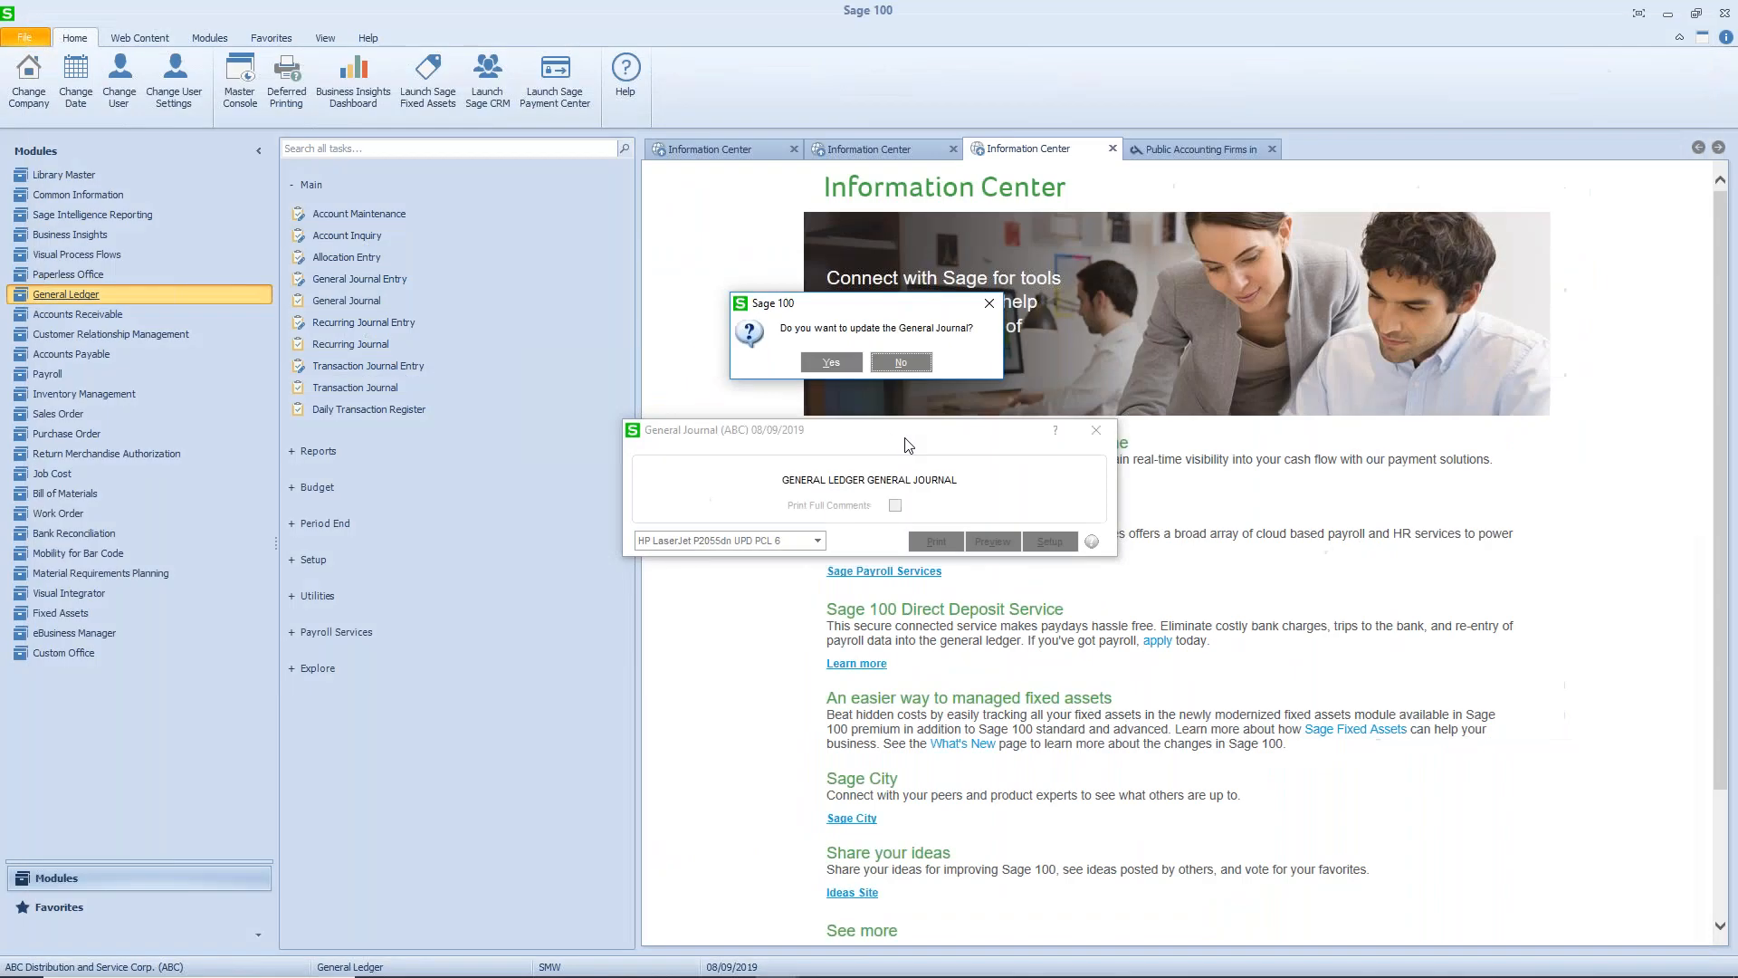
pyautogui.click(826, 365)
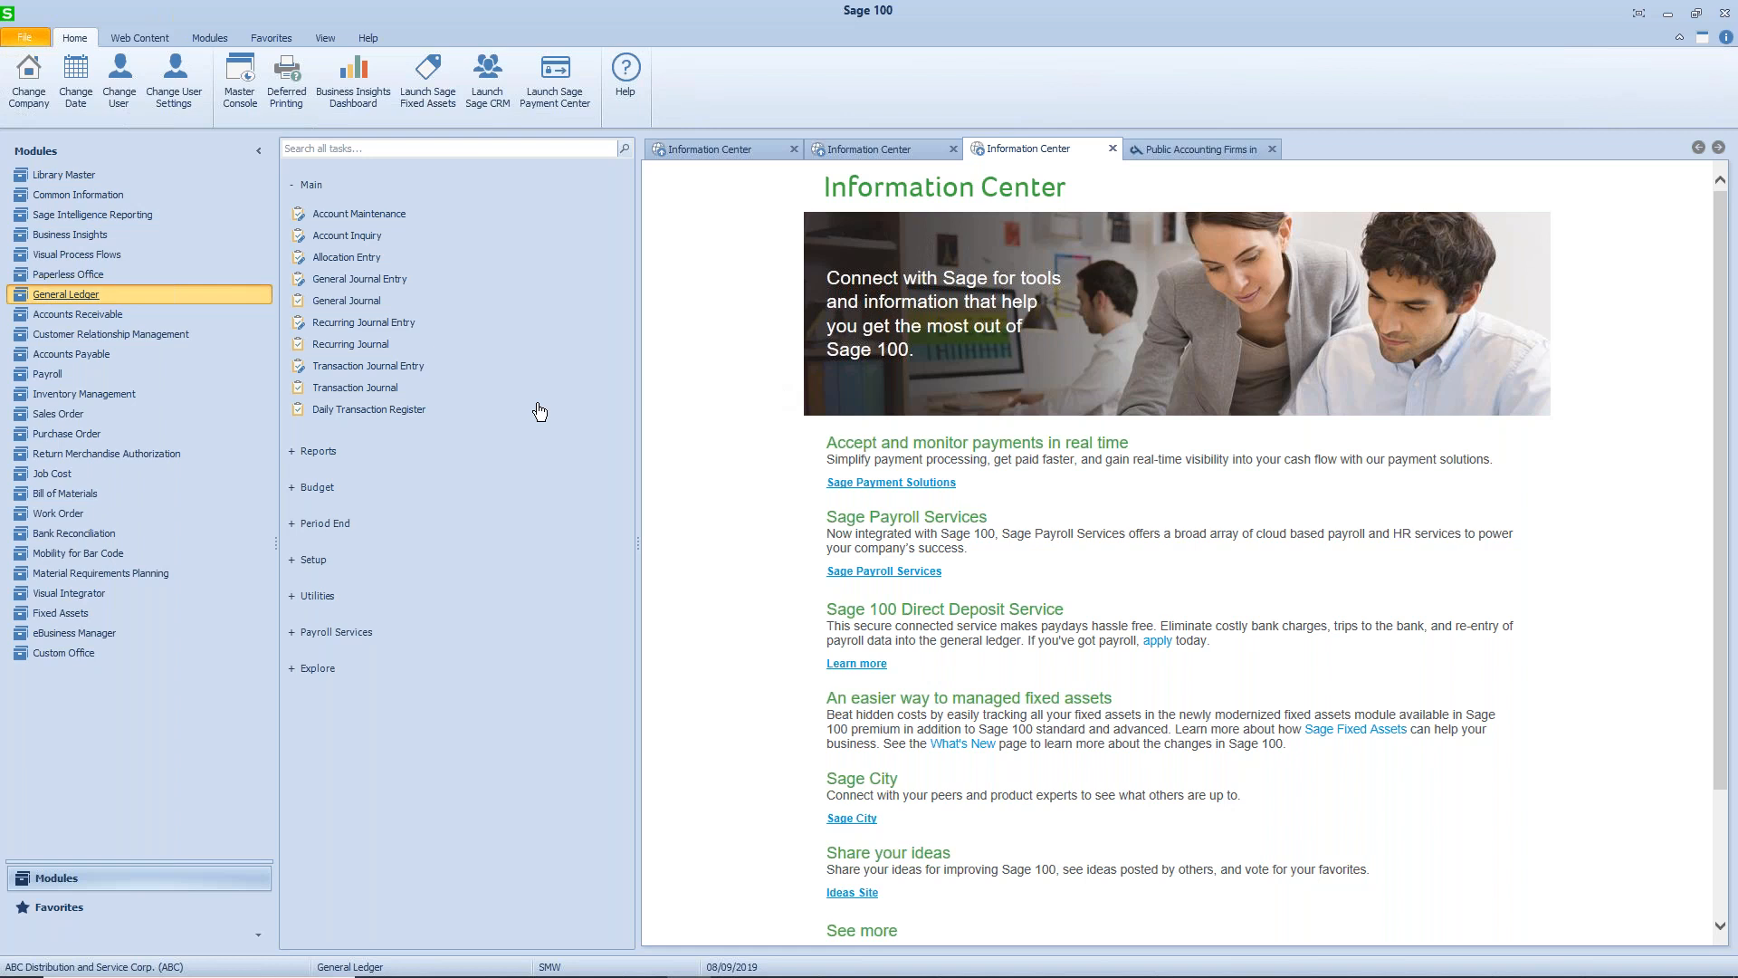
# - Start a new transaction journal entry with source journal CD and the next entry number
pyautogui.click(407, 369)
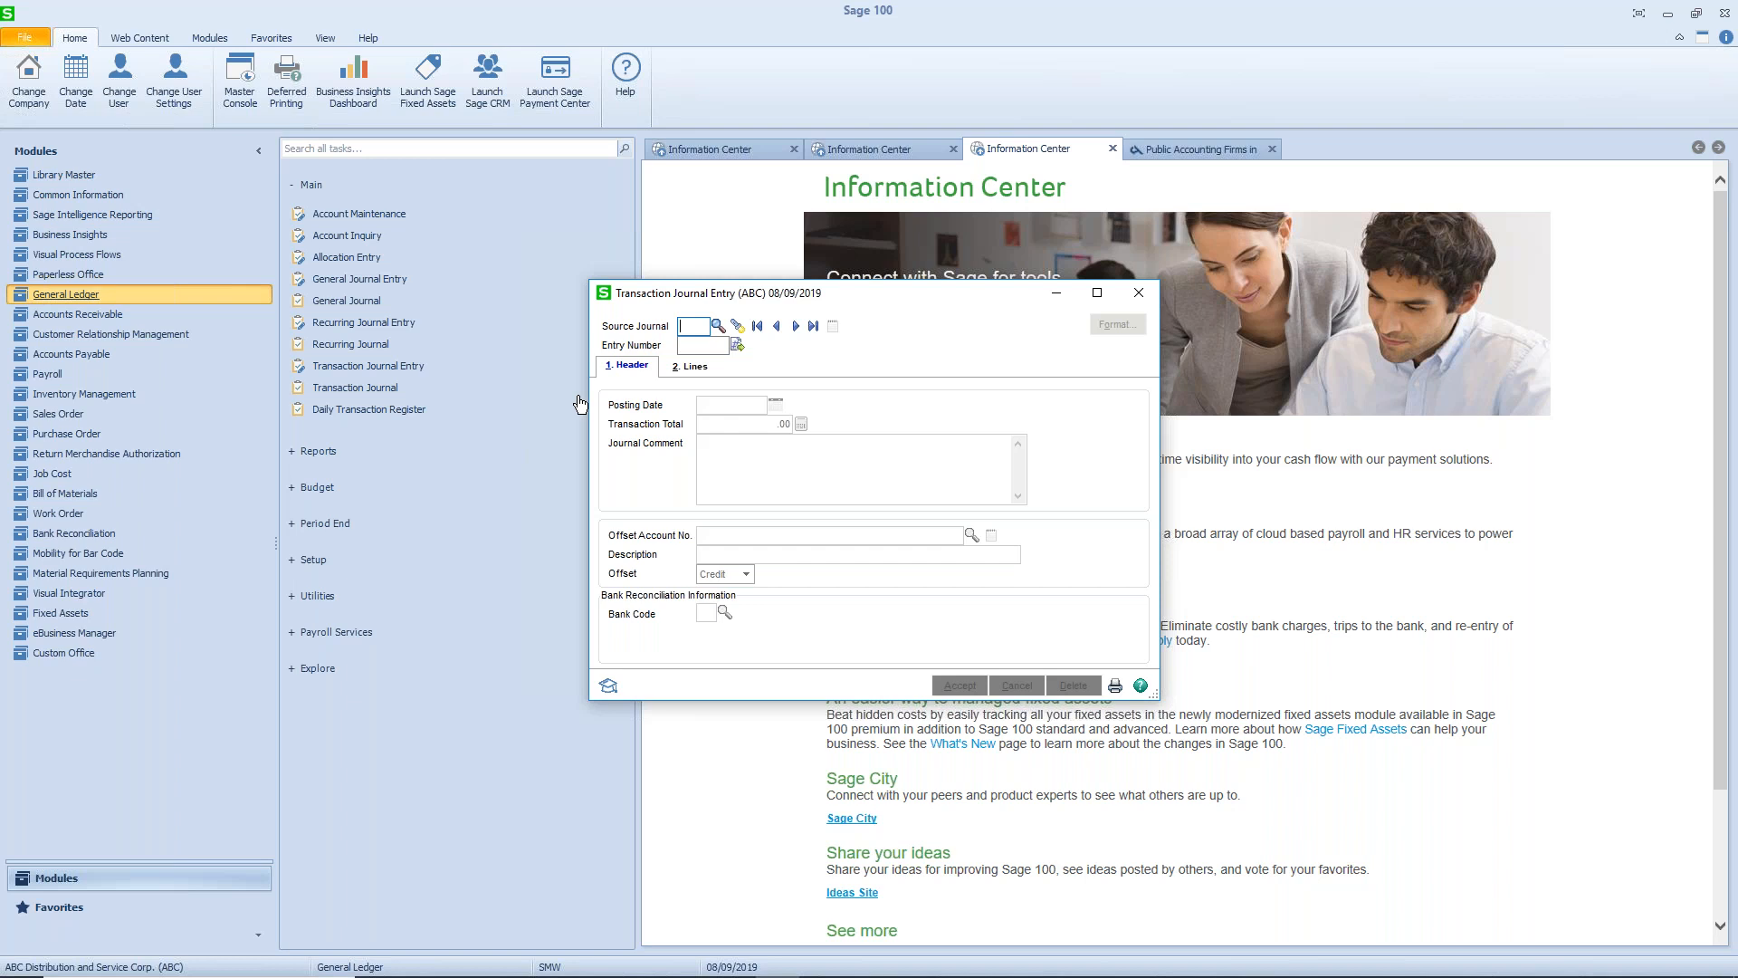
pyautogui.write('CD')
pyautogui.click(737, 350)
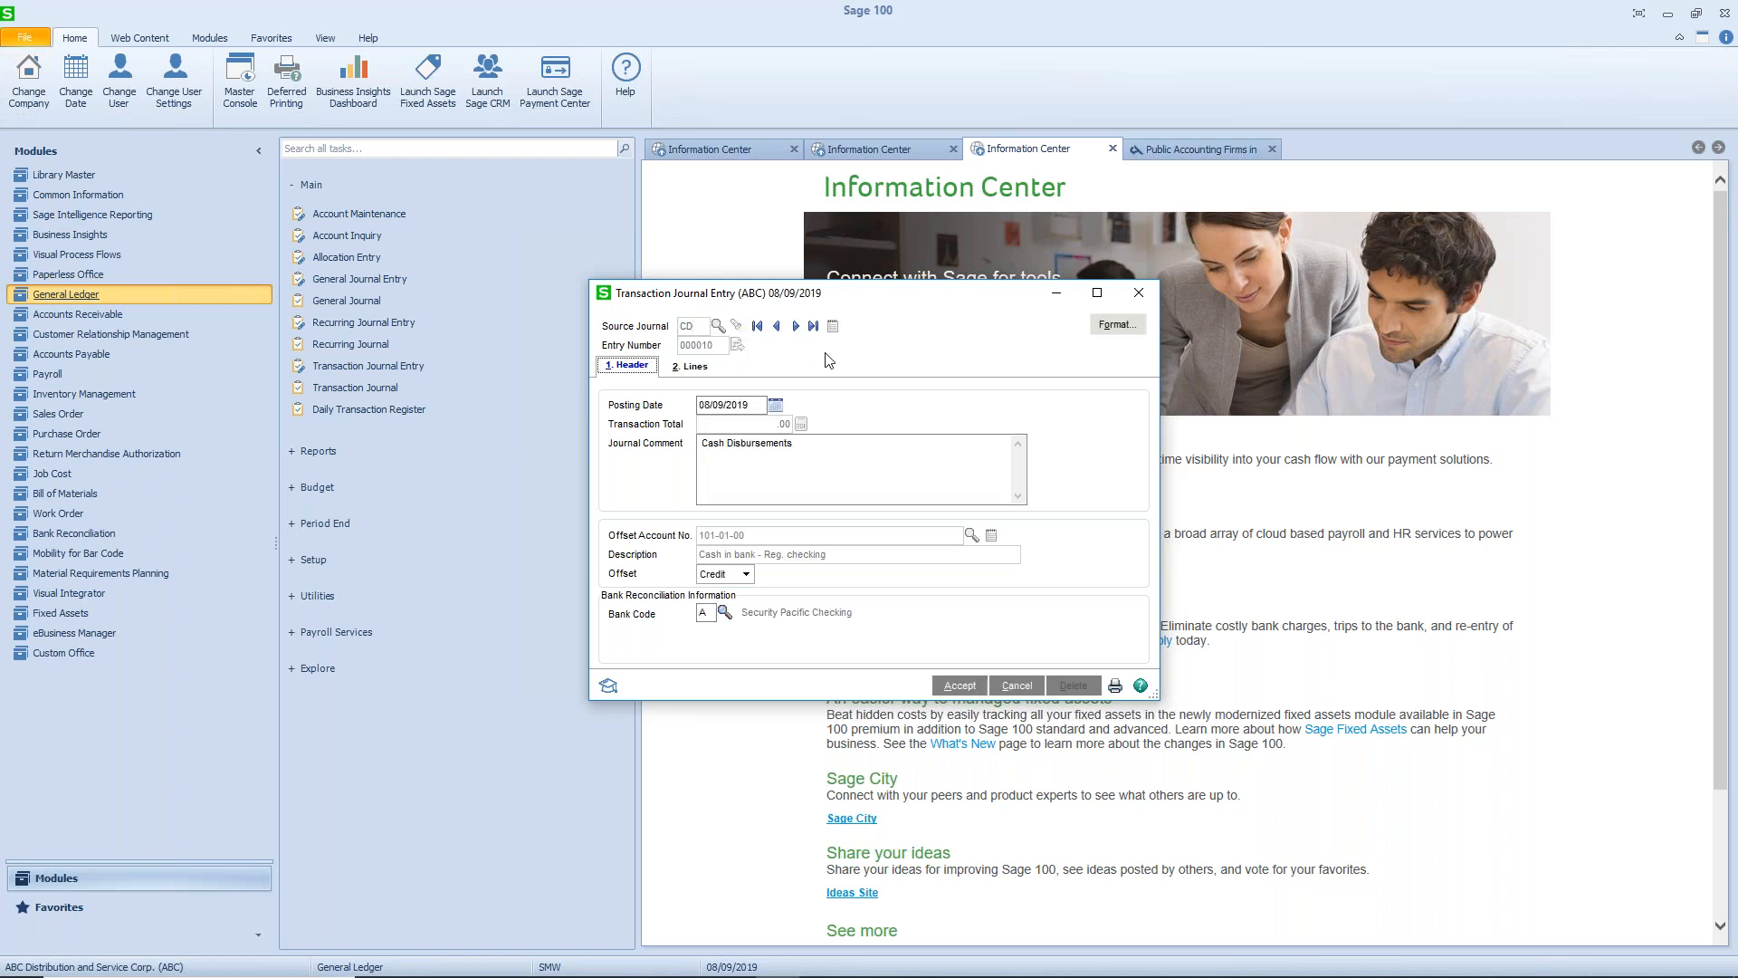
# - In the CD transaction journal format, choose Check Number as the line transaction type and accept the format
pyautogui.click(1108, 331)
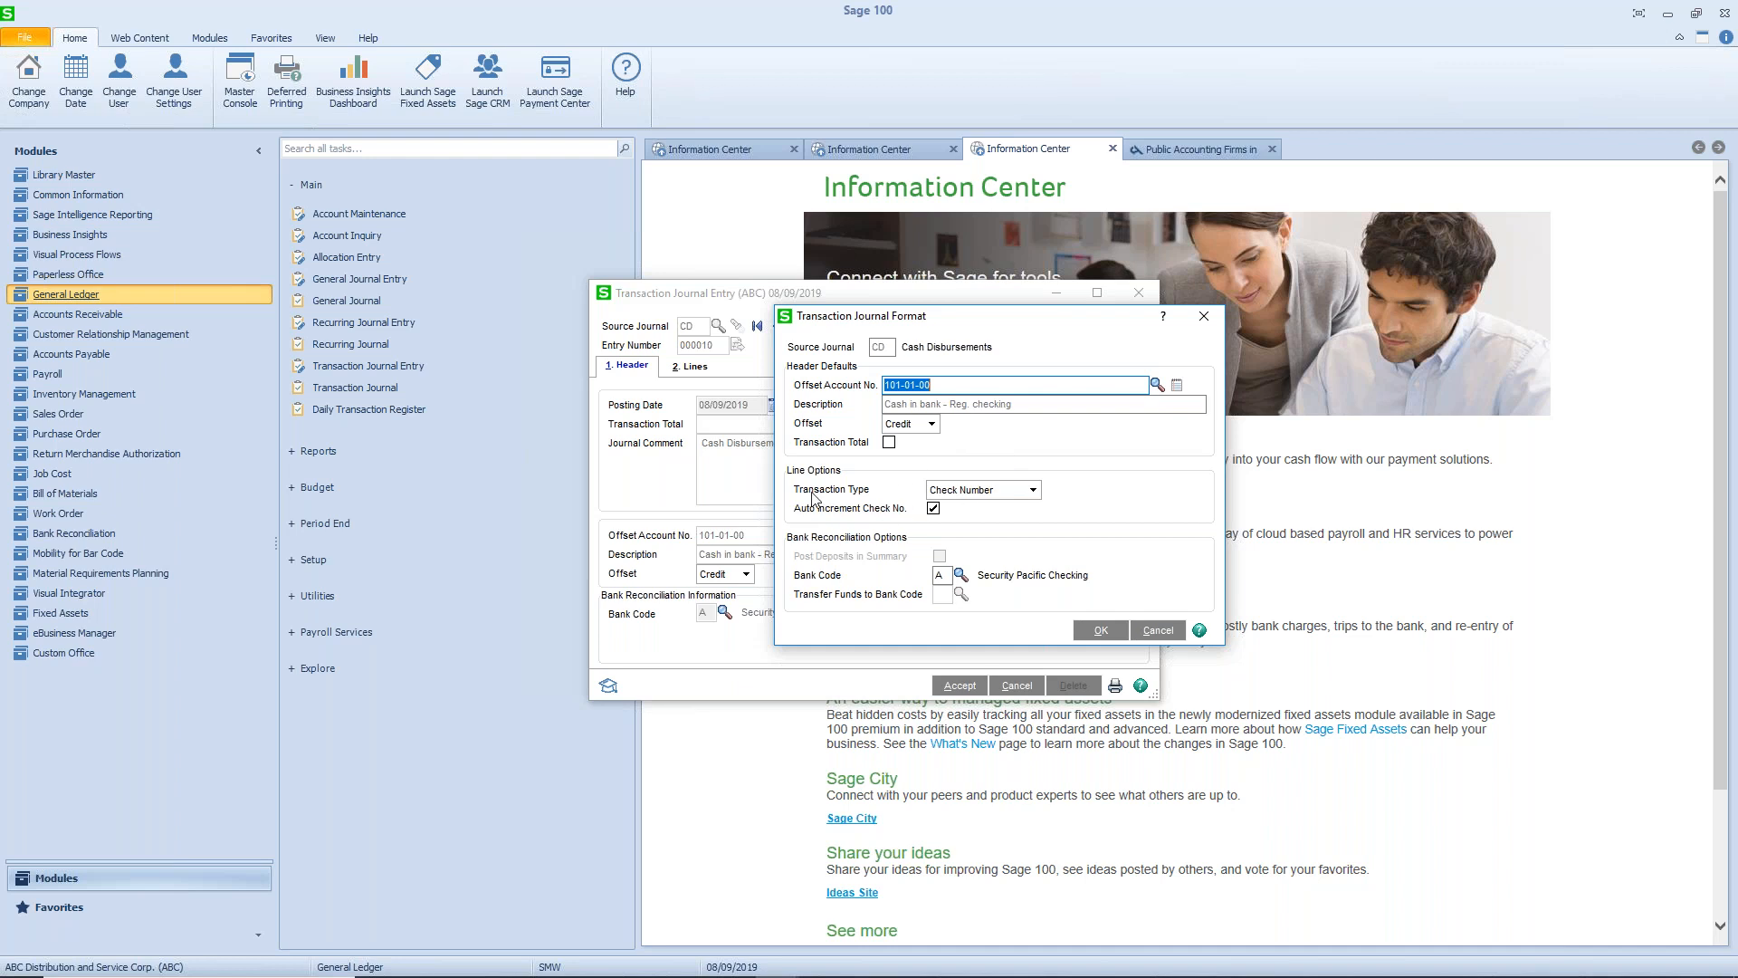
pyautogui.click(1034, 491)
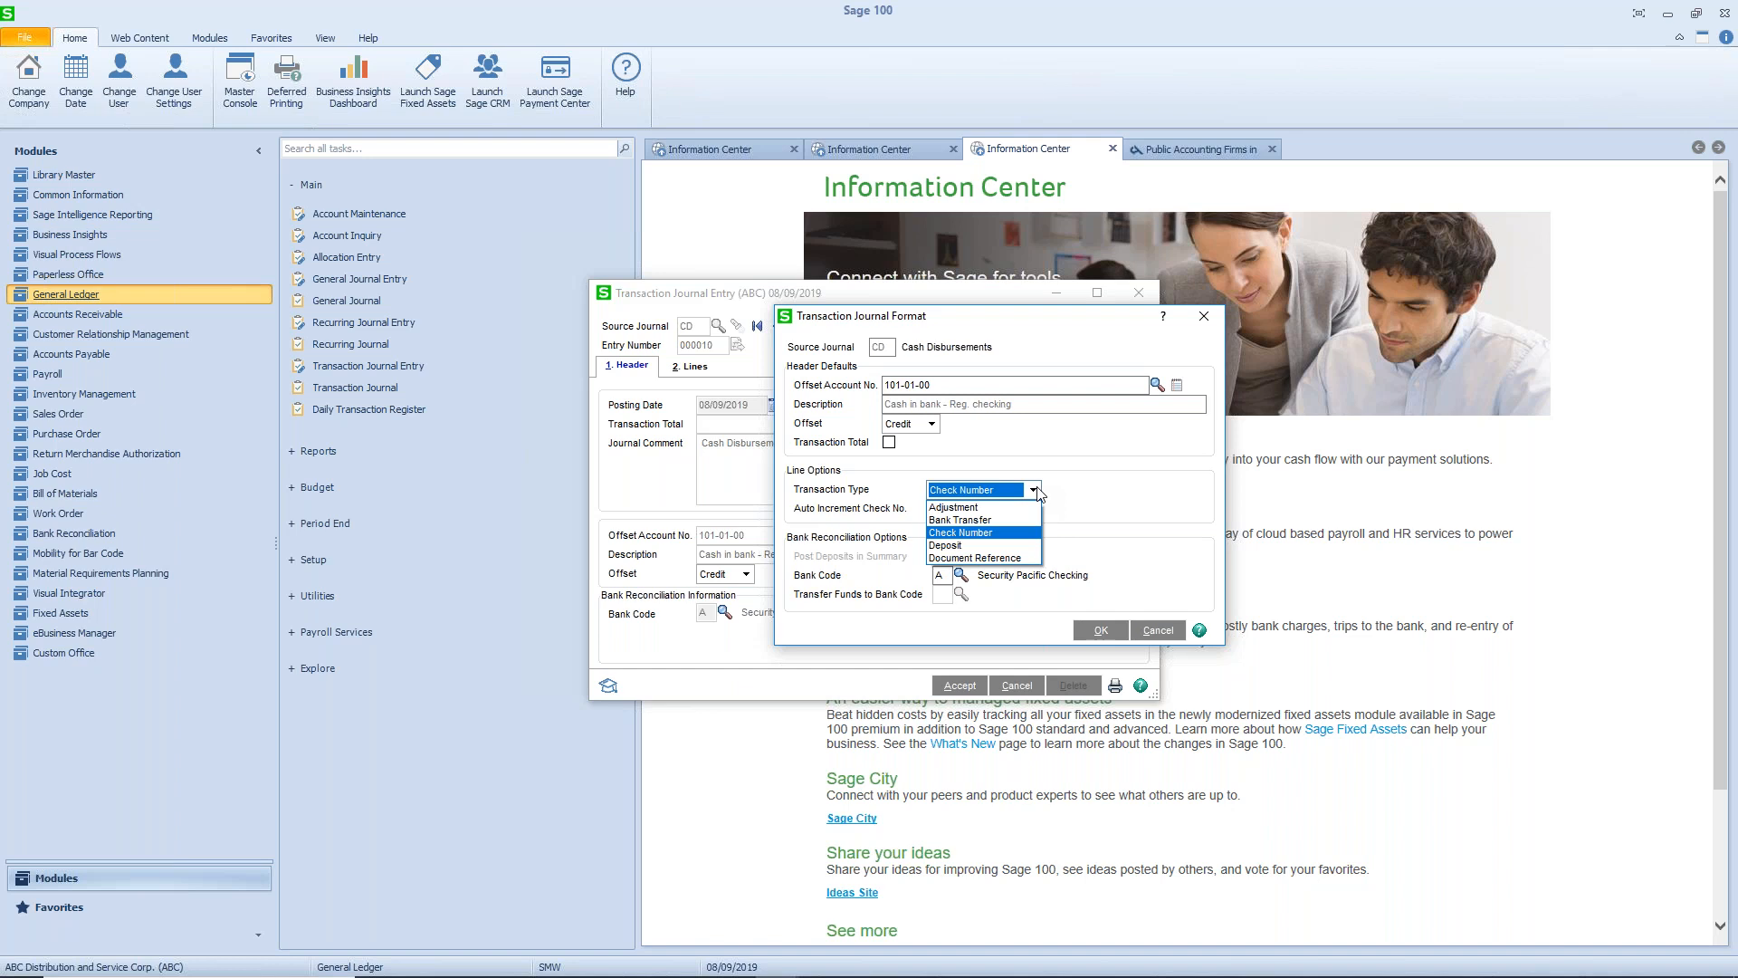
pyautogui.click(1022, 535)
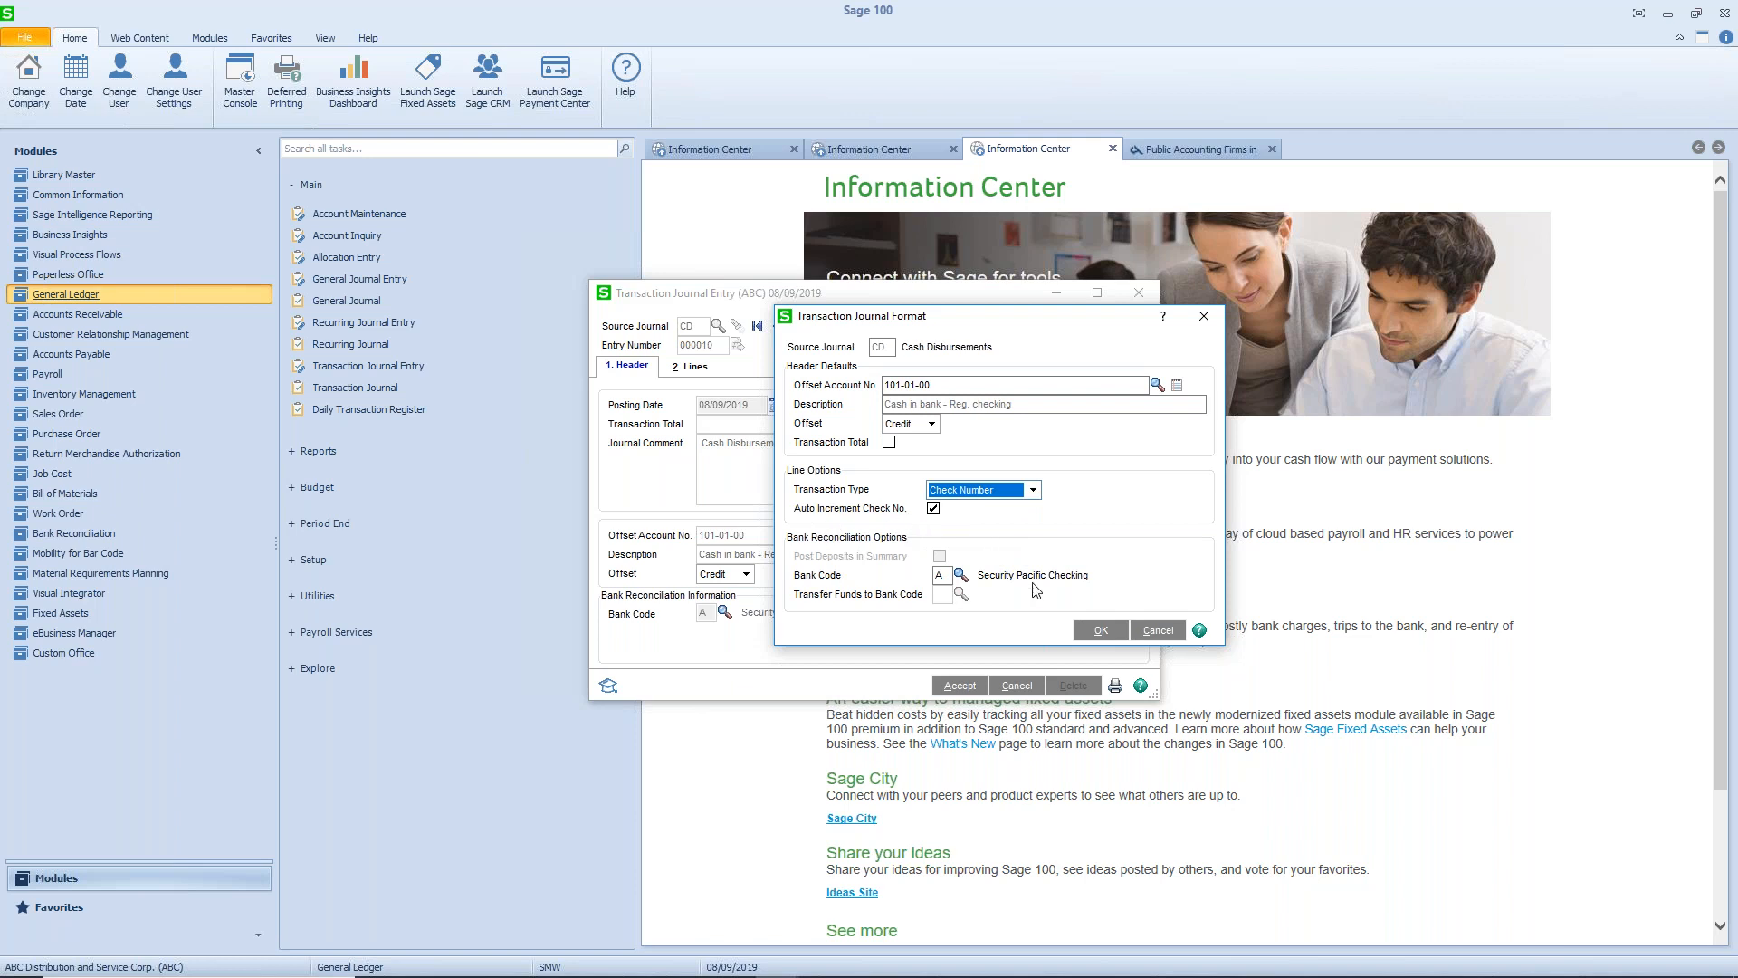
pyautogui.click(1101, 632)
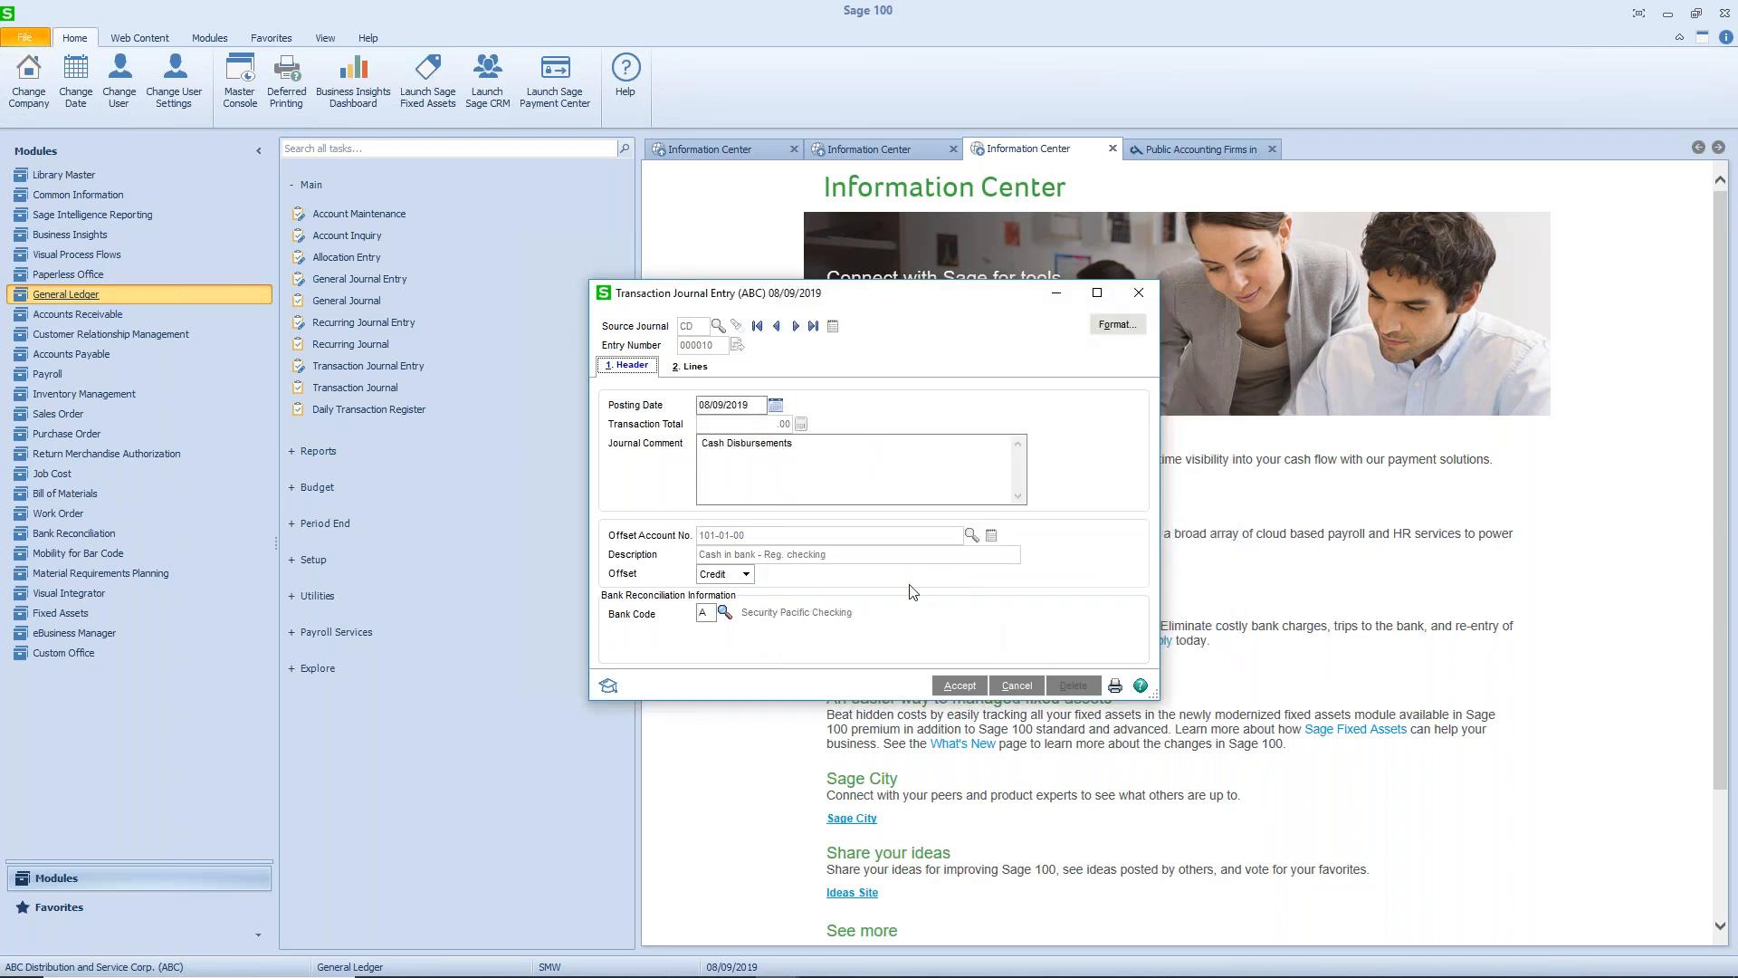
# - Set the posting date of the cash disbursements entry to 05/31/2019
pyautogui.click(756, 404)
pyautogui.write('5/31/2019')
pyautogui.press('Tab')
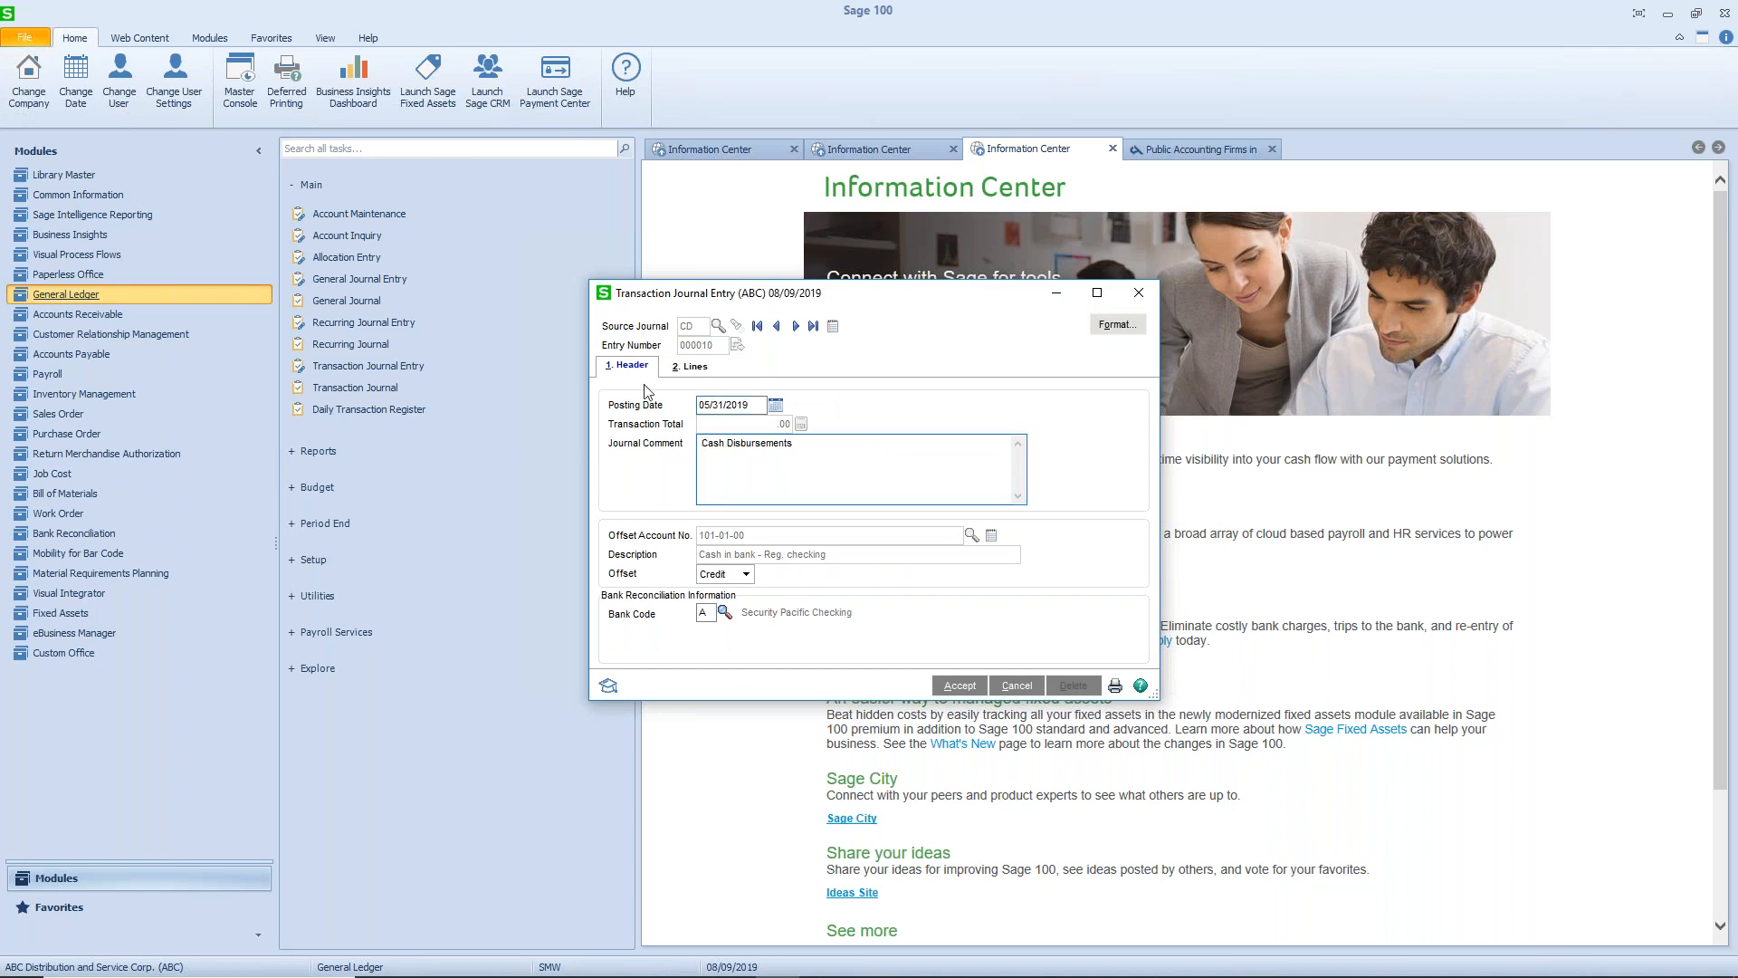
# - Enter the first disbursement line with check number 044754, account 530-10-03 and an amount of 150.00
pyautogui.click(688, 371)
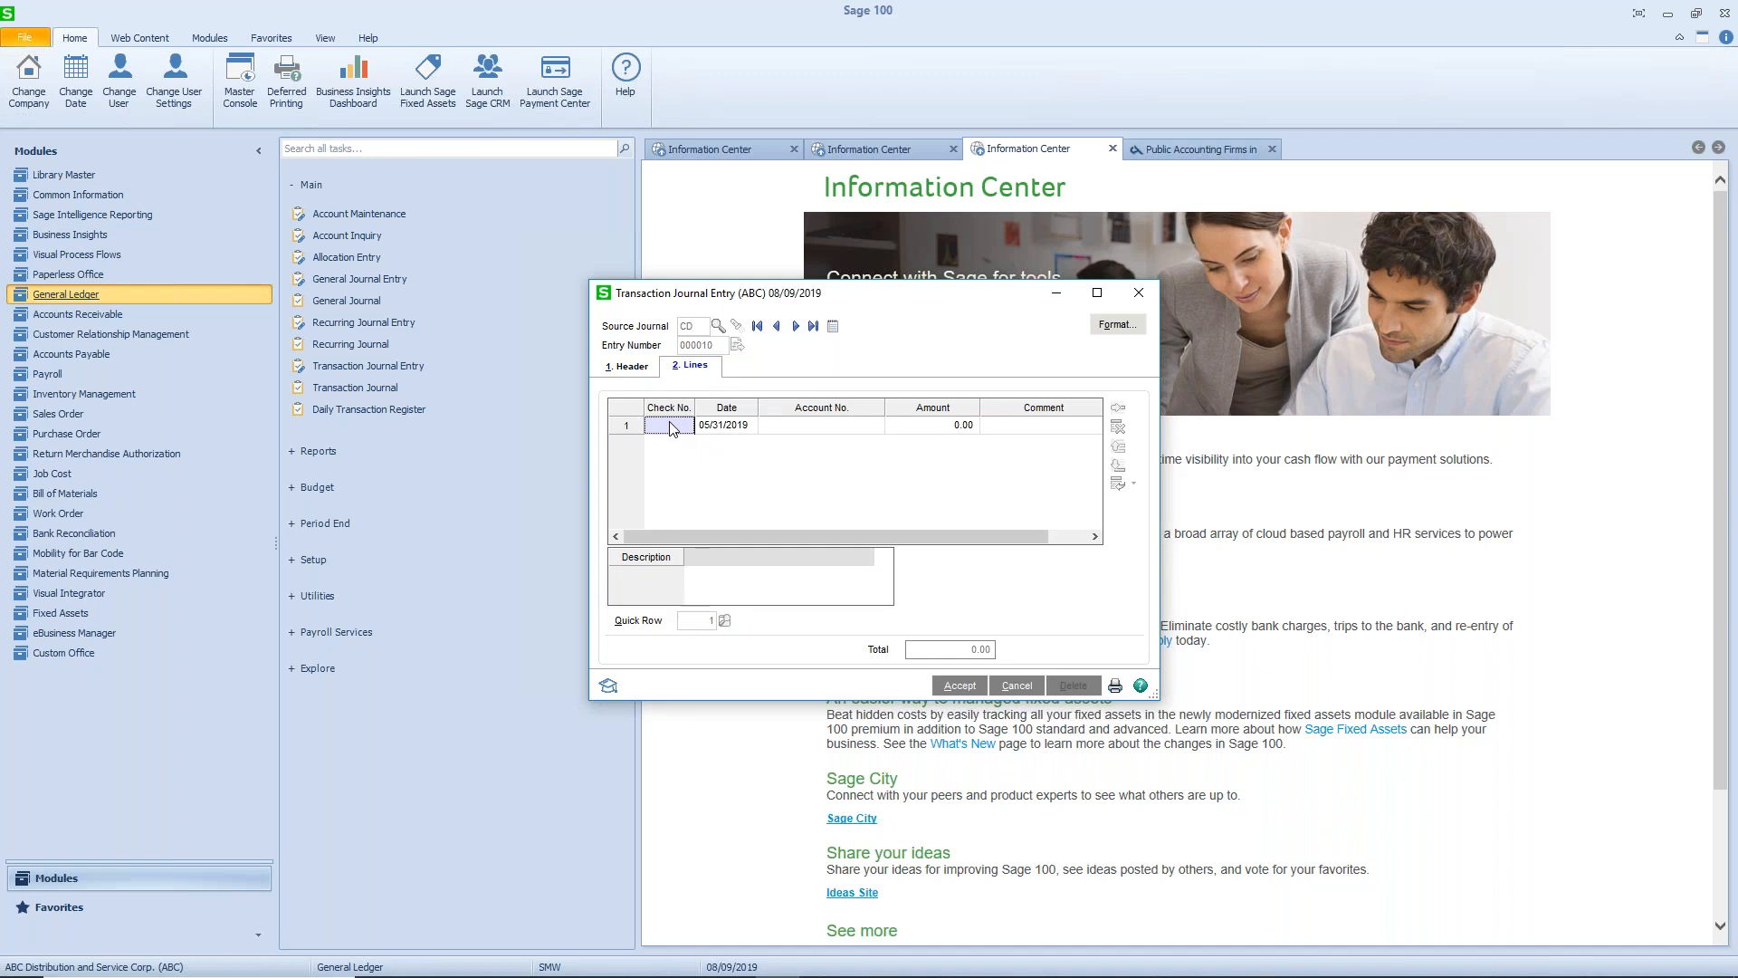
pyautogui.write('44754')
pyautogui.press('Tab')
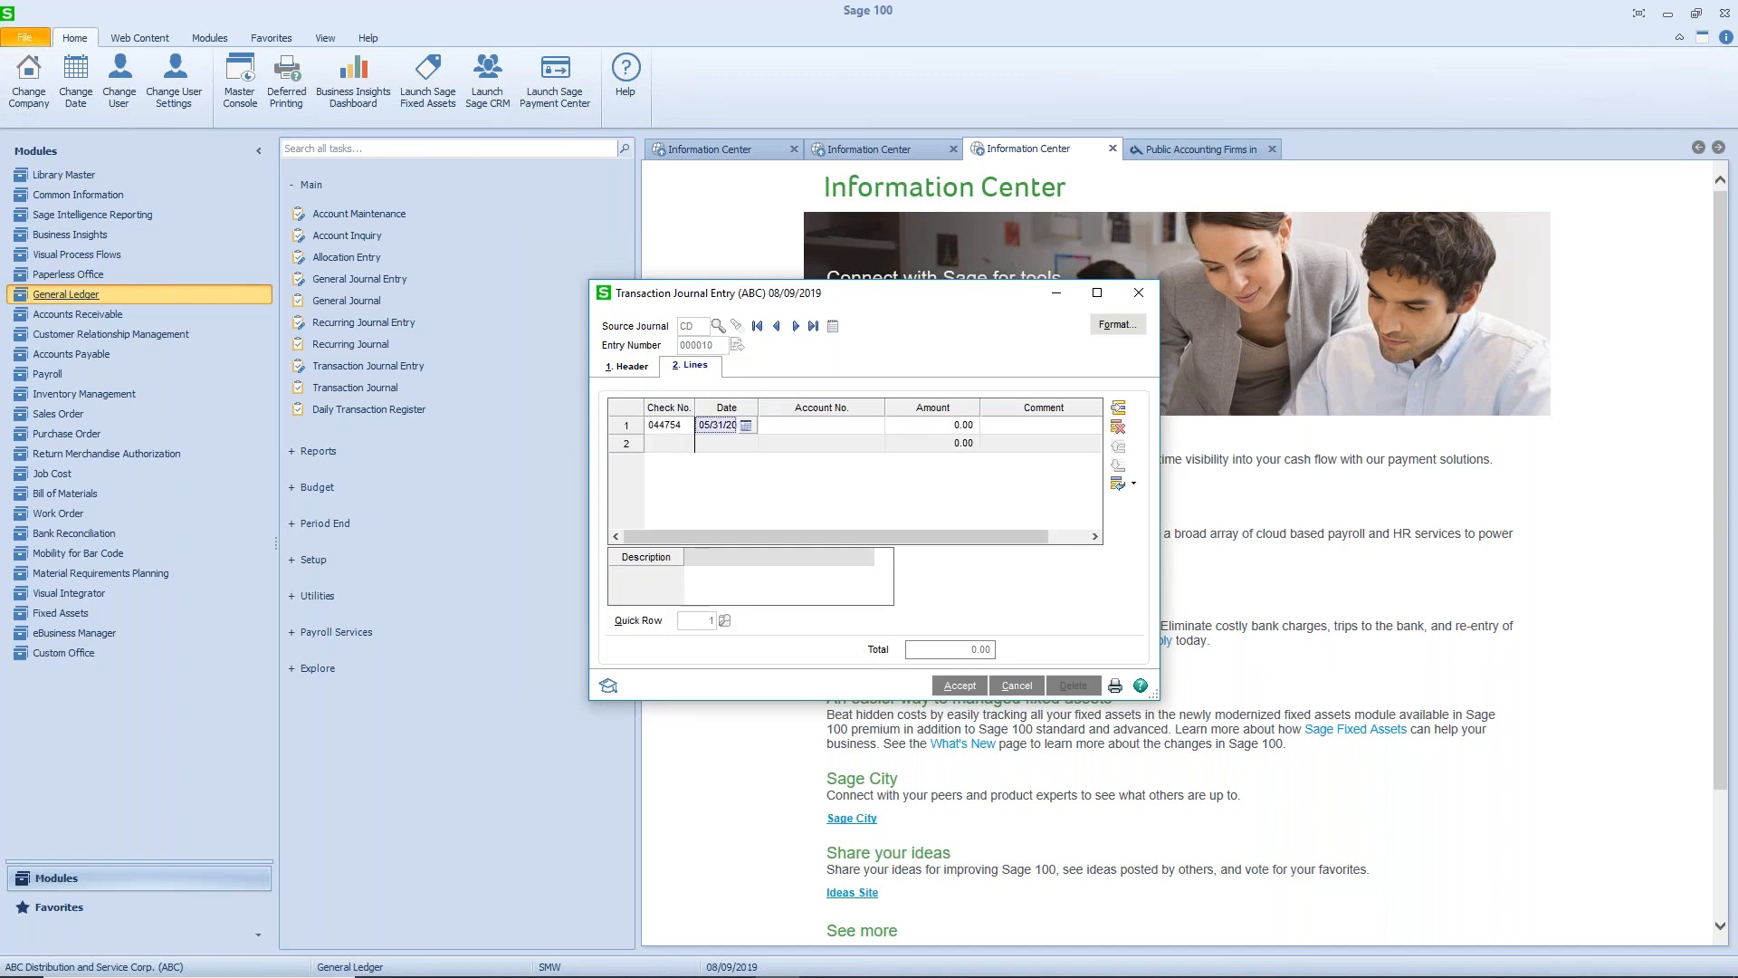
pyautogui.press('Tab')
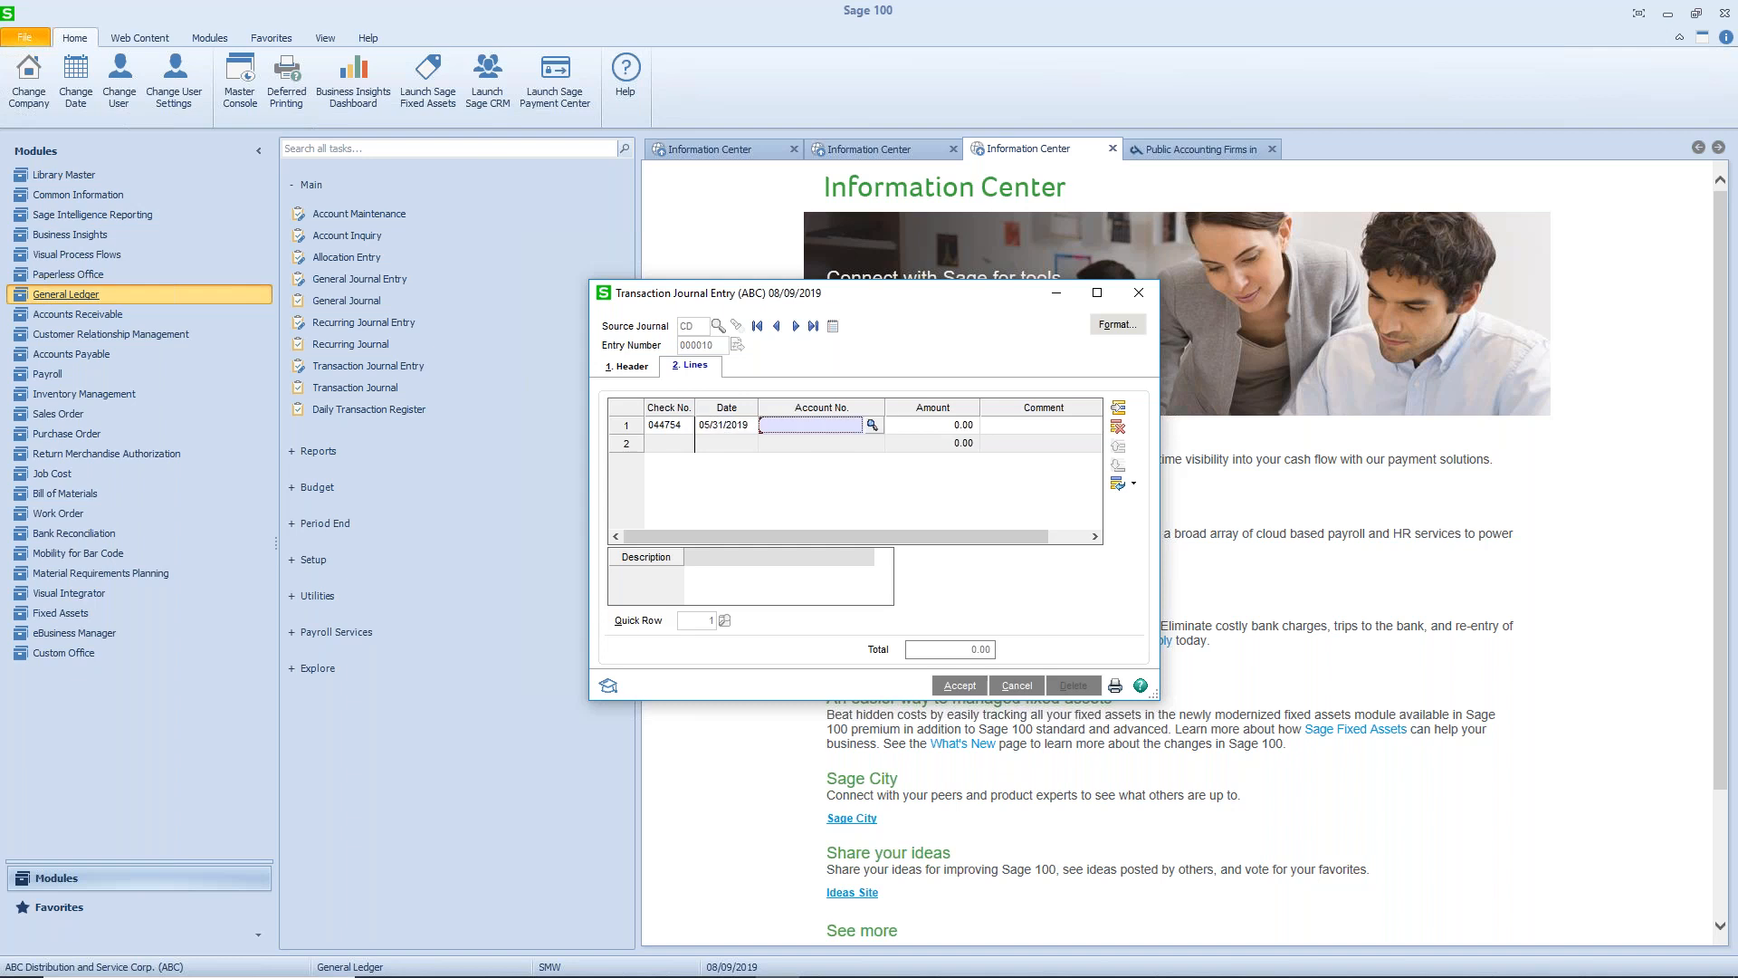
pyautogui.write('530-10-03')
pyautogui.press('Tab')
pyautogui.write('0.015000')
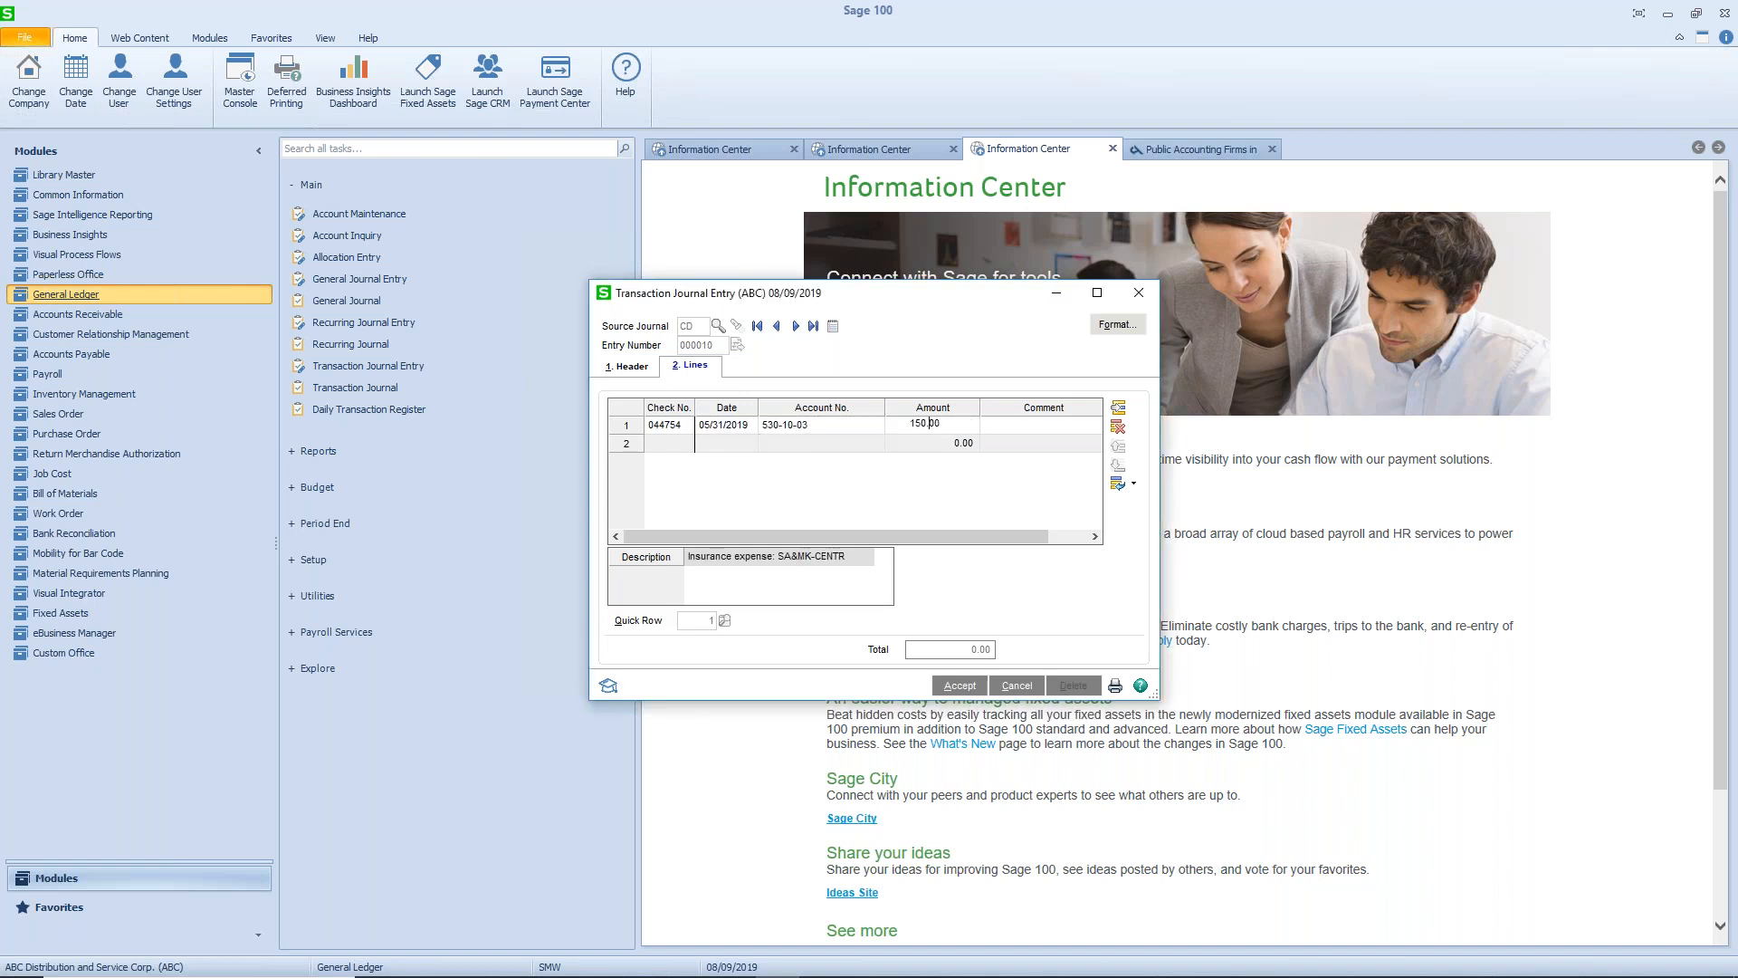
pyautogui.press('Tab')
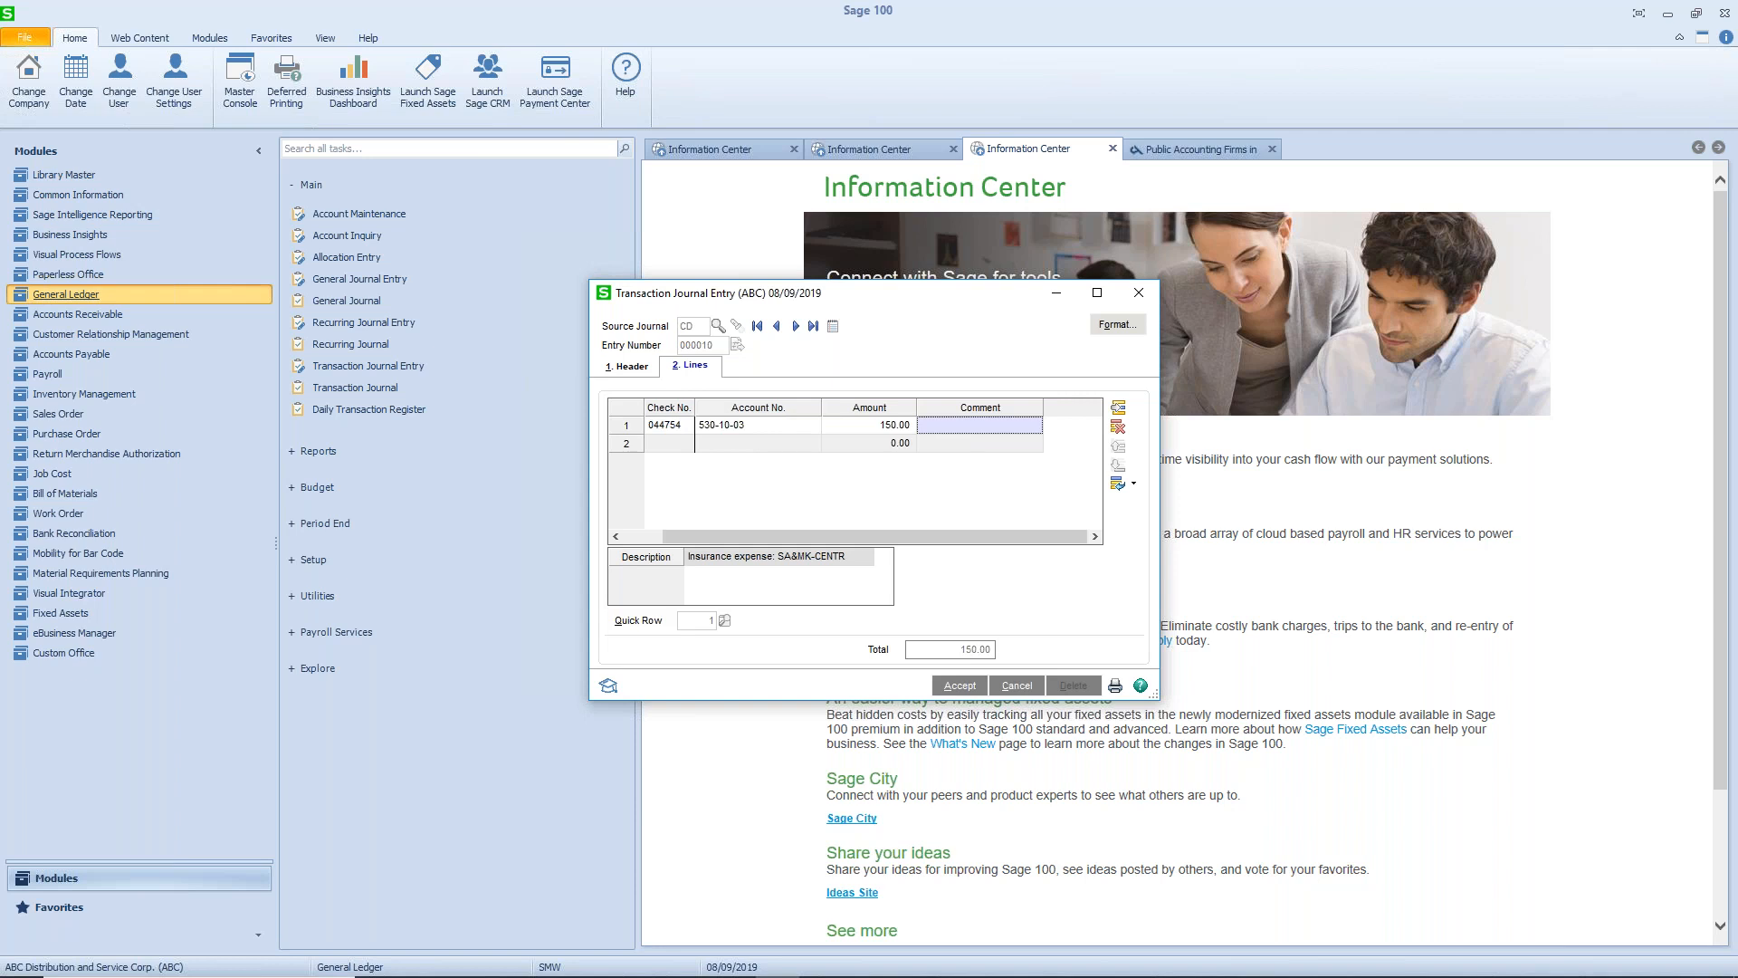
pyautogui.press('Tab')
# - Fill the second disbursement line with account 530-20-03 and an amount of 275.00, keeping the default check number and date
pyautogui.press('Tab')
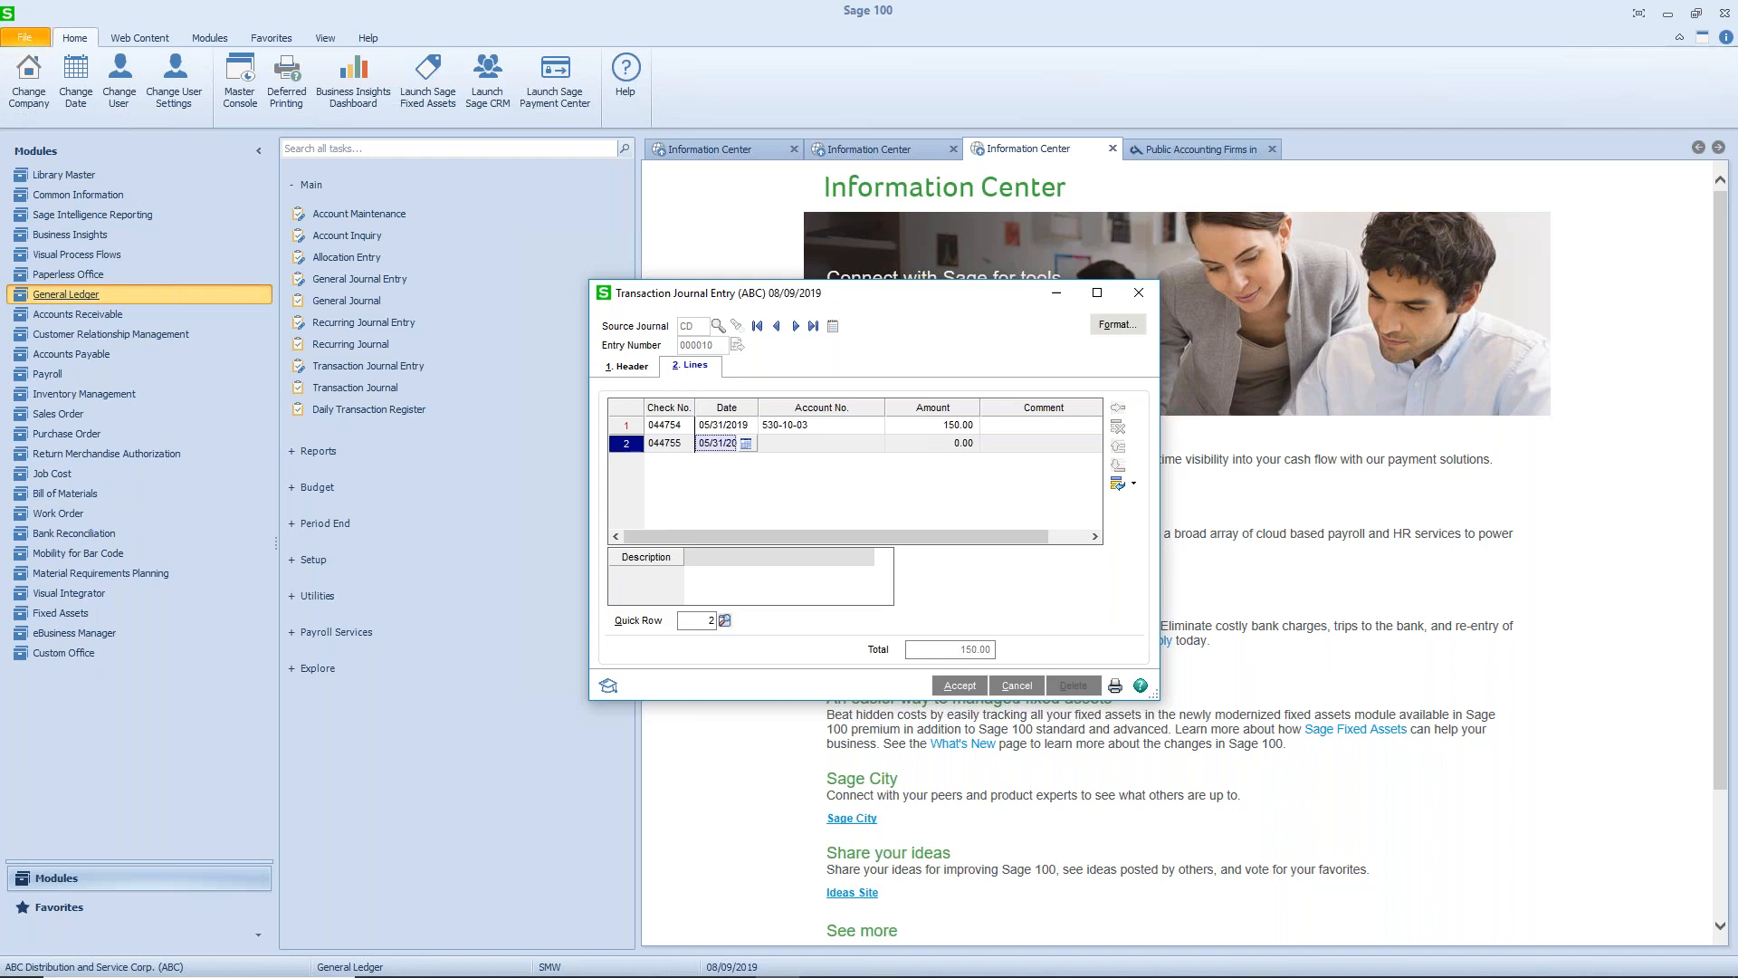
pyautogui.press('Tab')
pyautogui.write('53')
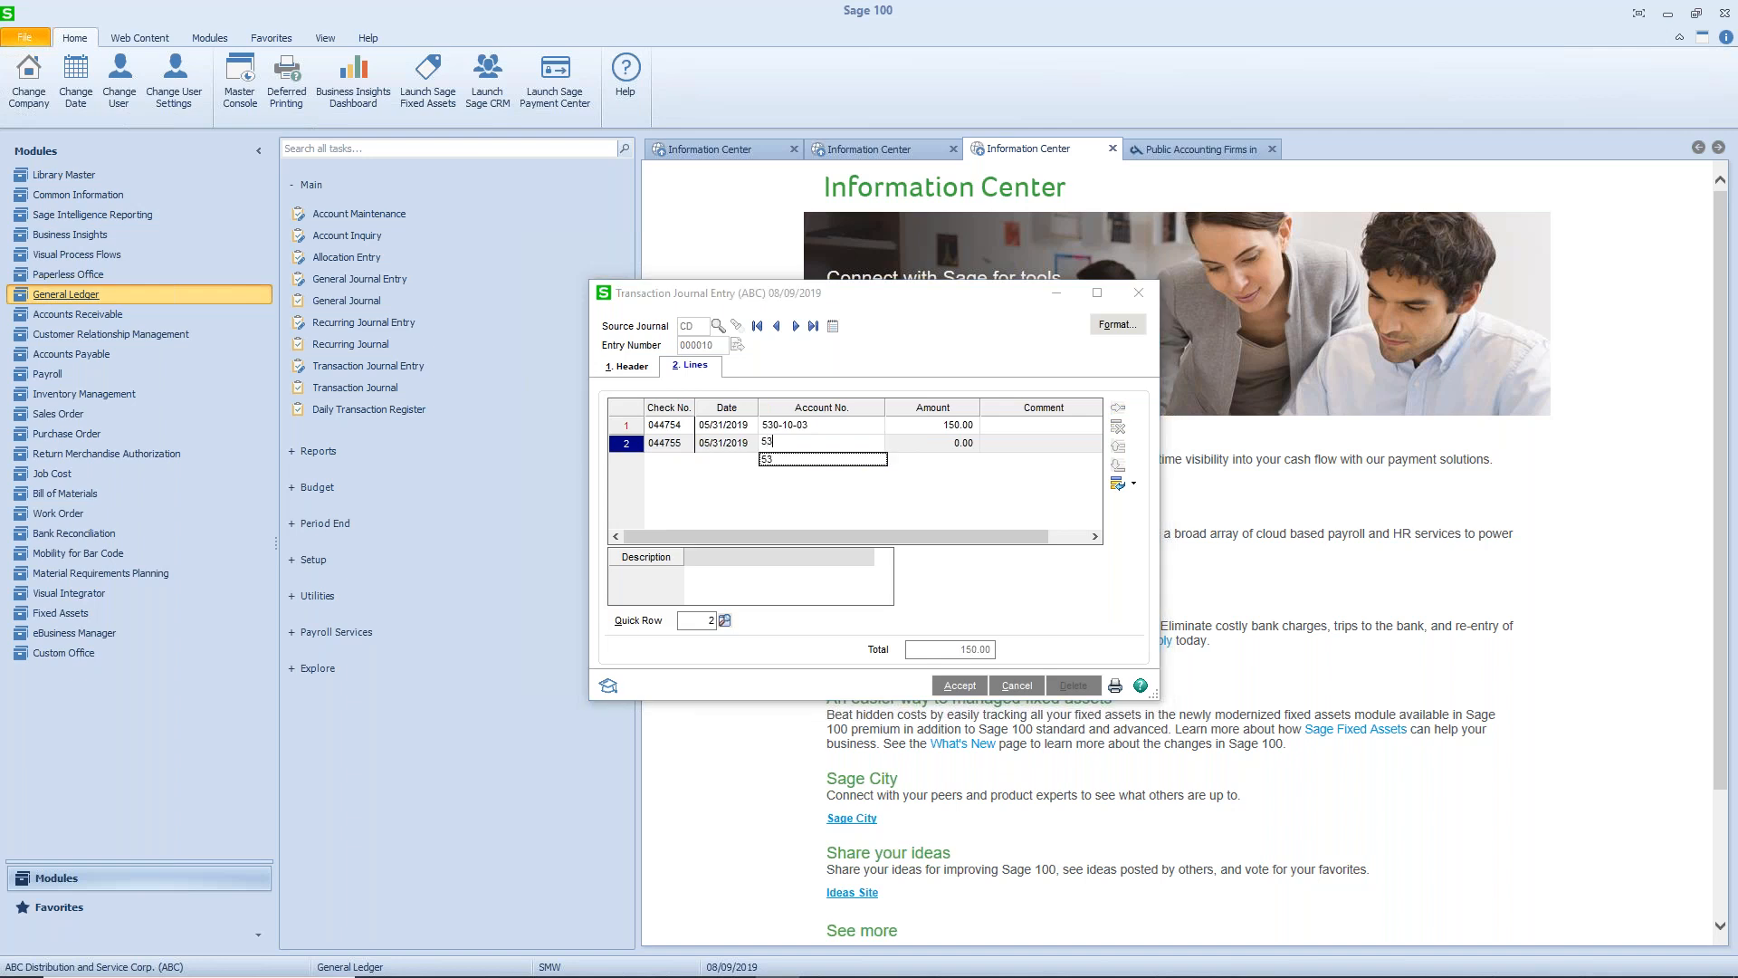
pyautogui.write('0-20-03')
pyautogui.press('Tab')
pyautogui.write('275')
pyautogui.press('Tab')
pyautogui.press('Tab')
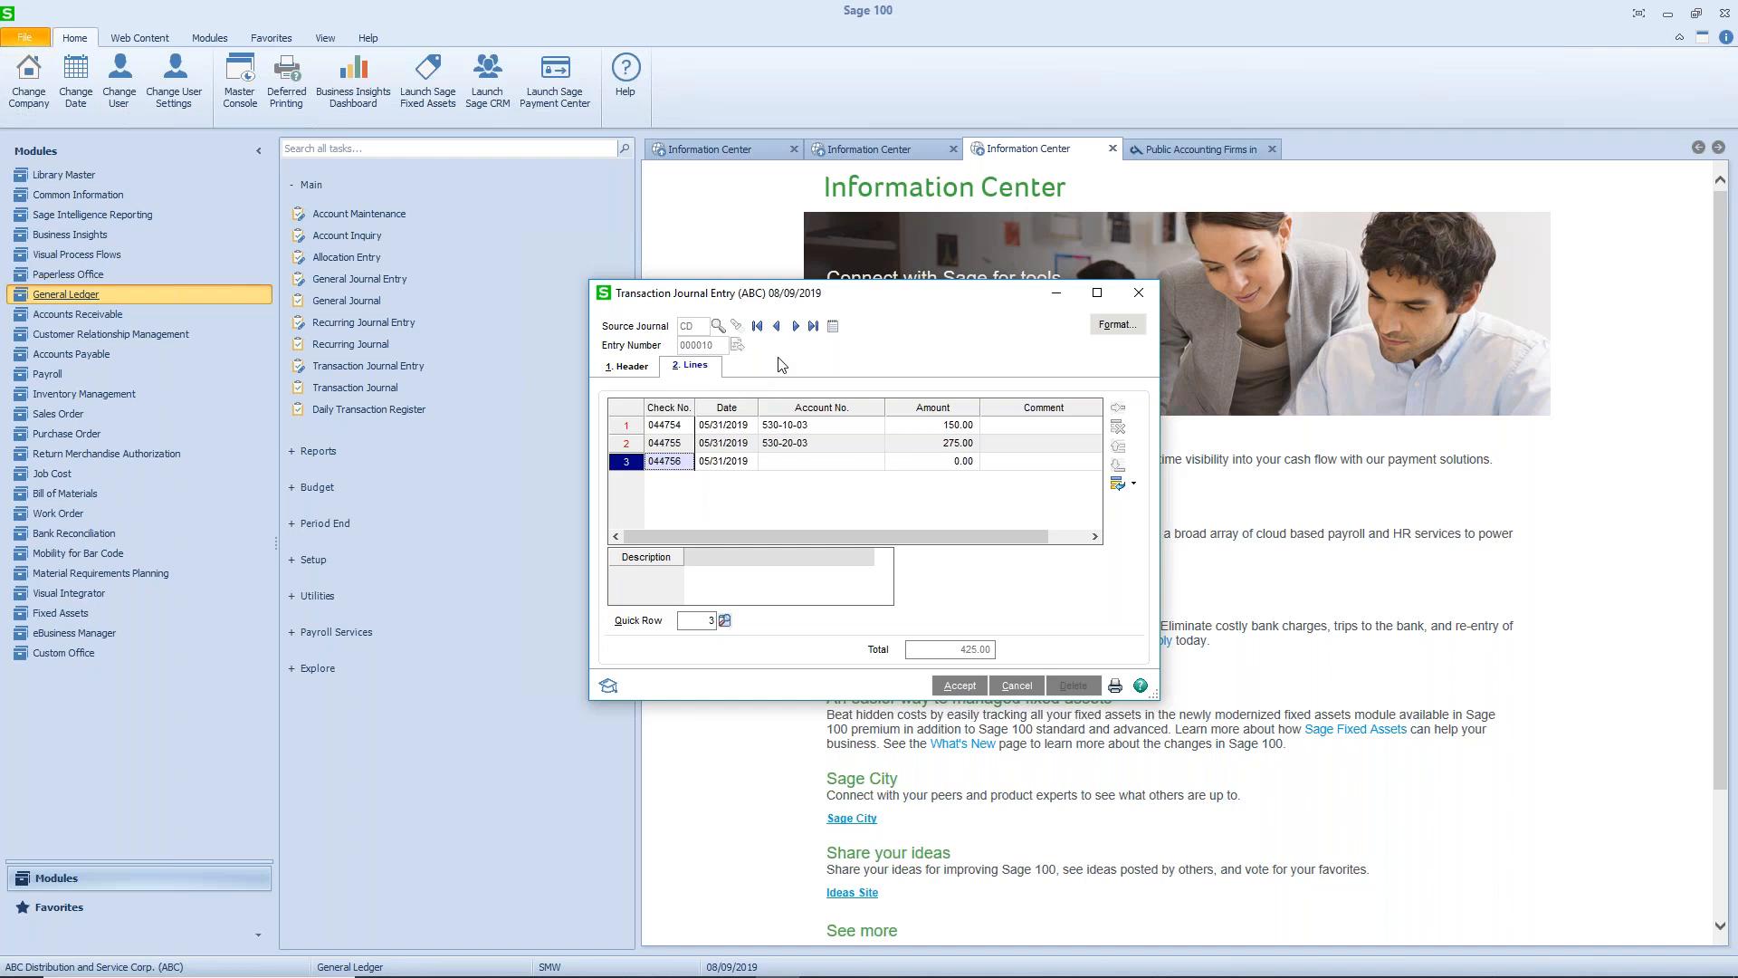
# - Fill the third disbursement line with account 530-30-03 and an amount of 200.00
pyautogui.press('Tab')
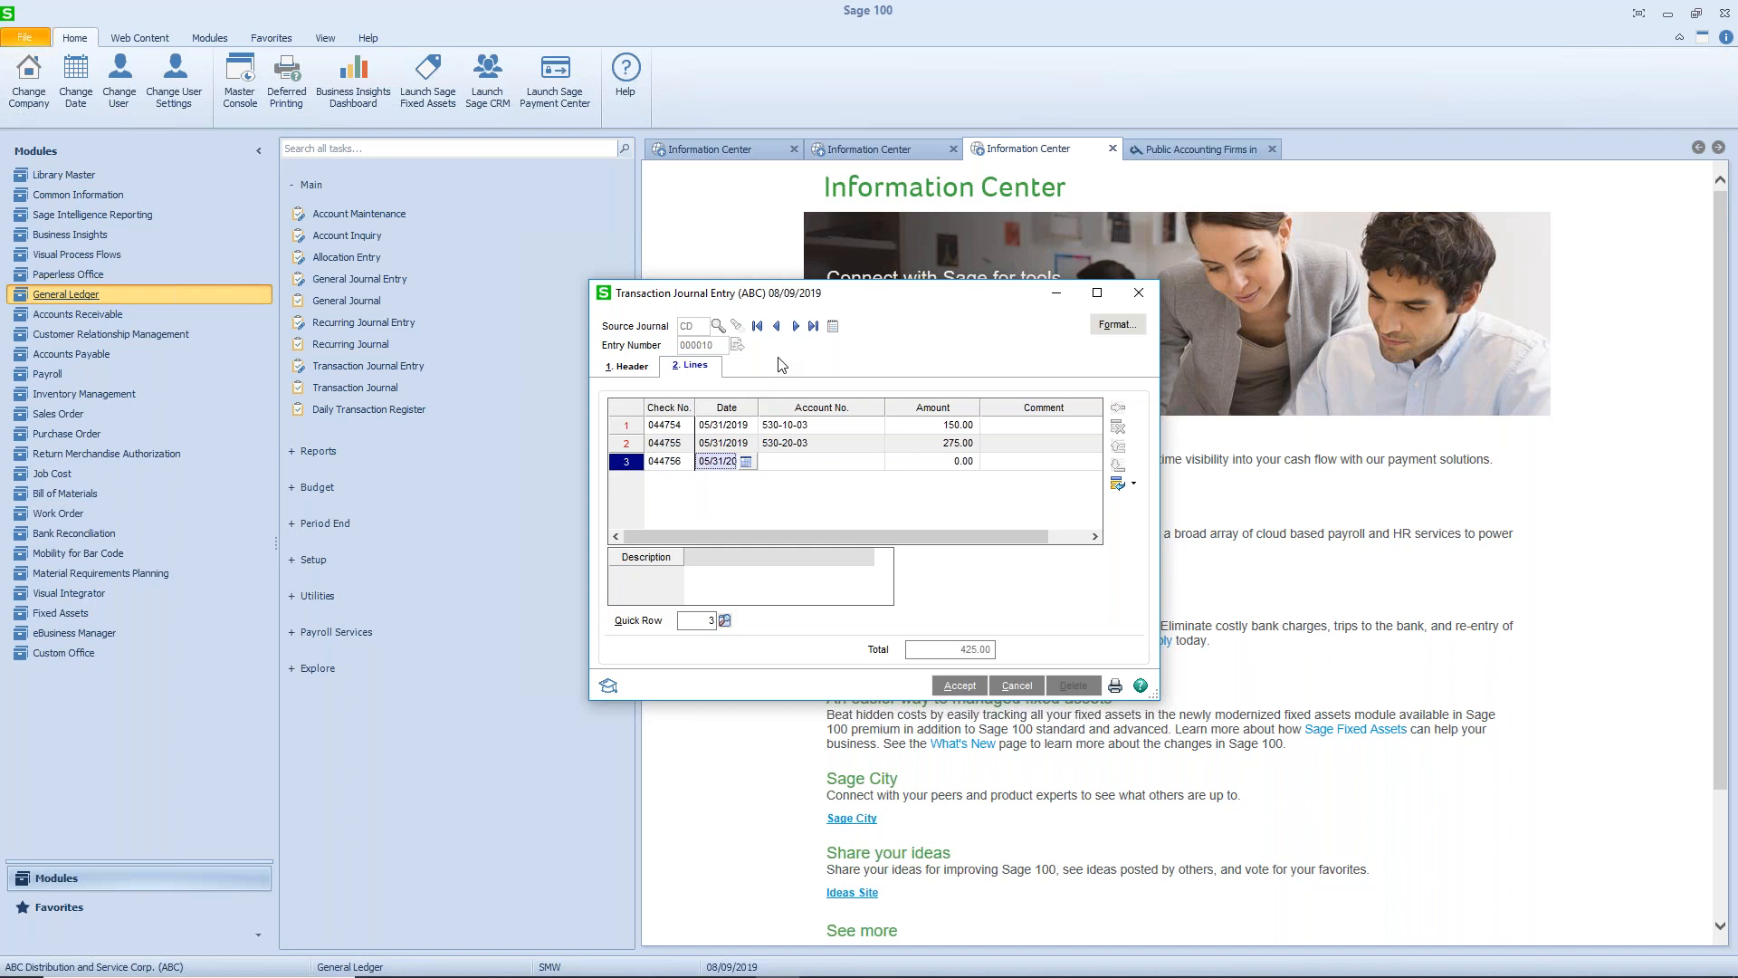
pyautogui.press('Tab')
pyautogui.write('530.30')
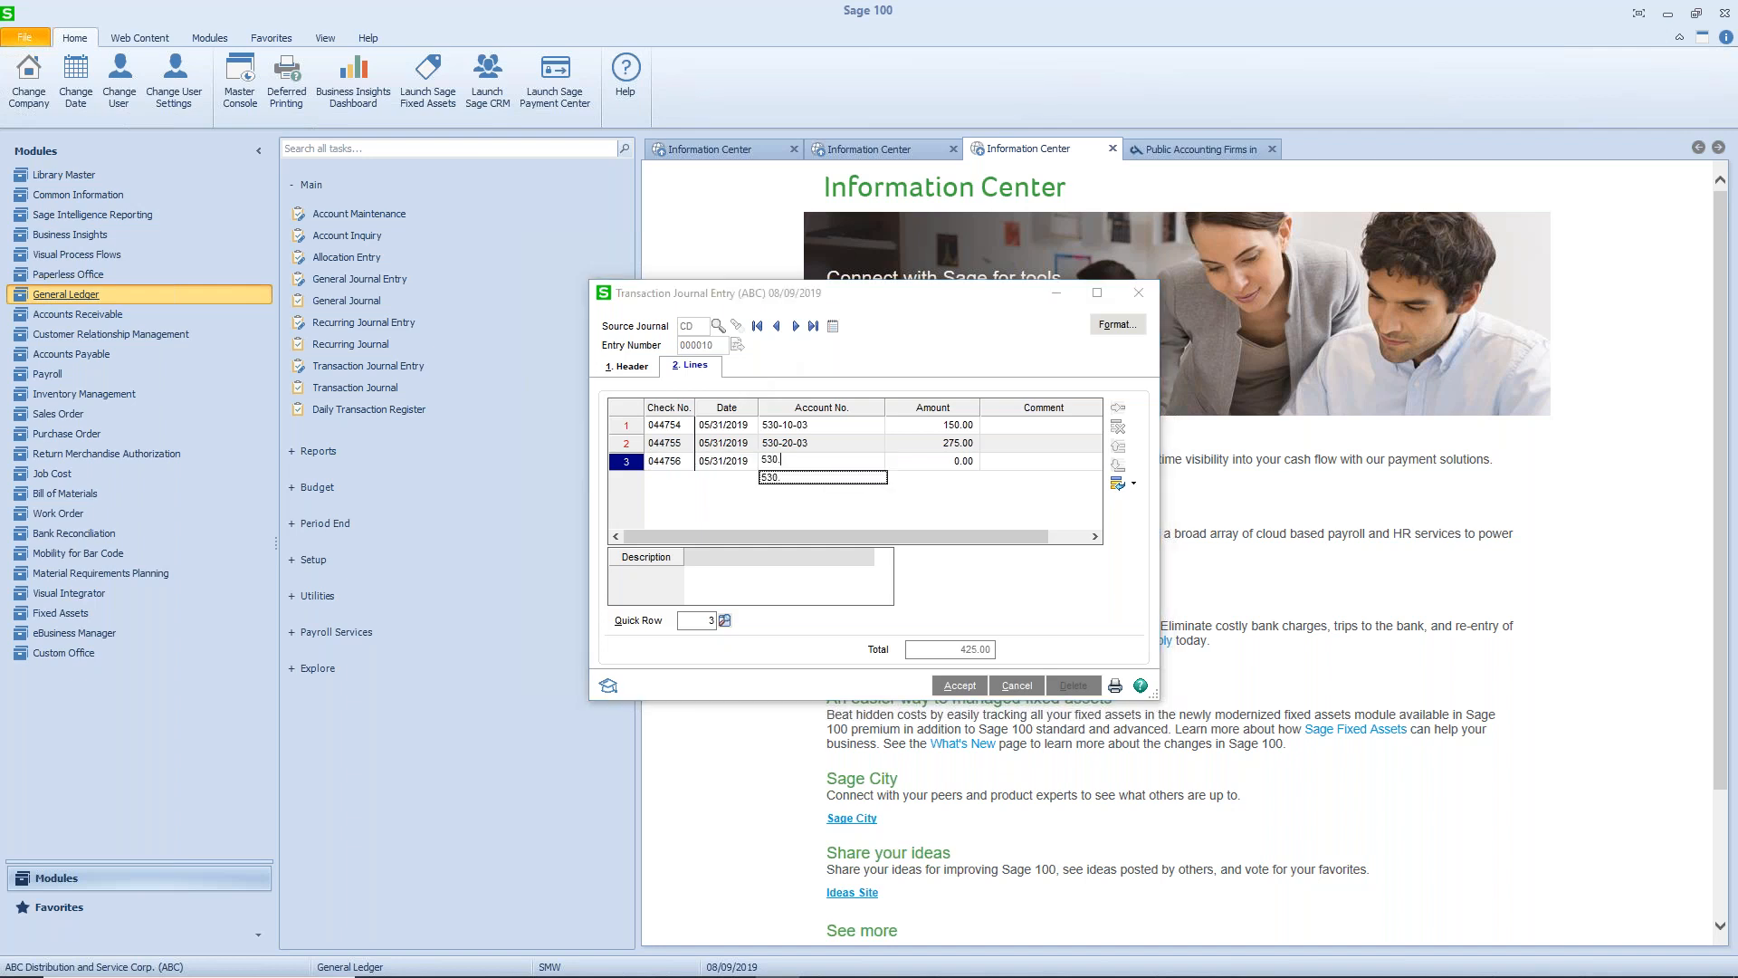
pyautogui.press('BackSpace')
pyautogui.write('3003')
pyautogui.press('Tab')
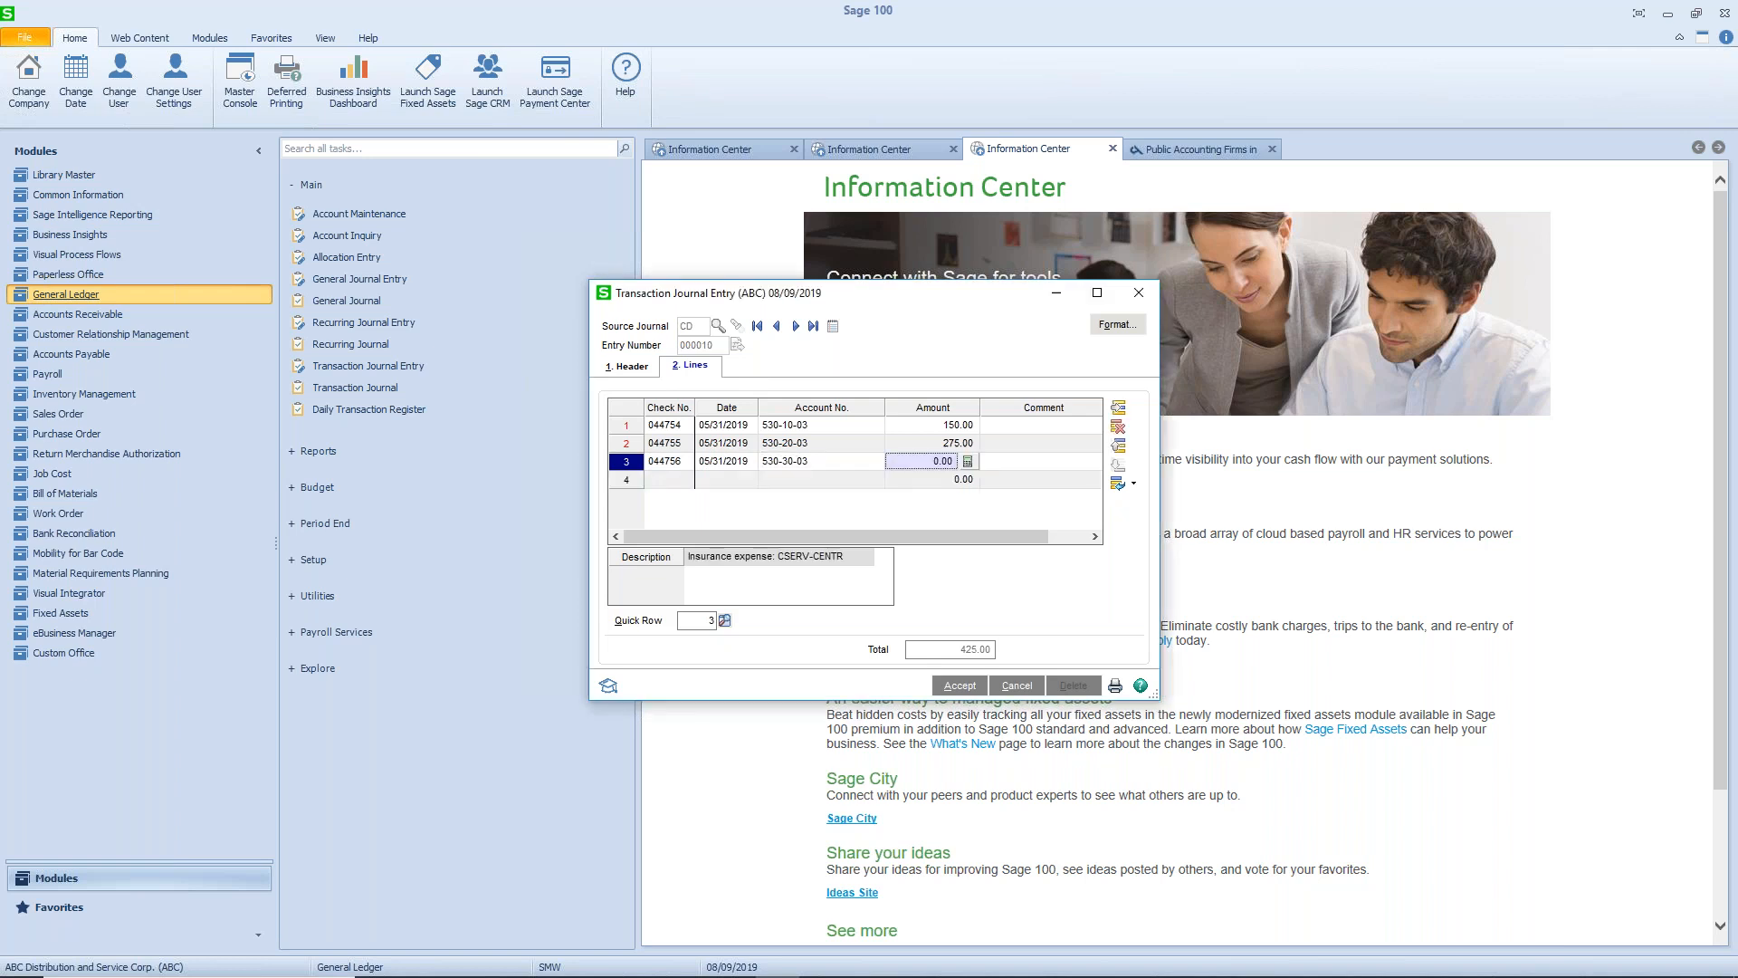
pyautogui.write('0.0200.')
pyautogui.press('Tab')
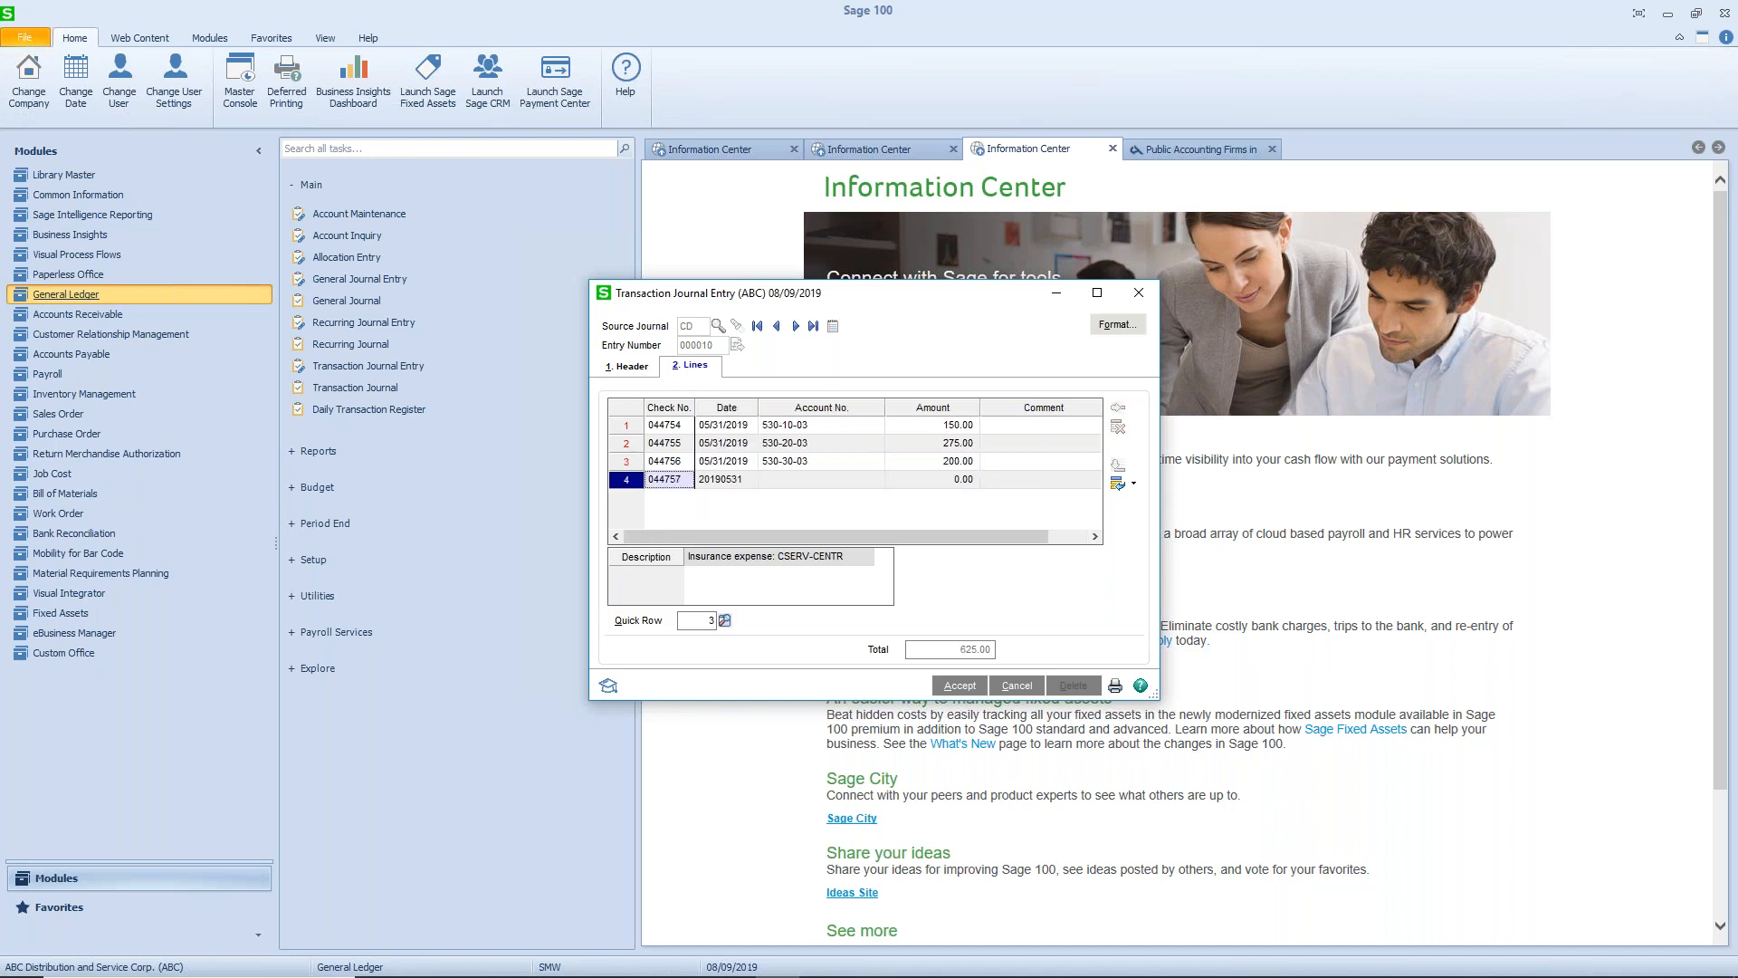
# - Fill the fourth disbursement line with account 530-60-03 and an amount of 225.00
pyautogui.press('Tab')
pyautogui.press('Tab')
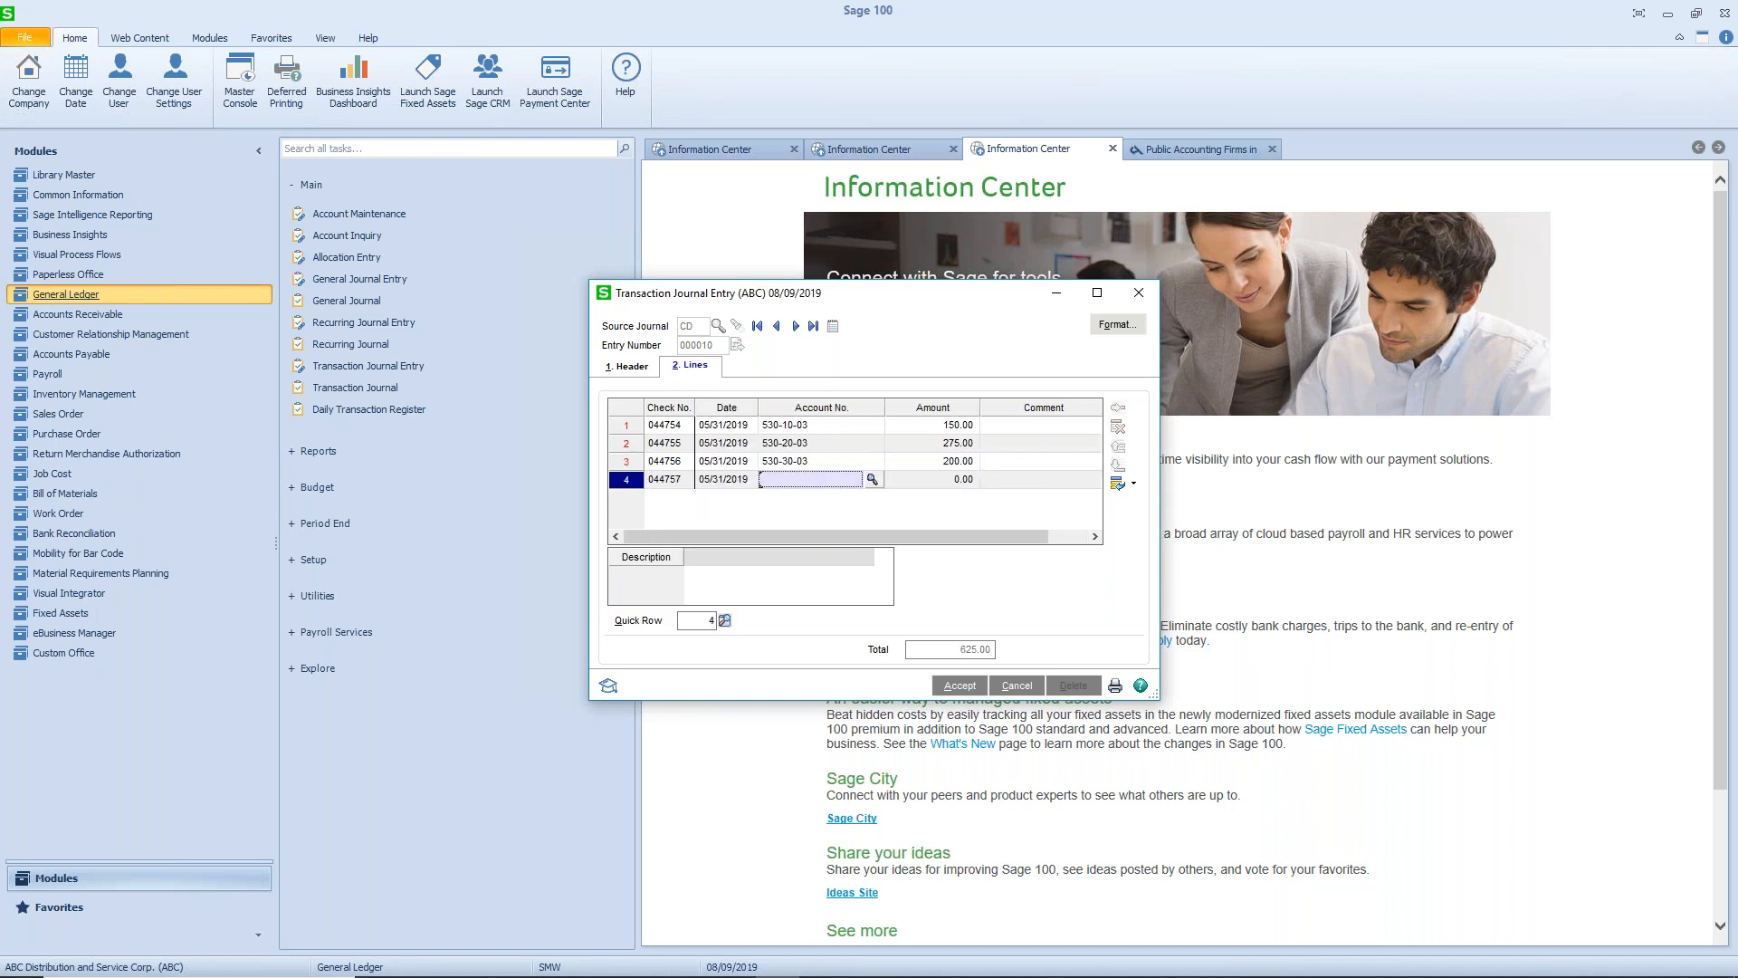
pyautogui.write('530')
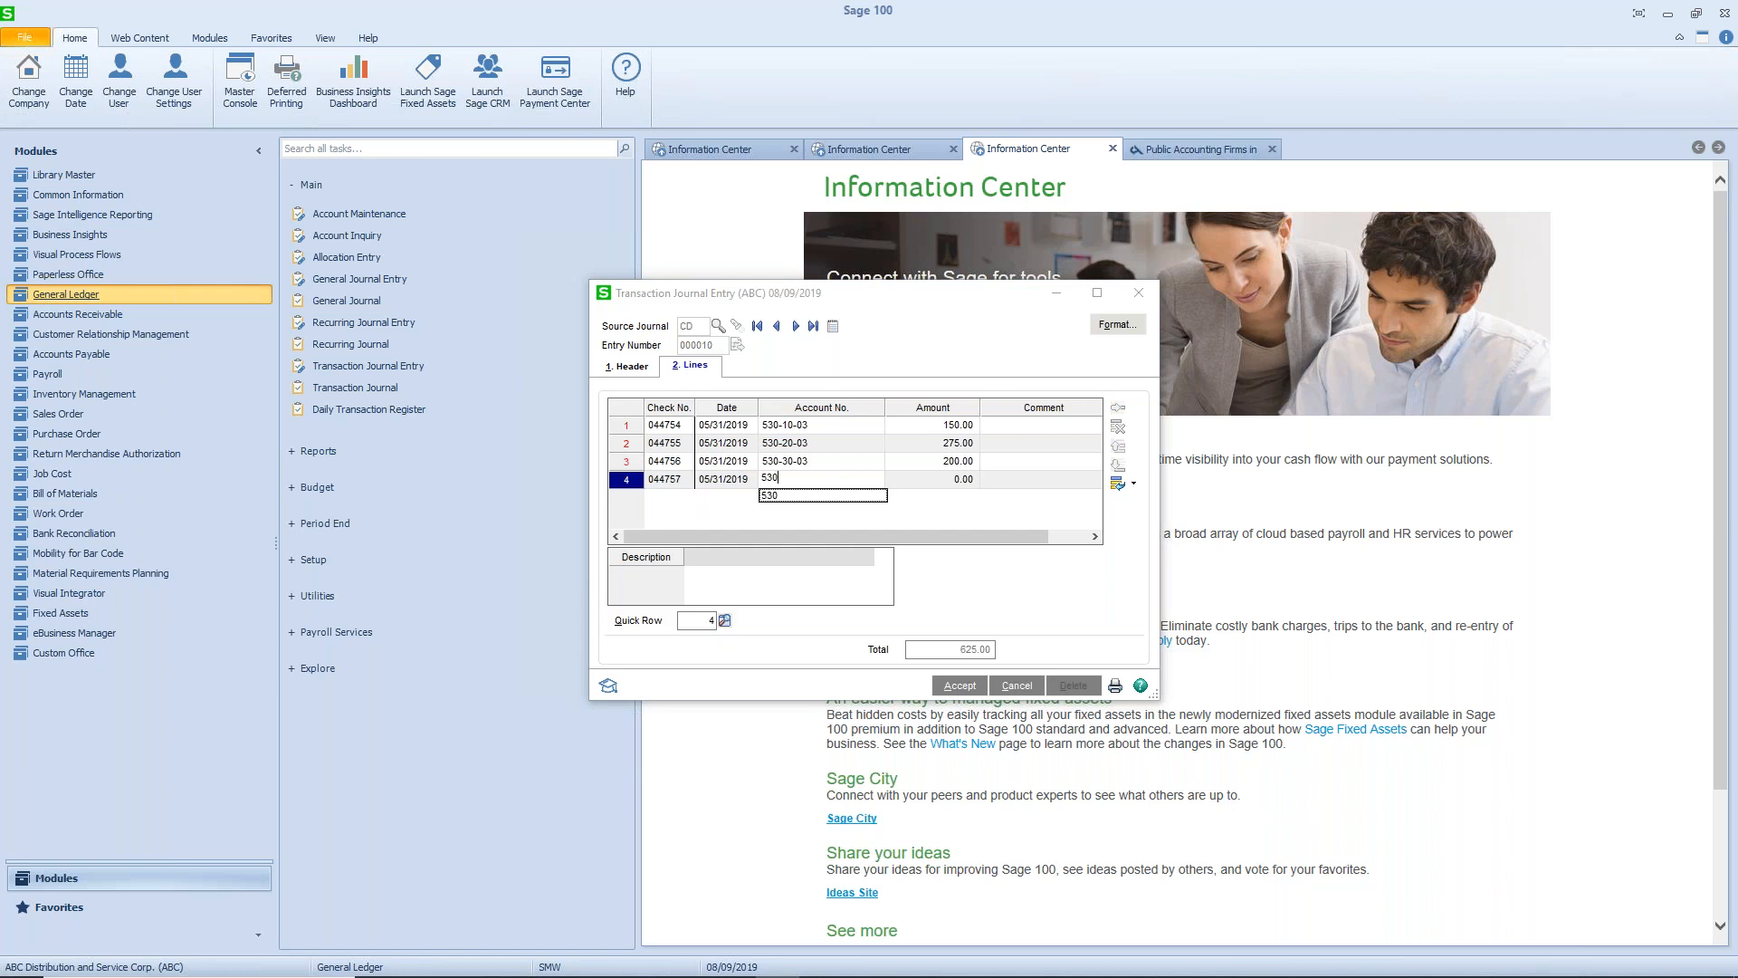
pyautogui.write('6003')
pyautogui.press('Tab')
pyautogui.write('225')
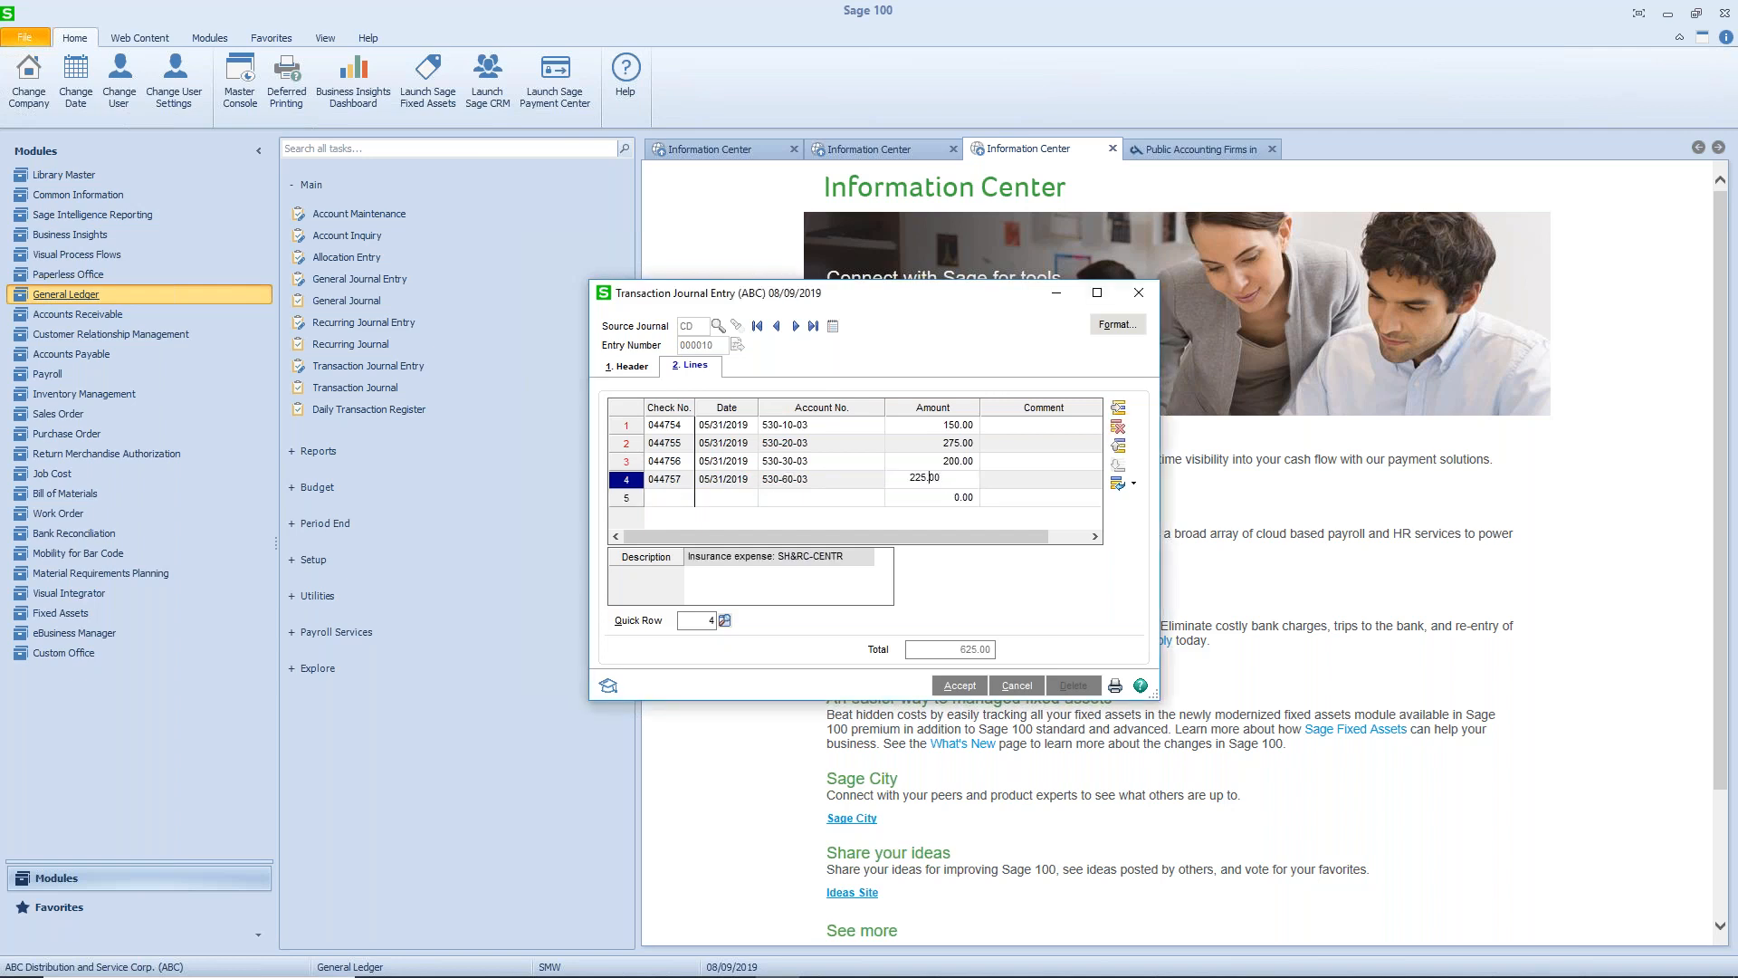
pyautogui.press('Return')
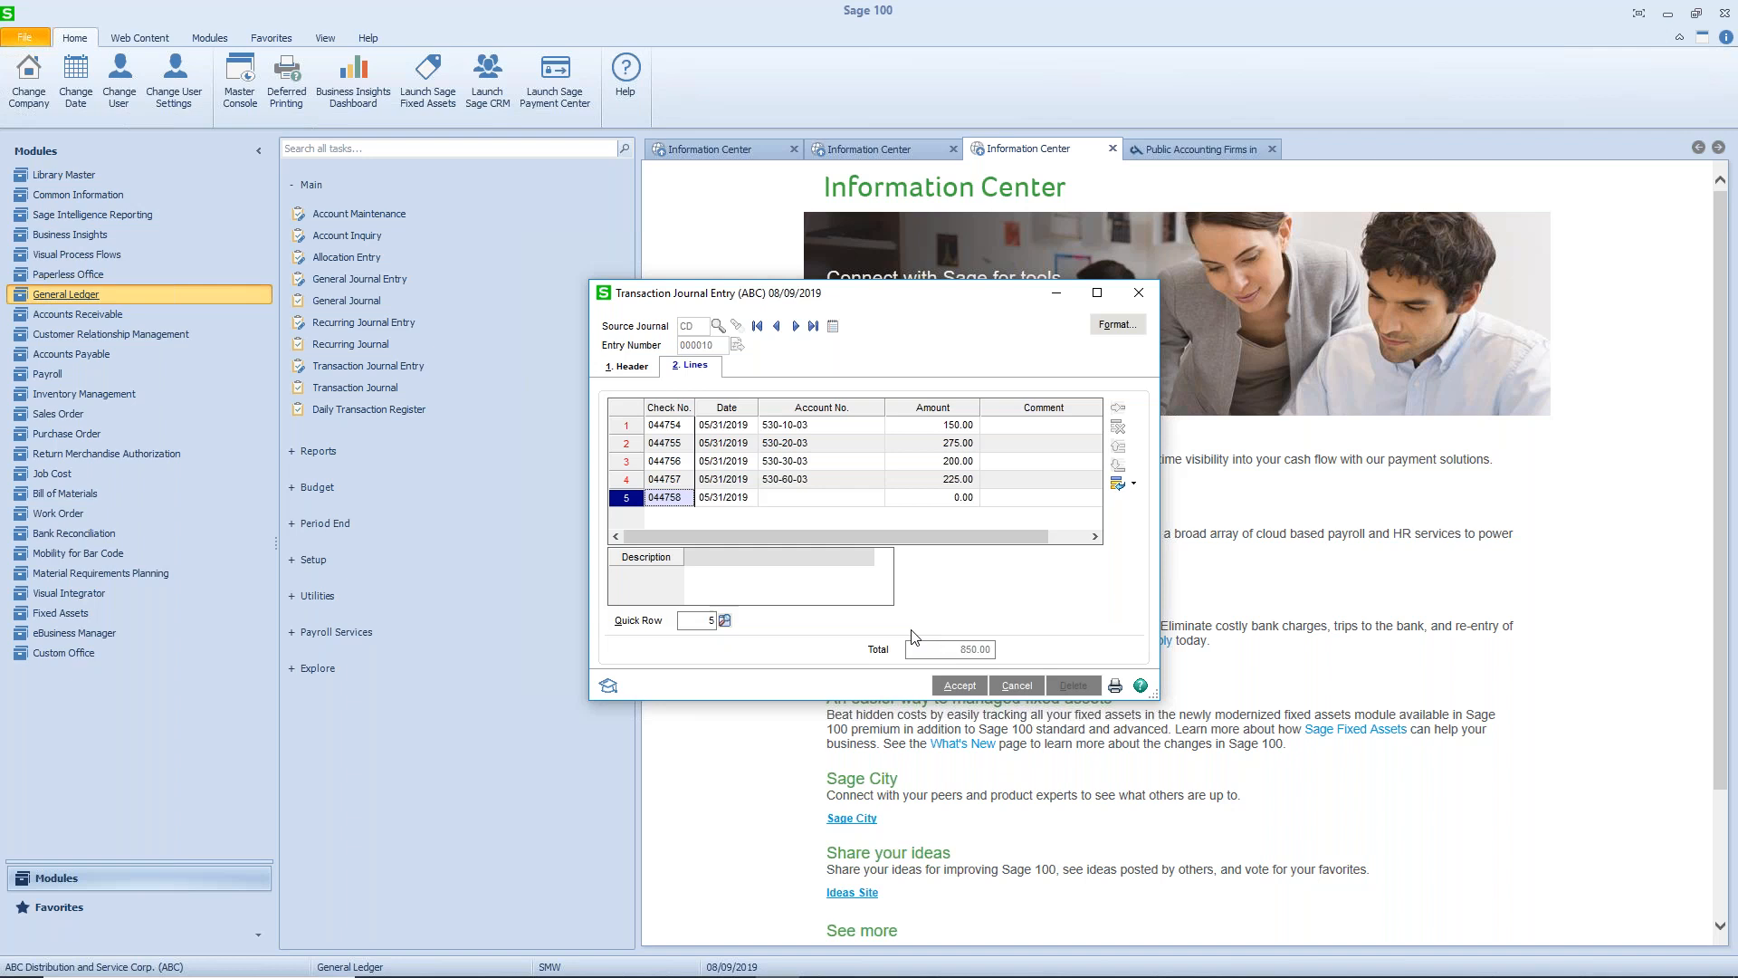
# - Accept the cash disbursements entry and print the General Ledger Transaction Journal
pyautogui.click(962, 687)
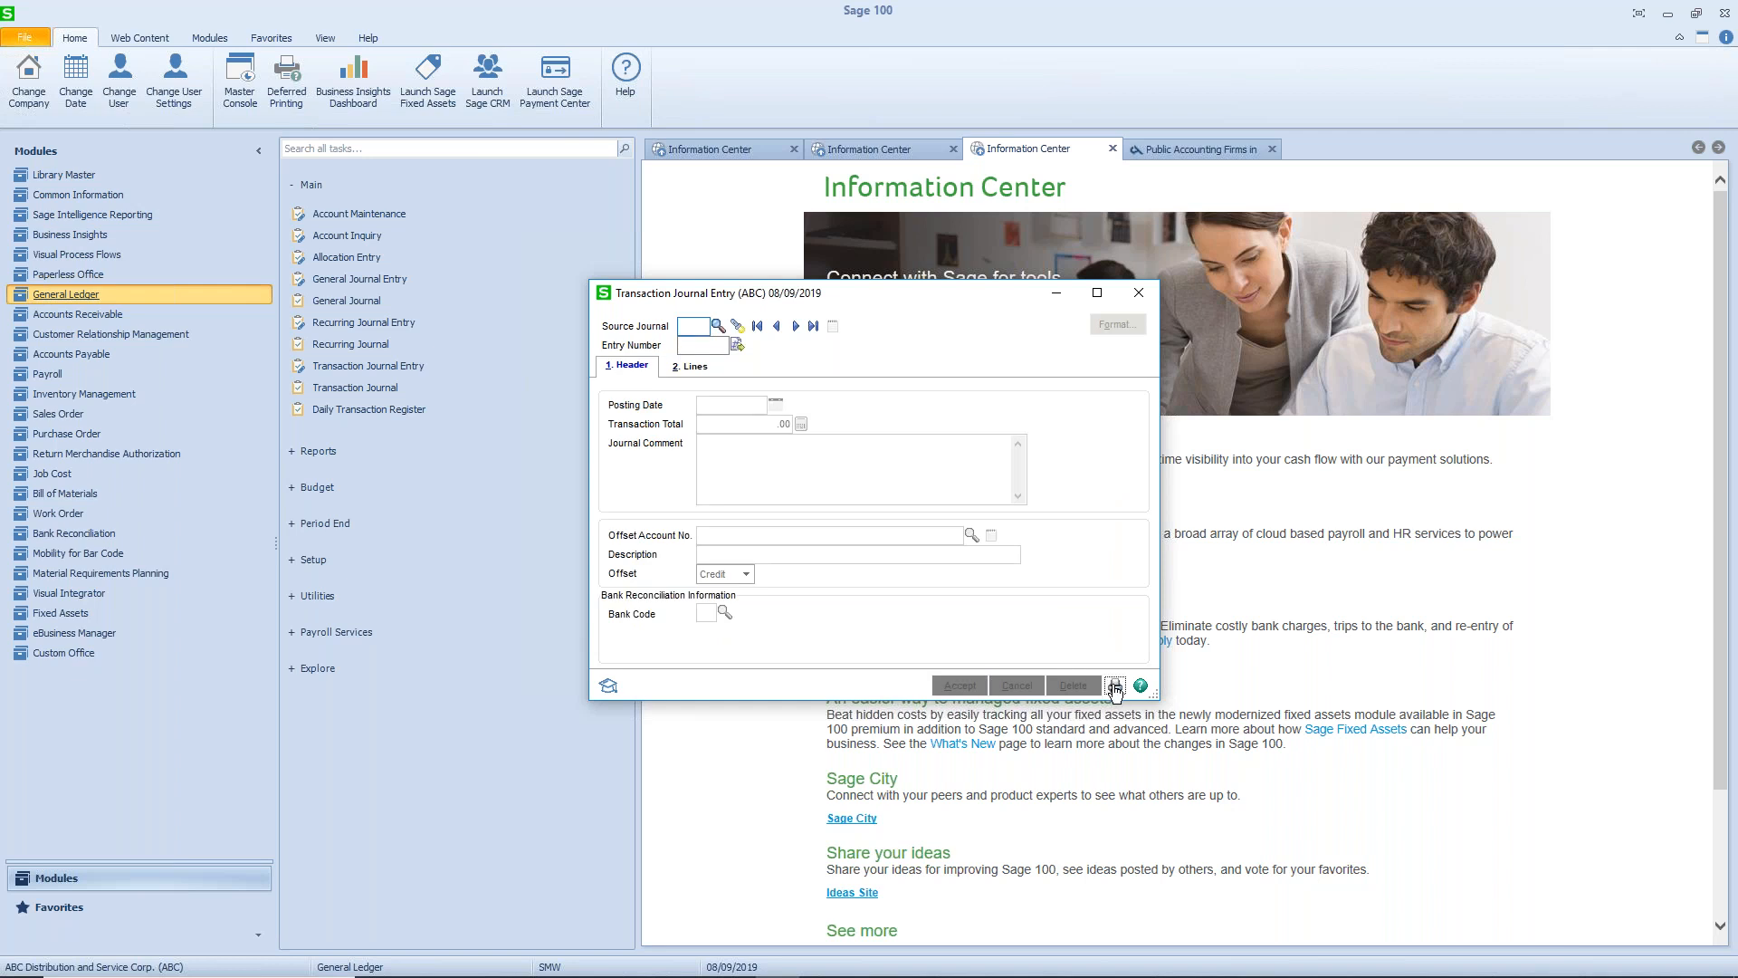
pyautogui.click(1114, 687)
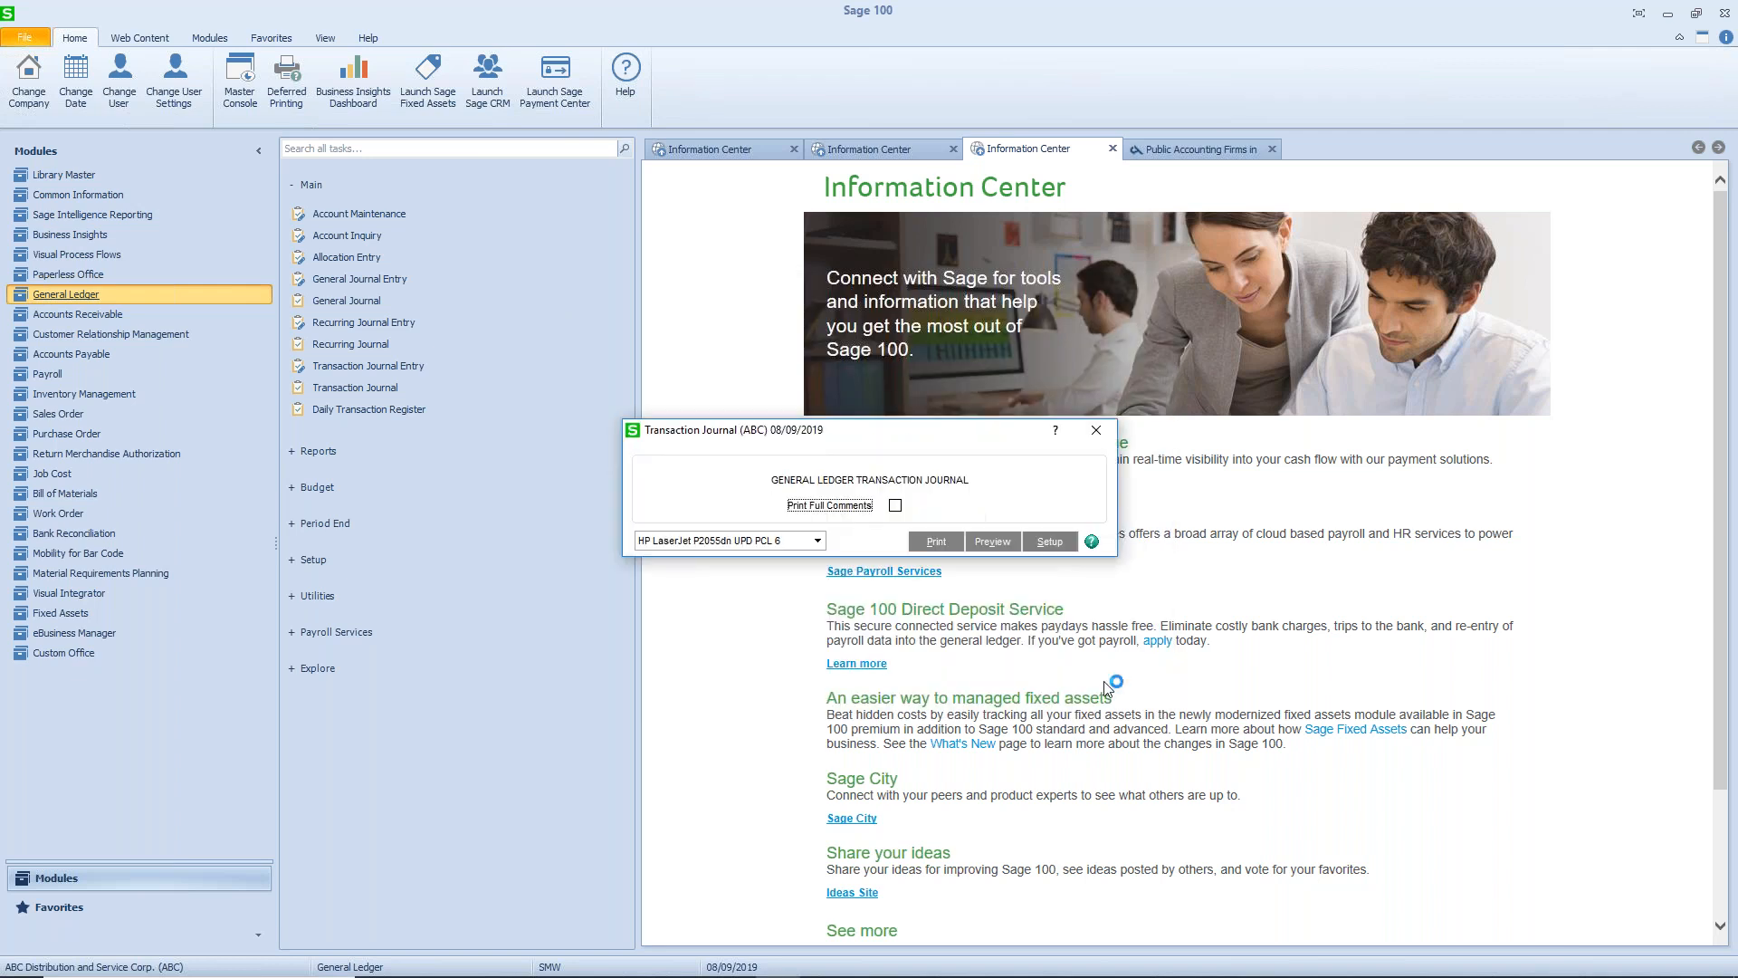
pyautogui.click(942, 543)
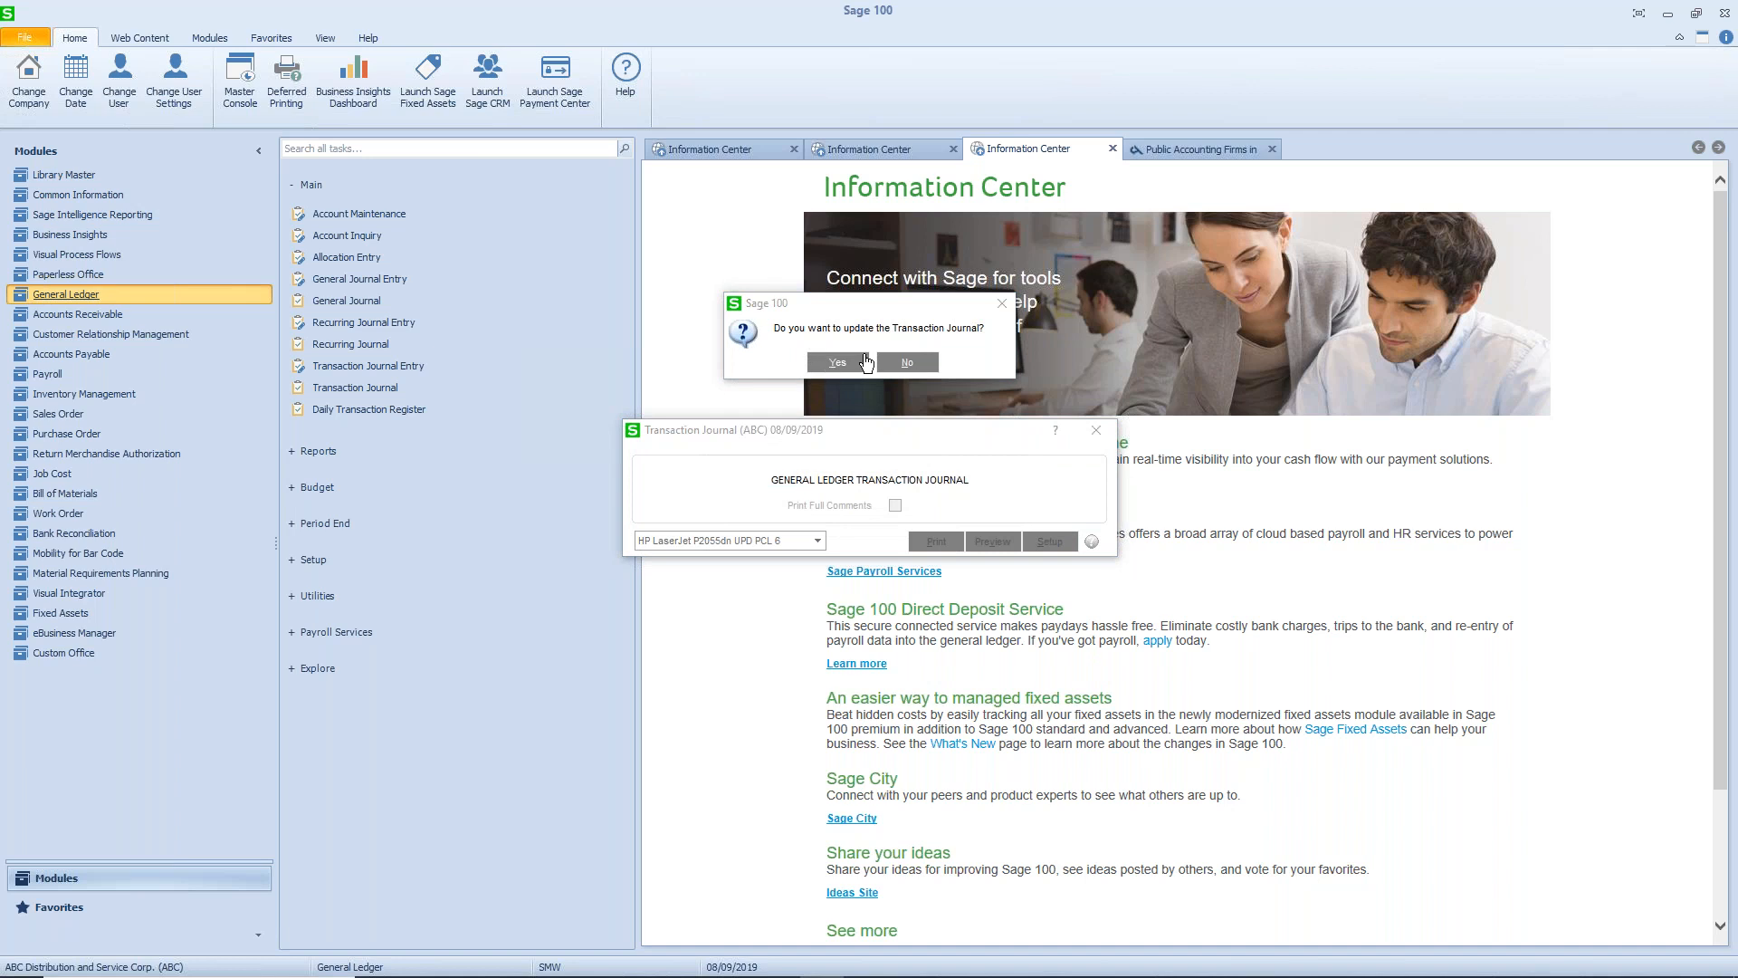
# - Check the enlarged Transaction Journal report, close it and update the journal to the ledger
pyautogui.click(865, 361)
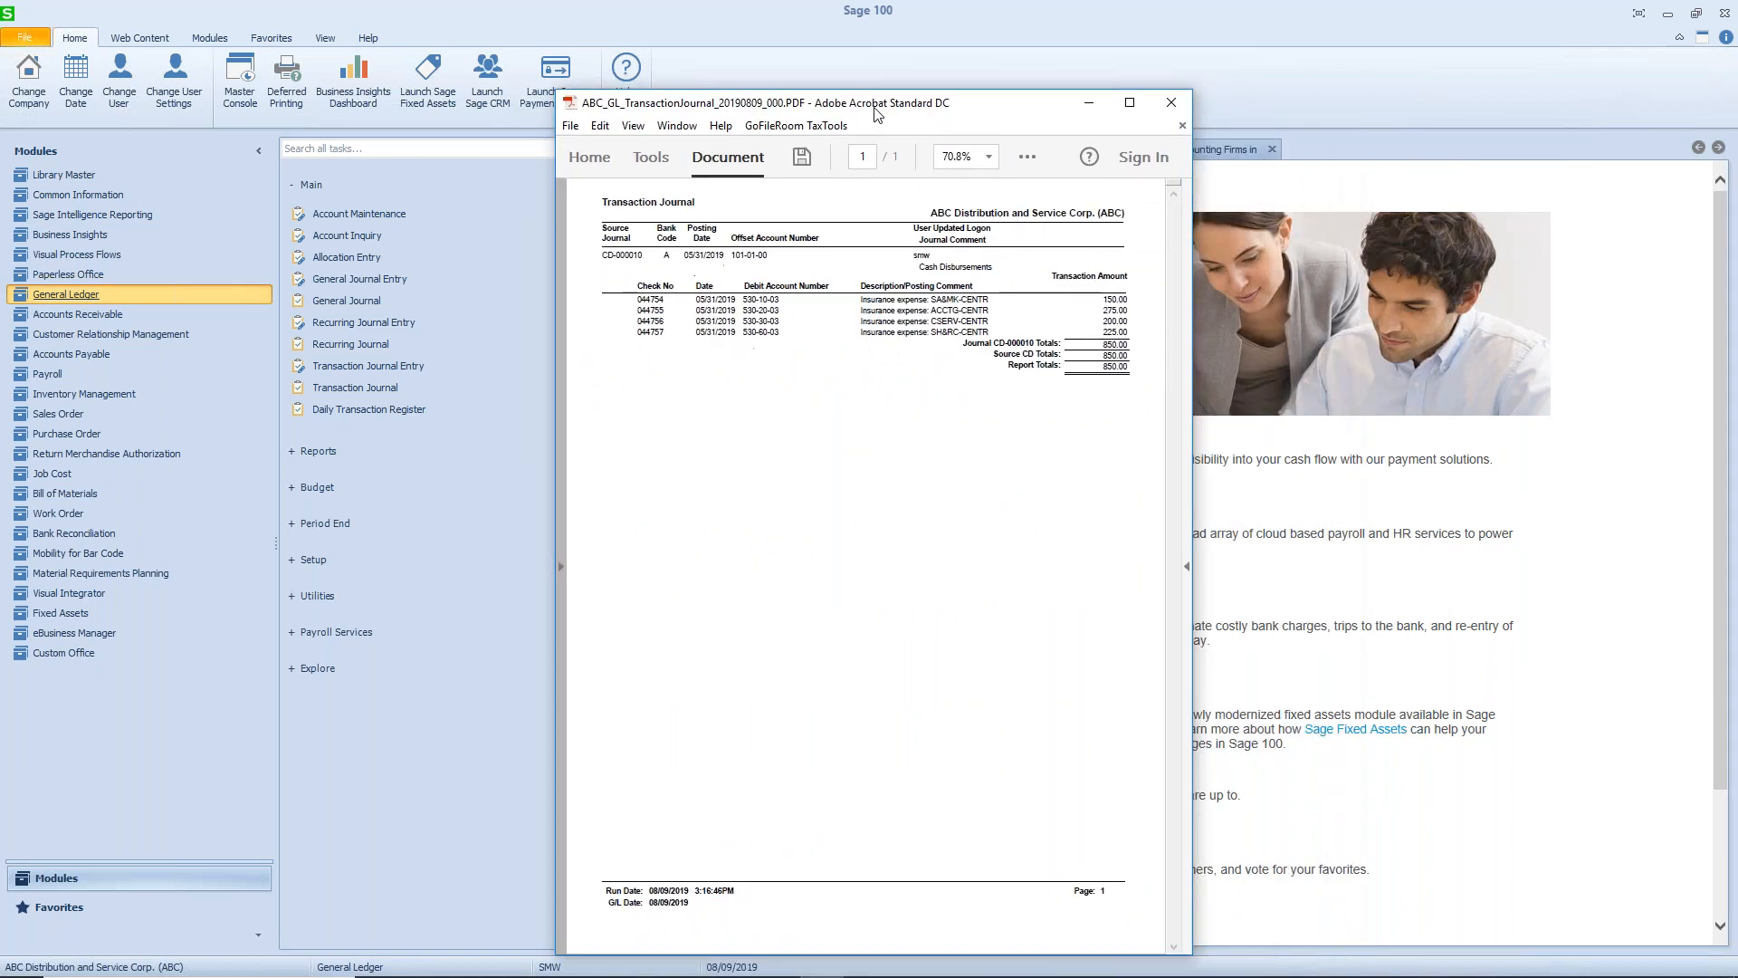
pyautogui.click(1130, 103)
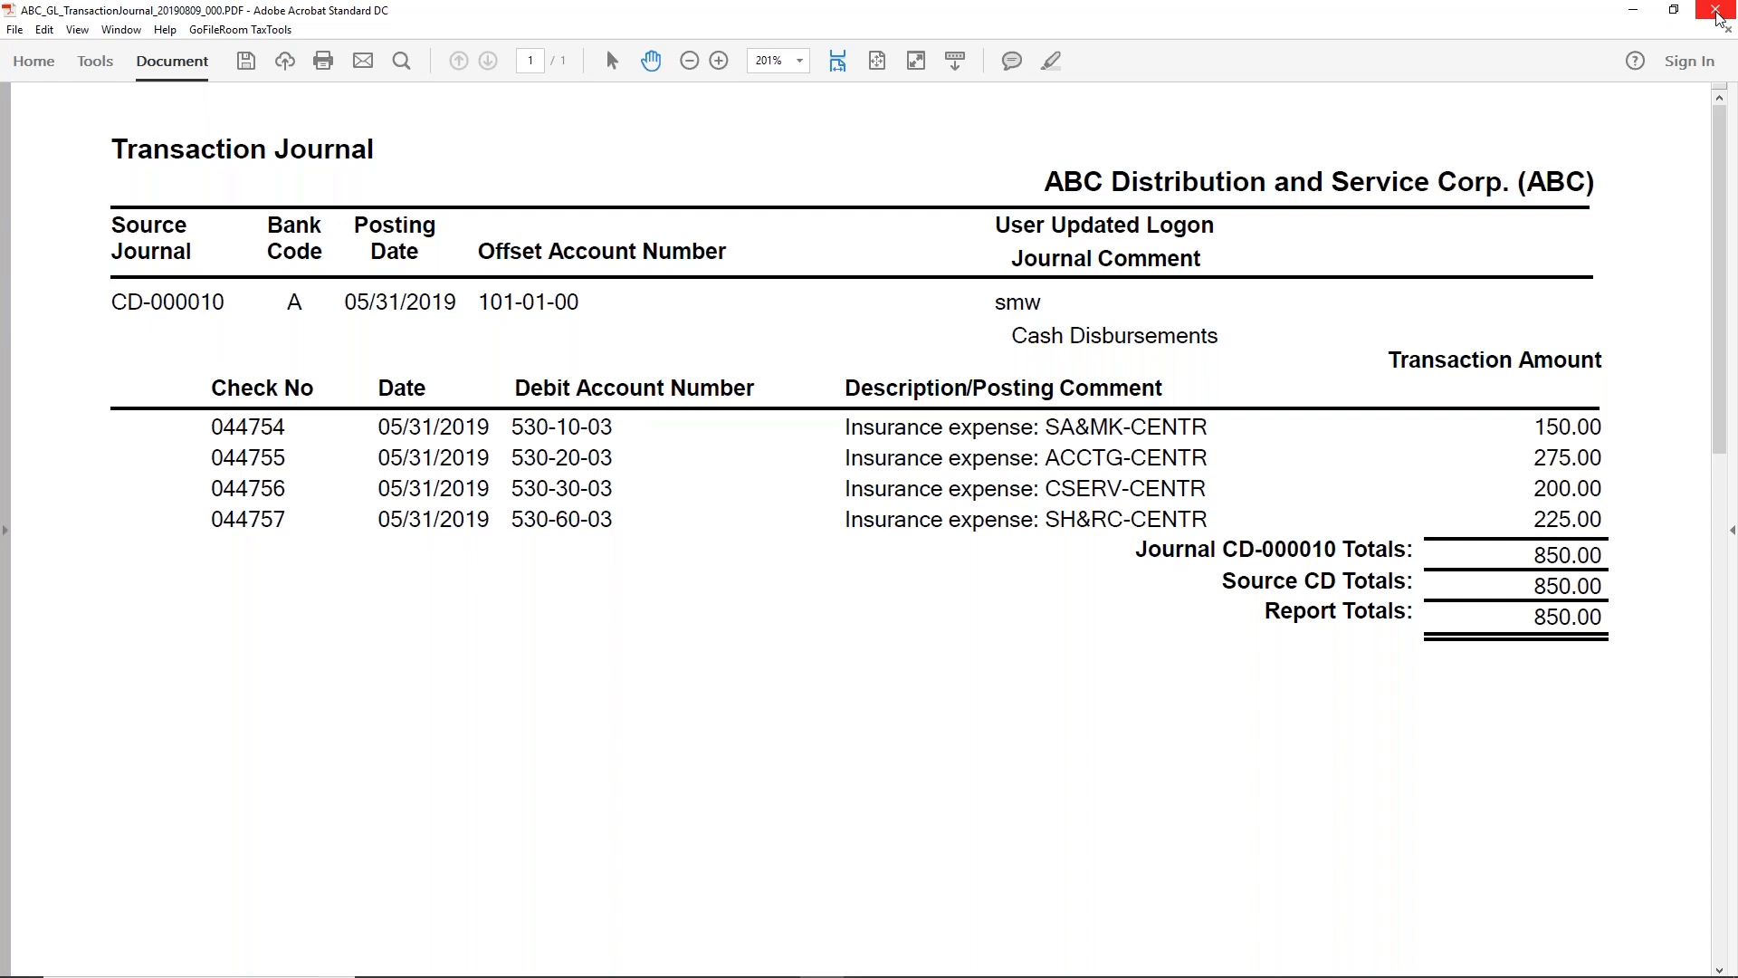
pyautogui.click(1722, 16)
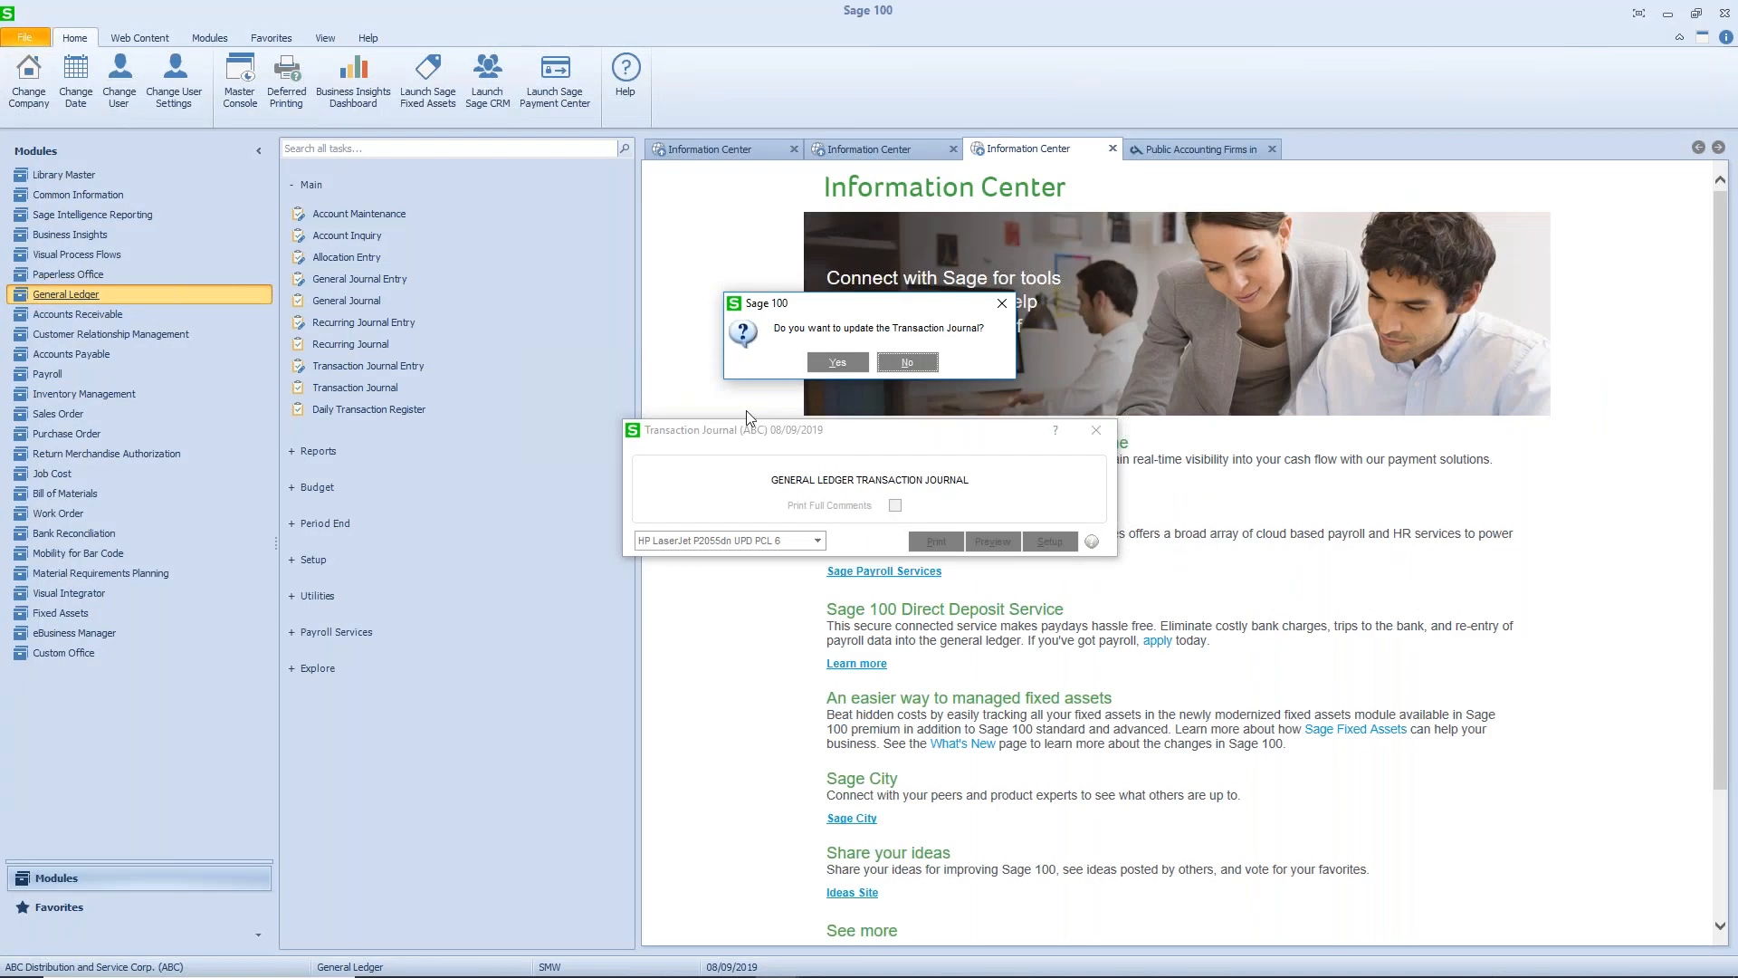
pyautogui.click(838, 363)
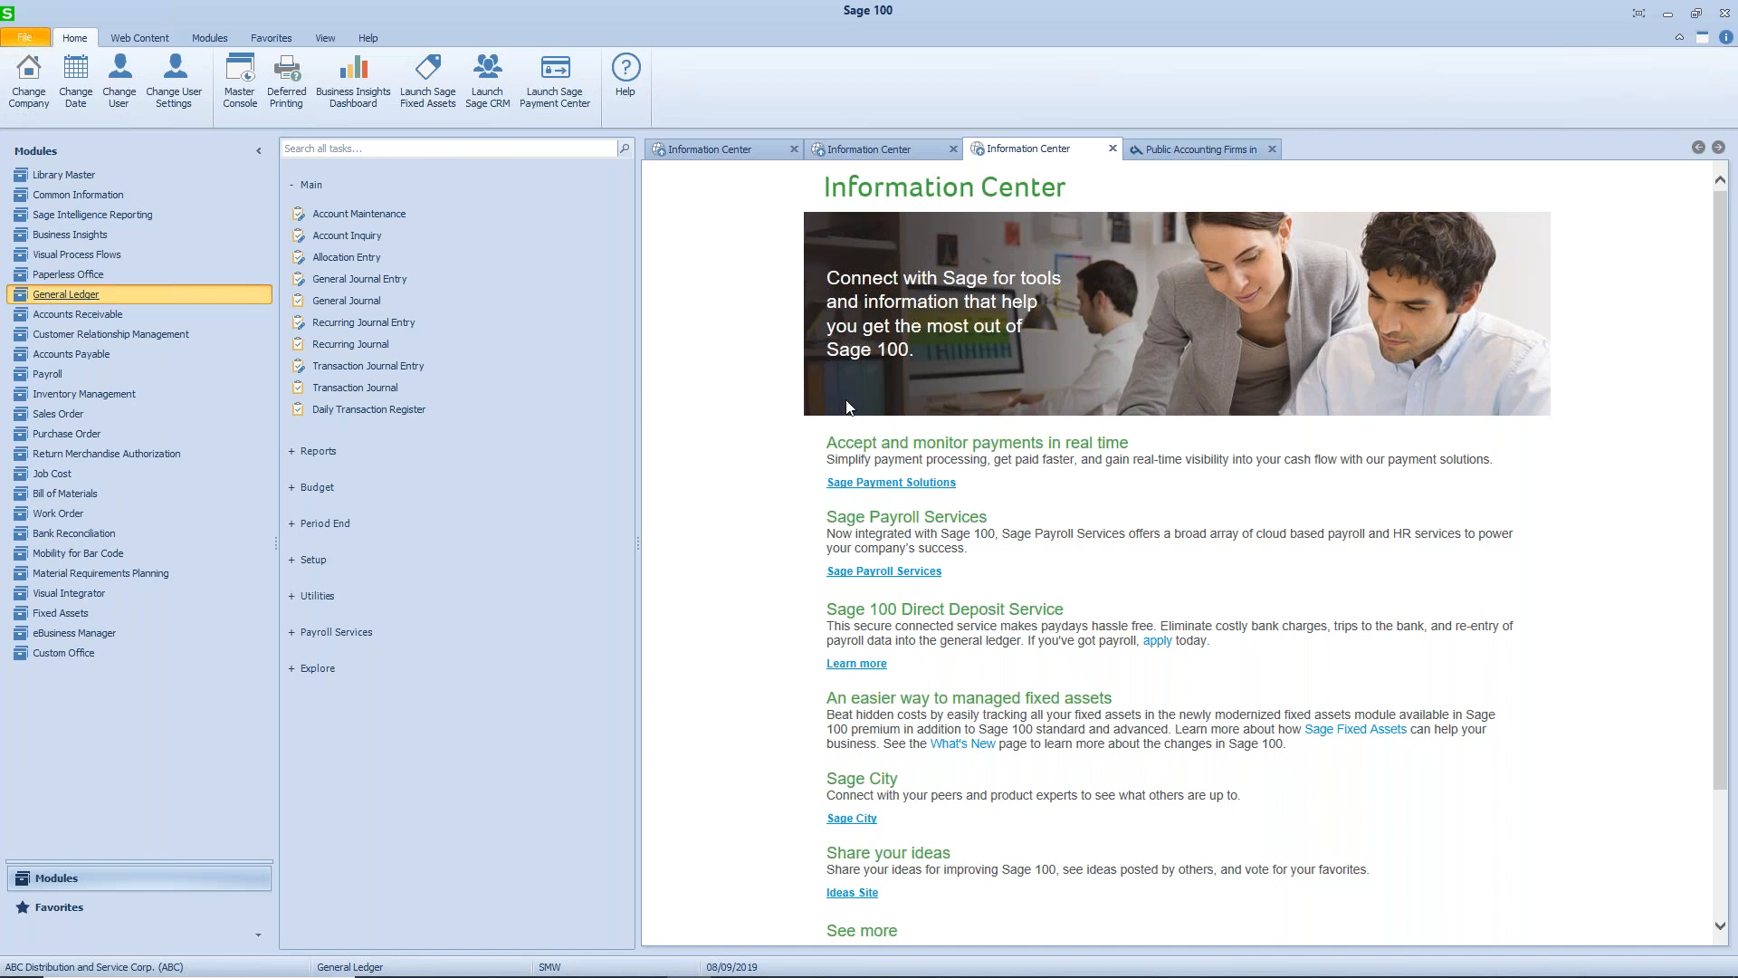
# - Start a new recurring journal entry with source journal GL and reference DEPR19
pyautogui.click(402, 324)
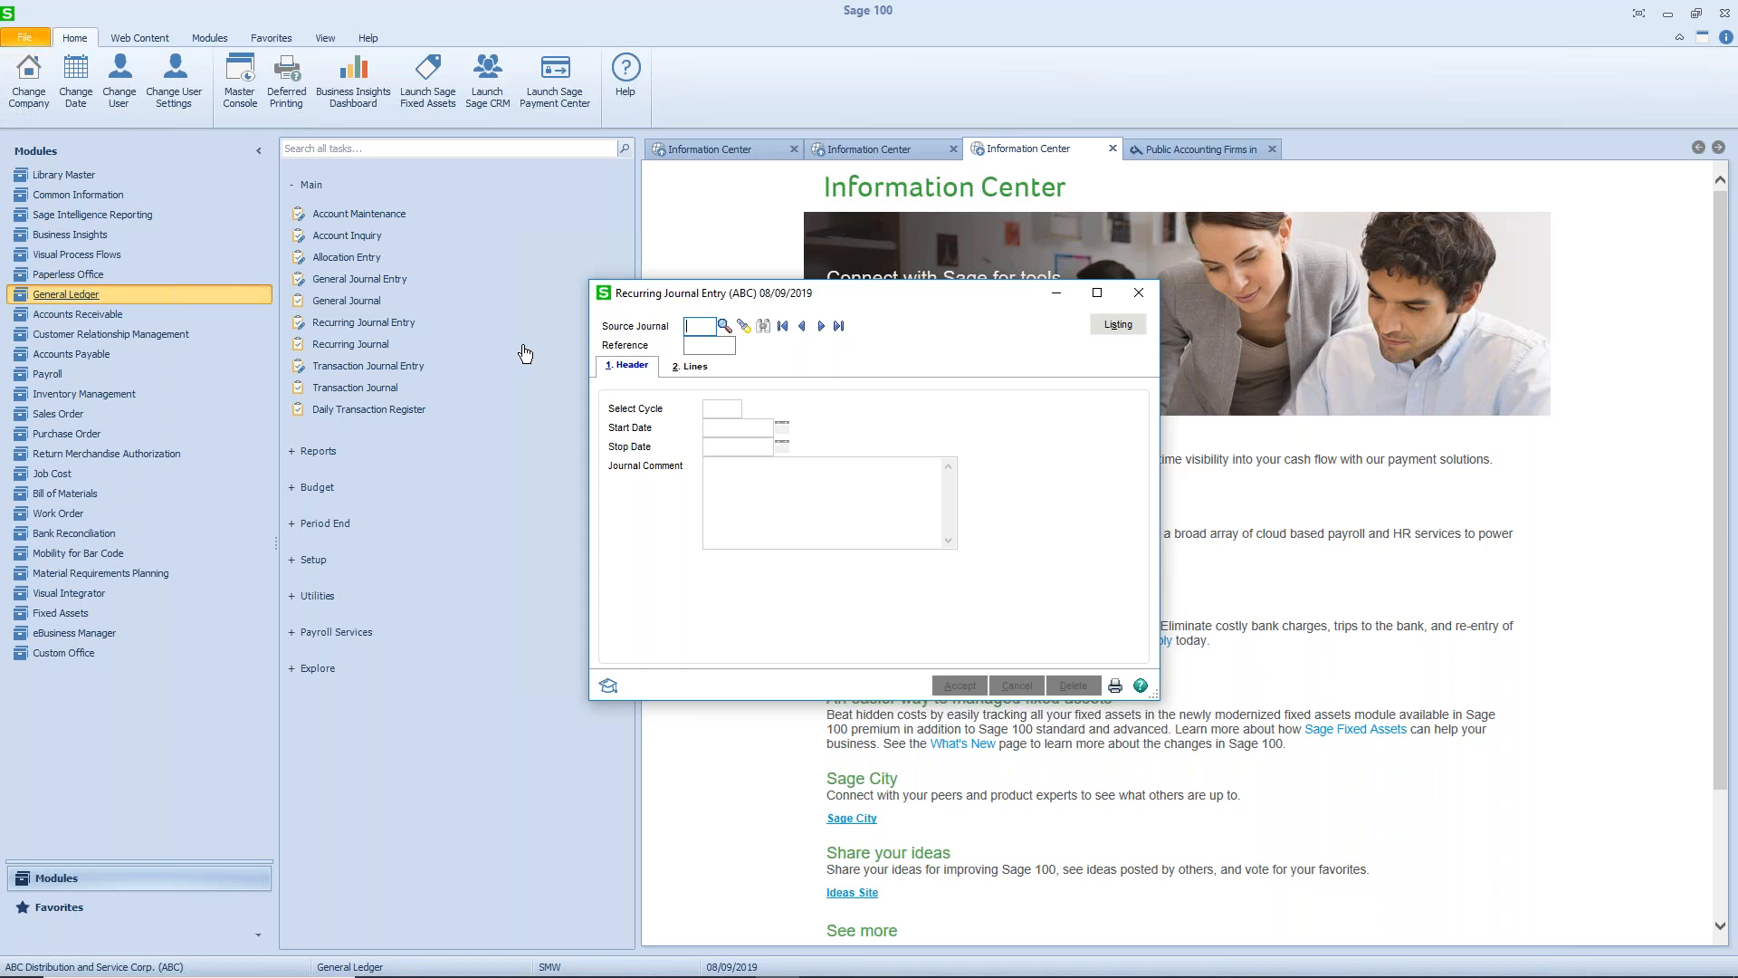
pyautogui.click(723, 326)
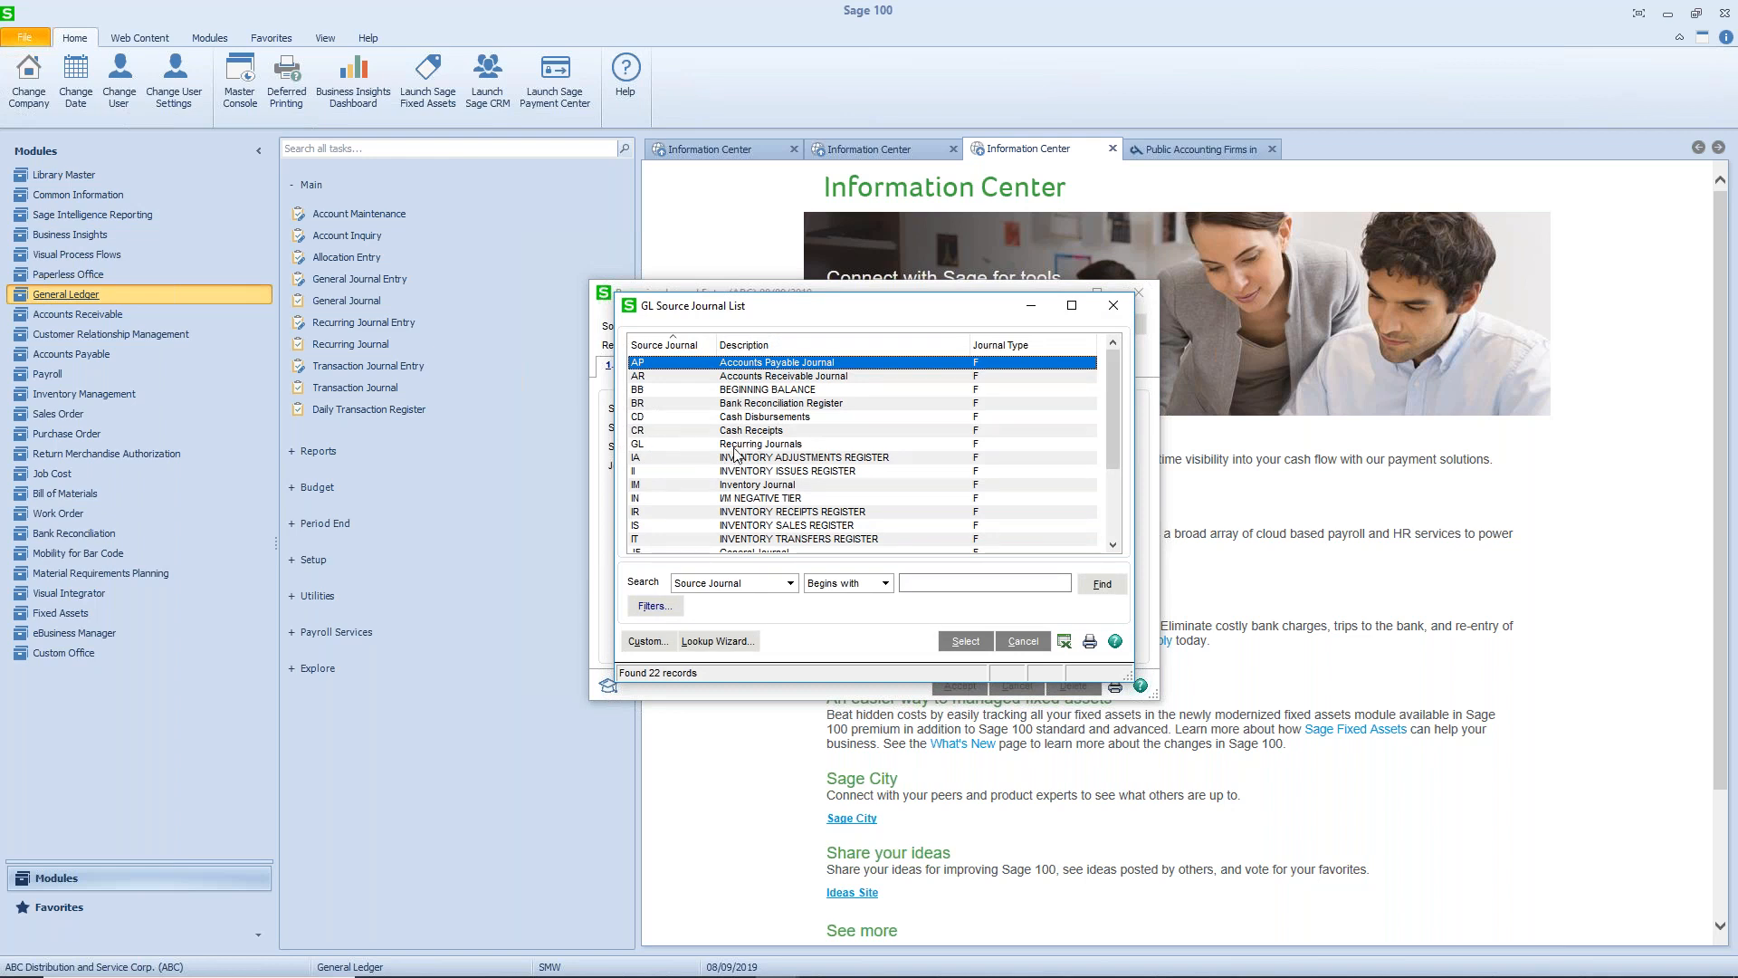
pyautogui.click(735, 443)
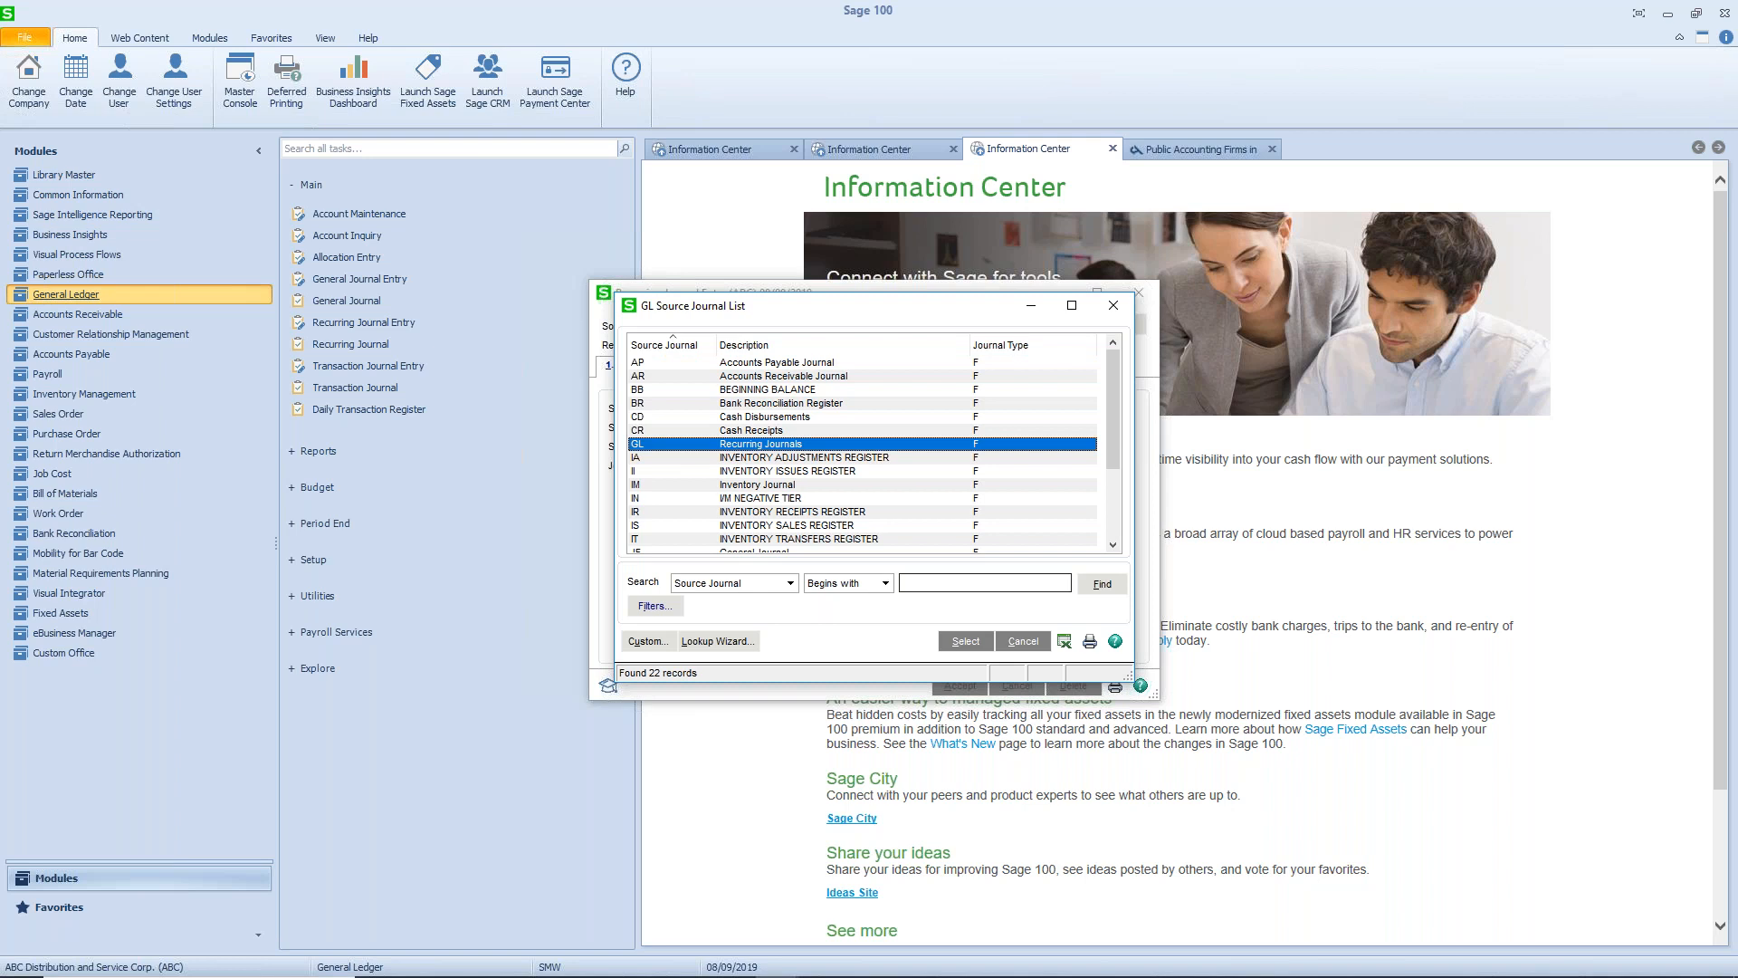
pyautogui.click(963, 641)
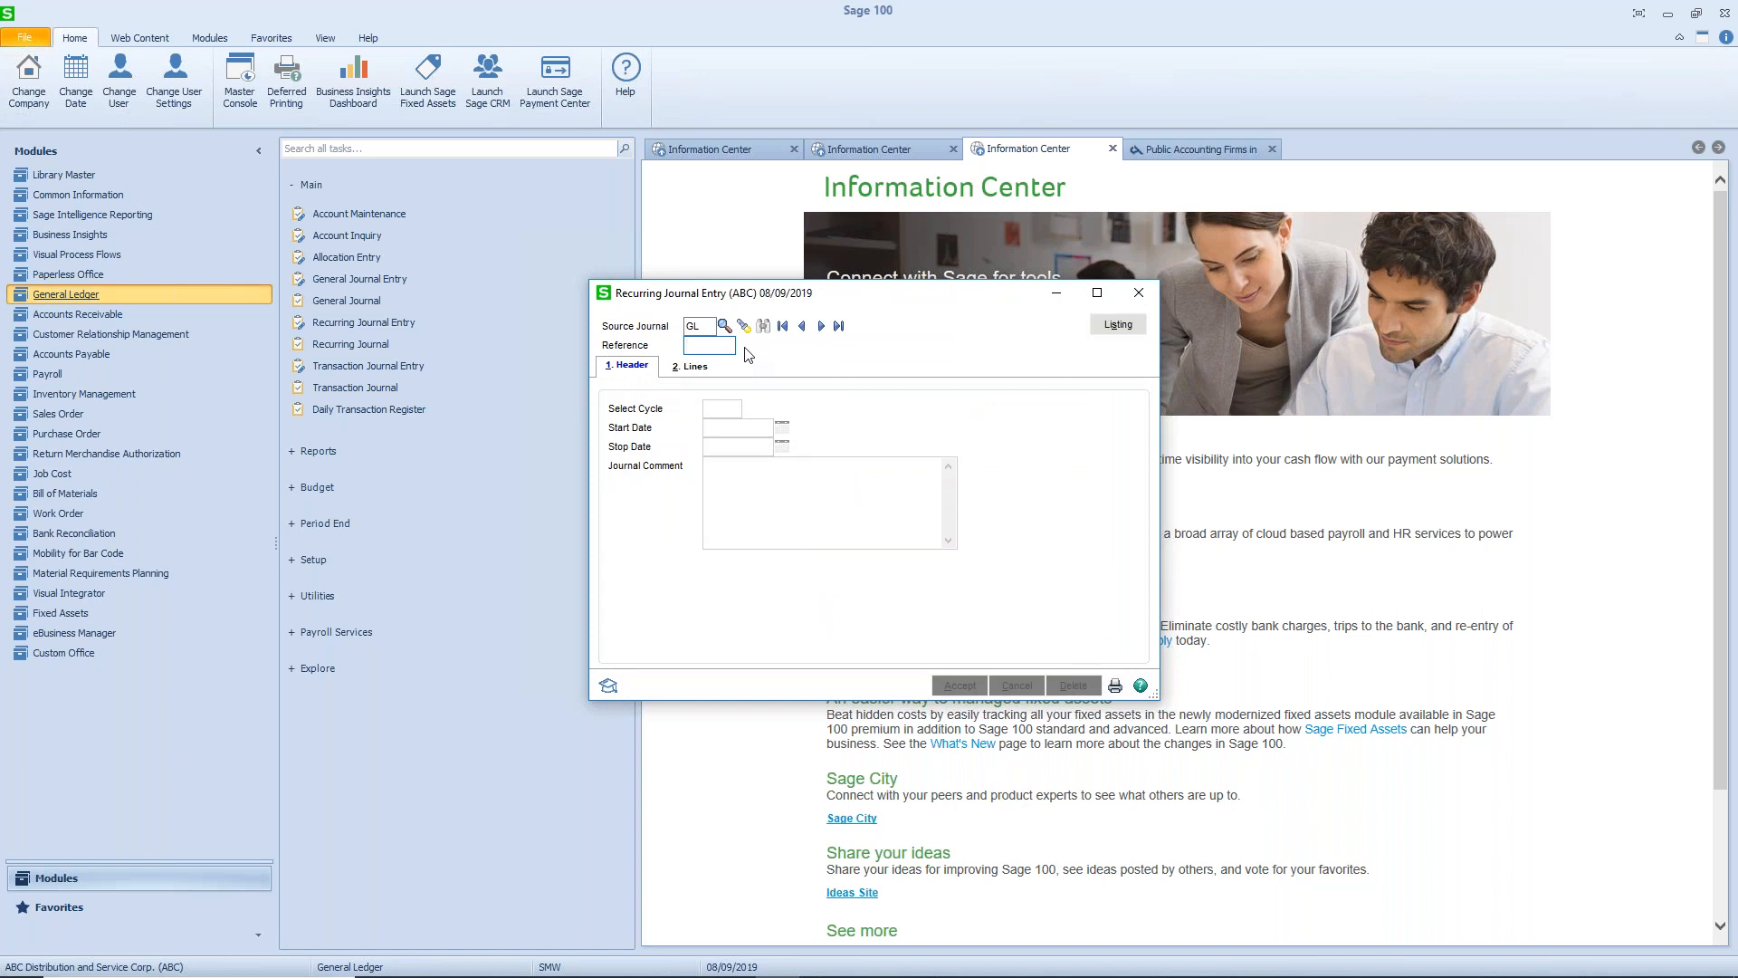
pyautogui.write('DEPR19')
pyautogui.press('Tab')
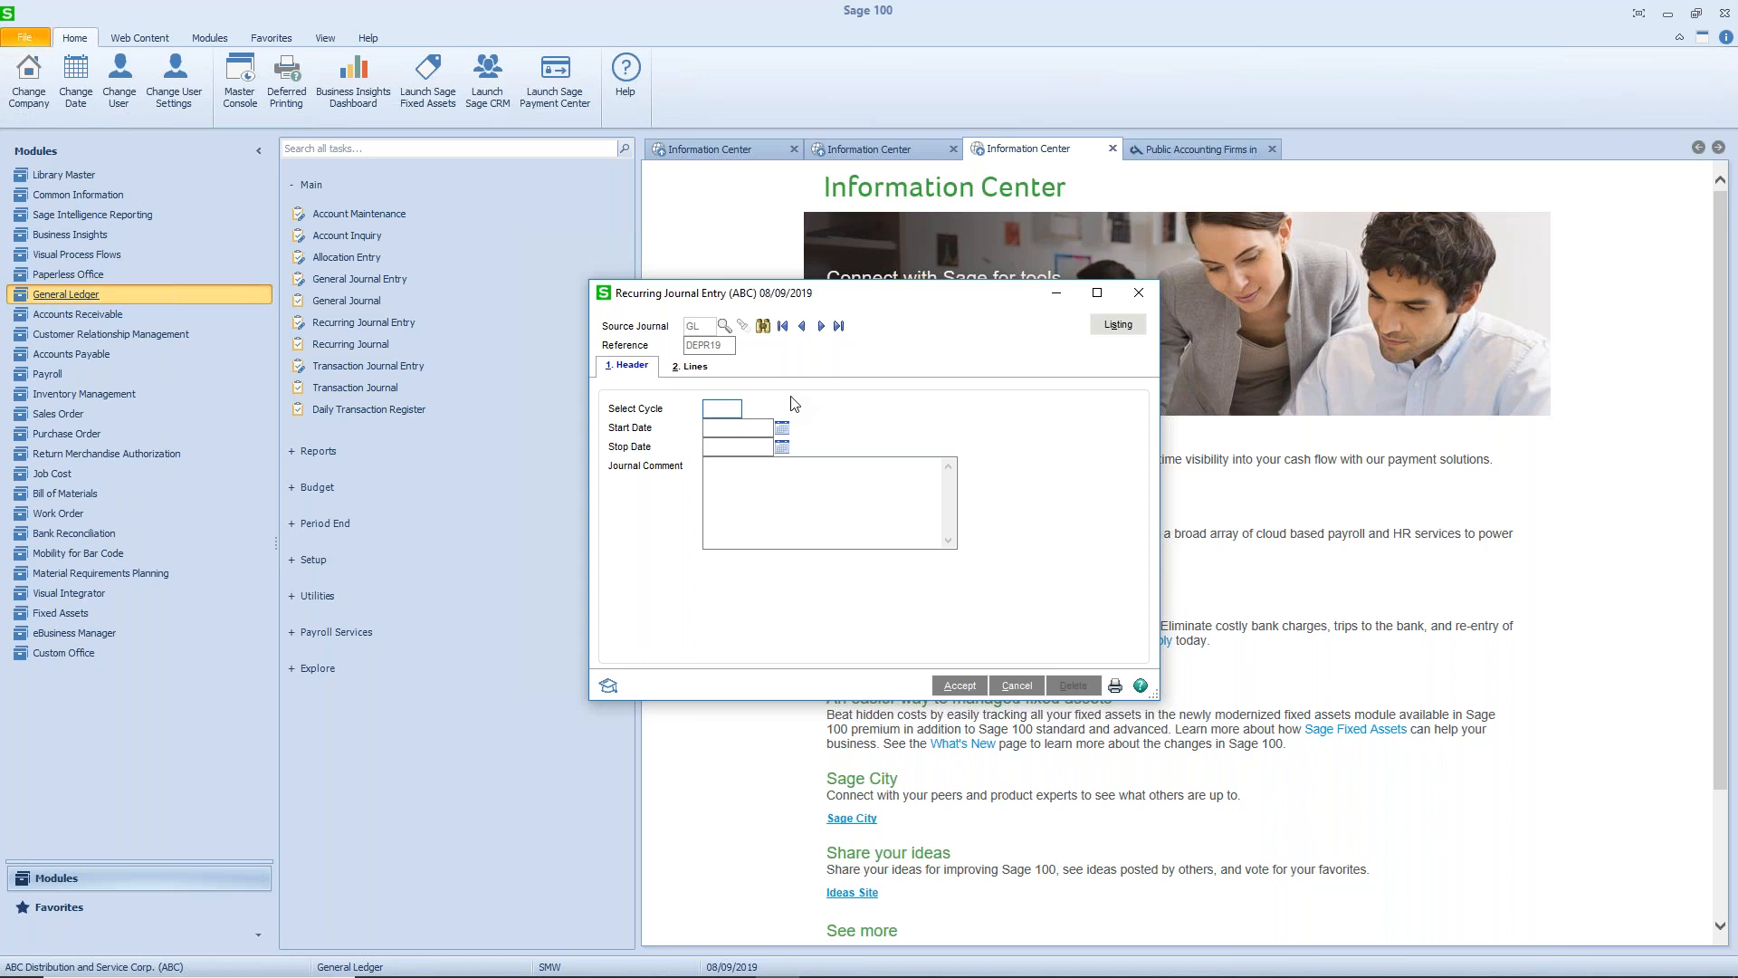
# - Set the recurring entry's cycle to M, its start date to 01/01/2019 and its stop date to 12/31/2019
pyautogui.write('M')
pyautogui.press('Tab')
pyautogui.write('01')
pyautogui.write('/01')
pyautogui.write('/2019')
pyautogui.write('12/31/19')
pyautogui.press('Tab')
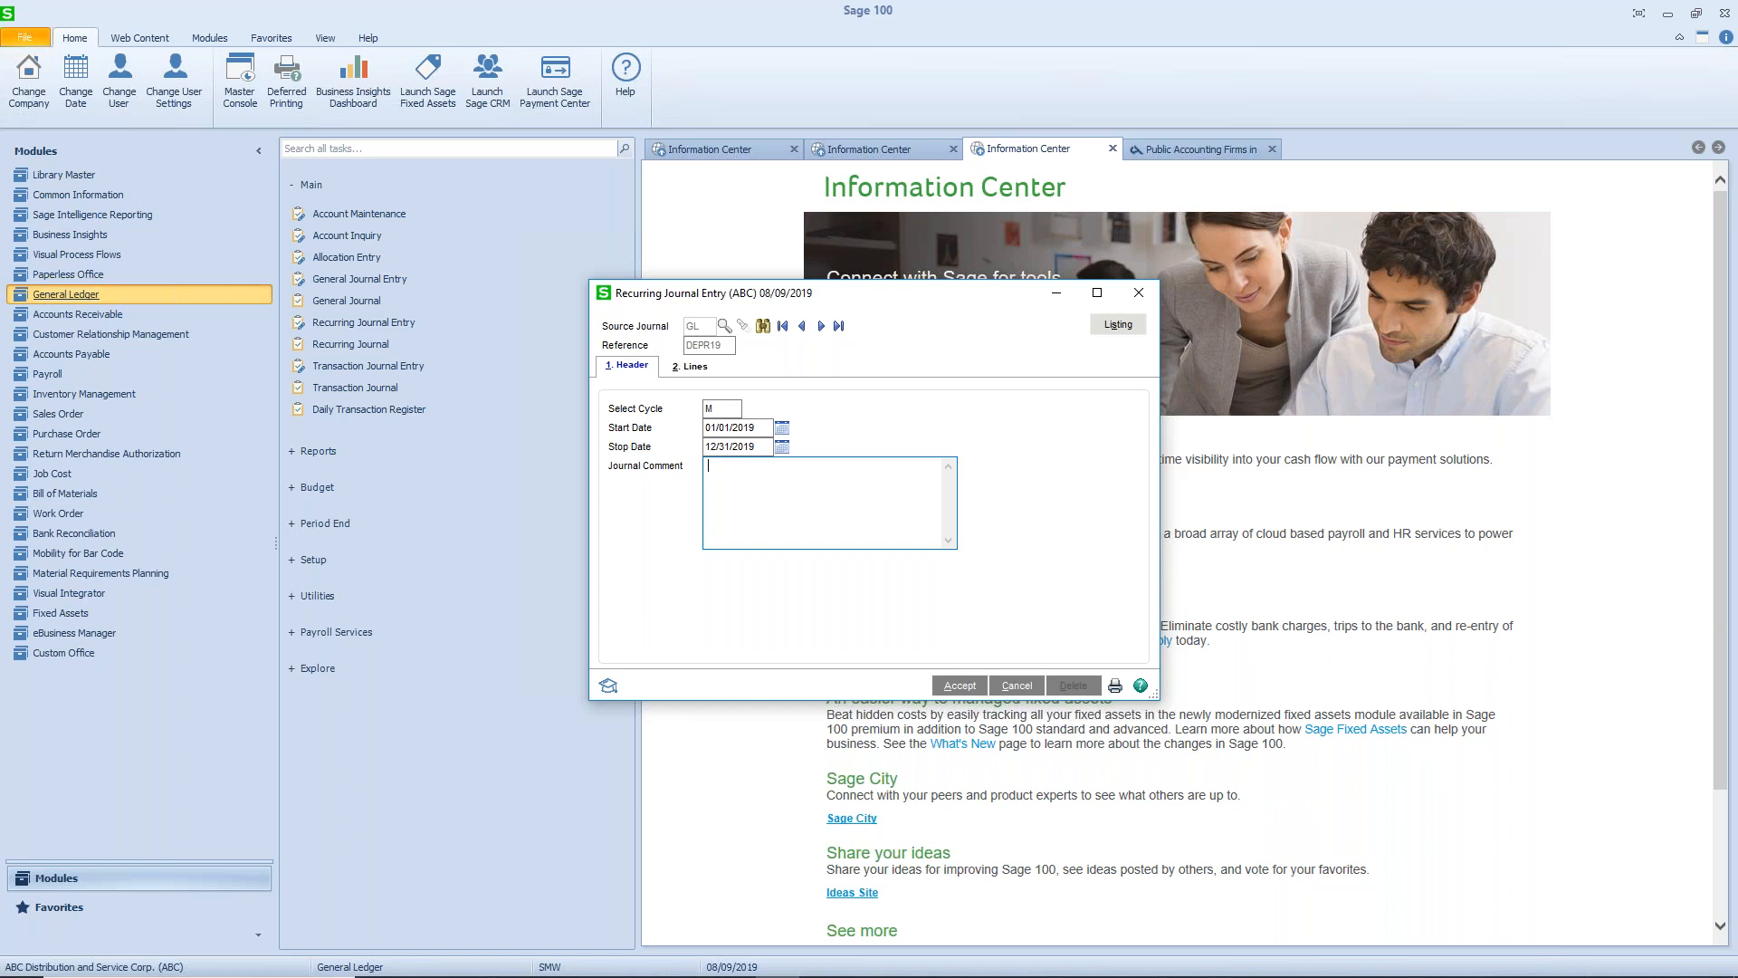
# - Enter the journal comment "Monthly Depreciation Expense for 2019" and open the recurring entry's lines
pyautogui.write('Monthly ')
pyautogui.write('De')
pyautogui.write('pres')
pyautogui.write('iation')
pyautogui.write(' Expense for ')
pyautogui.write('2019')
pyautogui.hotkey('alt', '2')
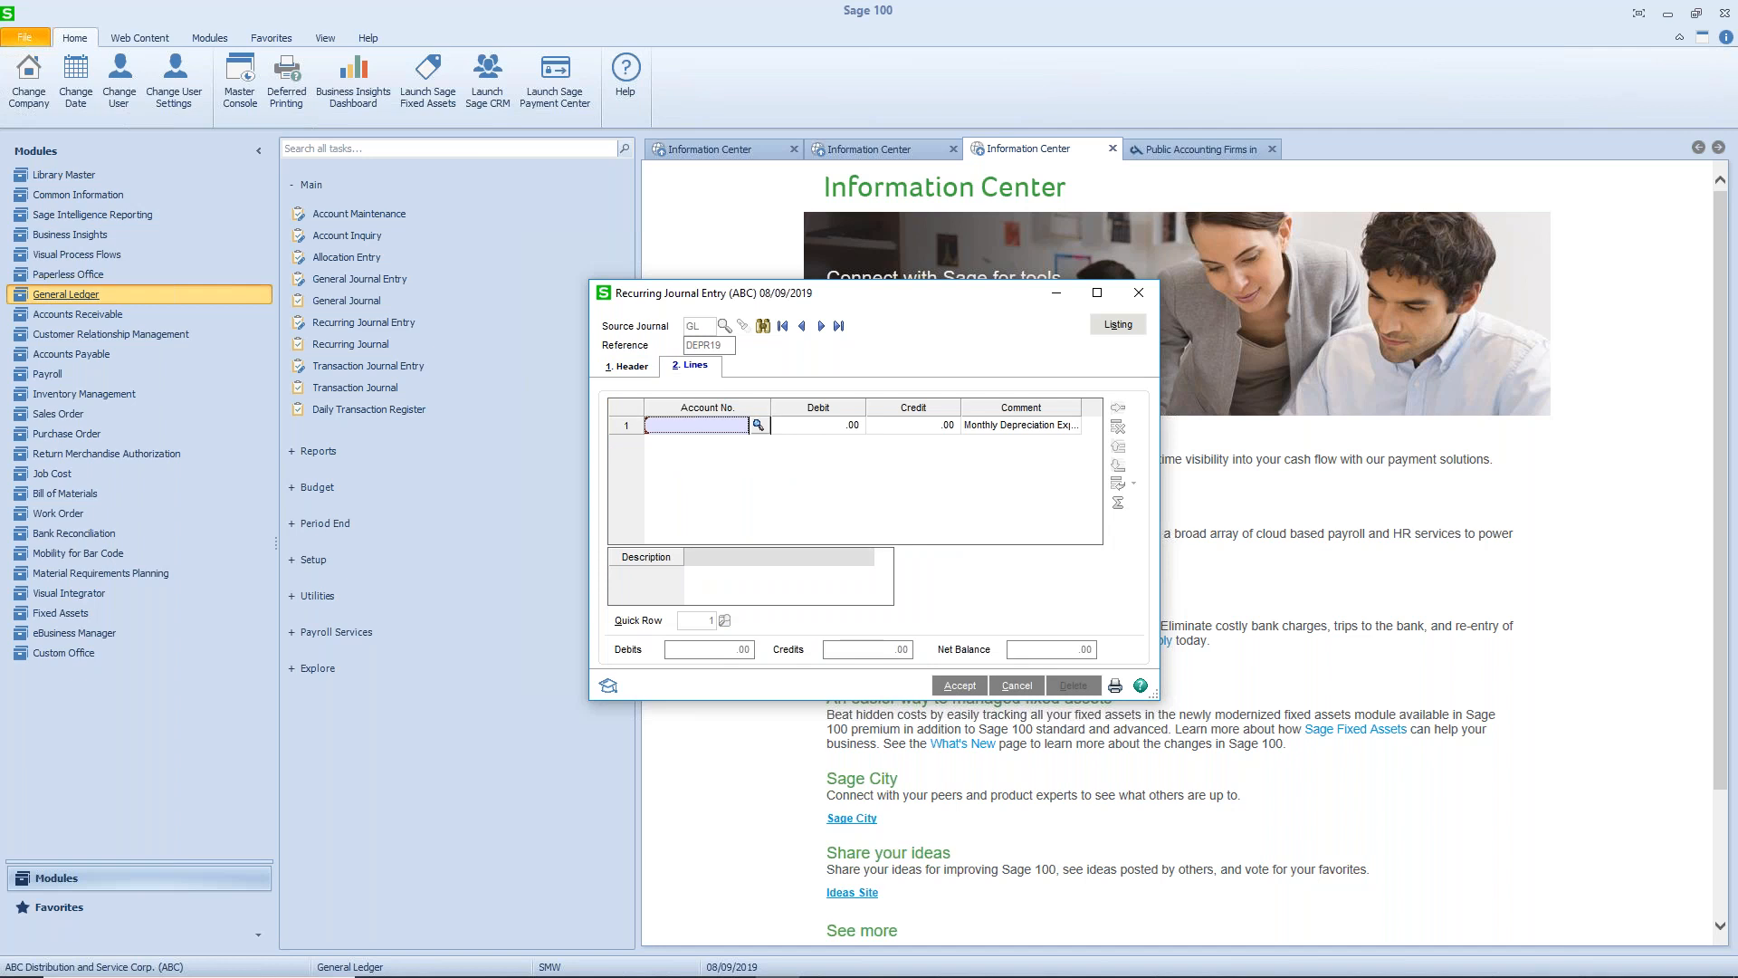
# - Enter the recurring entry's first line as a 1,000.00 debit to depreciation expense account 620-01-00
pyautogui.write('6200100')
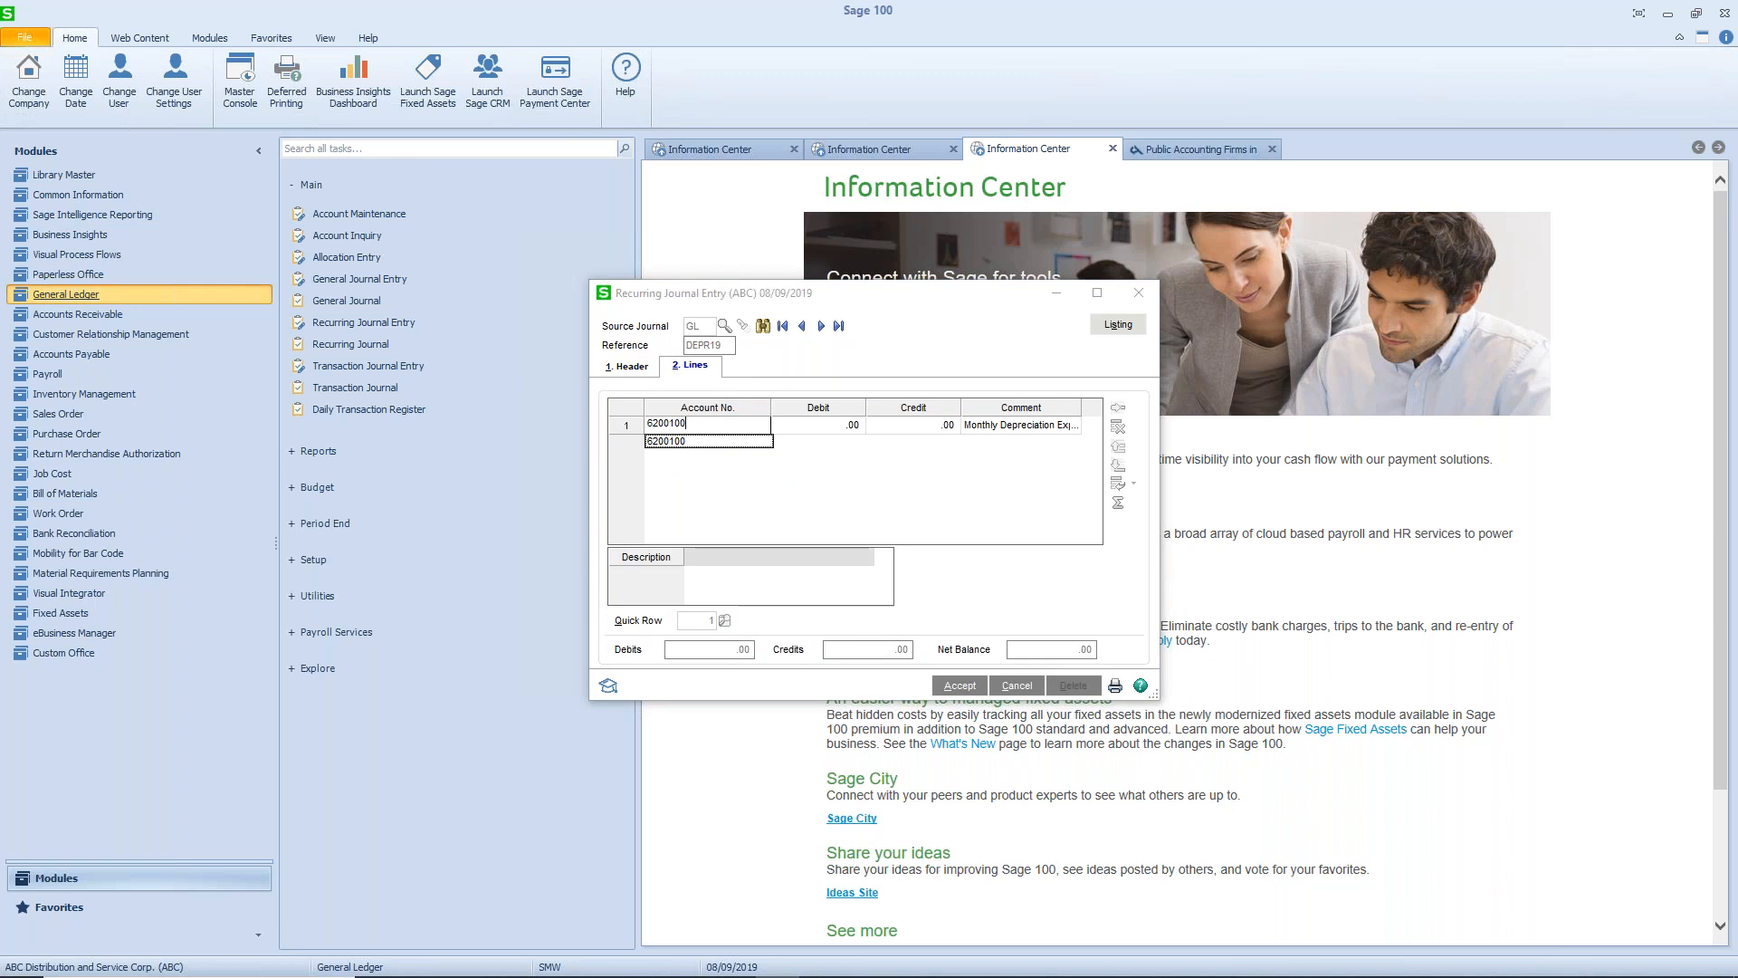
pyautogui.press('Tab')
pyautogui.write('1000')
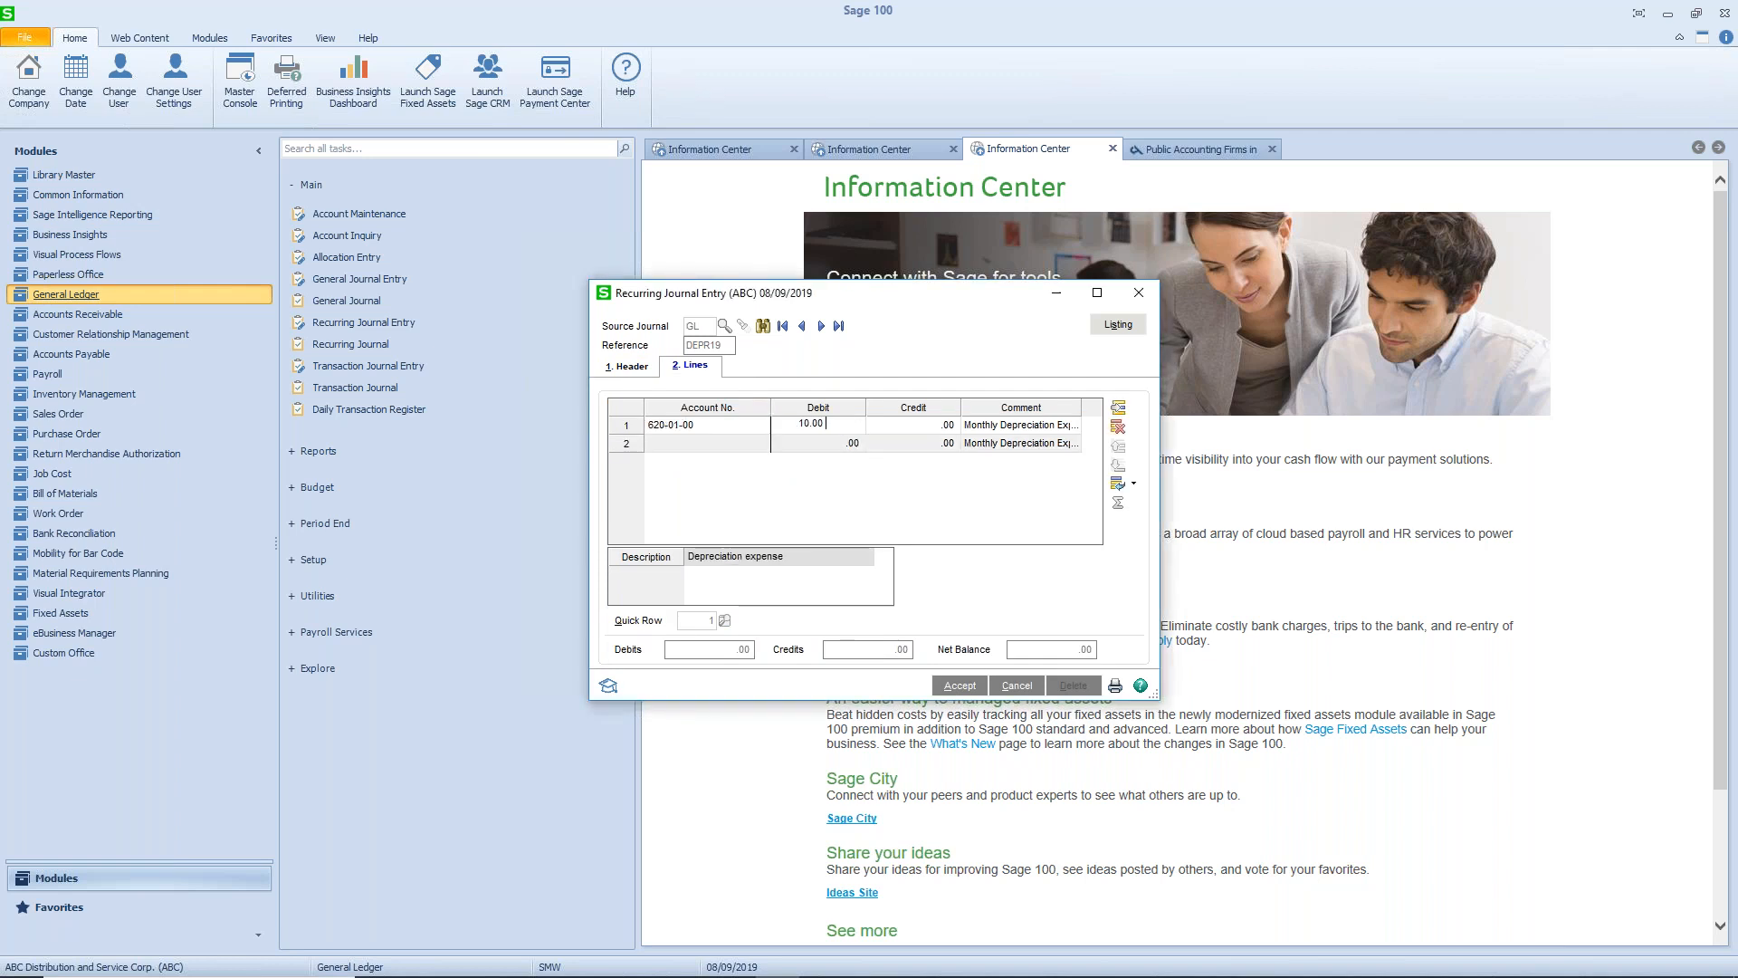
pyautogui.press('Tab')
pyautogui.press('Tab')
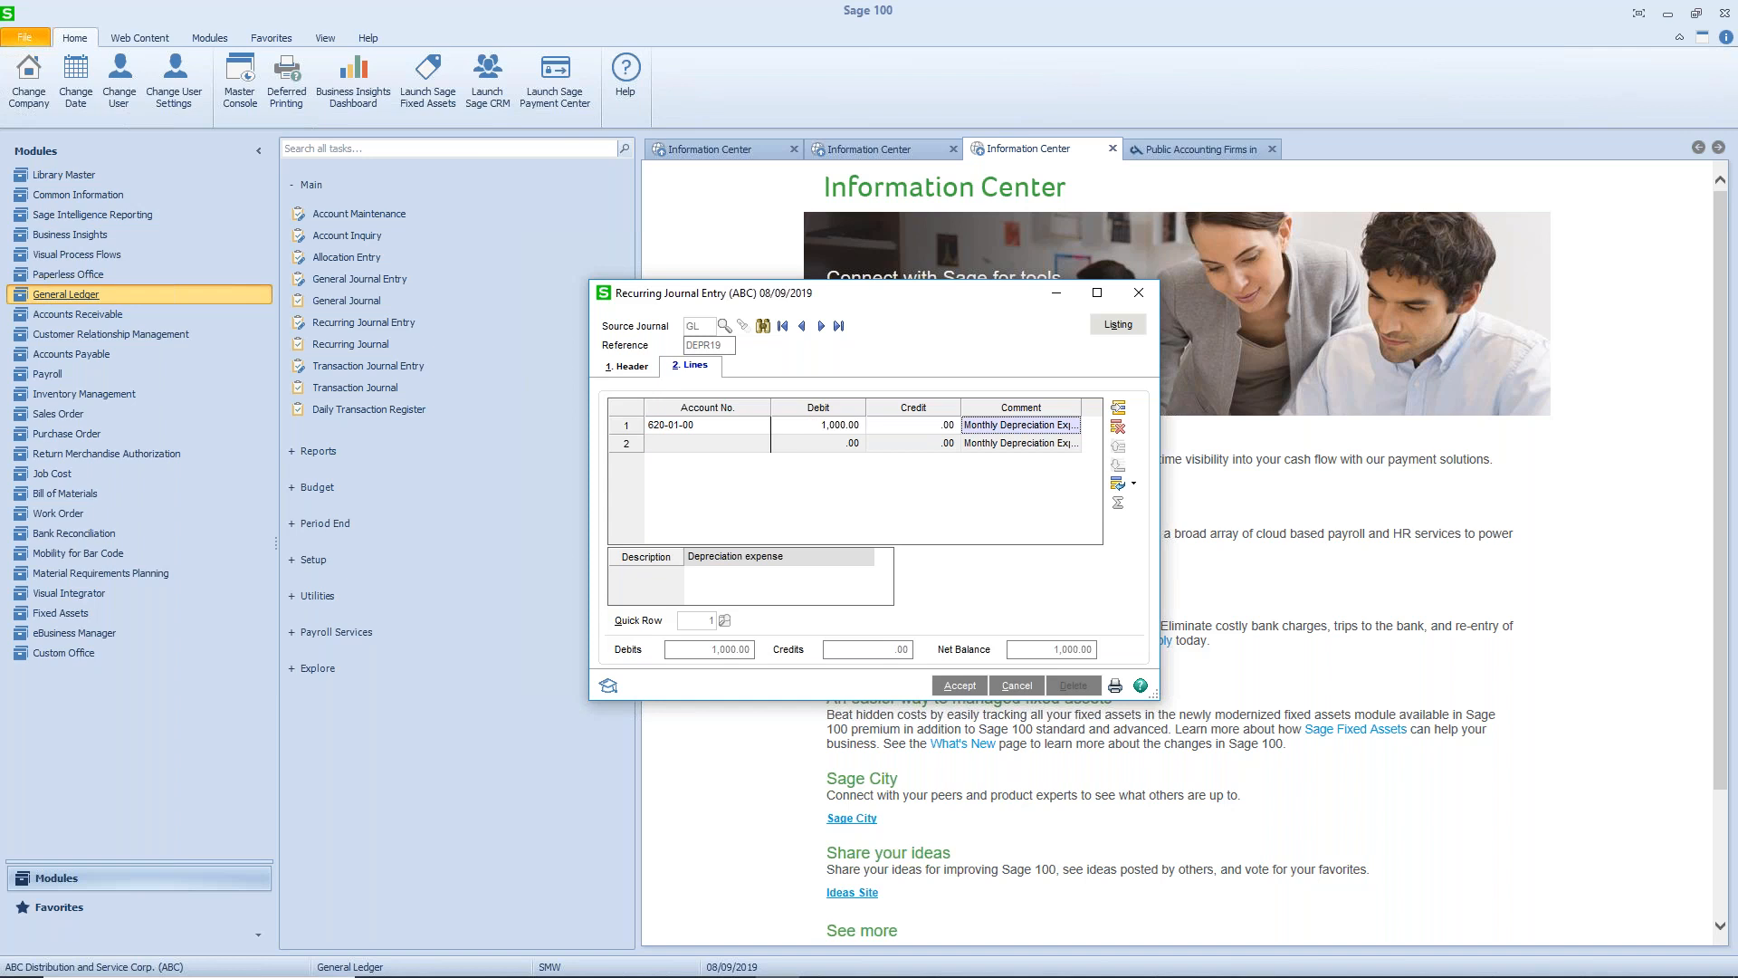
pyautogui.press('Tab')
# - Add a second line debiting account 620-01-01 for 500.00
pyautogui.write('620-01-01')
pyautogui.press('Tab')
pyautogui.write('500')
pyautogui.press('Tab')
# - Add a third line debiting account 620-01-02 for 500.00
pyautogui.press('Tab')
pyautogui.press('Tab')
pyautogui.write('620-01-02')
pyautogui.press('Tab')
pyautogui.write('.0500.')
pyautogui.press('Tab')
pyautogui.press('Tab')
pyautogui.press('Tab')
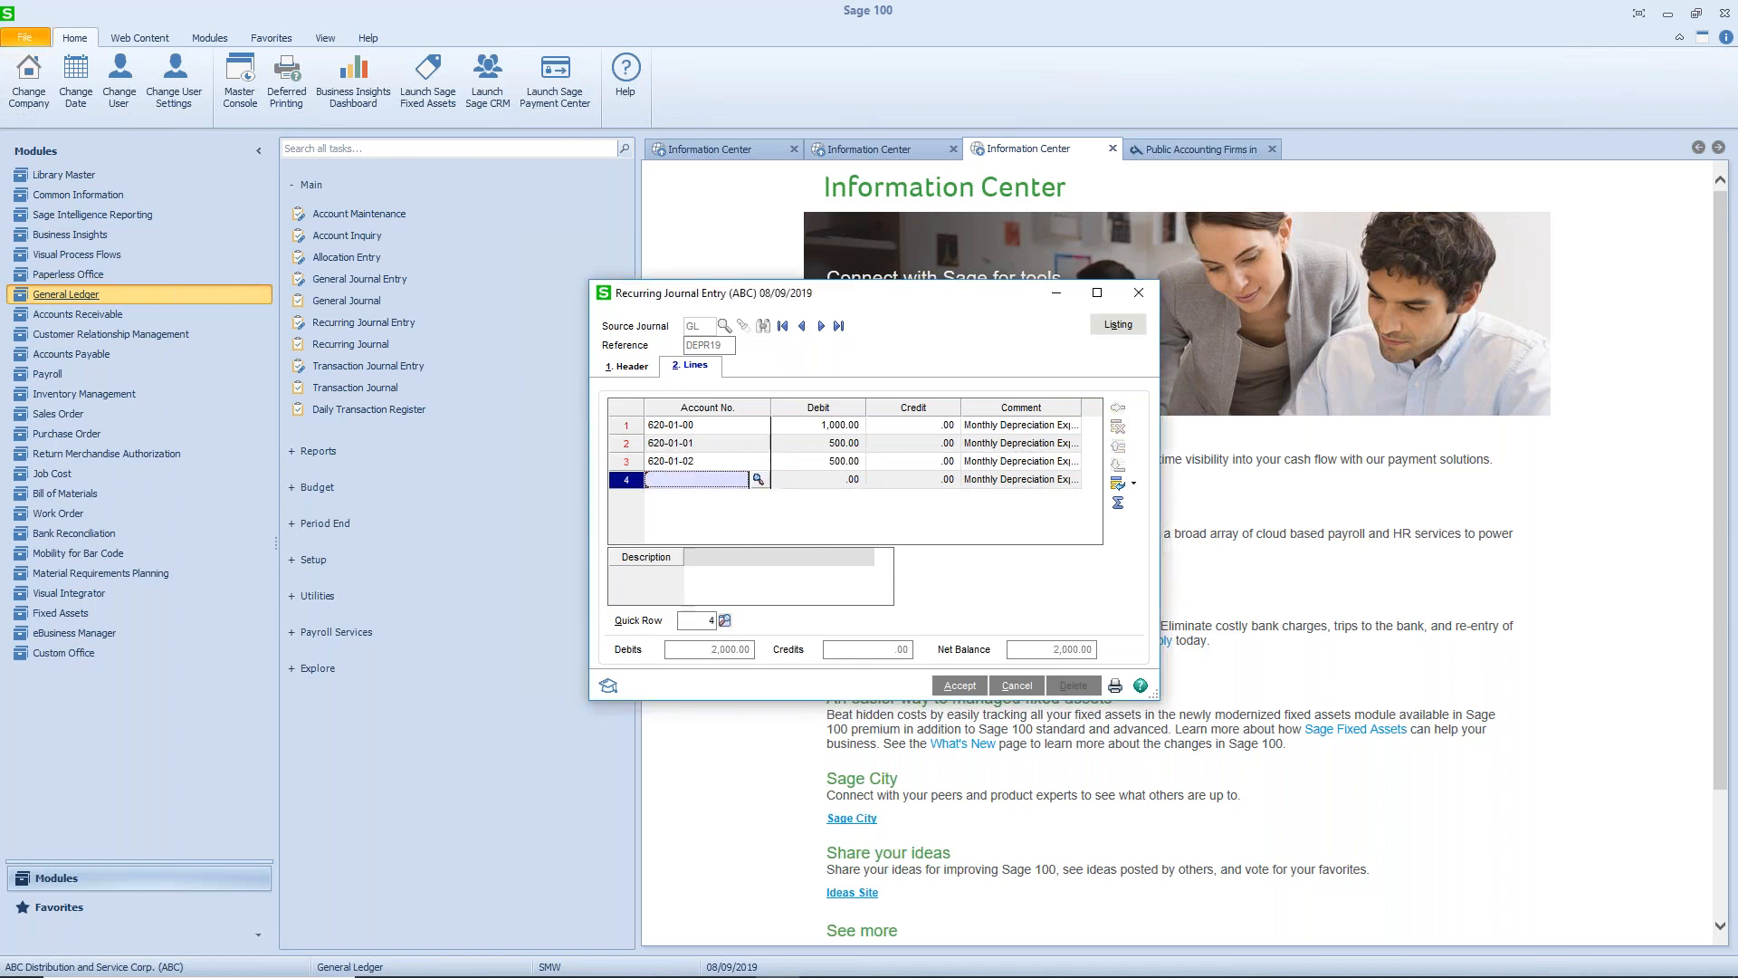
# - Add a fourth line crediting accumulated depreciation account 165-01-00 for 2,000.00, and accept and close the recurring entry
pyautogui.write('165-01-00')
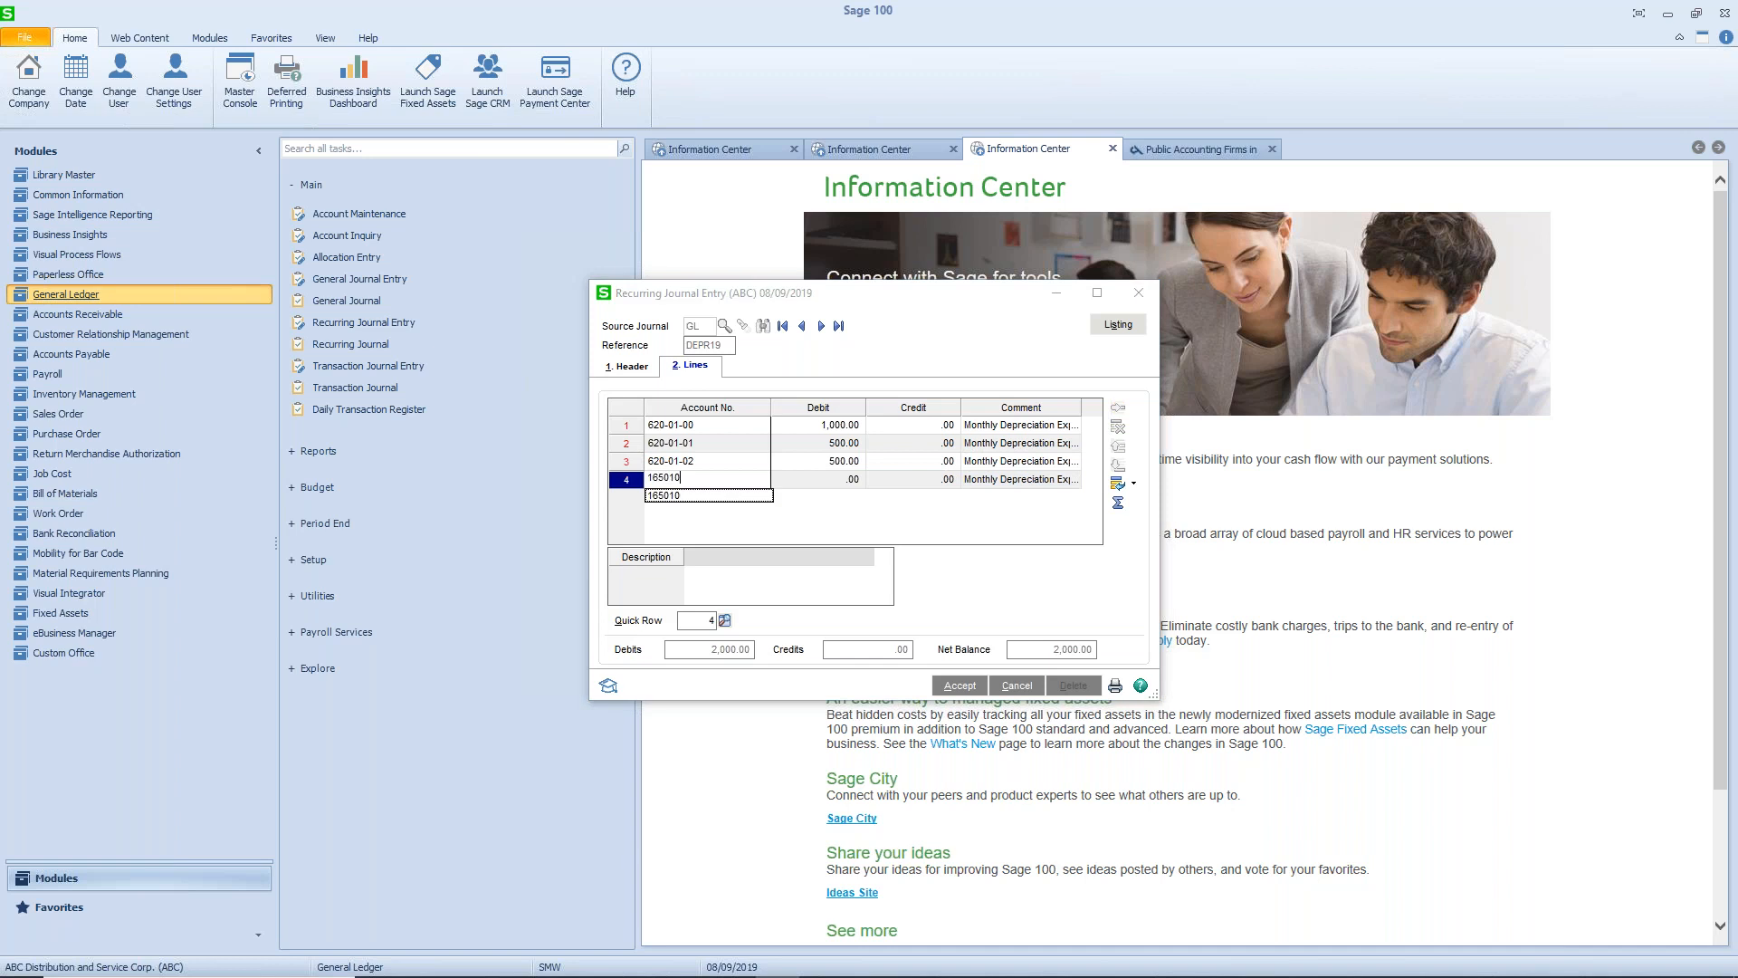
pyautogui.press('Tab')
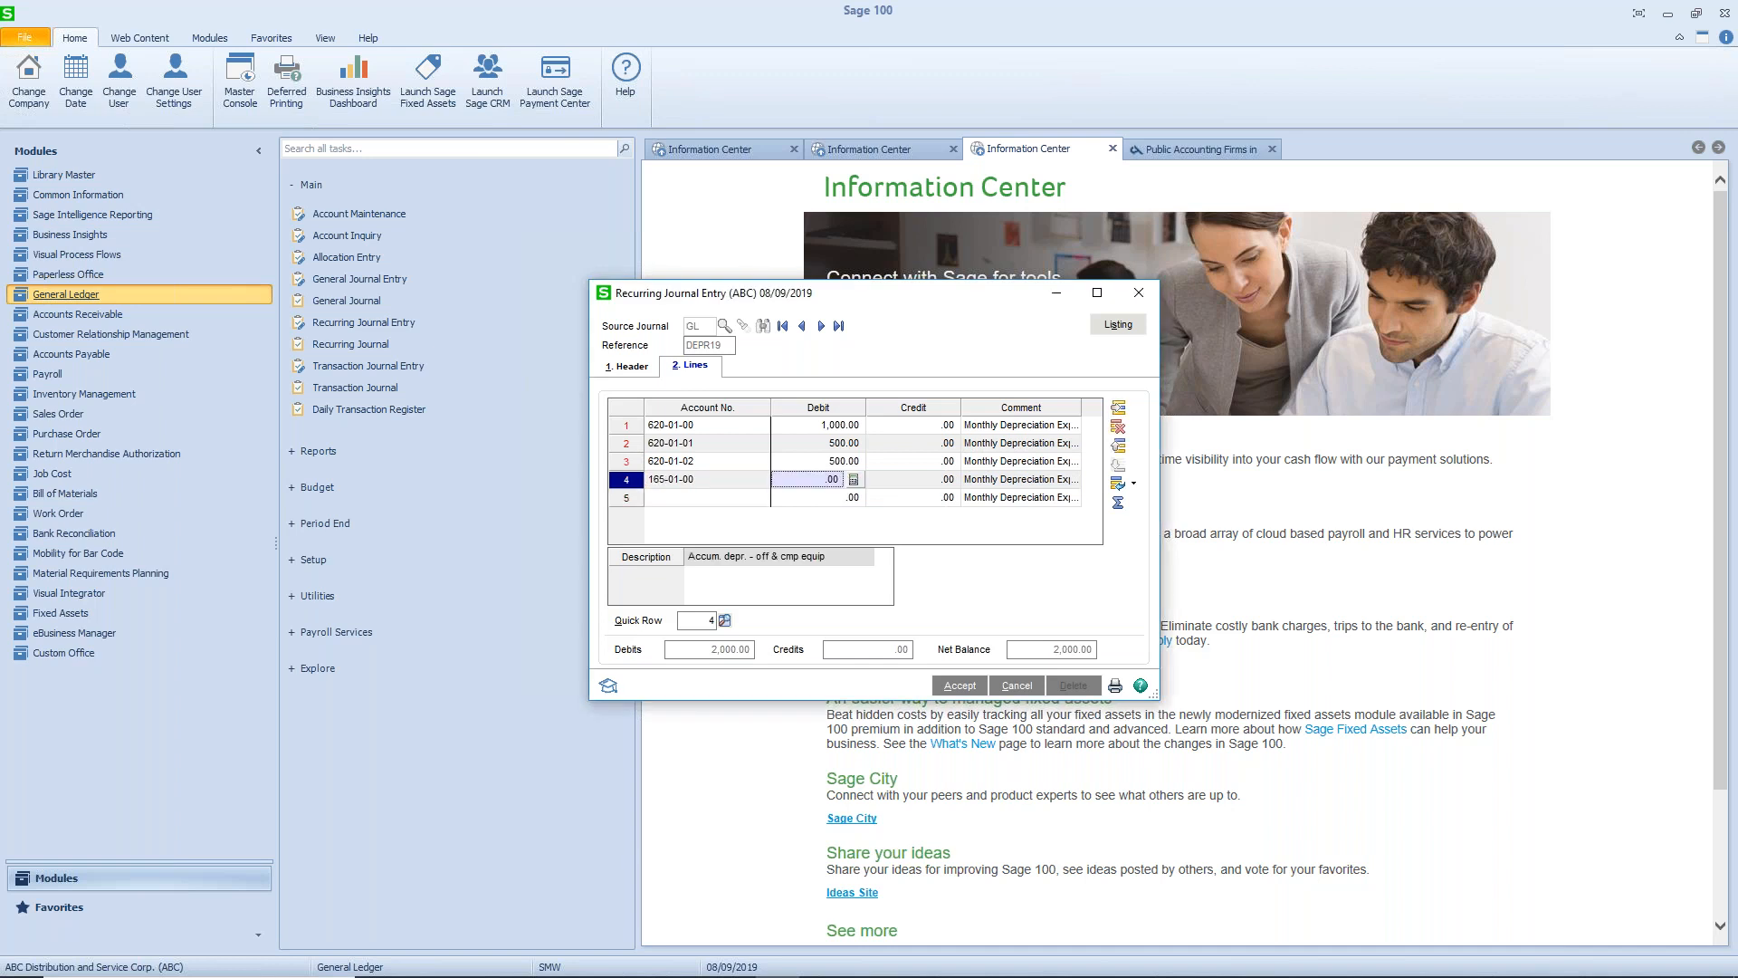
pyautogui.press('Tab')
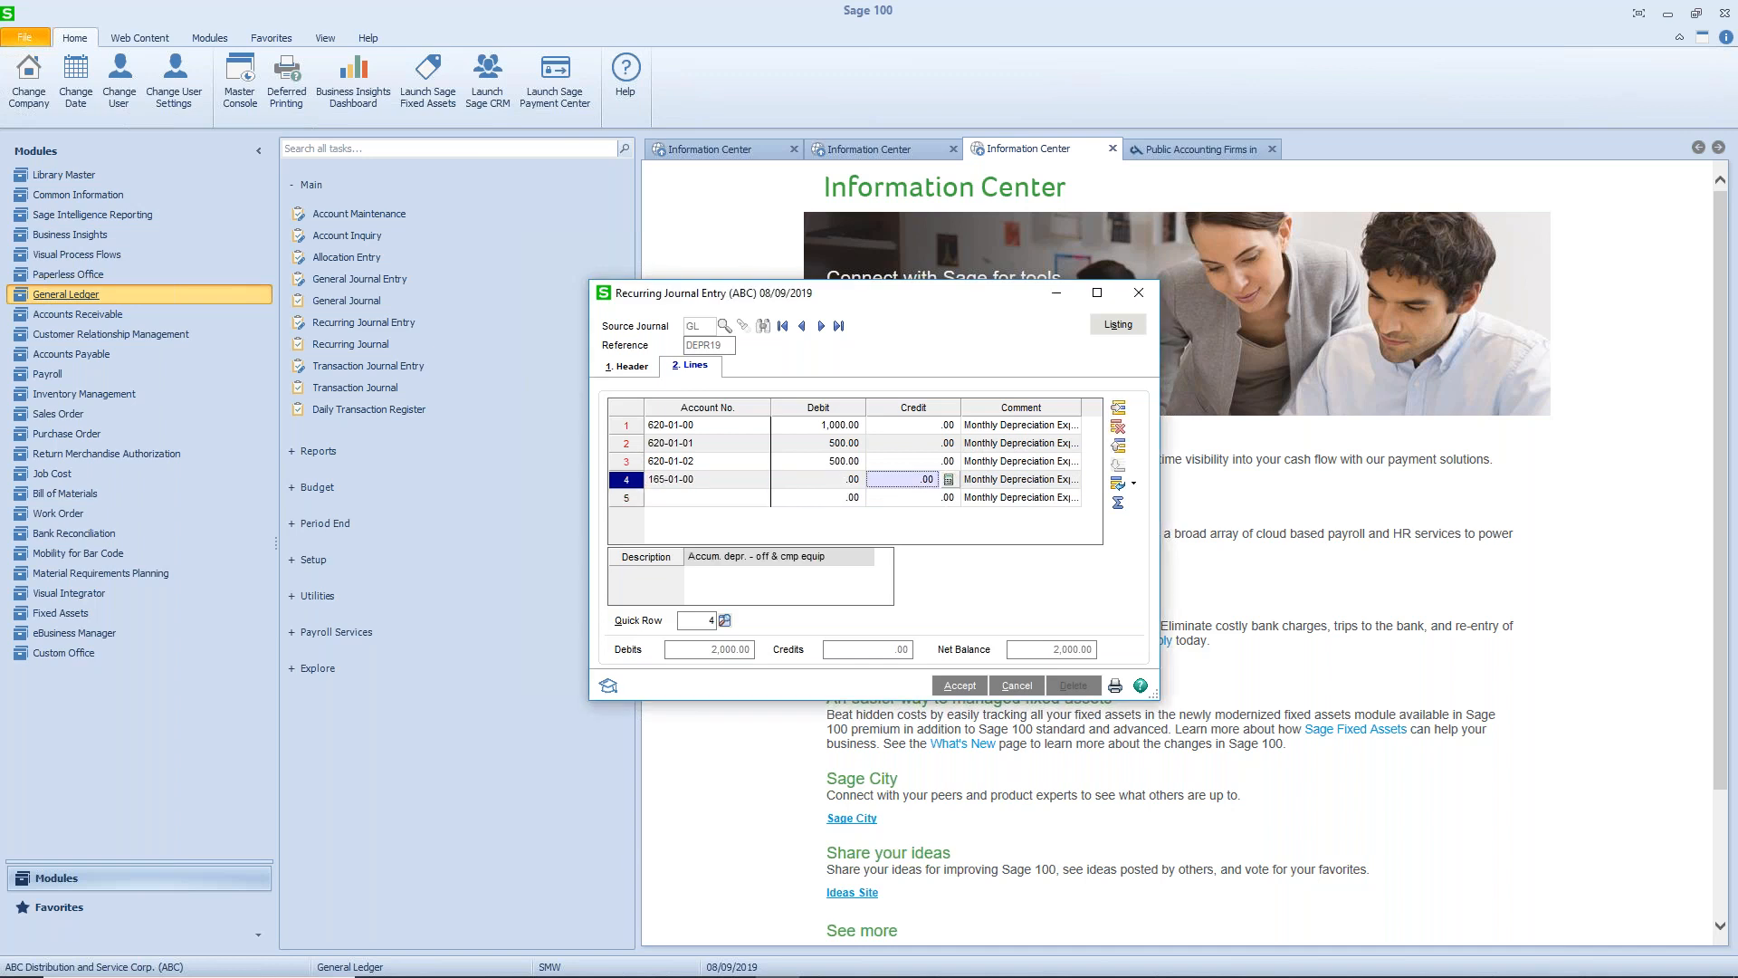
pyautogui.write('.05')
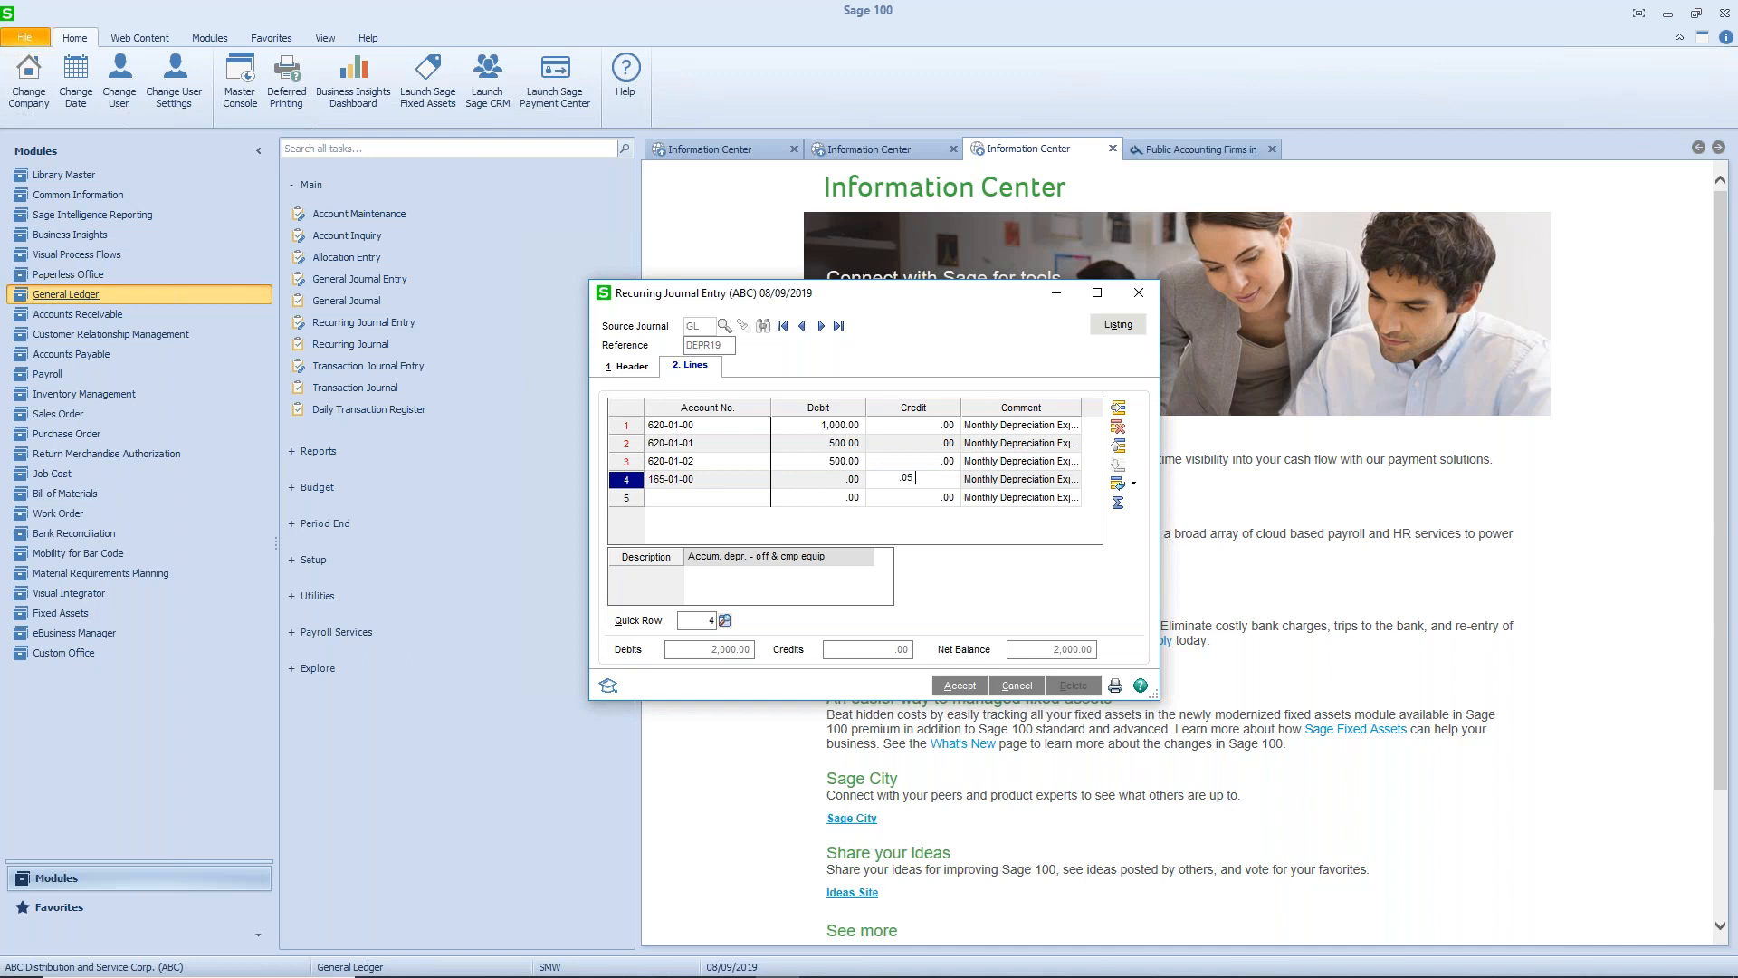
pyautogui.write('20')
pyautogui.press('BackSpace')
pyautogui.press('BackSpace')
pyautogui.press('BackSpace')
pyautogui.write('2,000')
pyautogui.press('Tab')
pyautogui.press('Tab')
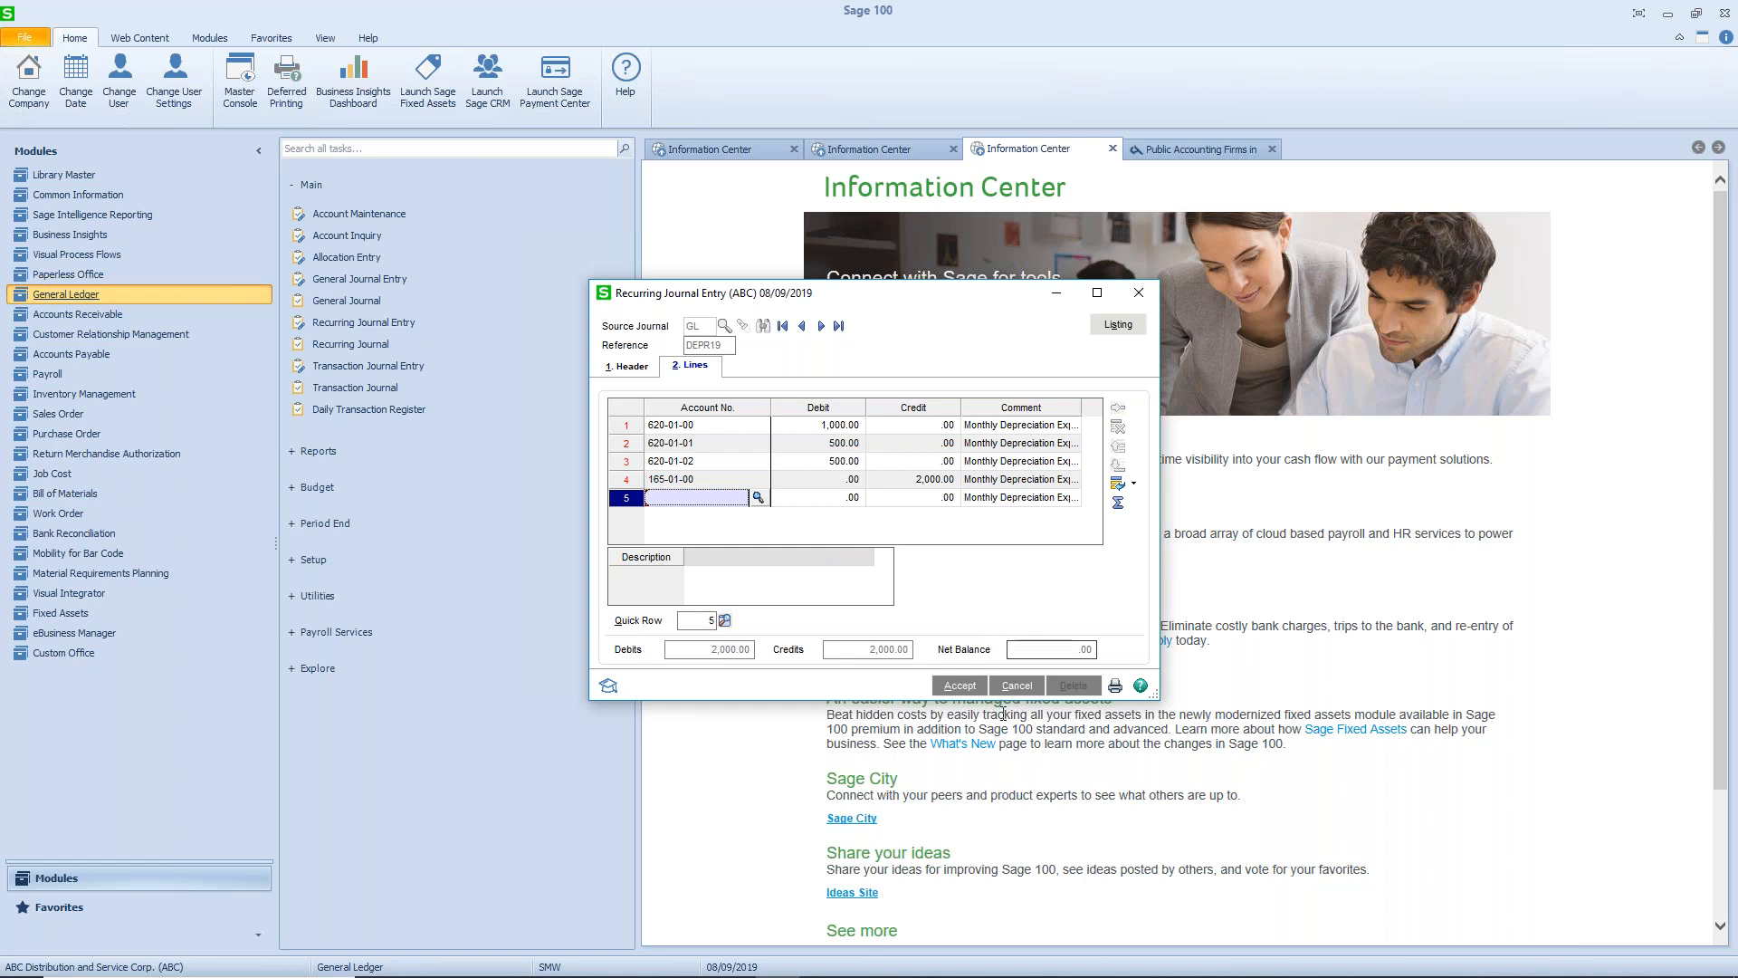
pyautogui.click(950, 686)
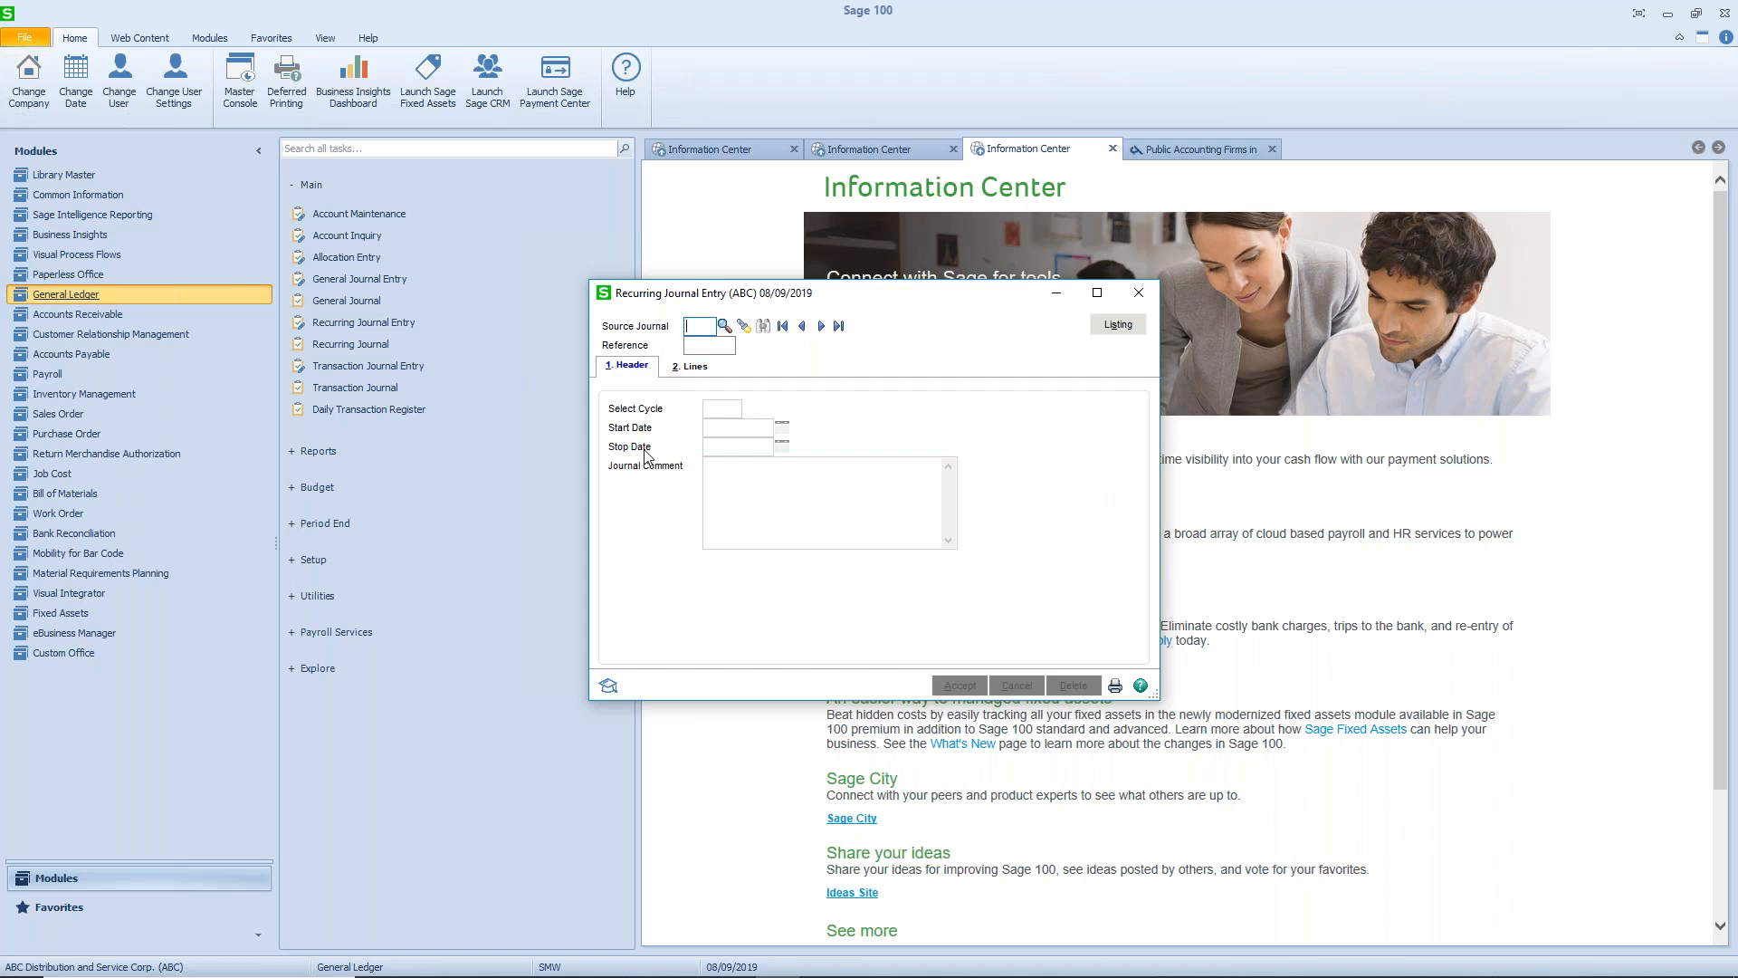
pyautogui.click(1139, 295)
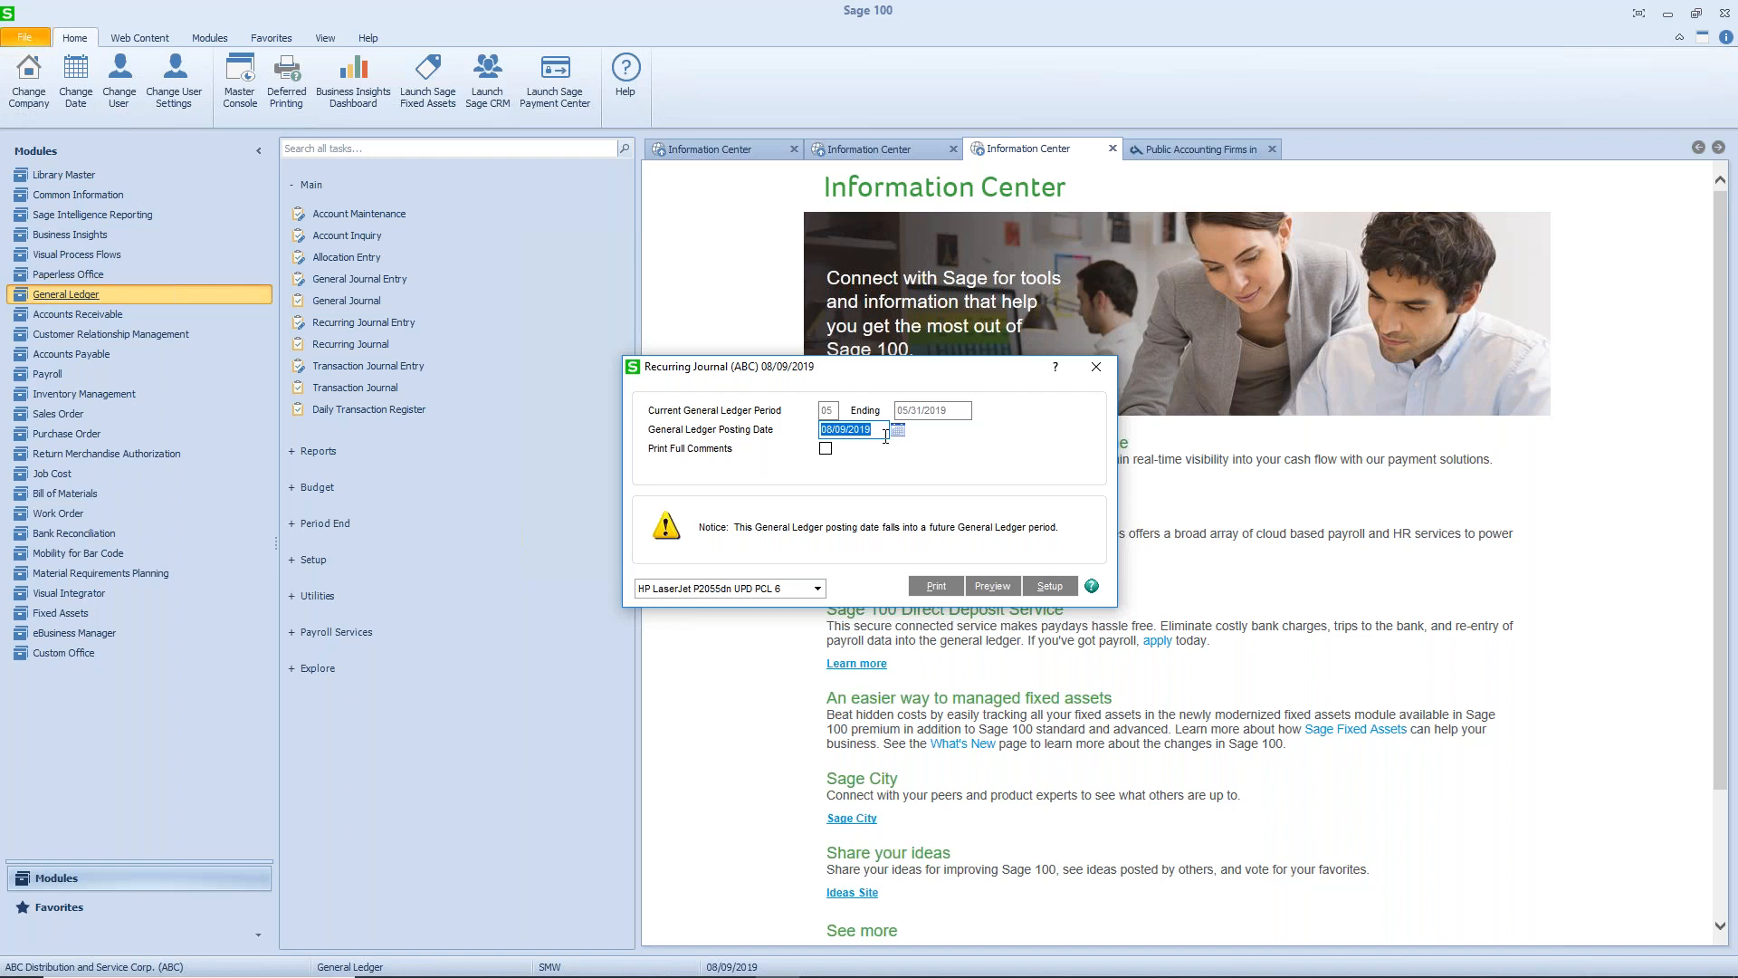
# - Set the Recurring Journal's general ledger posting date to 05/31/2019 and start printing the journal
pyautogui.write('5/31/2019')
pyautogui.press('Tab')
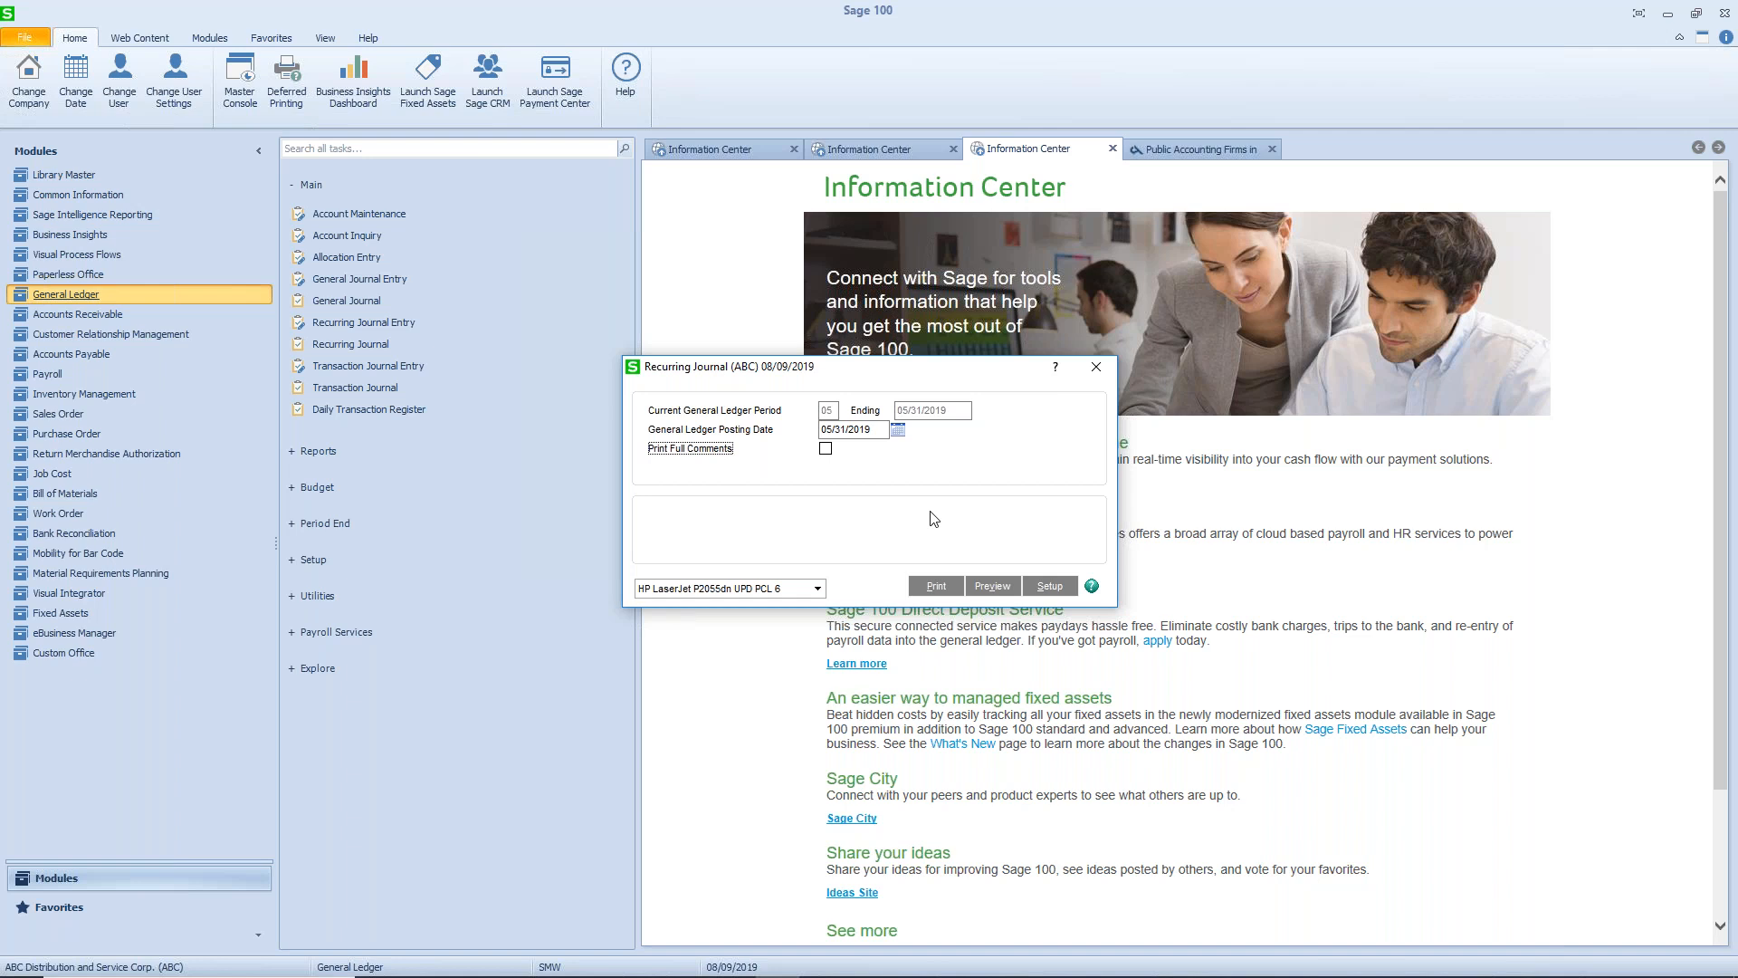
pyautogui.click(936, 586)
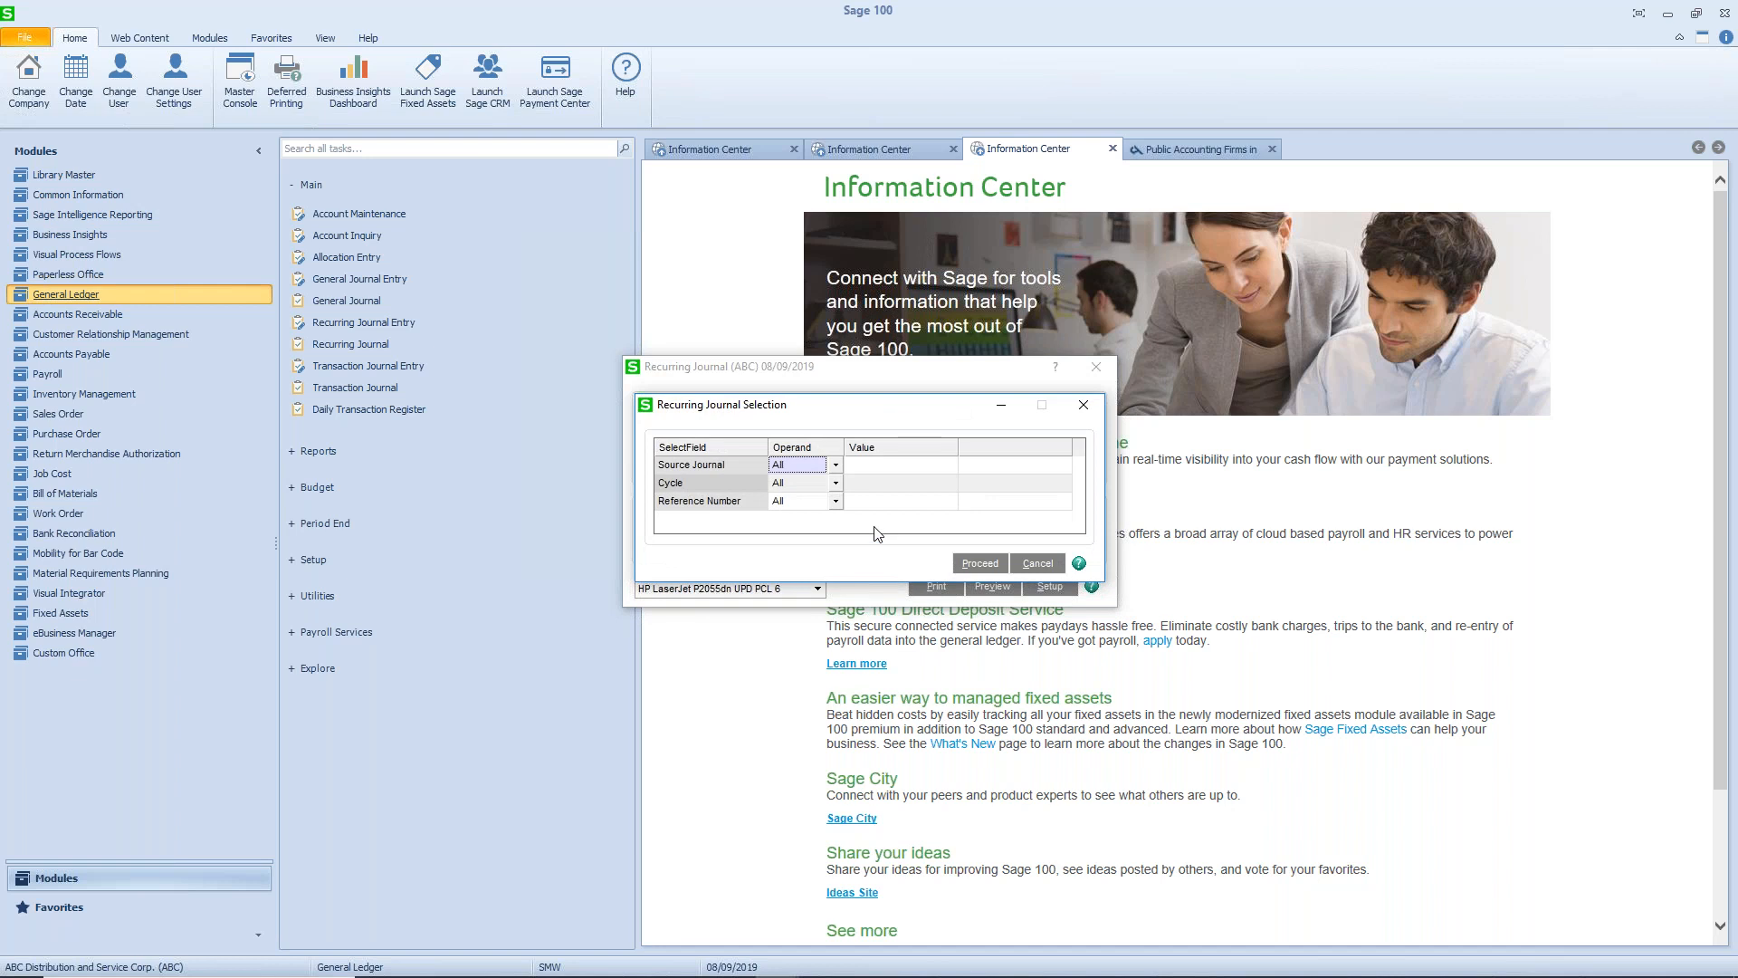
# - Limit the Recurring Journal selection to source journal GL and cycle M, and proceed with the report
pyautogui.click(870, 464)
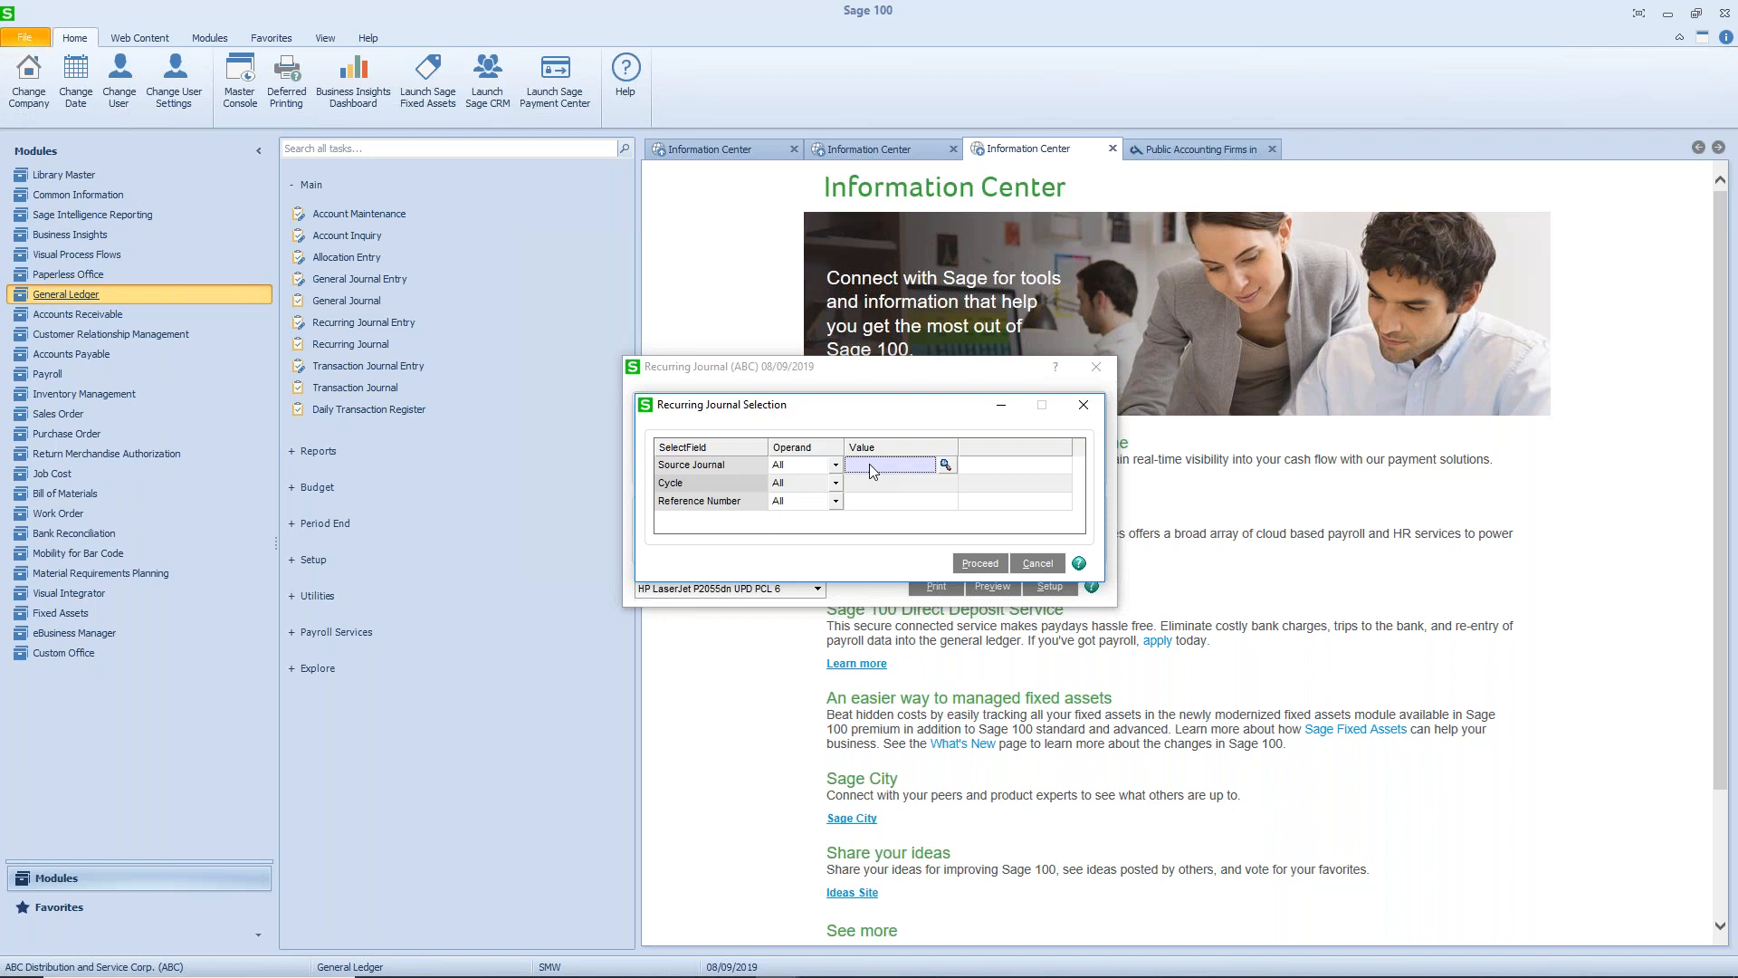
pyautogui.write('M')
pyautogui.press('Tab')
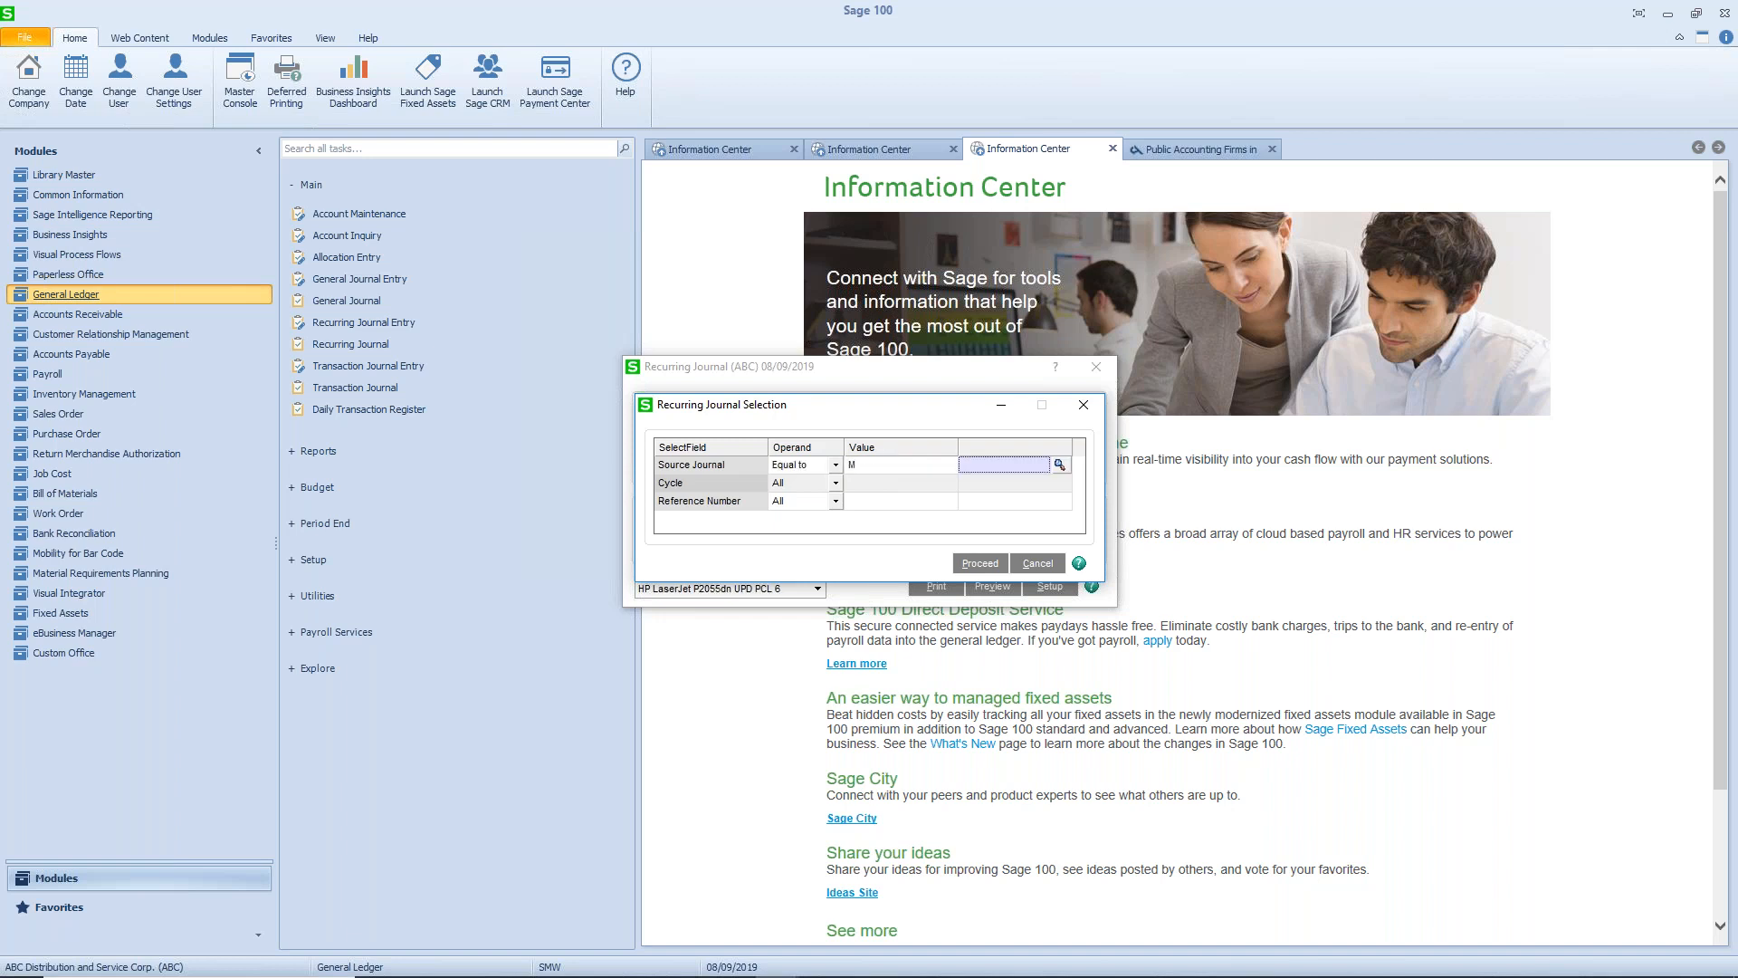
pyautogui.hotkey('shift', 'Tab')
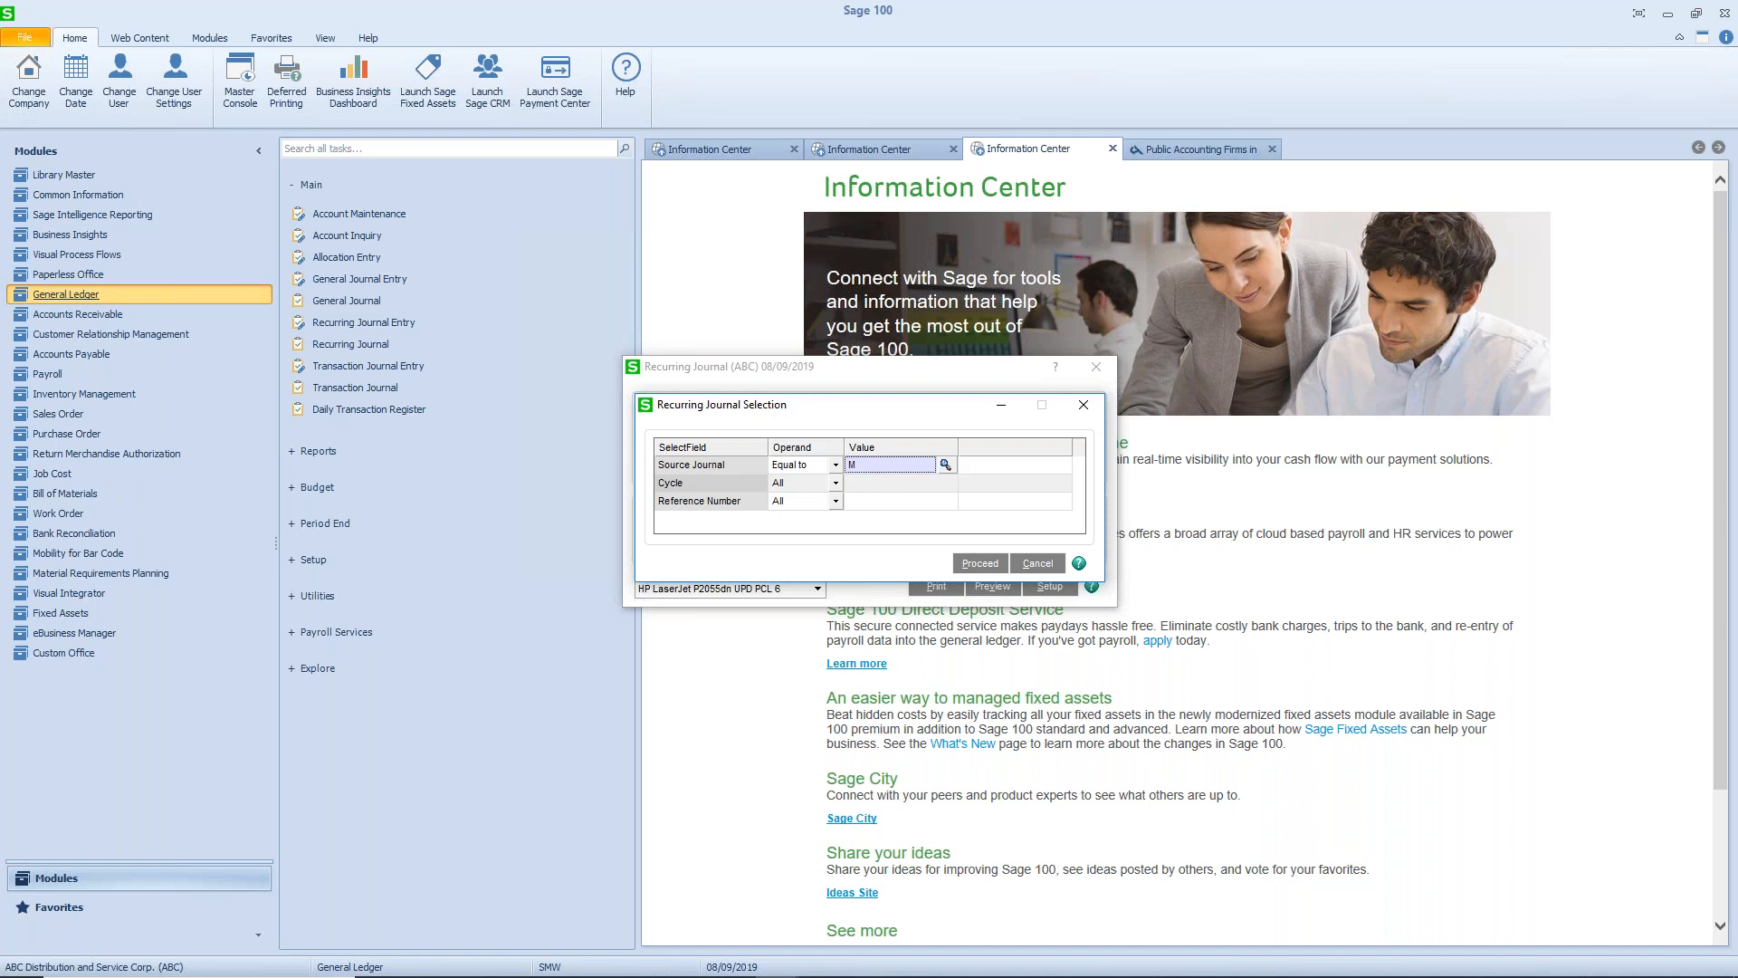
pyautogui.write('GL')
pyautogui.press('Tab')
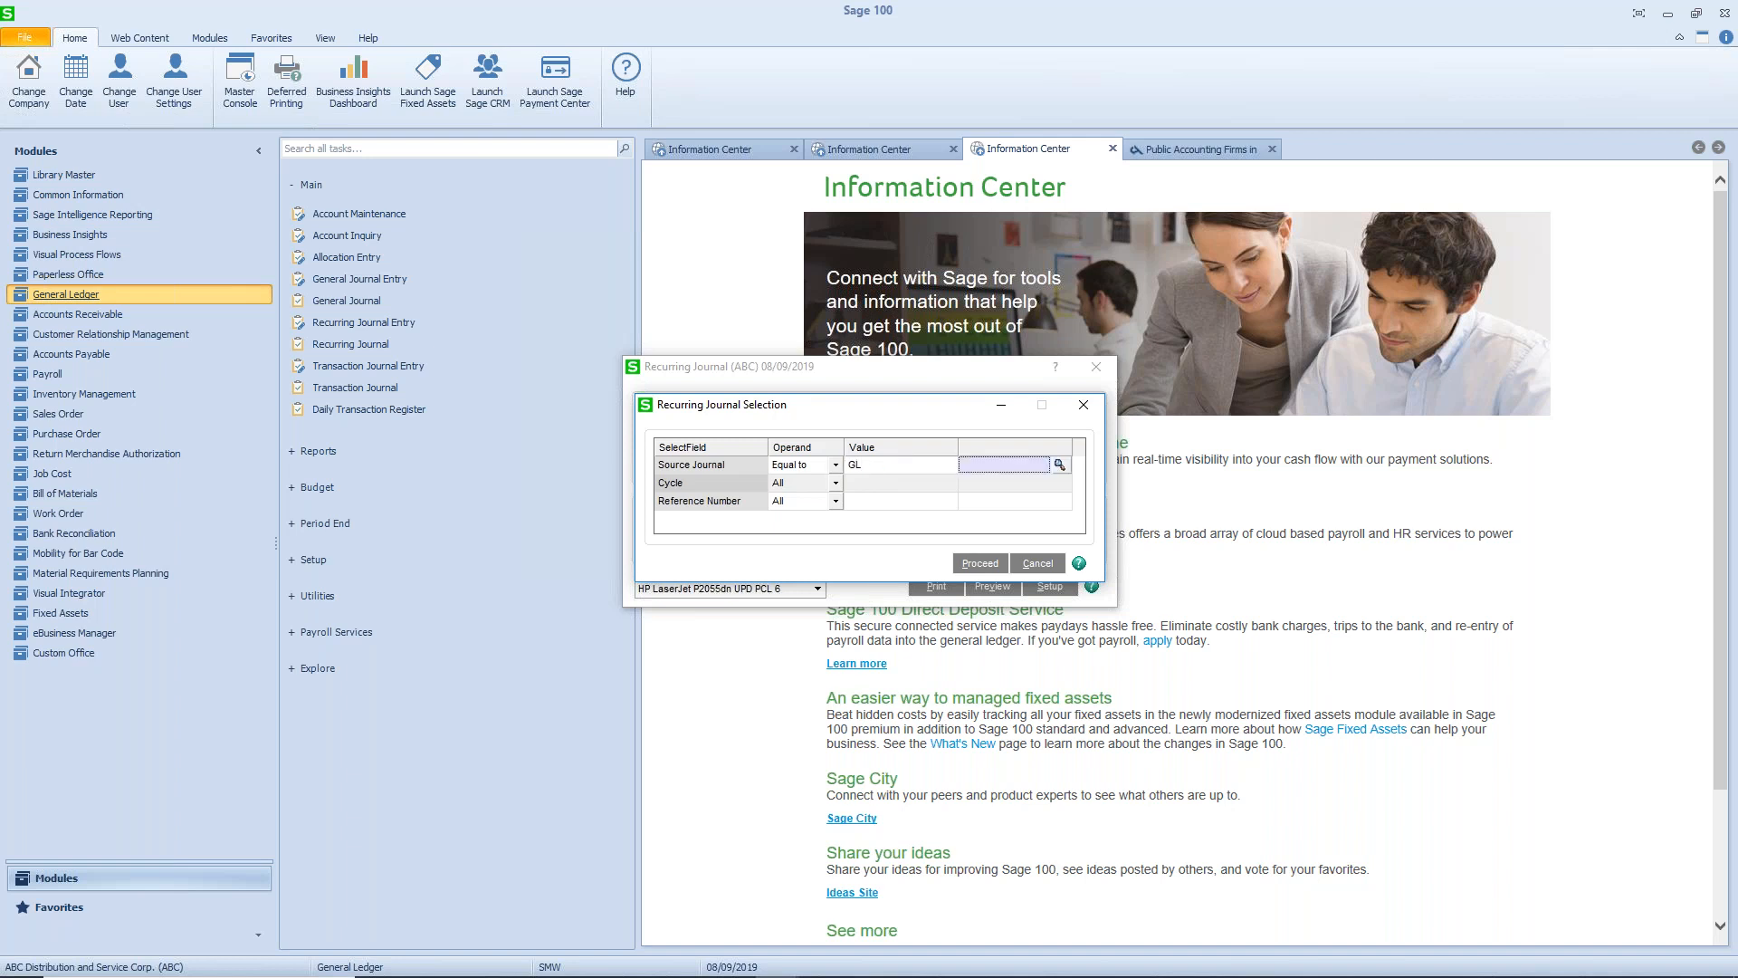
pyautogui.press('Tab')
pyautogui.press('Tab')
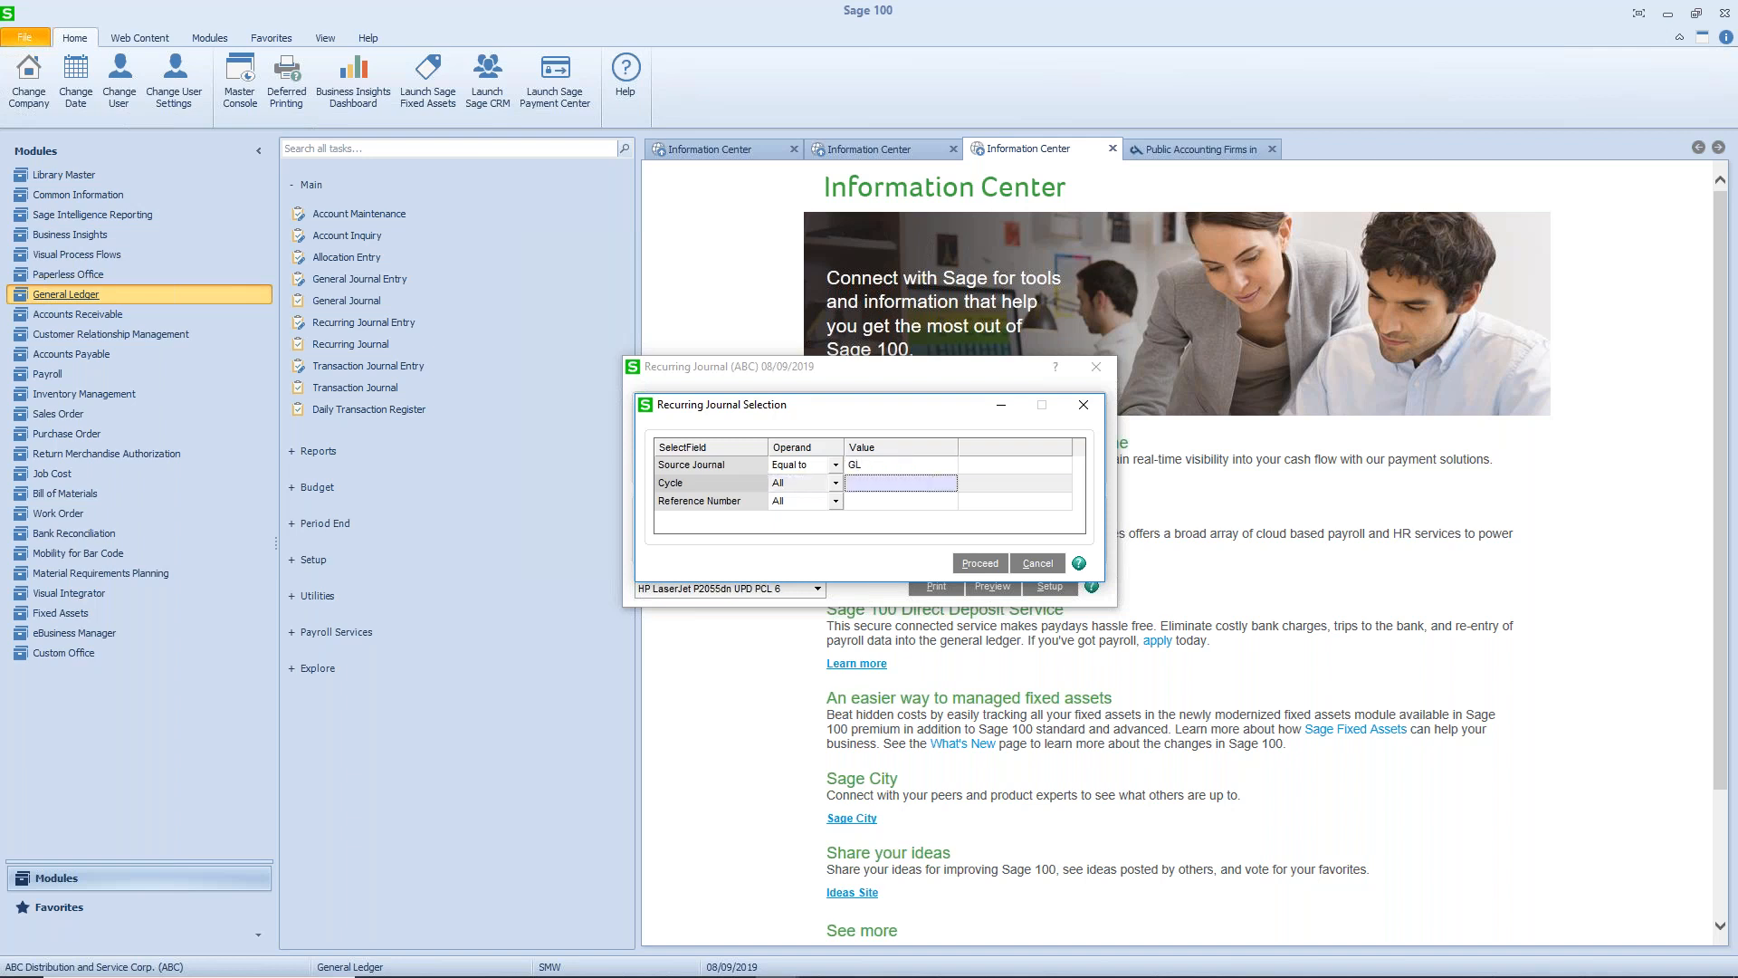
pyautogui.write('M')
pyautogui.press('Tab')
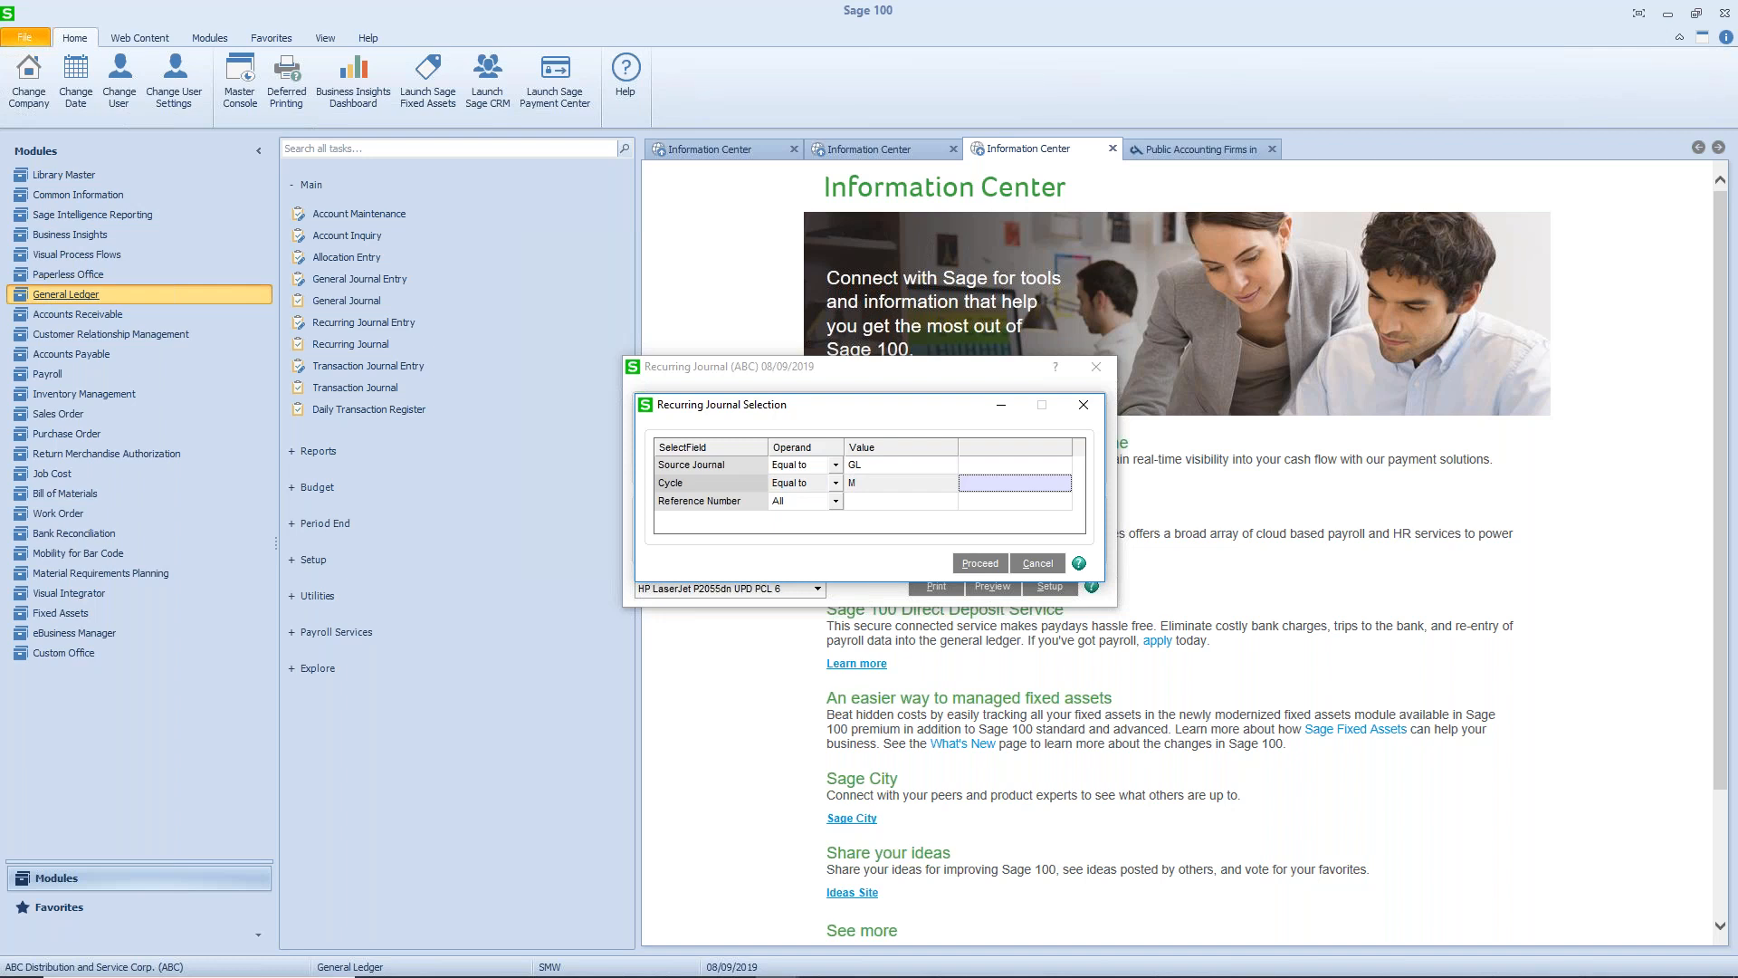
pyautogui.click(968, 565)
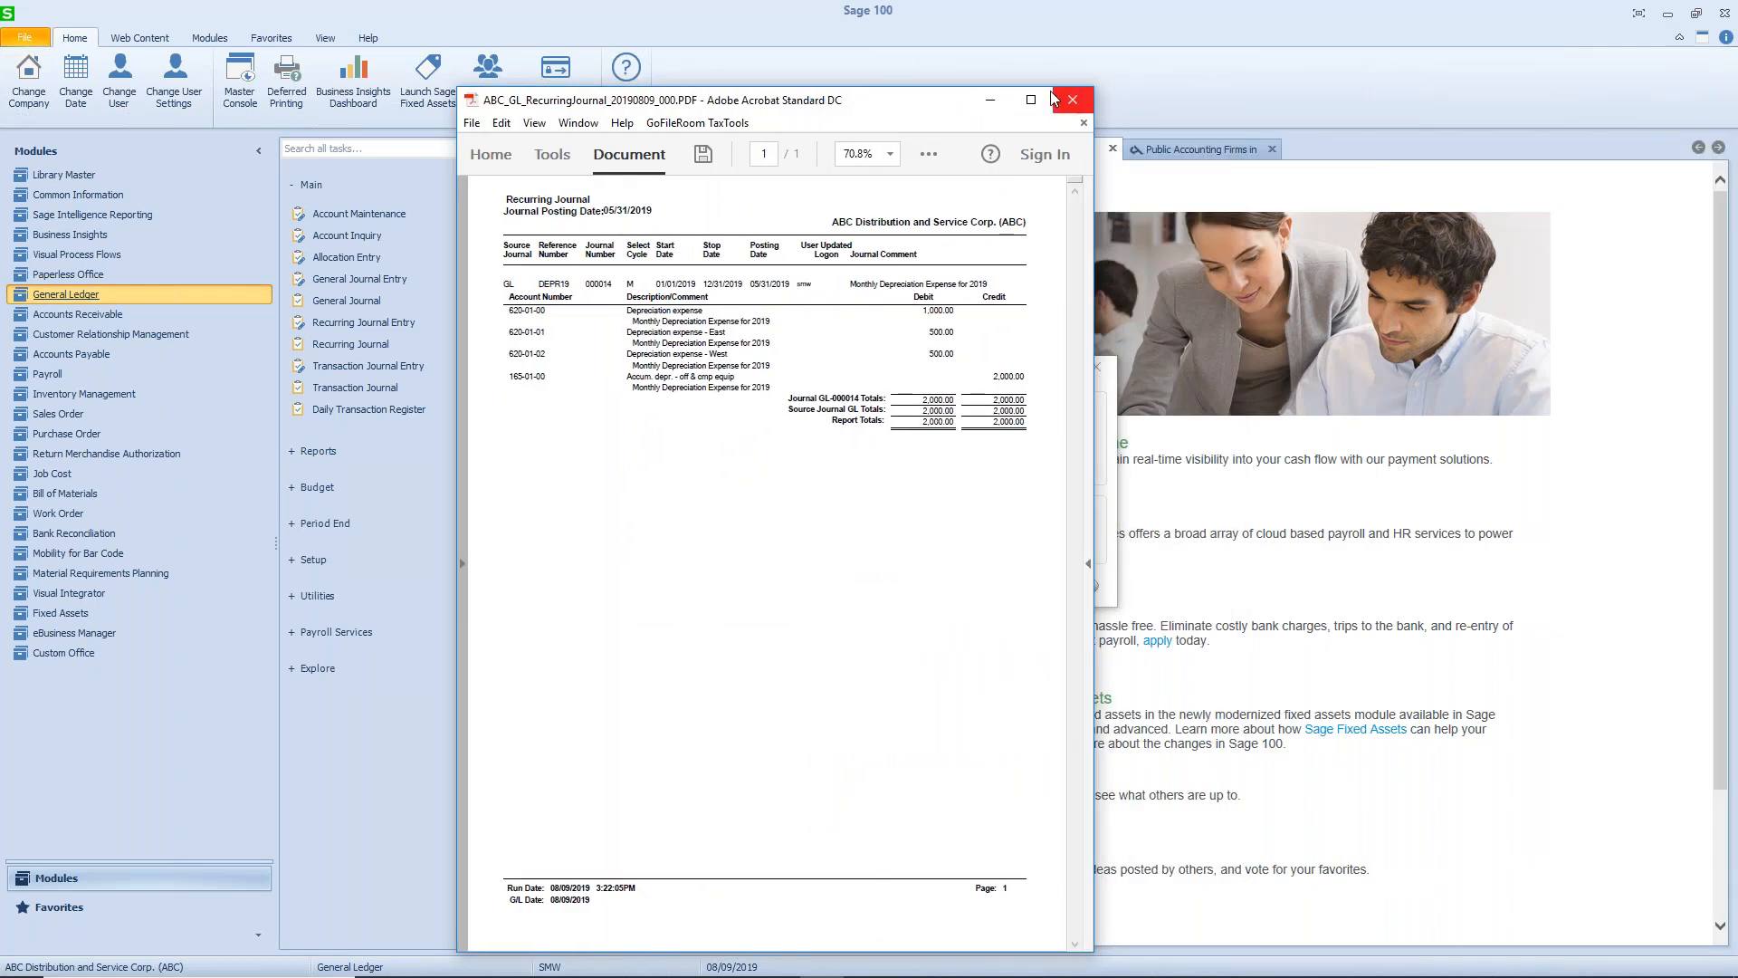
# - Check the enlarged Recurring Journal report, close it and update the journal
pyautogui.click(1031, 99)
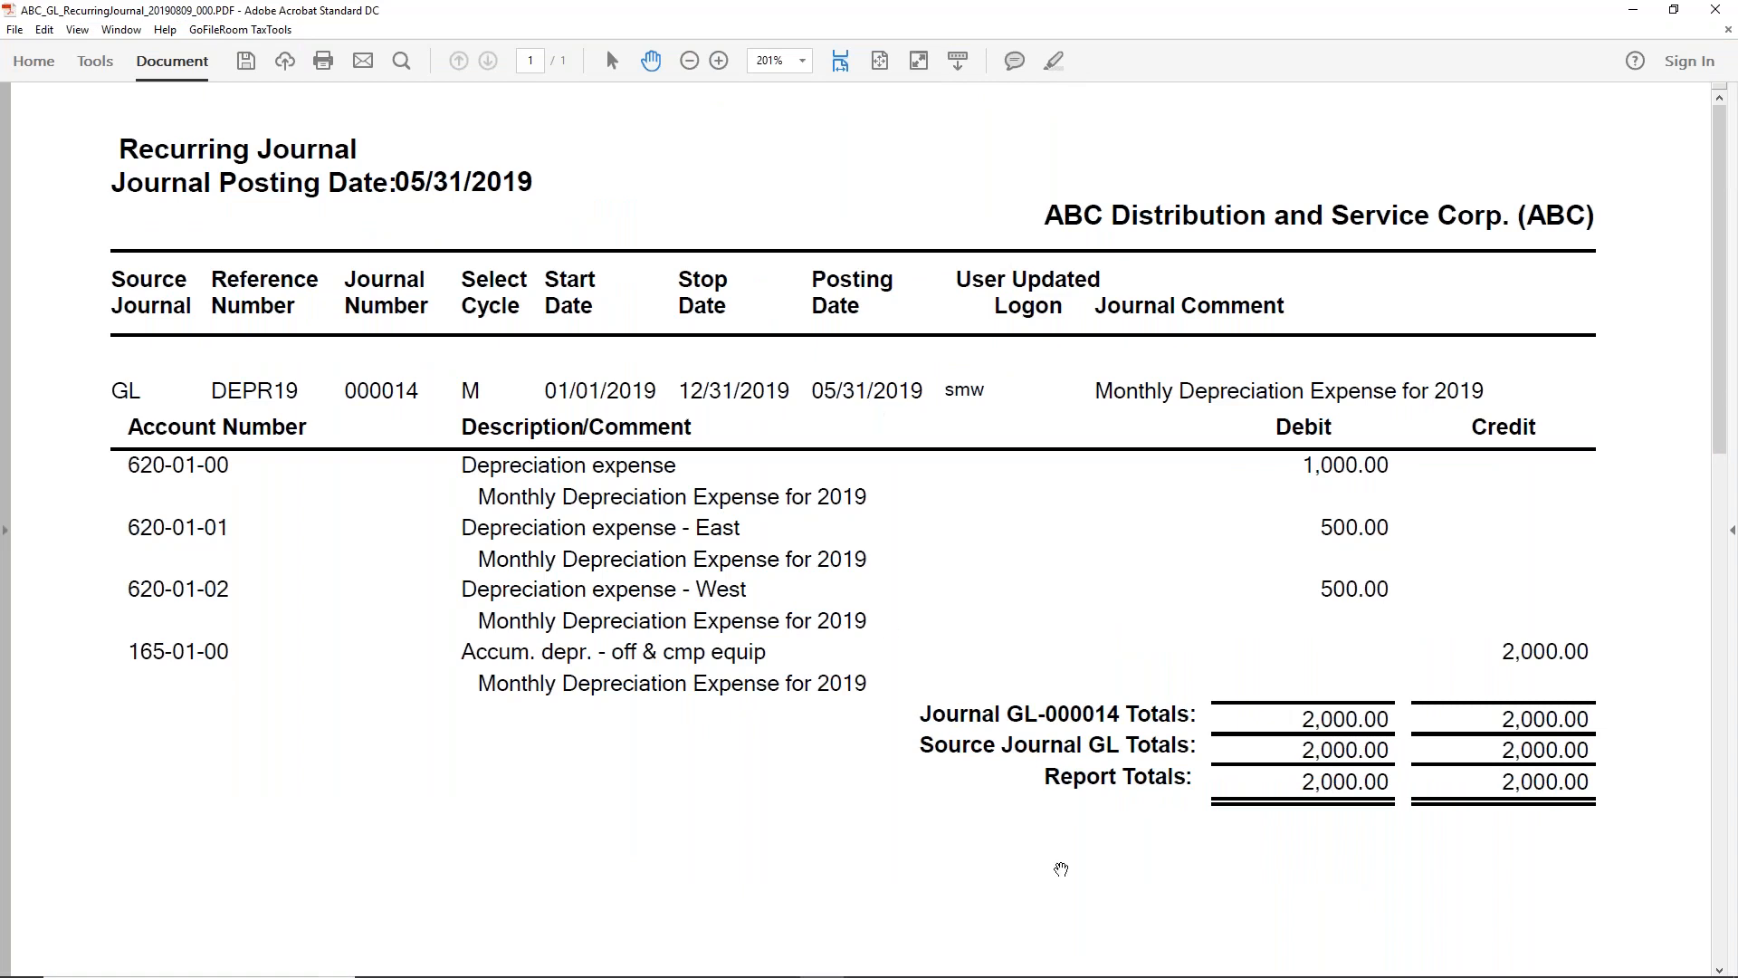
pyautogui.click(1714, 17)
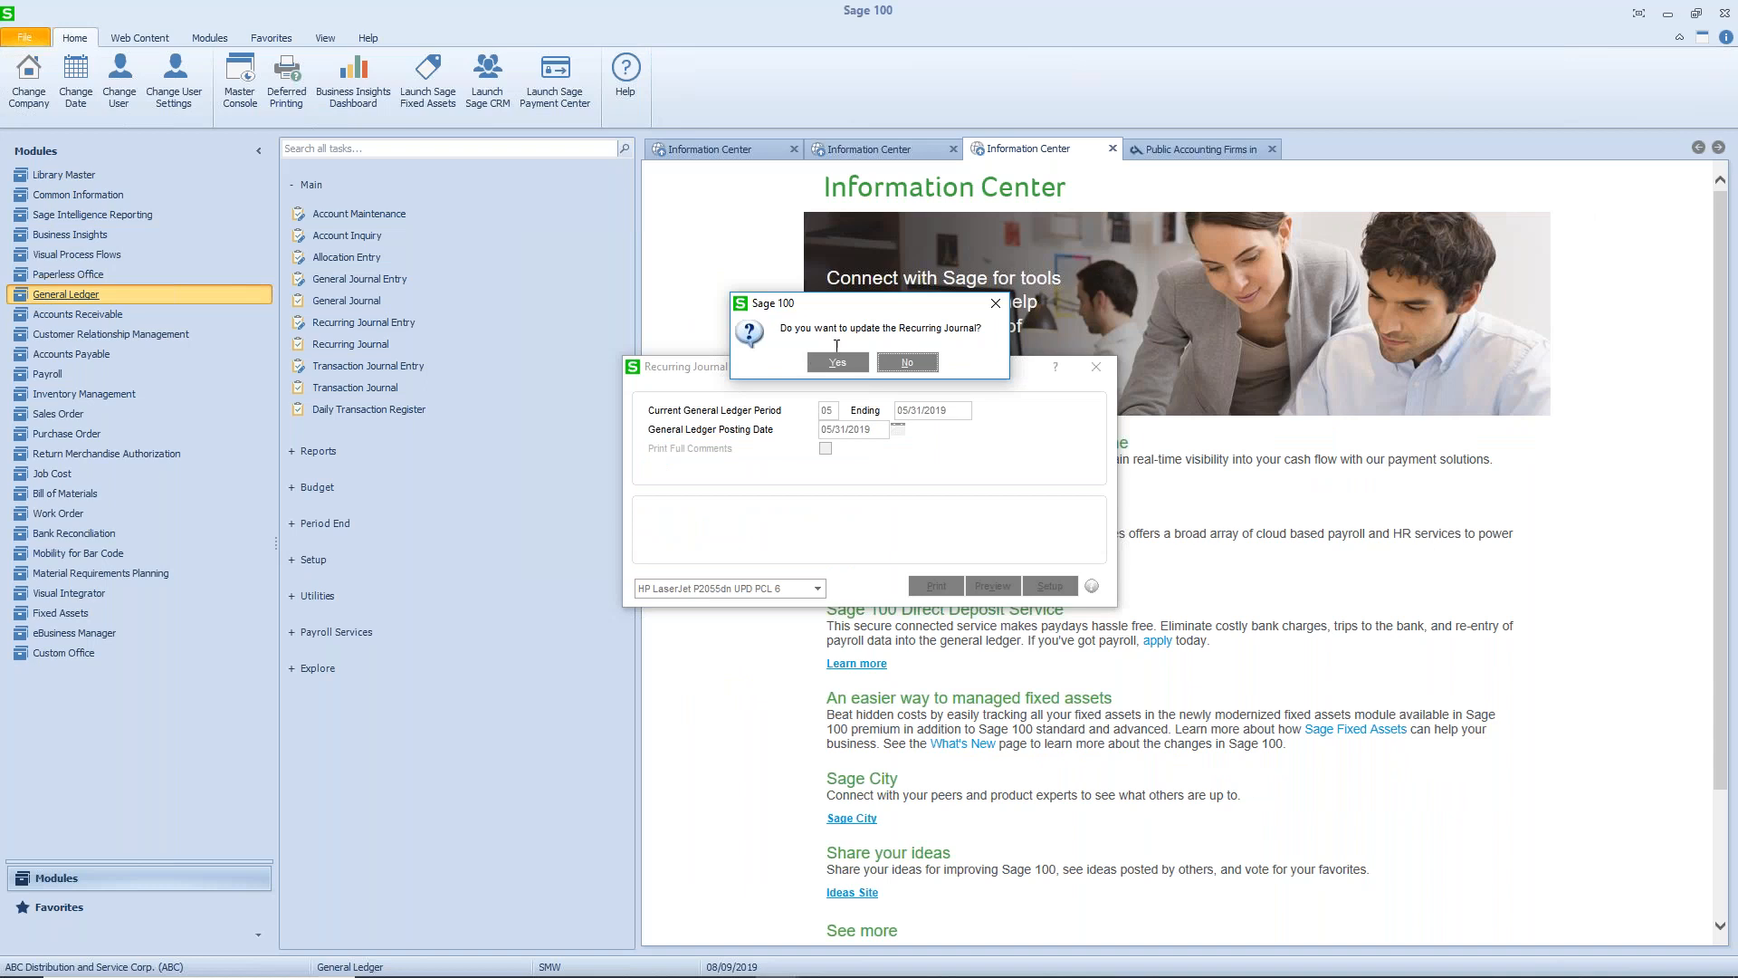
pyautogui.click(837, 363)
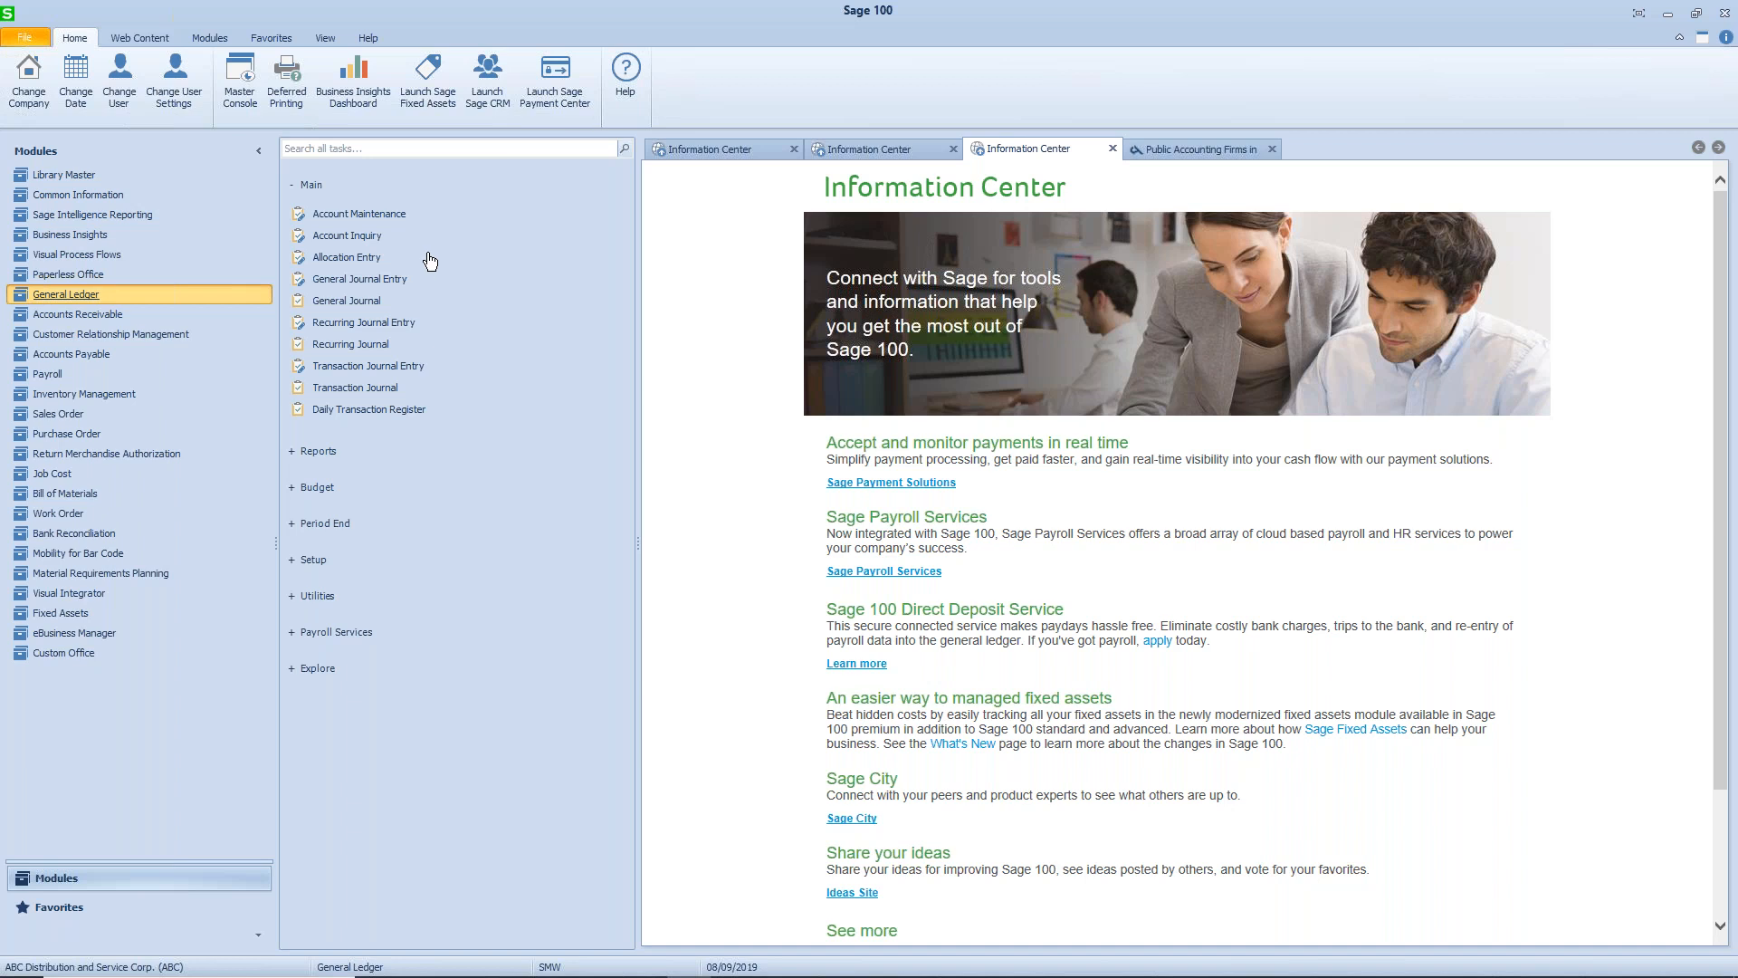
# - Open utilities account 545-00-03 in Account Maintenance and show its 2019 transactions
pyautogui.click(362, 214)
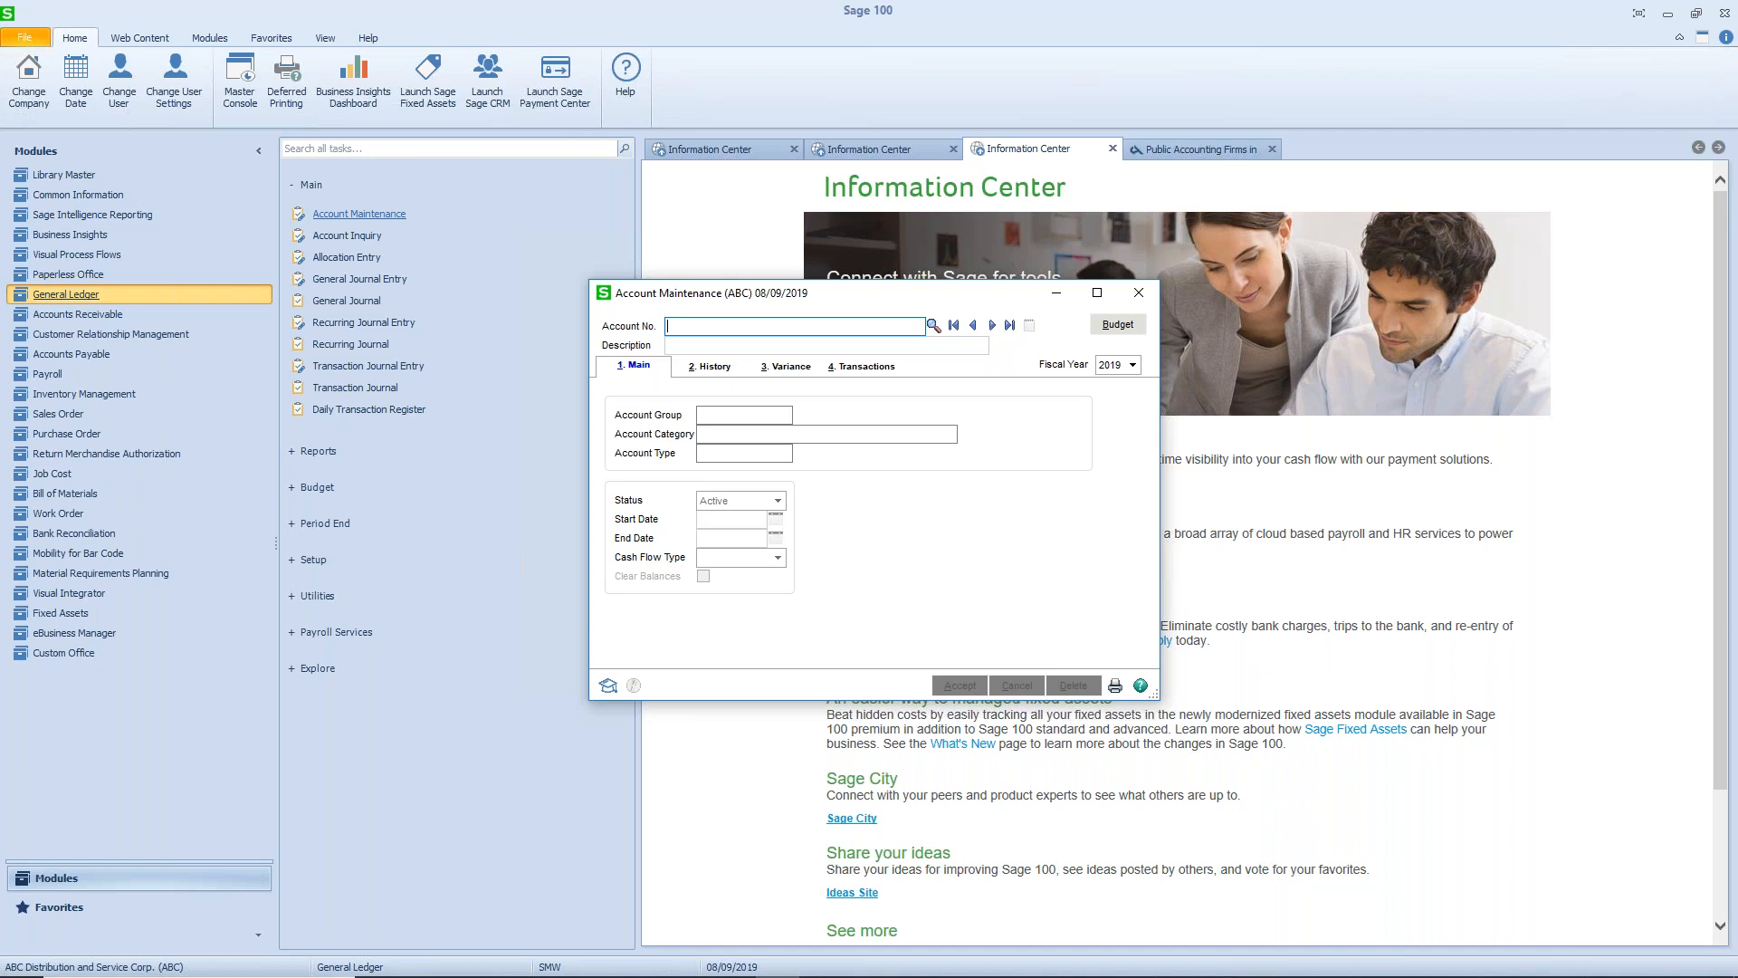
pyautogui.write('545003')
pyautogui.press('Tab')
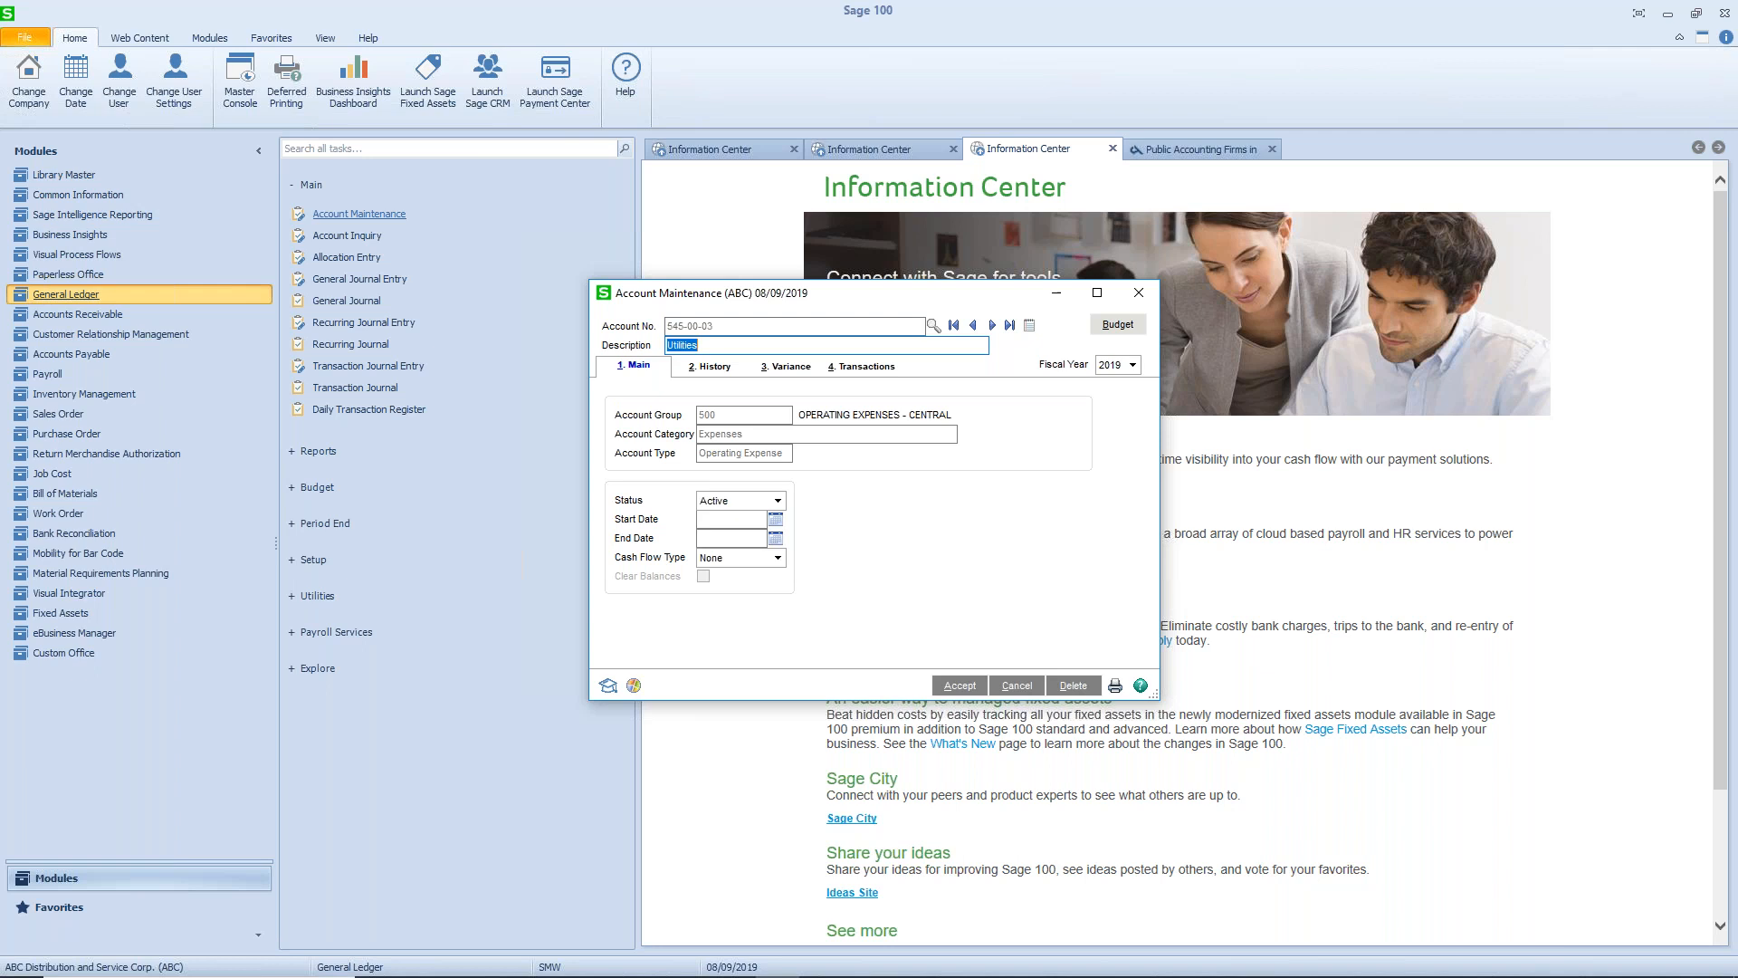
pyautogui.click(858, 367)
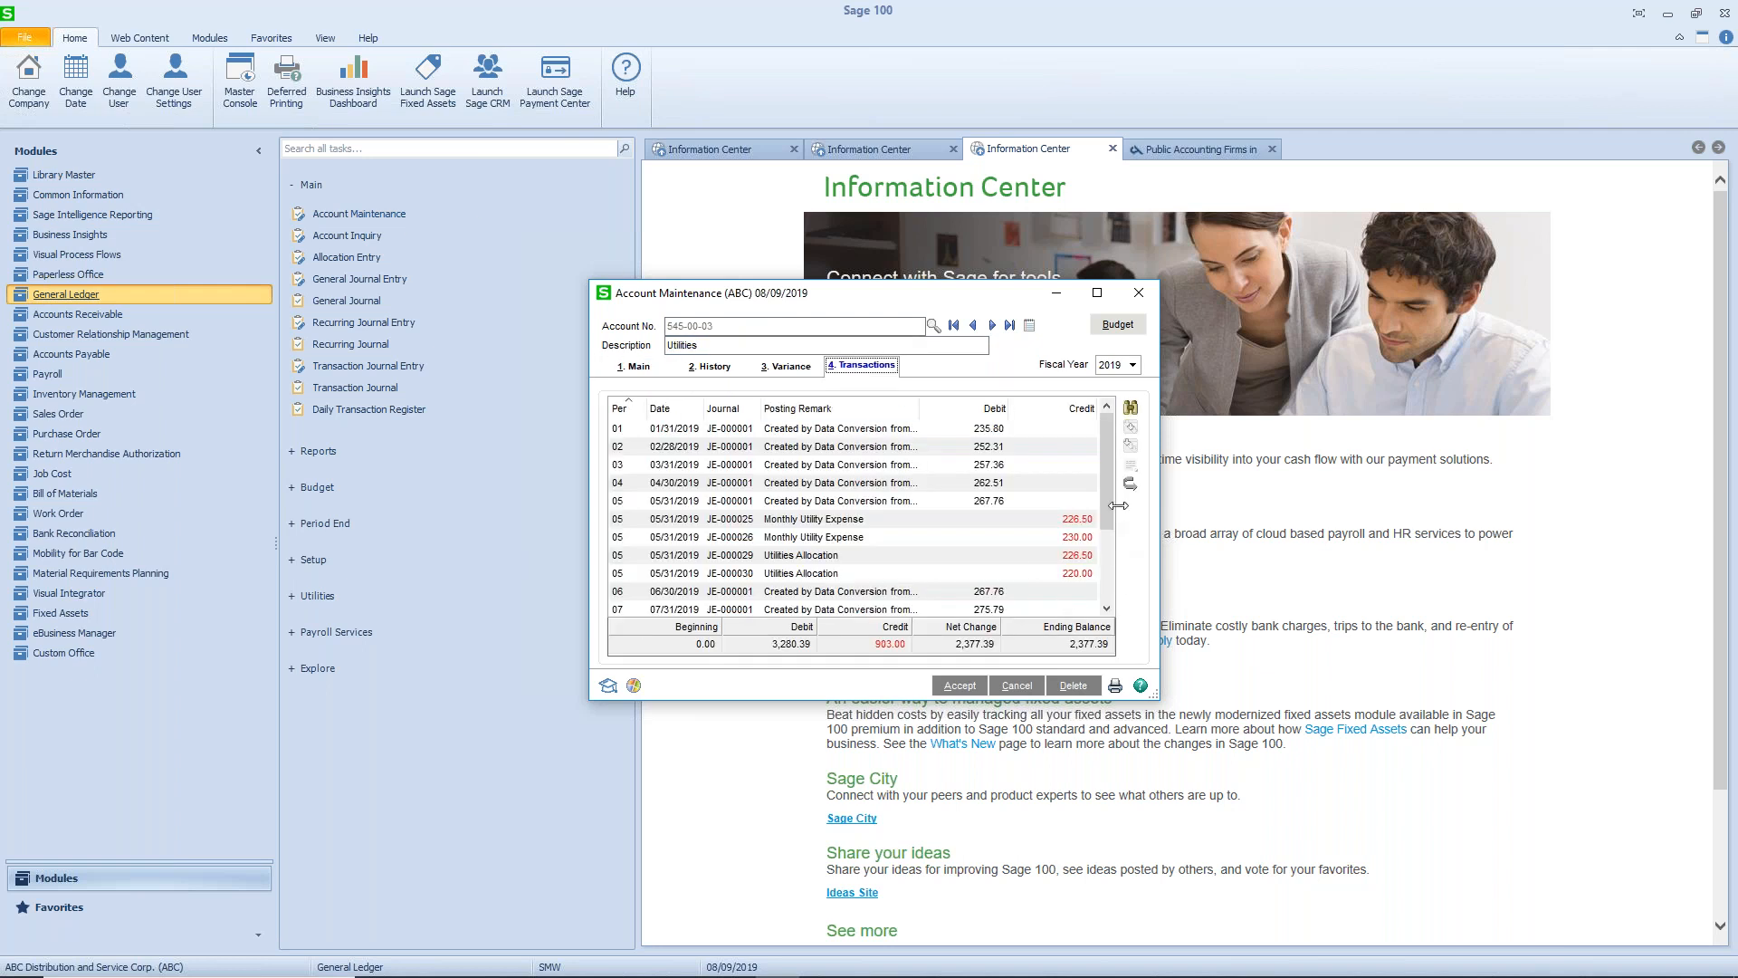
# - Reverse the Utilities Allocation journal JE-000030 dated 05/31/2019 and close Account Maintenance
pyautogui.moveTo(1110, 495); pyautogui.dragTo(1112, 507)
pyautogui.click(1078, 577)
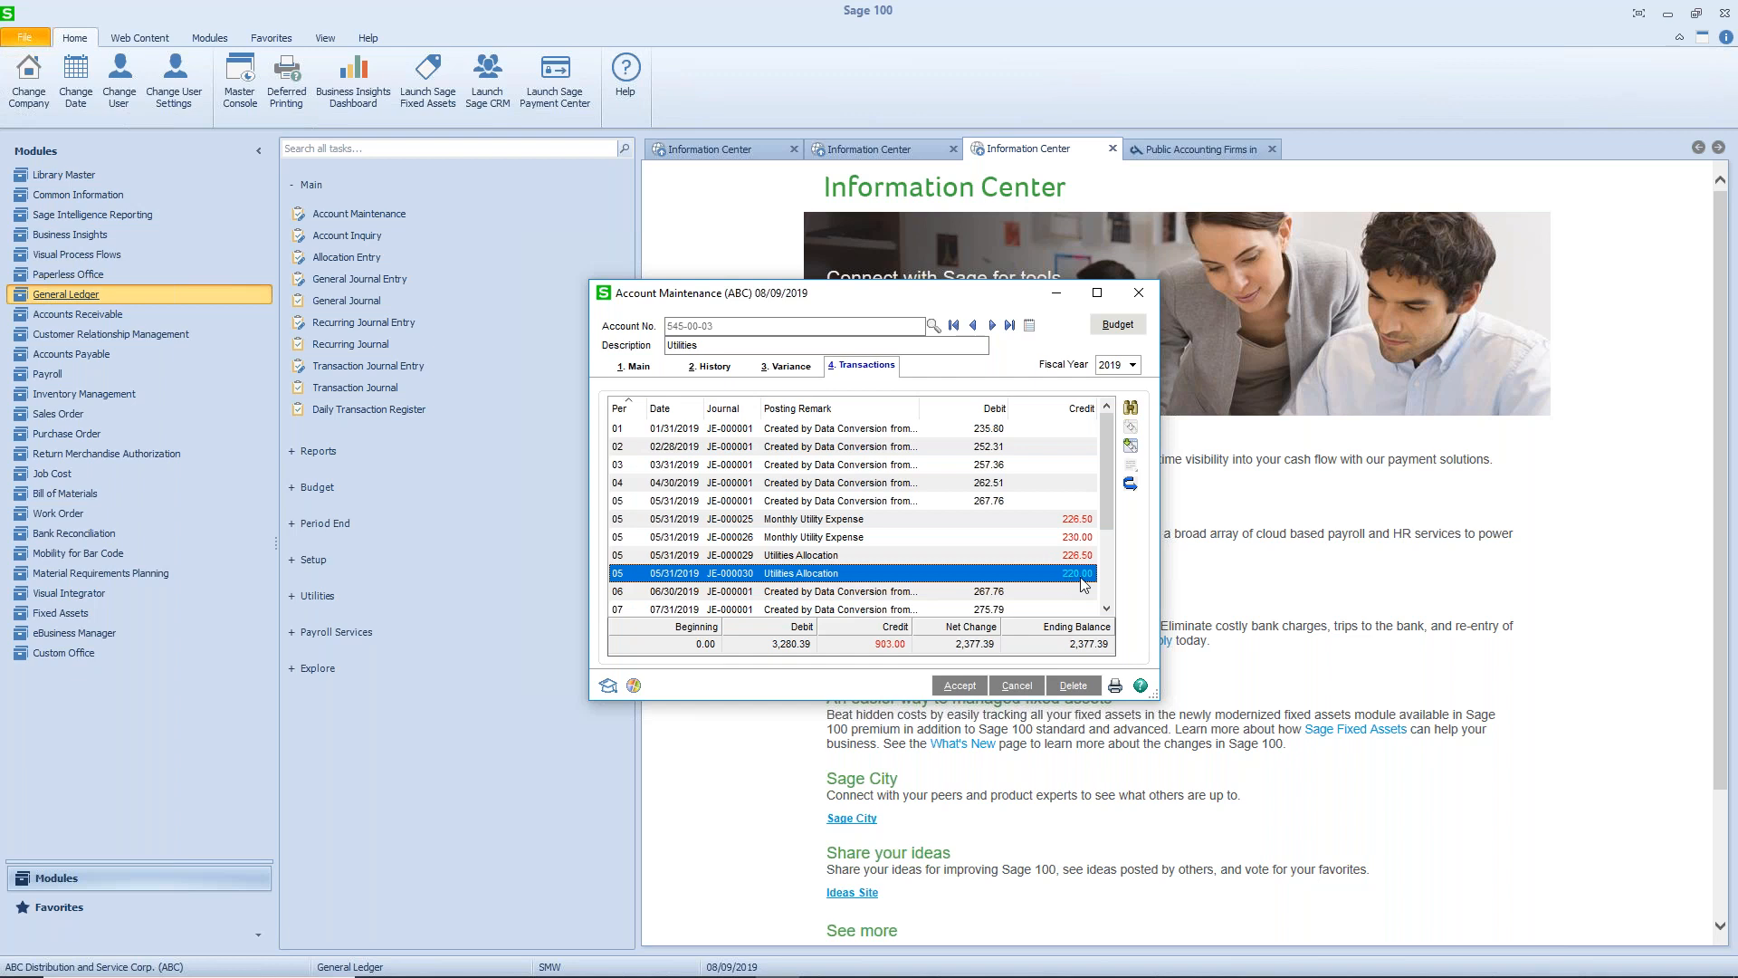
pyautogui.click(1129, 487)
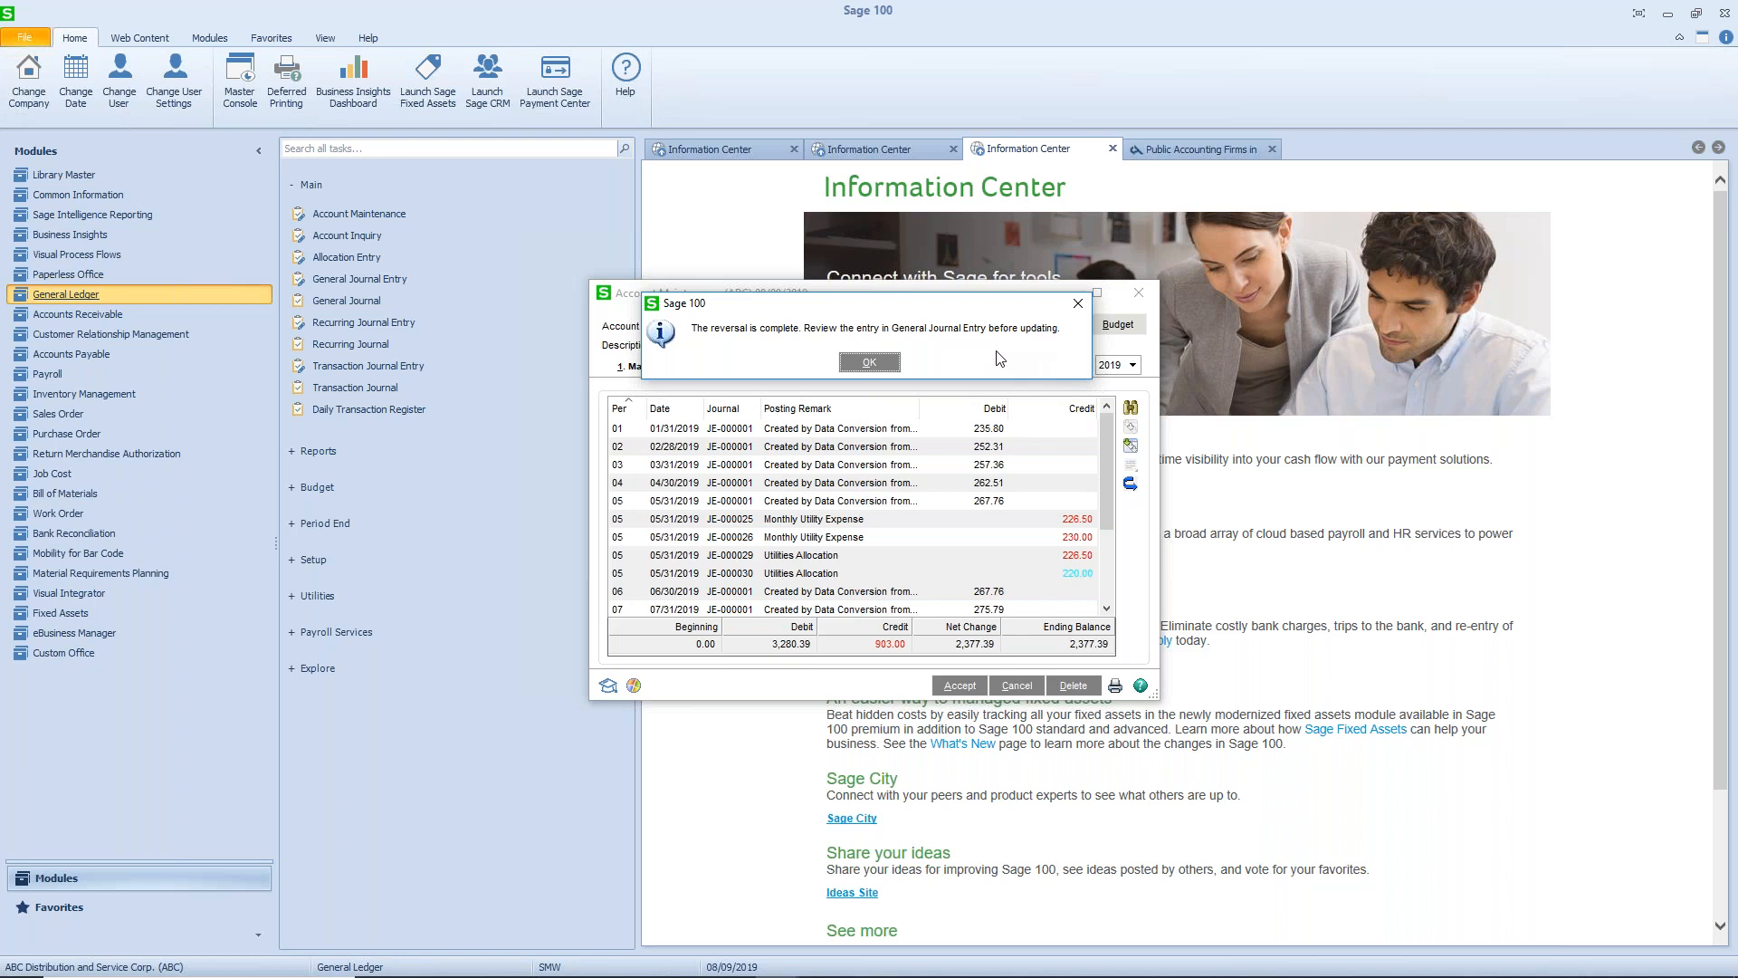
pyautogui.click(871, 364)
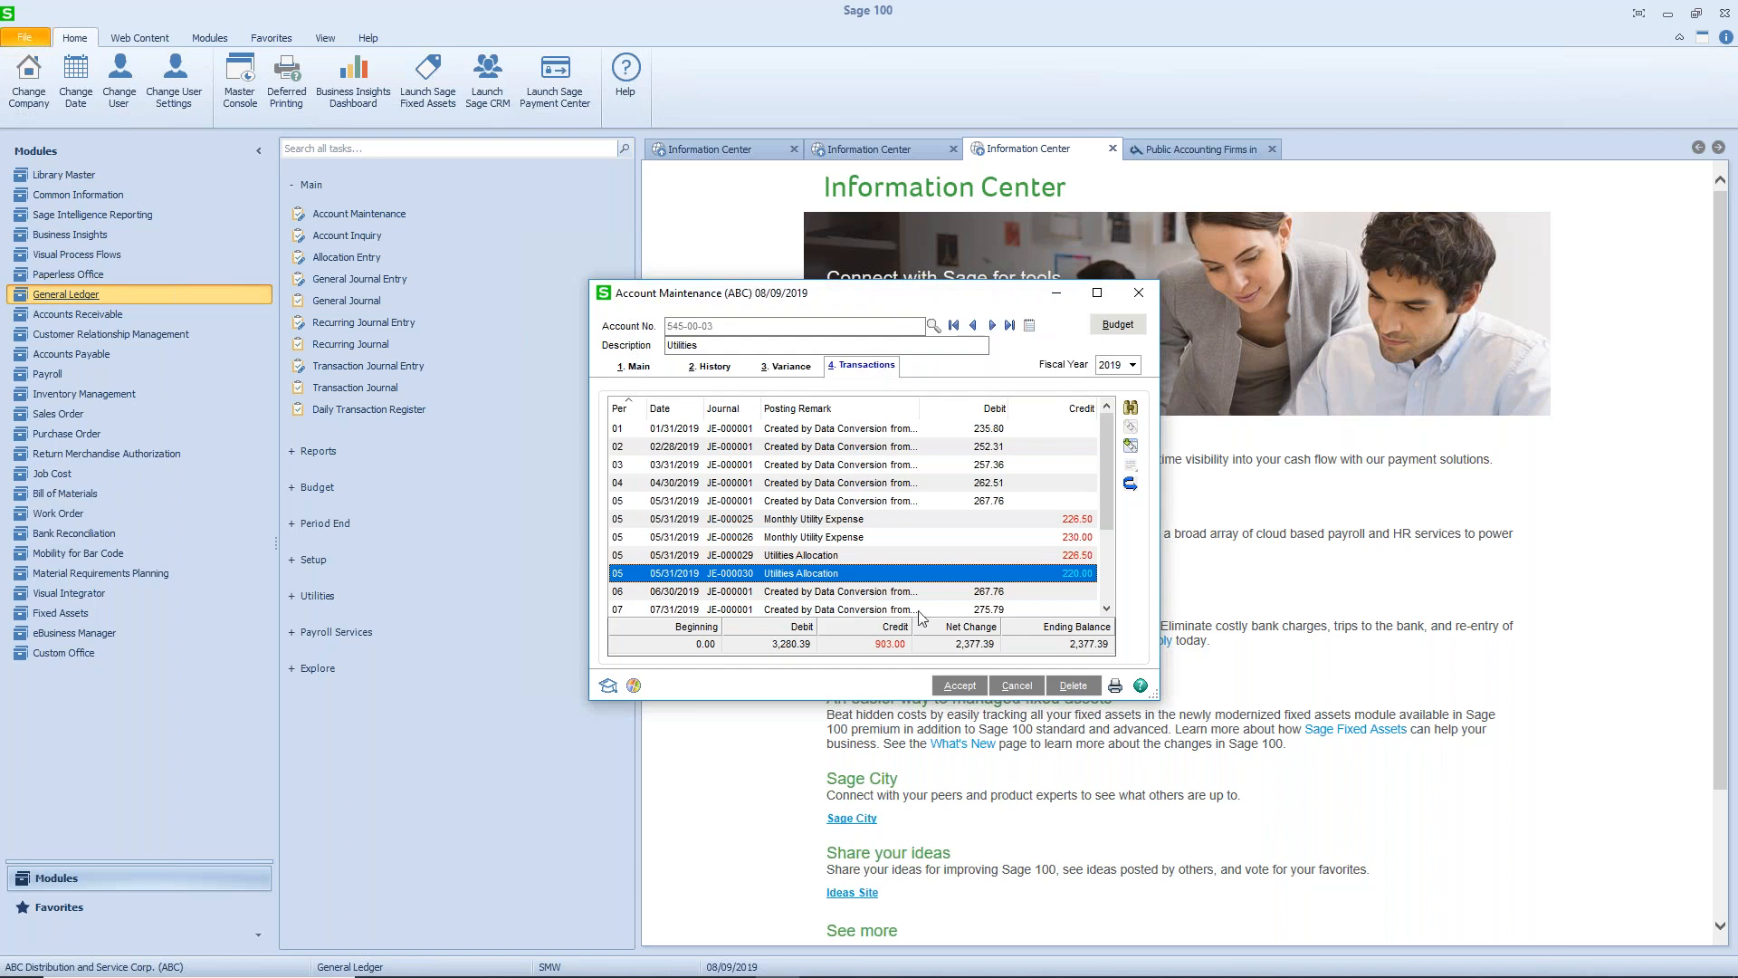
pyautogui.click(980, 686)
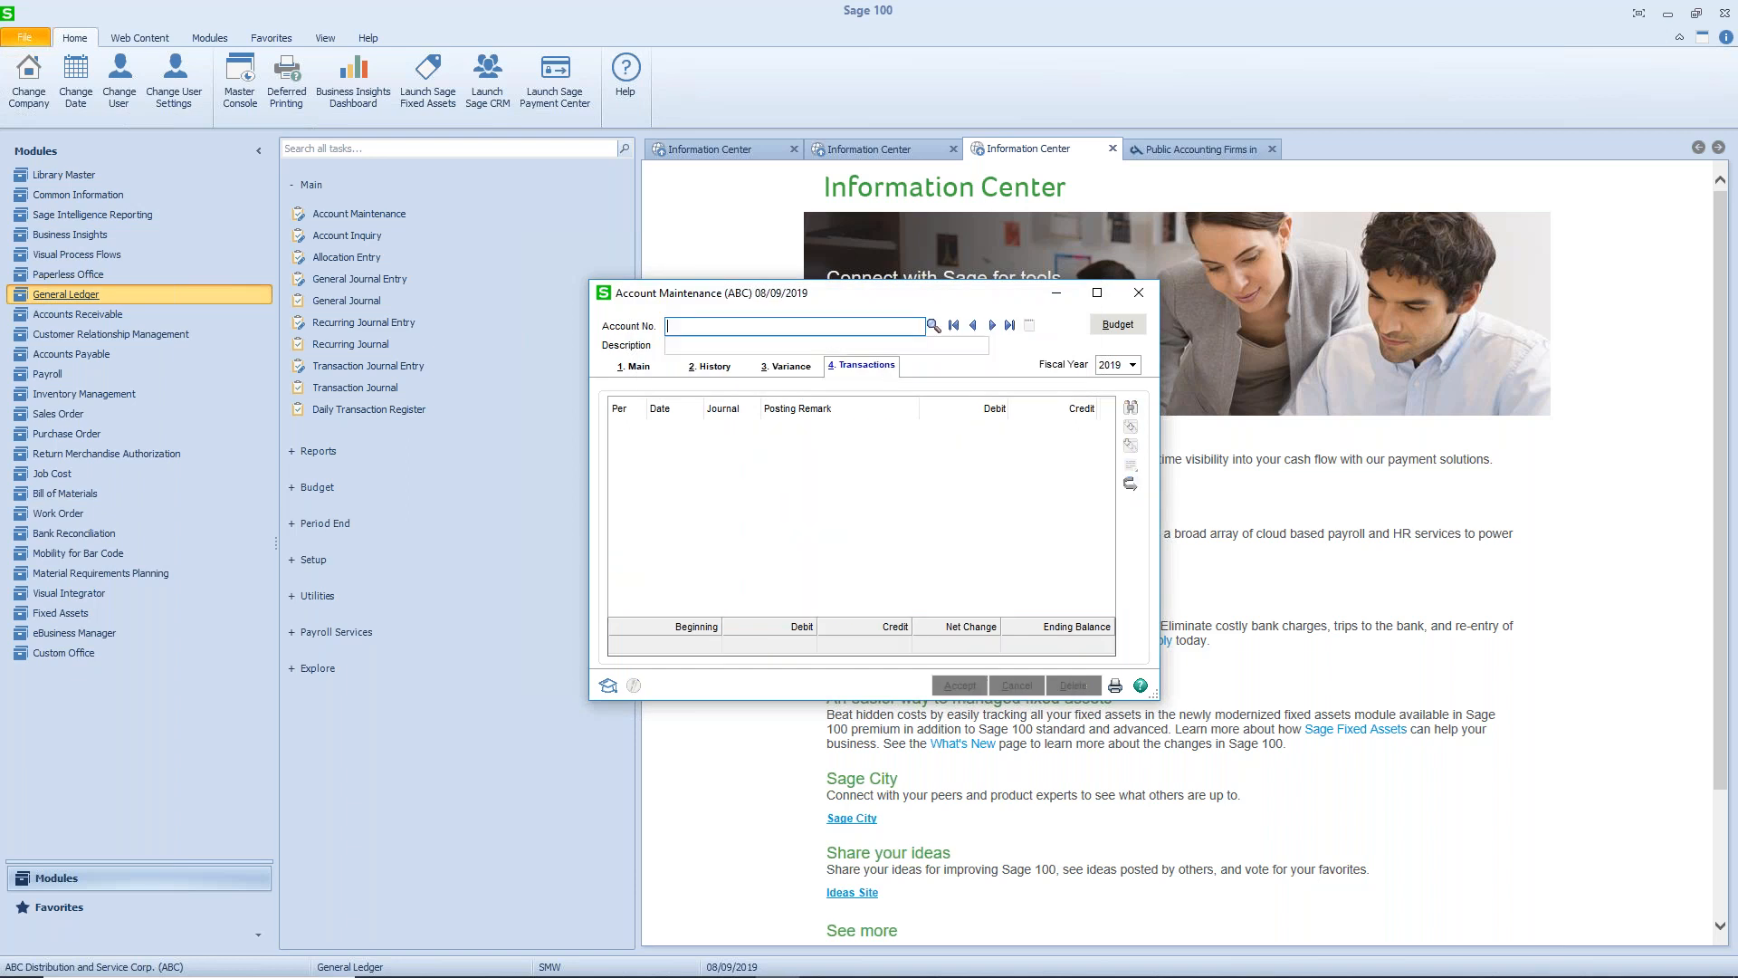
pyautogui.click(1139, 292)
# - Open General Journal Entry and load the reversal entry 000031 from source journal JE
pyautogui.click(338, 281)
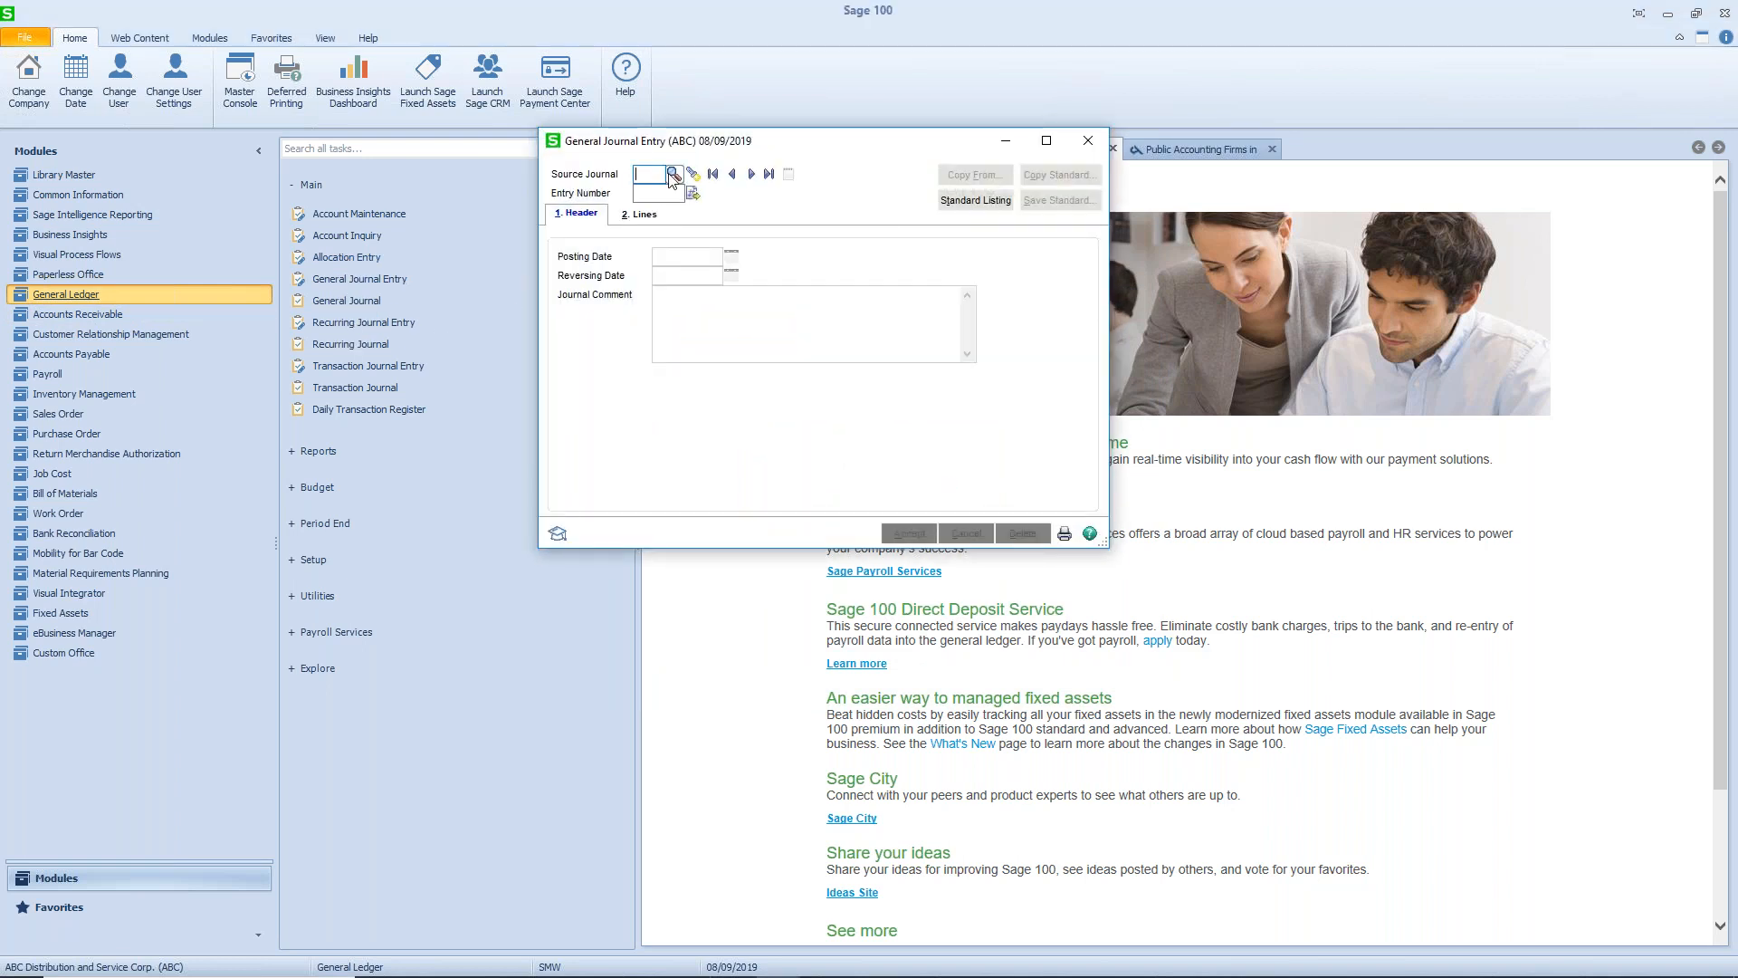
pyautogui.click(695, 176)
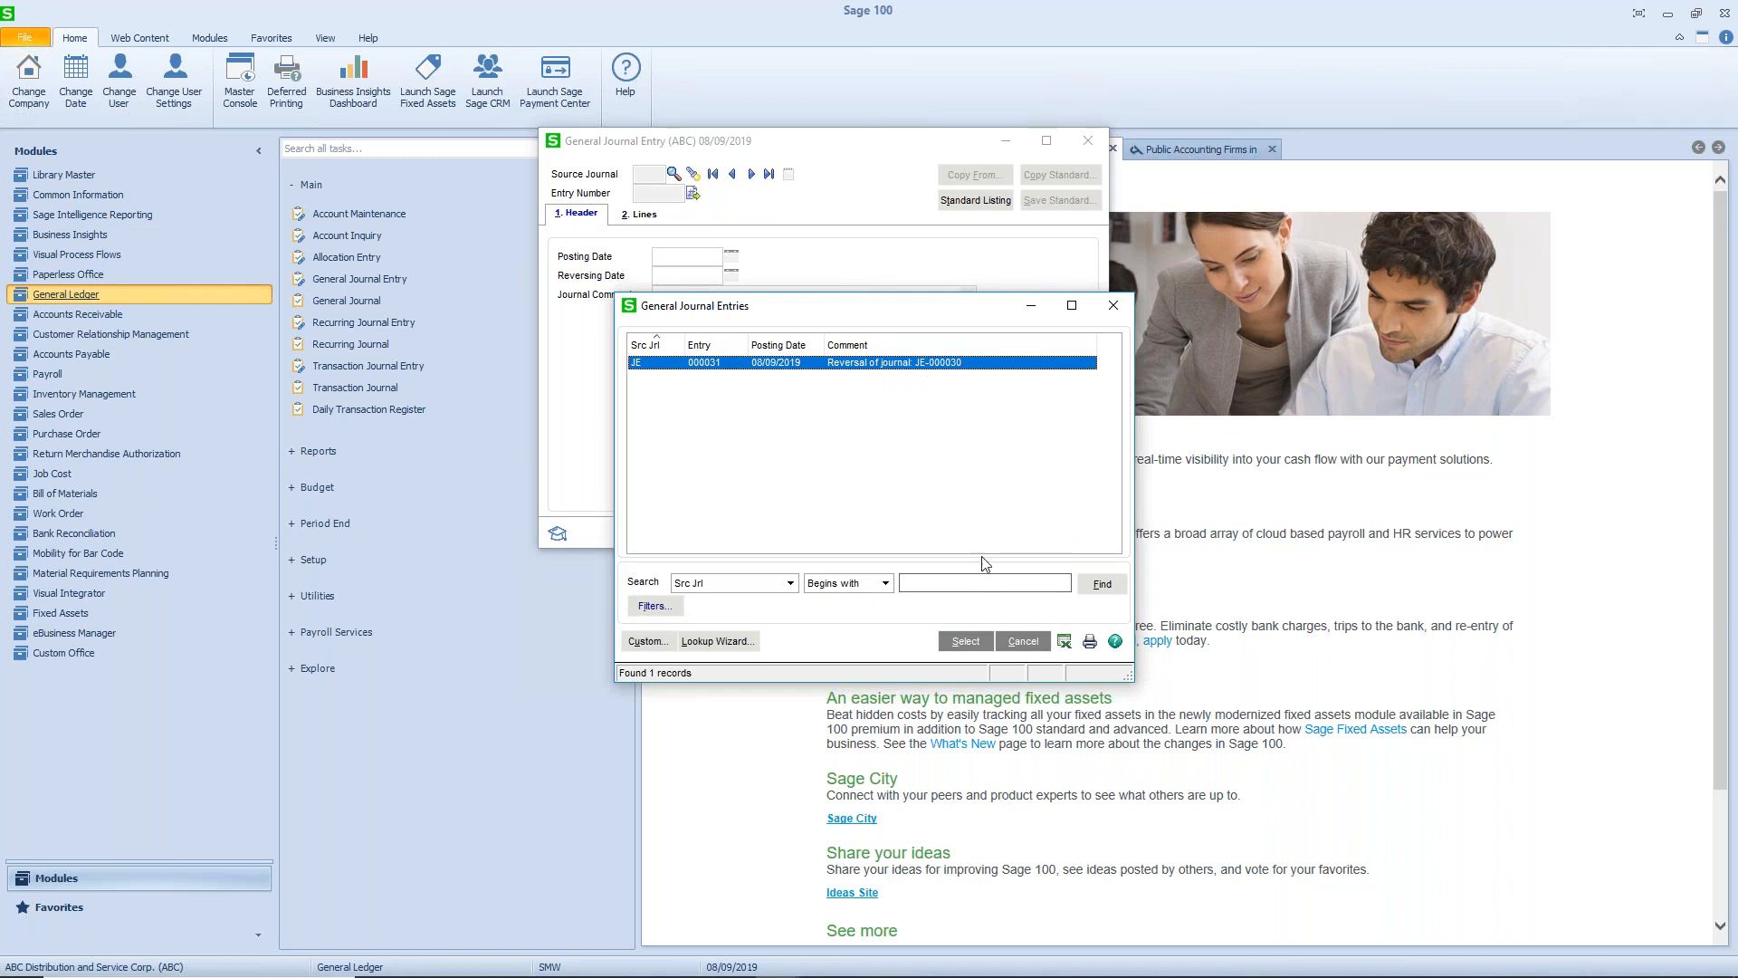
pyautogui.click(965, 641)
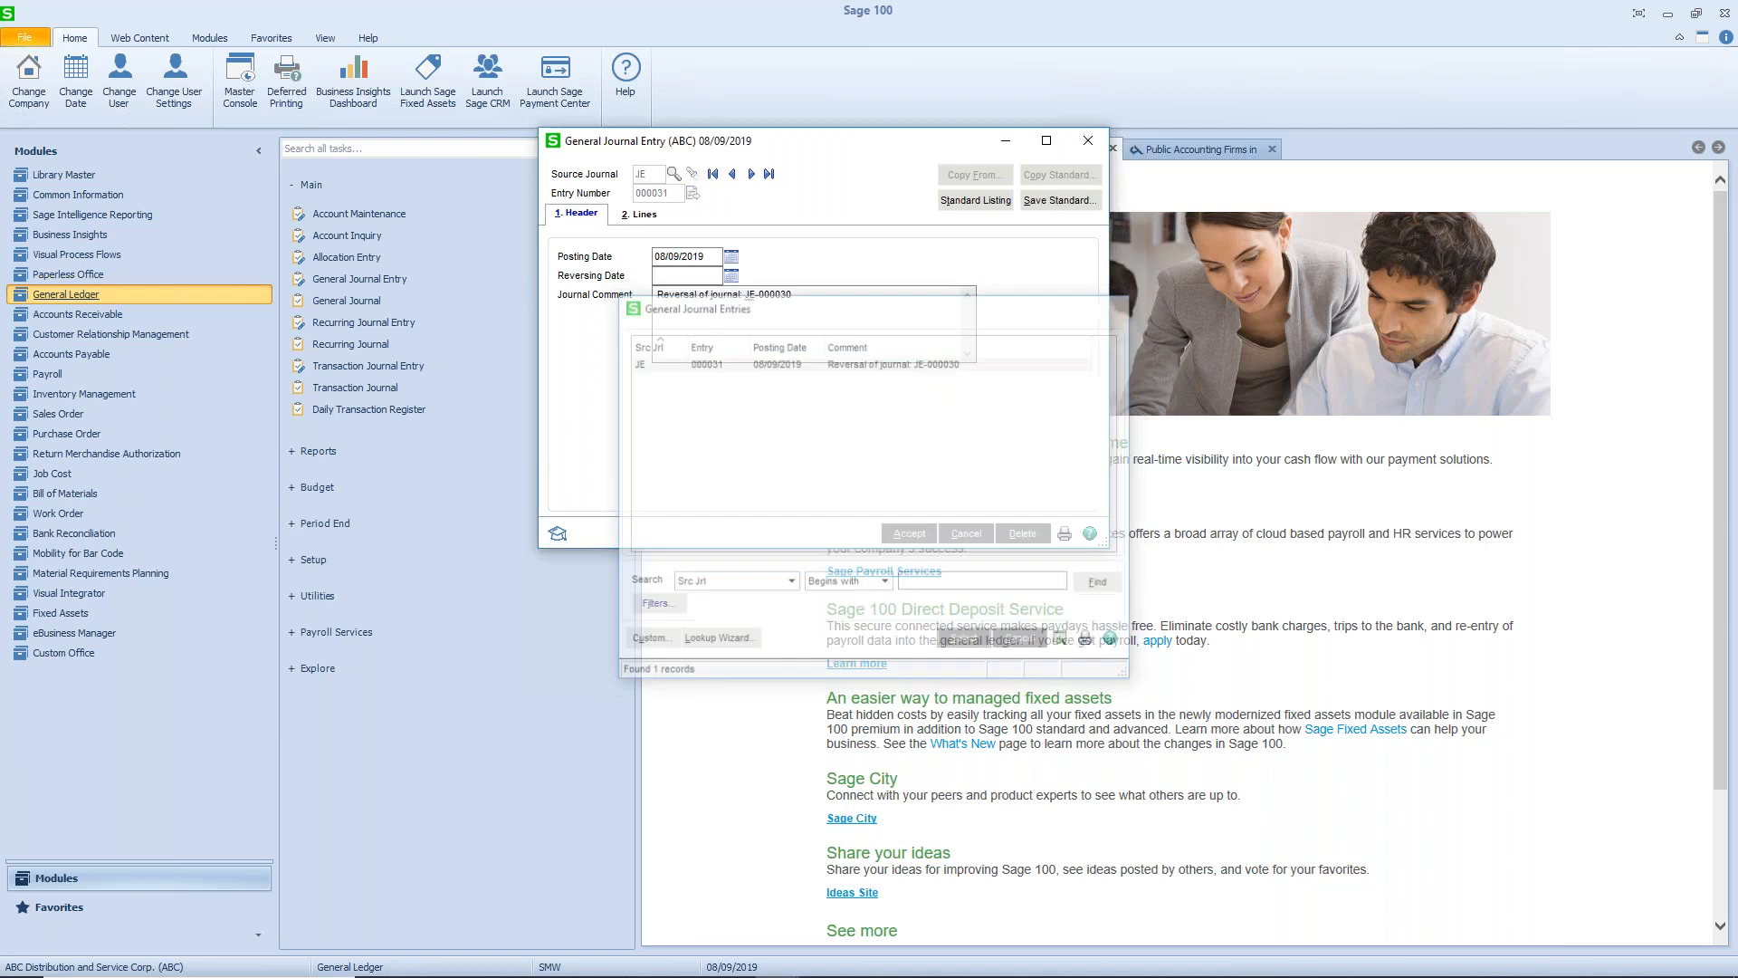
# - Set the reversal entry's posting date to 05/31/2019 and open its lines for review
pyautogui.click(698, 273)
pyautogui.moveTo(710, 257); pyautogui.dragTo(633, 258)
pyautogui.write('5/')
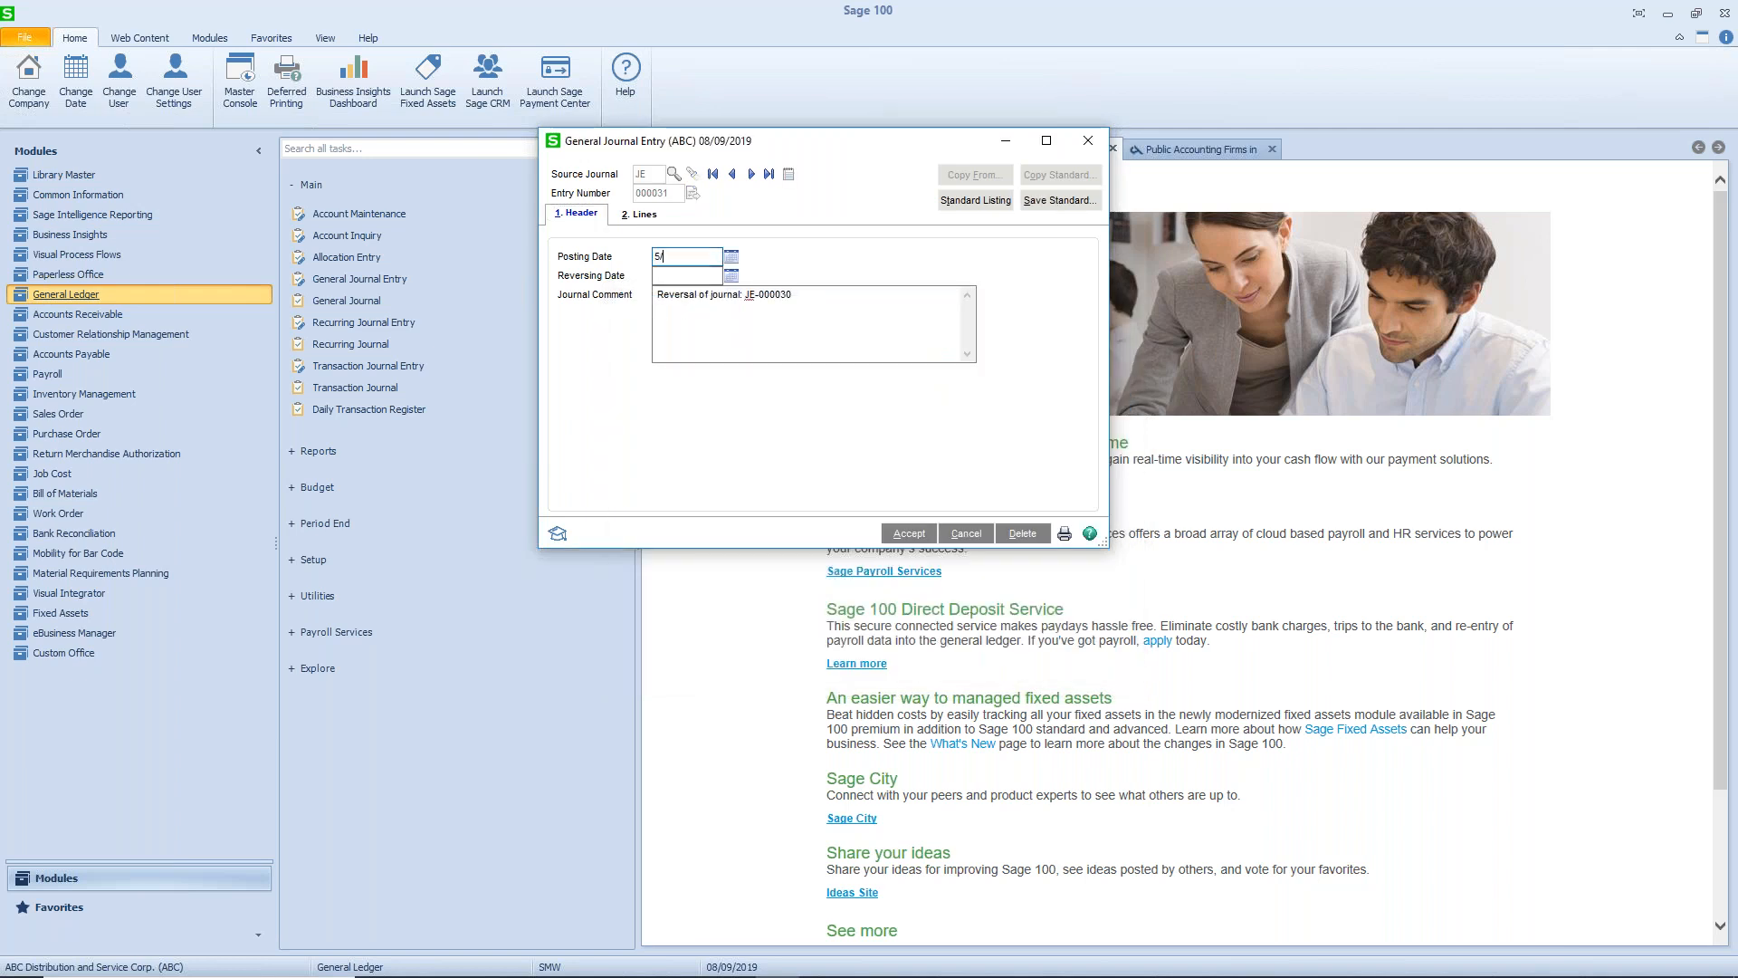
pyautogui.write('31/201')
pyautogui.press('Tab')
pyautogui.click(659, 217)
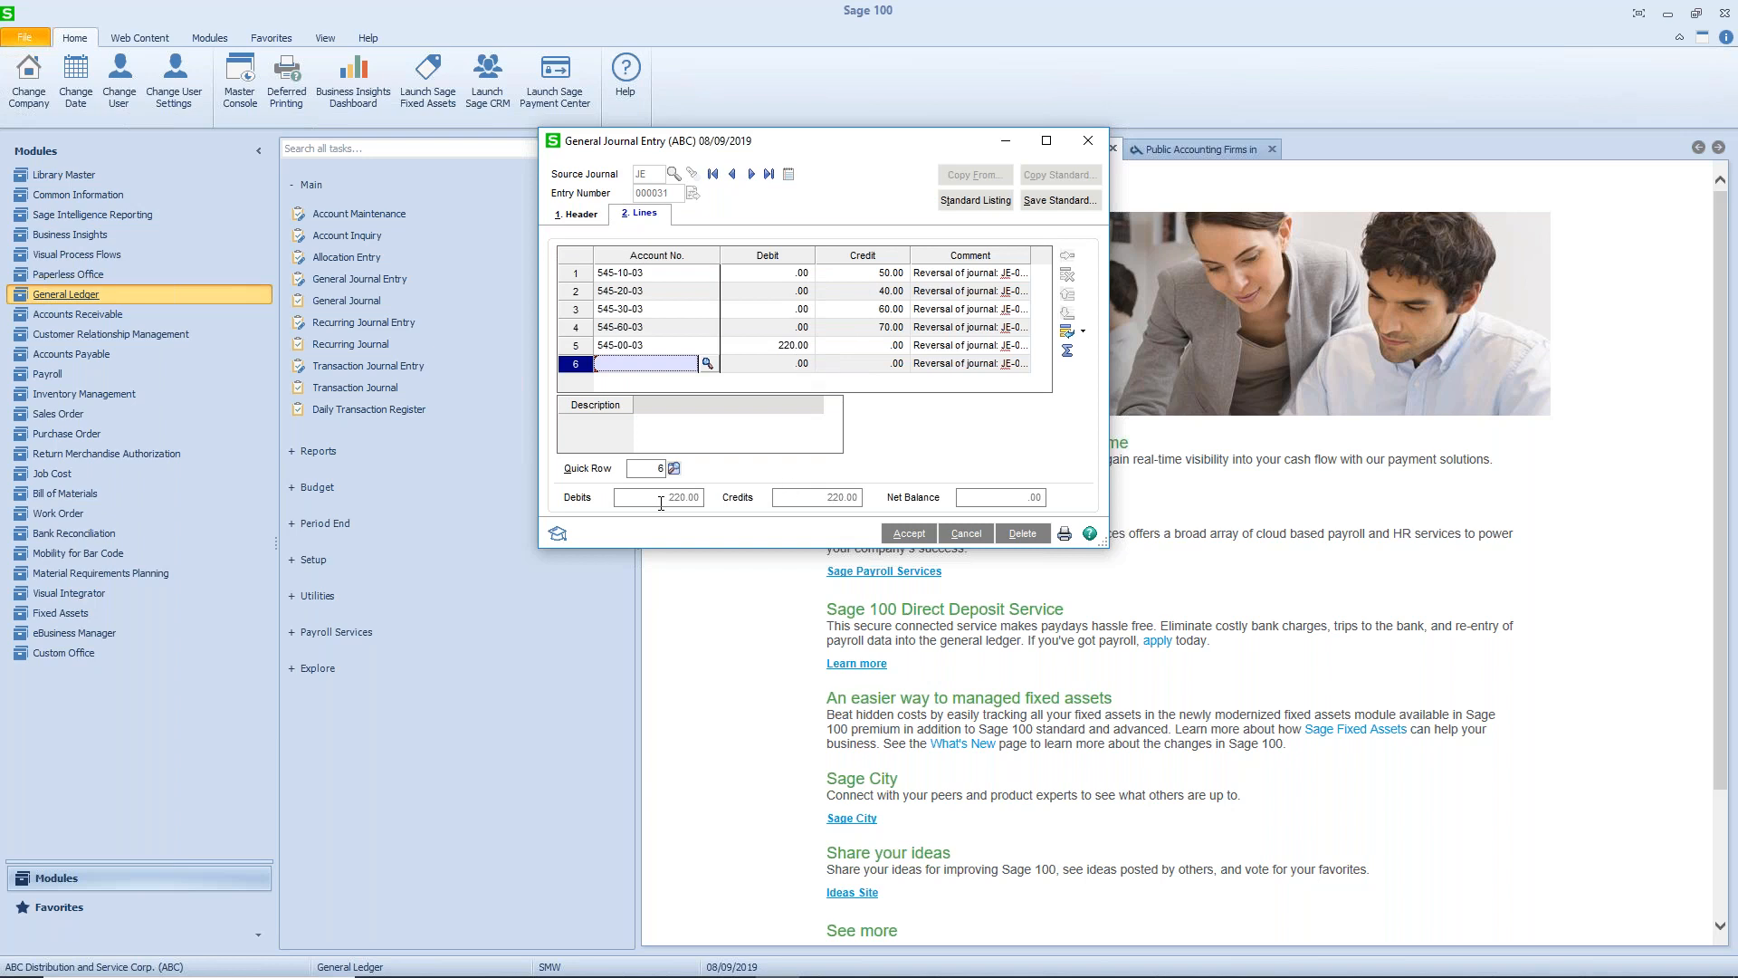
# - Accept reversal entry 000031 and post it by previewing and updating the General Journal
pyautogui.click(906, 536)
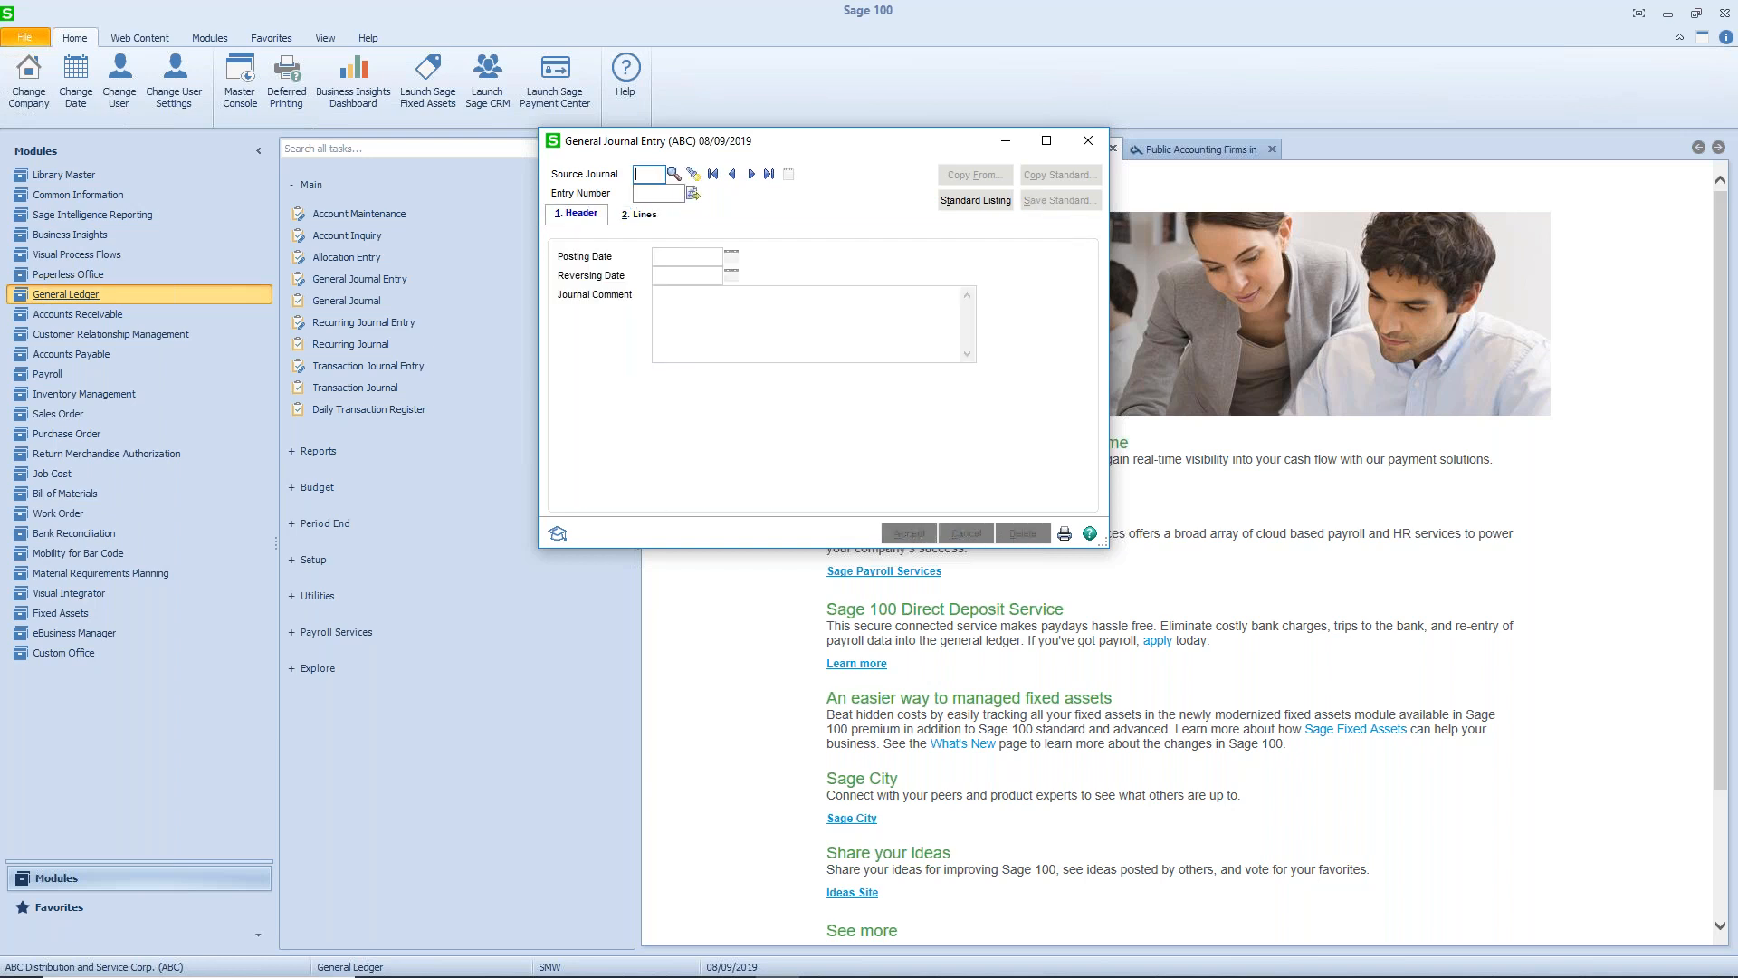
pyautogui.click(1065, 536)
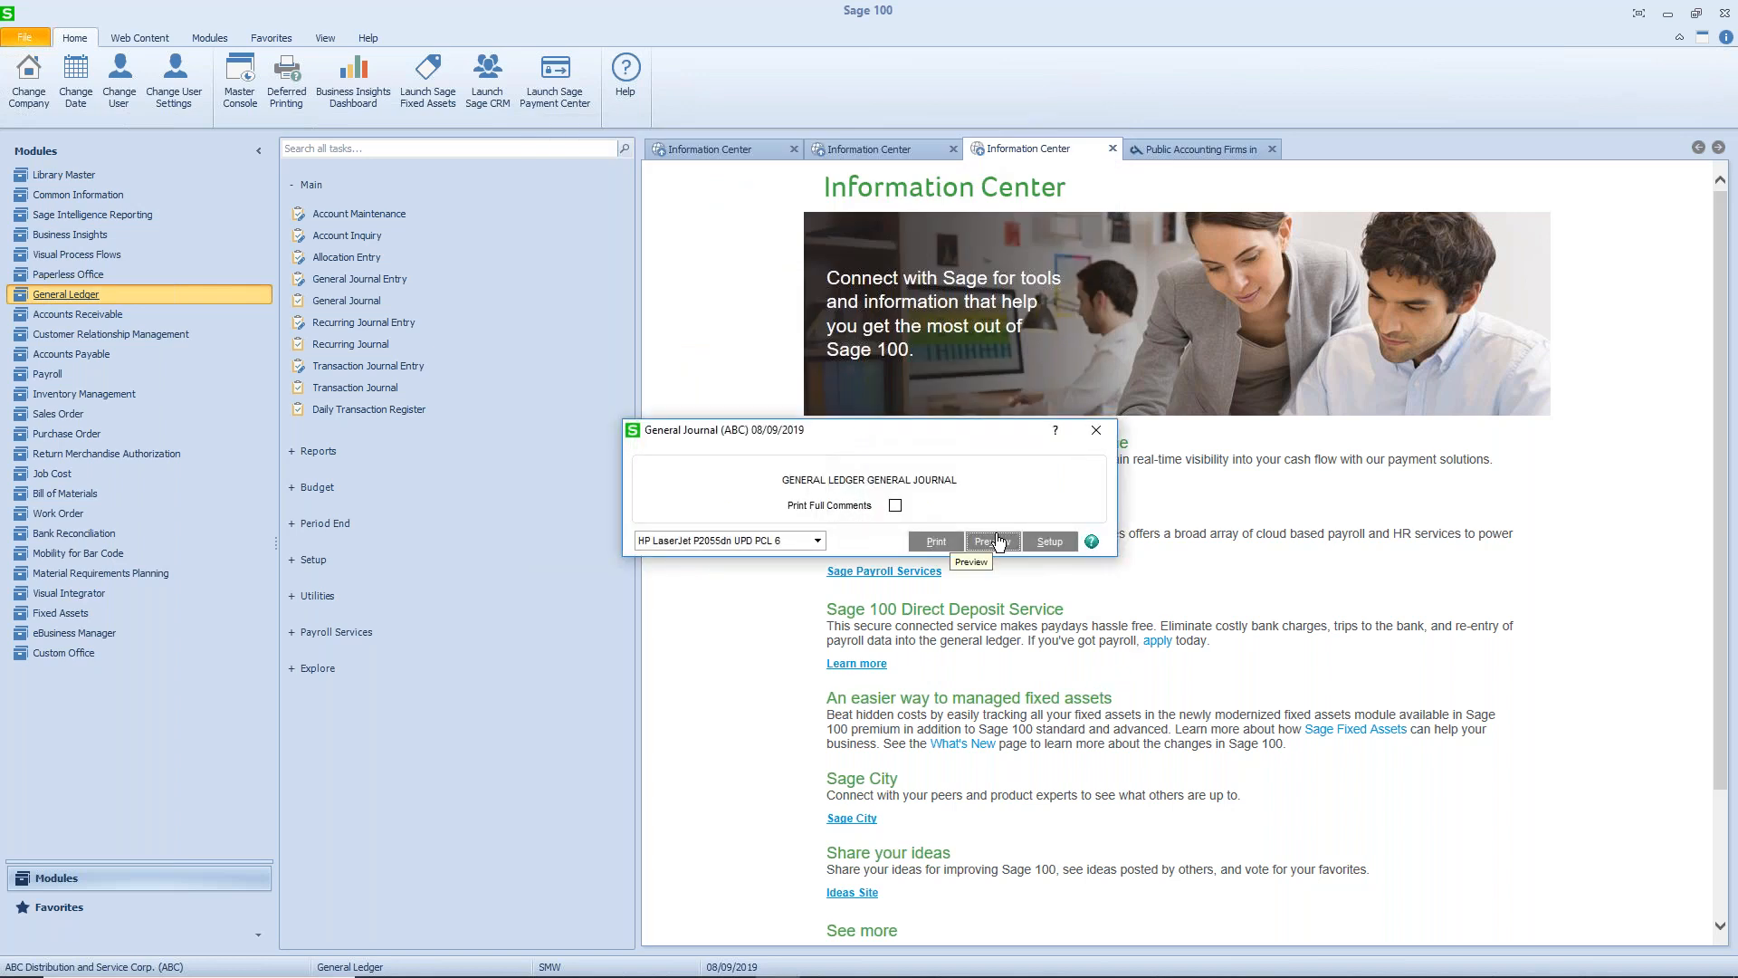
pyautogui.click(921, 546)
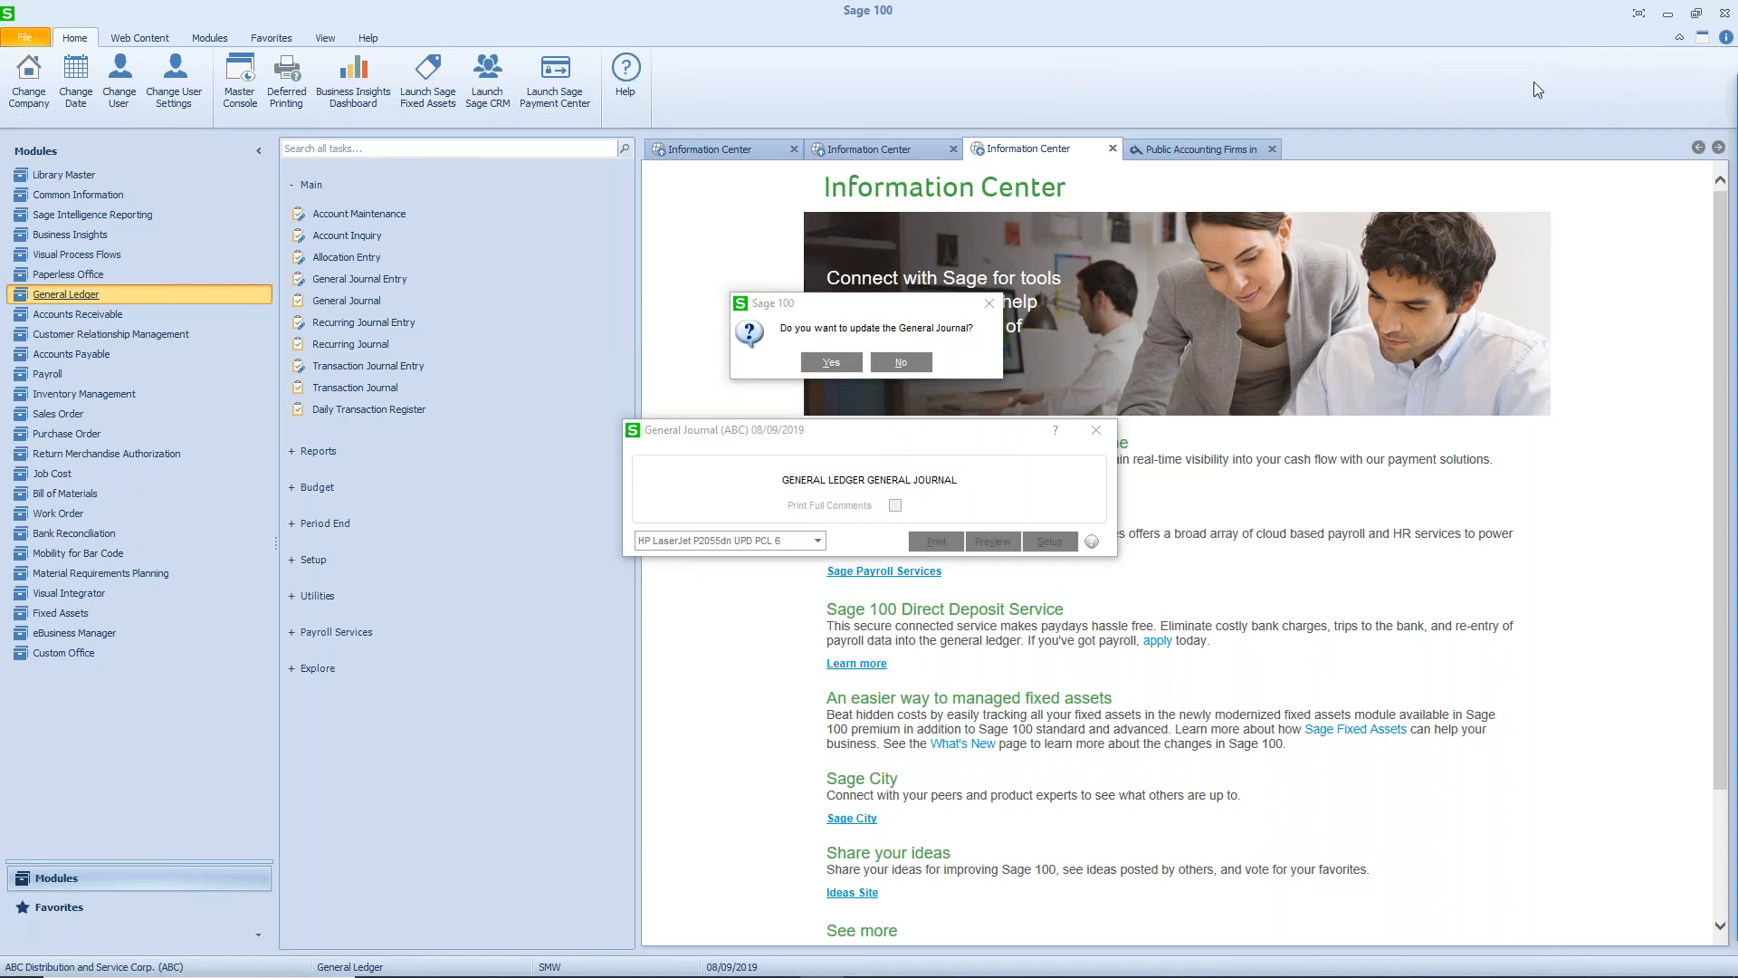
pyautogui.click(1210, 36)
pyautogui.click(1717, 10)
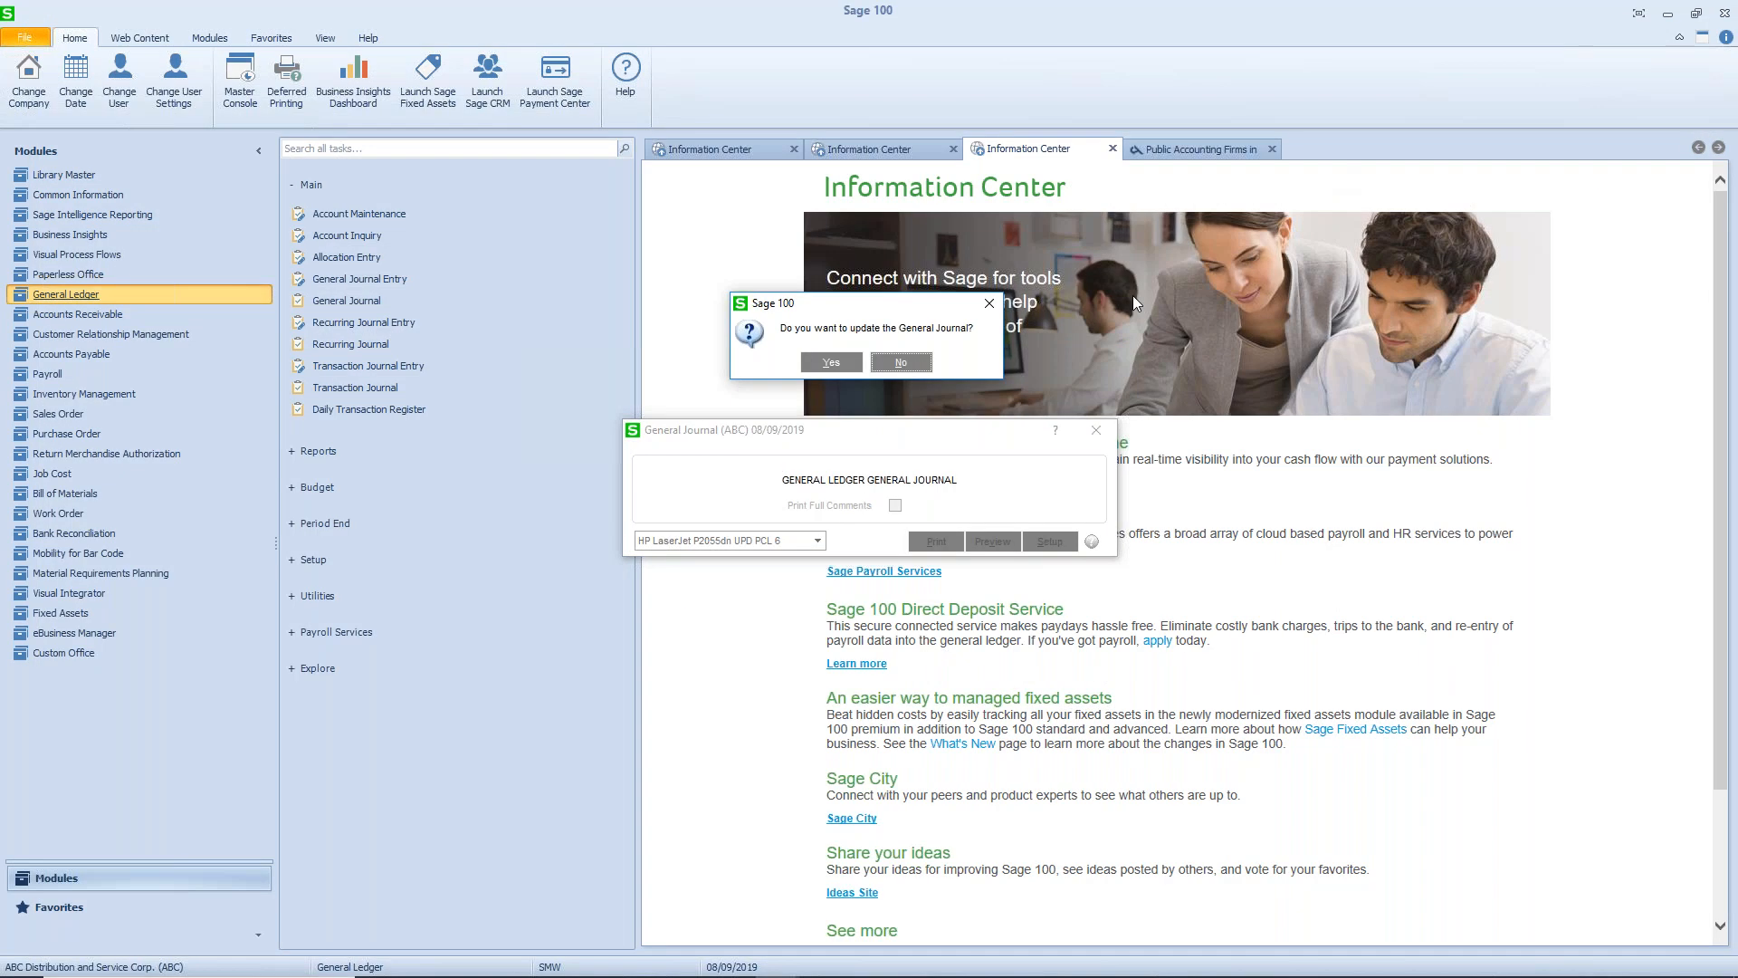
pyautogui.click(824, 362)
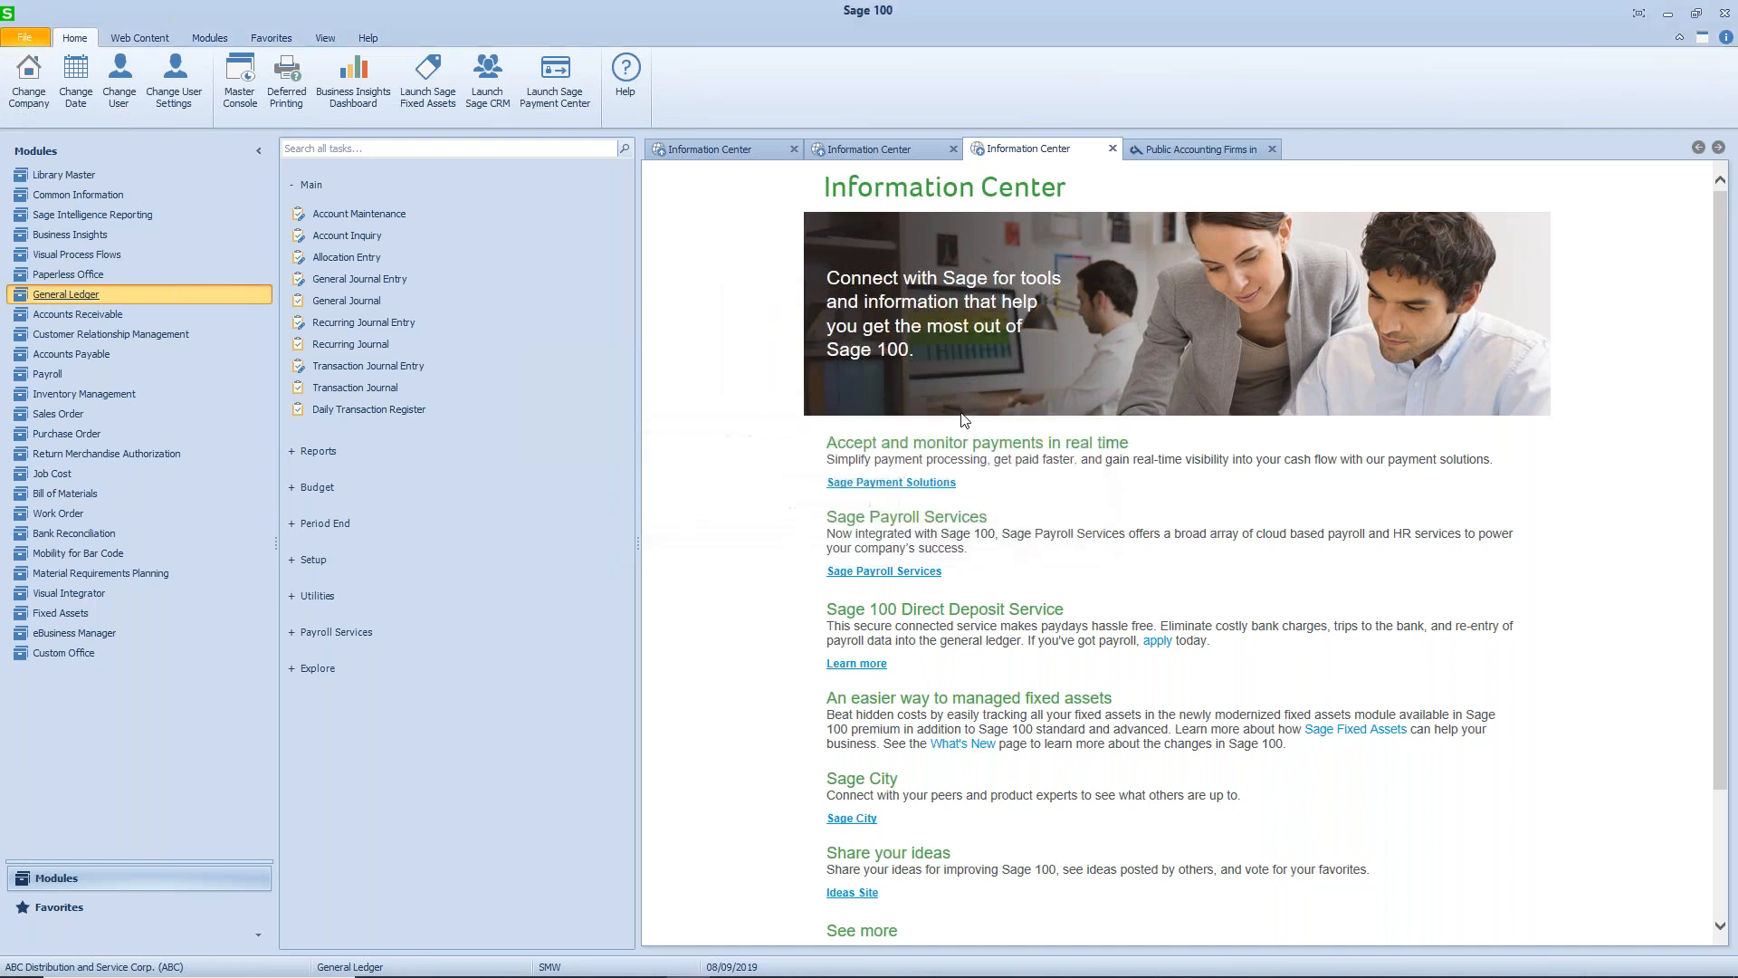
# - Open utilities account 545-00-03 in Account Inquiry and locate the reversal posting JE-000031 among its 2019 transactions
pyautogui.click(360, 237)
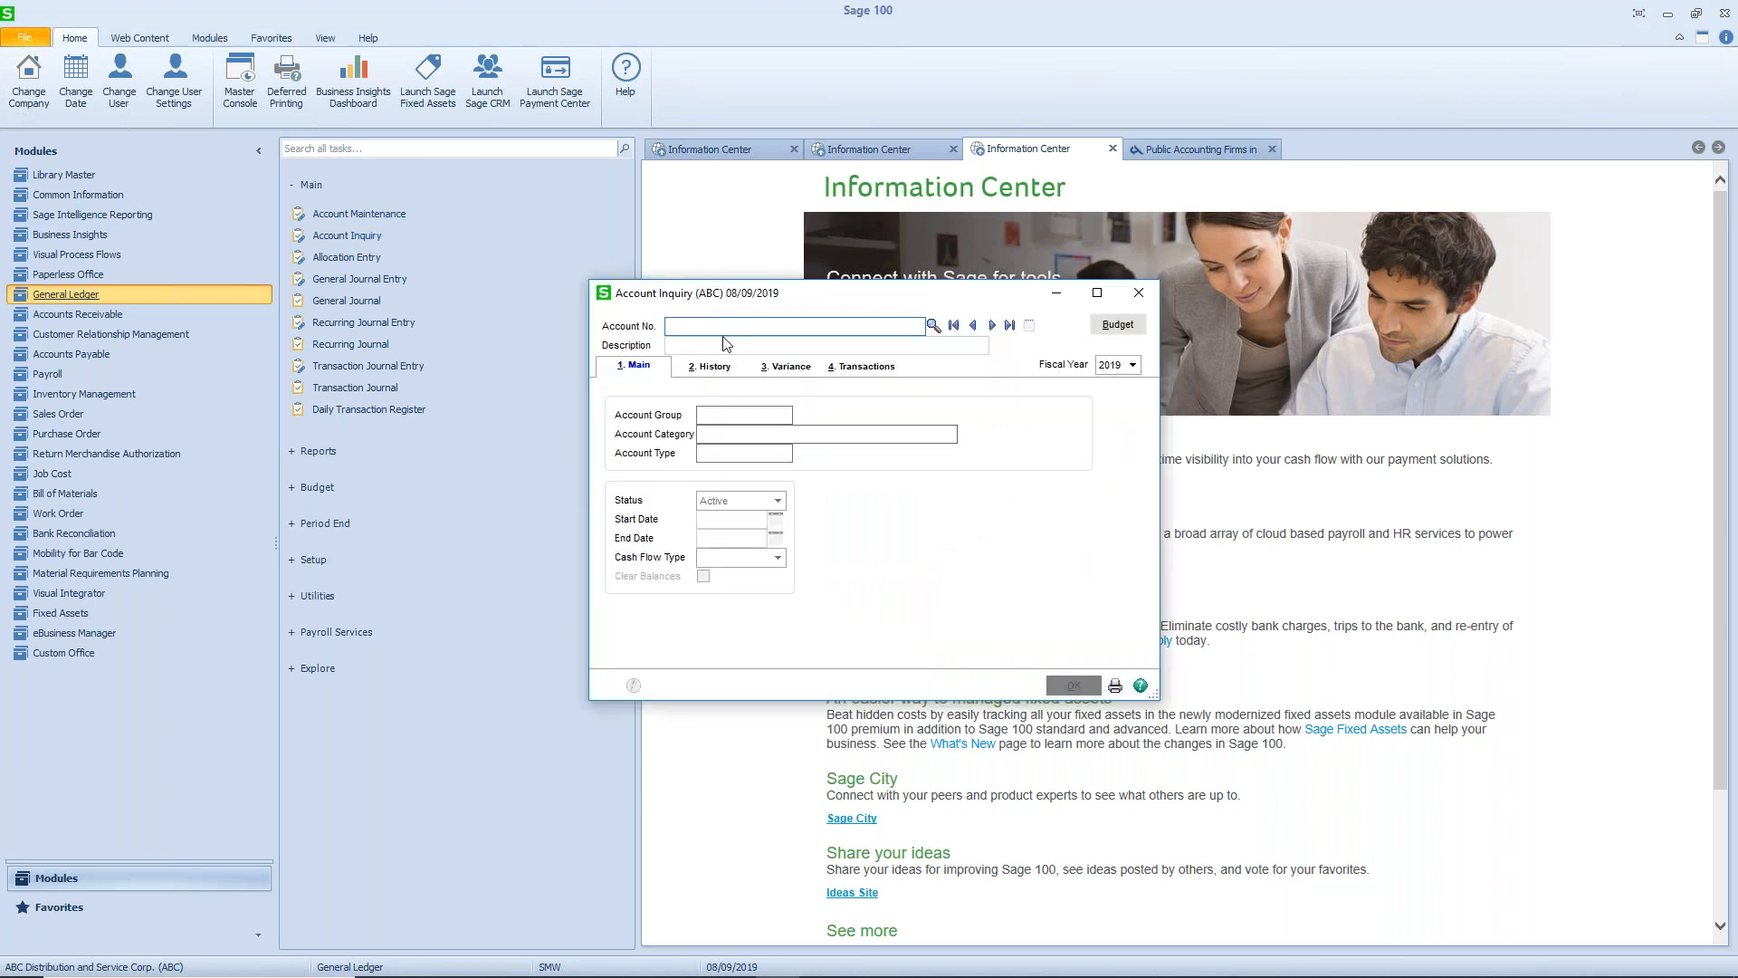
pyautogui.write('54')
pyautogui.write('5-00-')
pyautogui.write('03')
pyautogui.press('Tab')
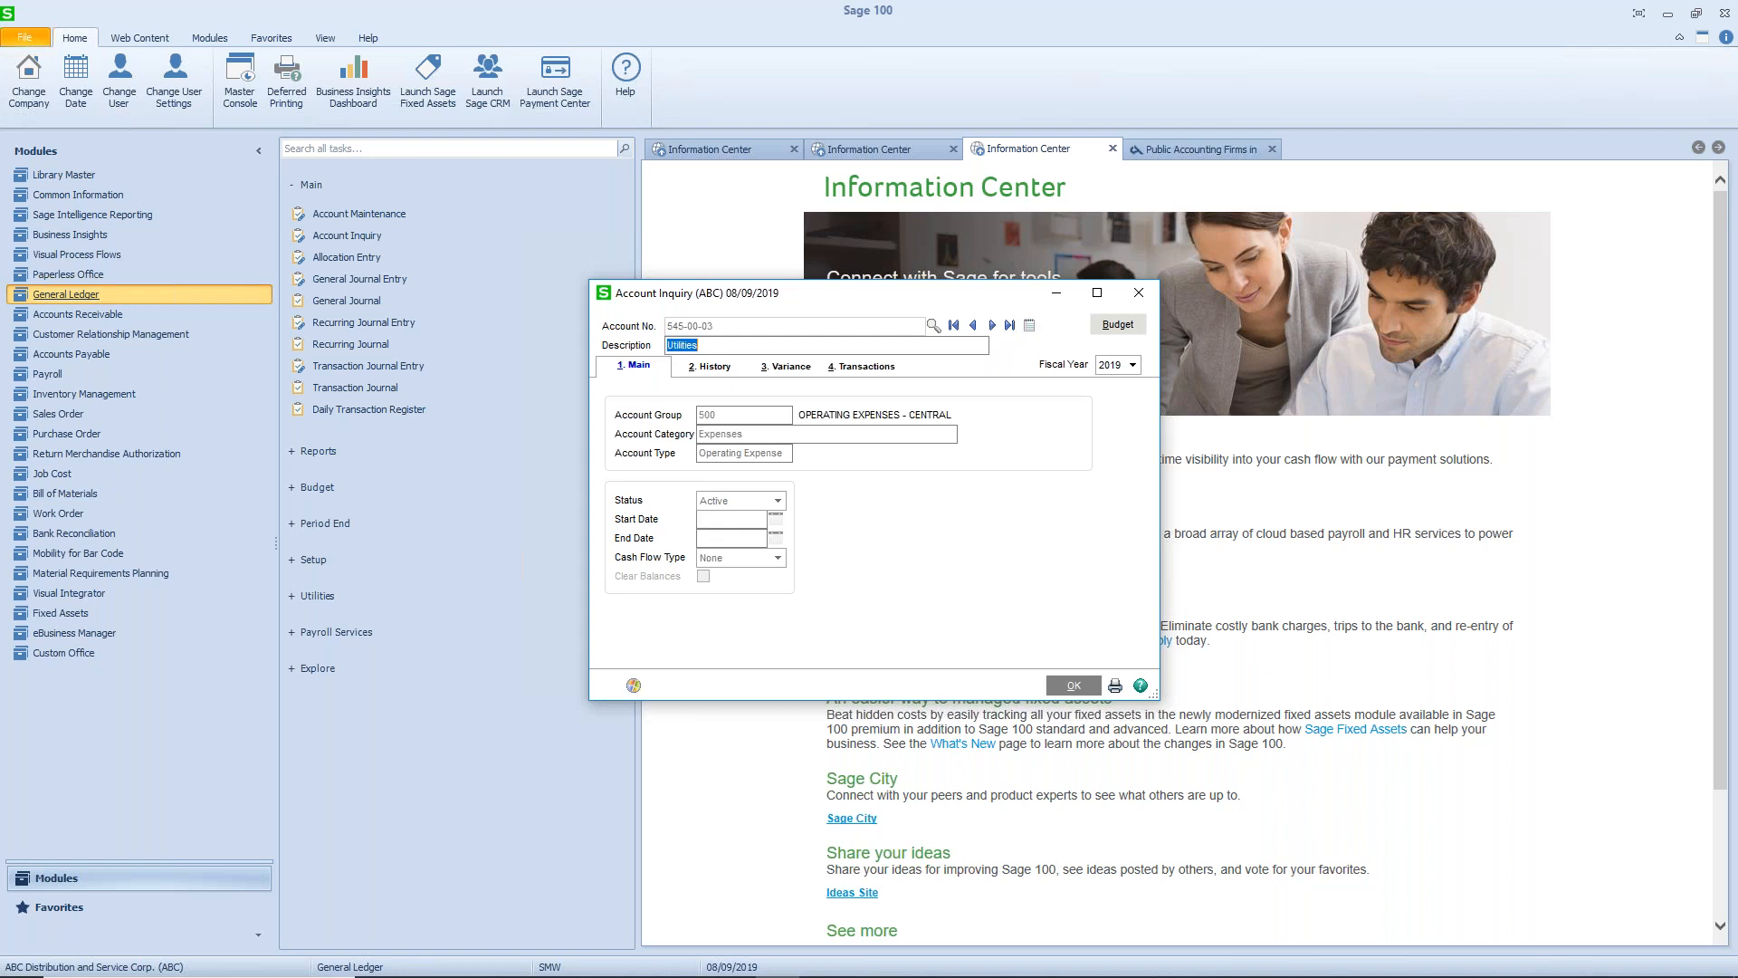
pyautogui.click(867, 366)
pyautogui.moveTo(1108, 485); pyautogui.dragTo(1110, 549)
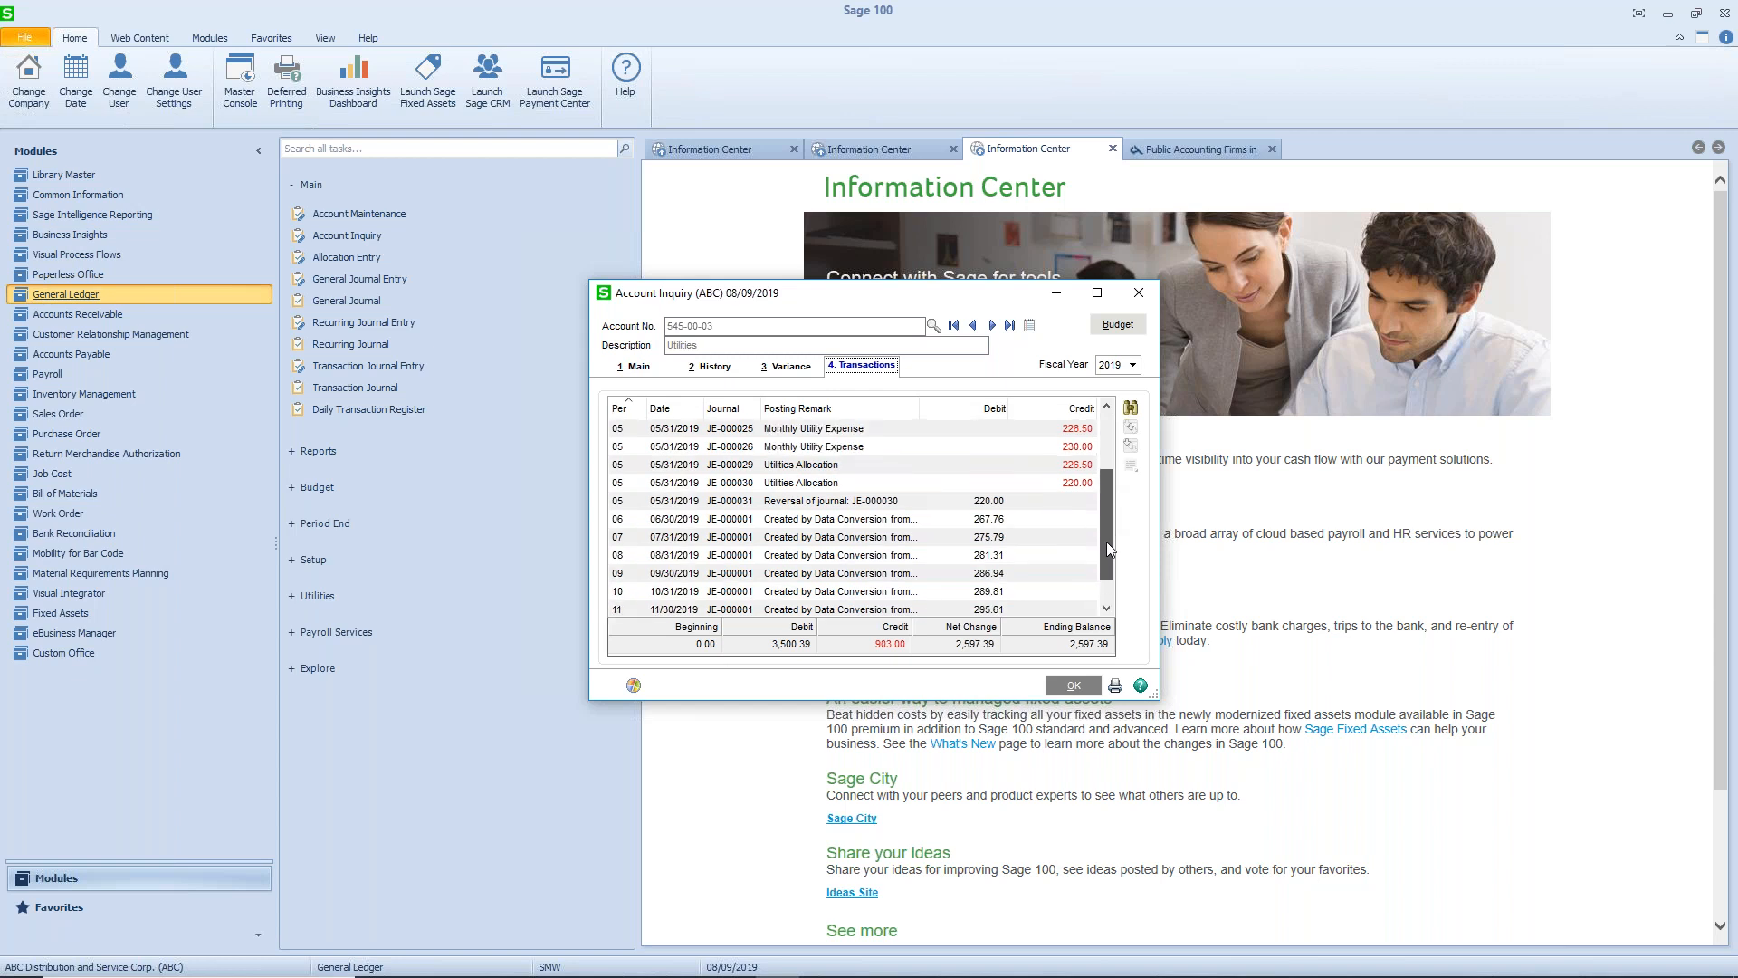
pyautogui.click(780, 501)
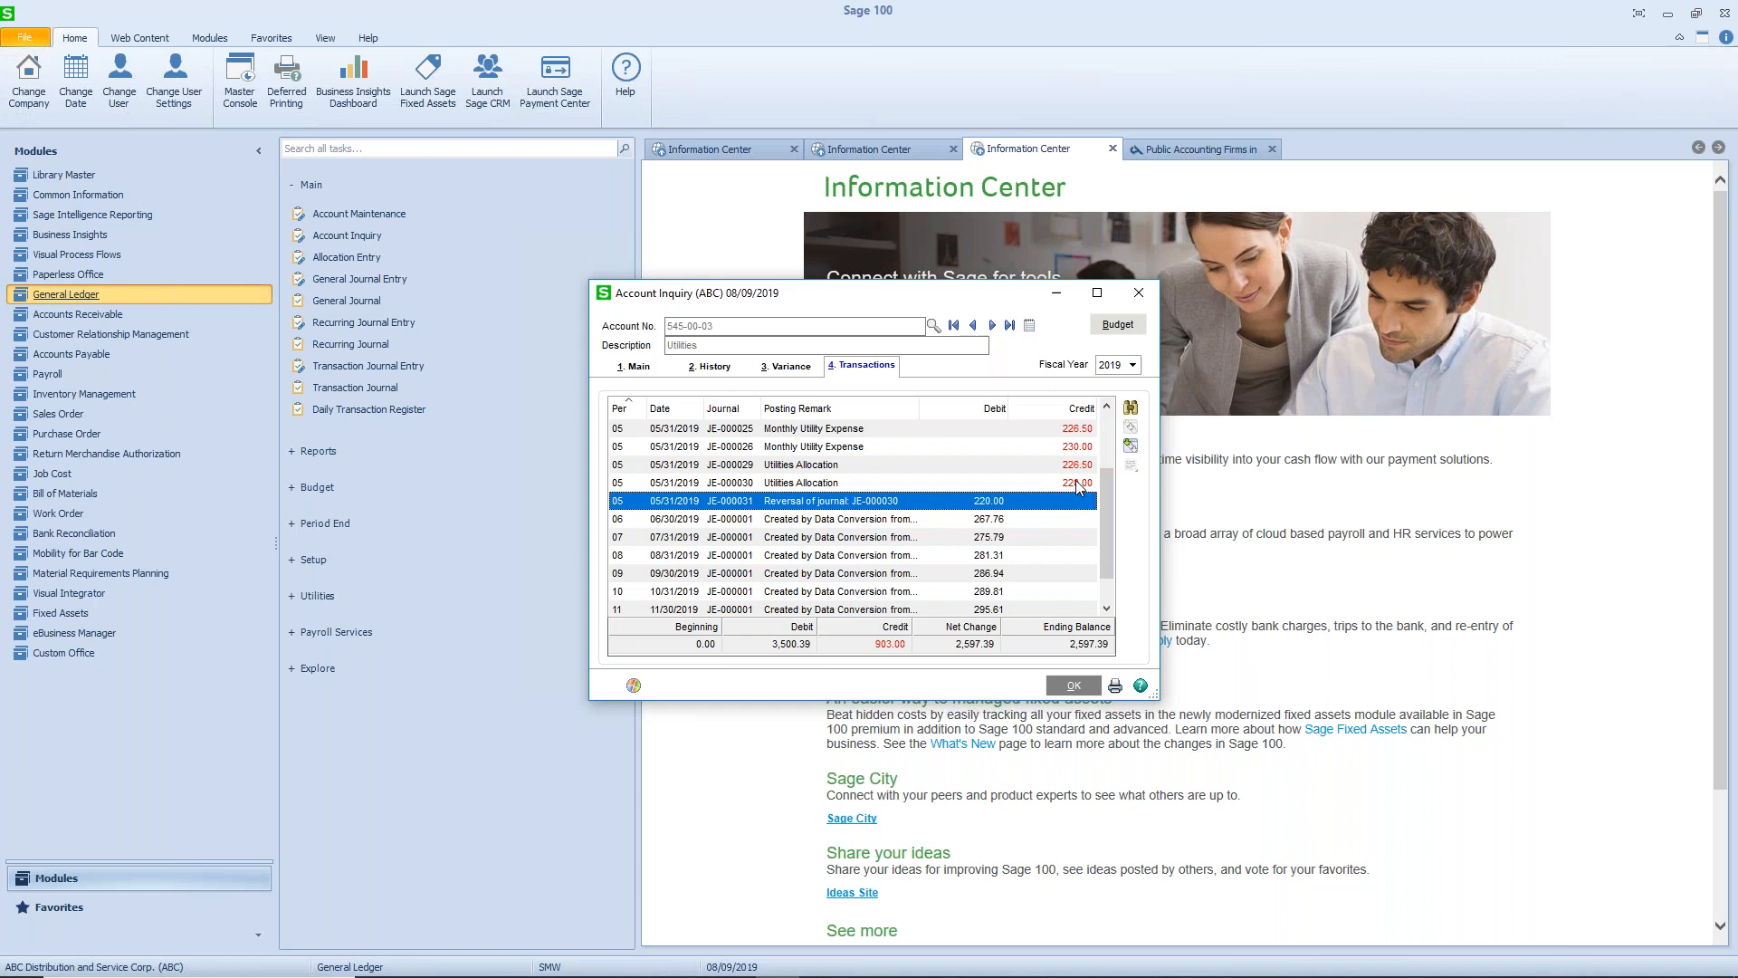